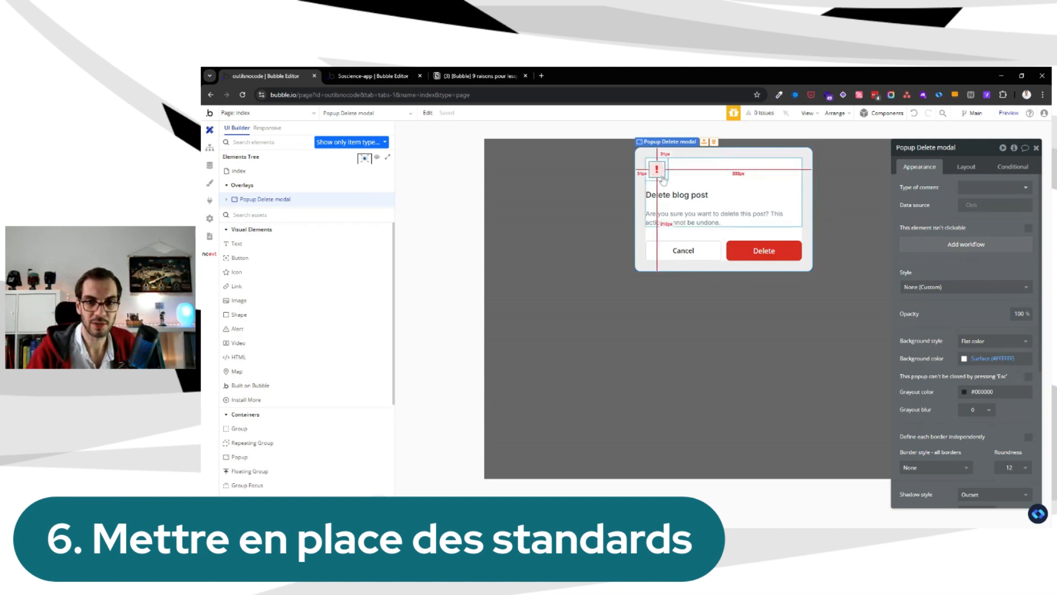
# Centre the warning icon group horizontally within the delete popup
pyautogui.click(664, 180)
pyautogui.click(966, 166)
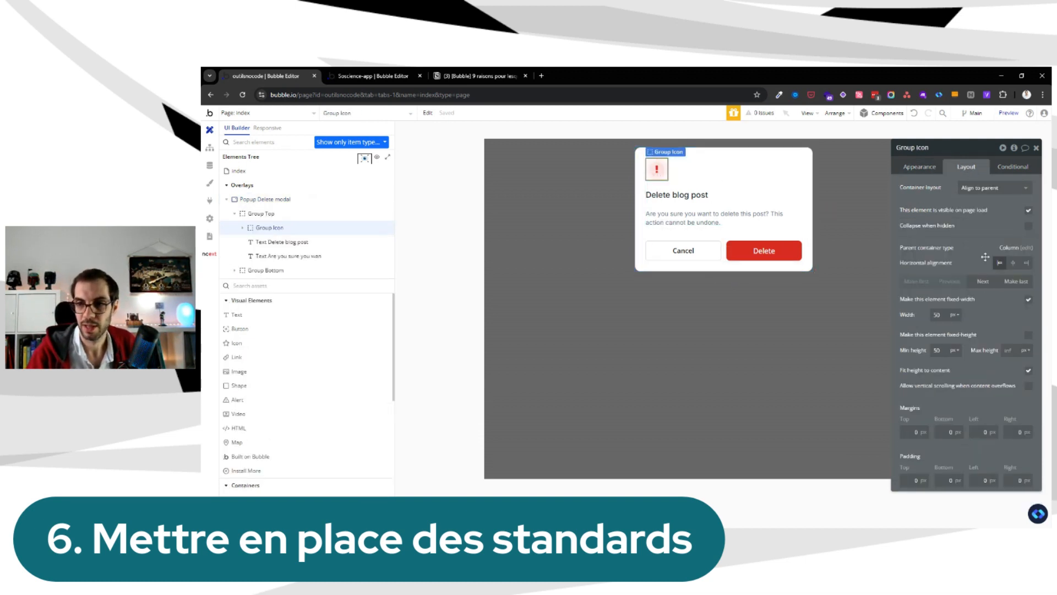
pyautogui.click(1012, 263)
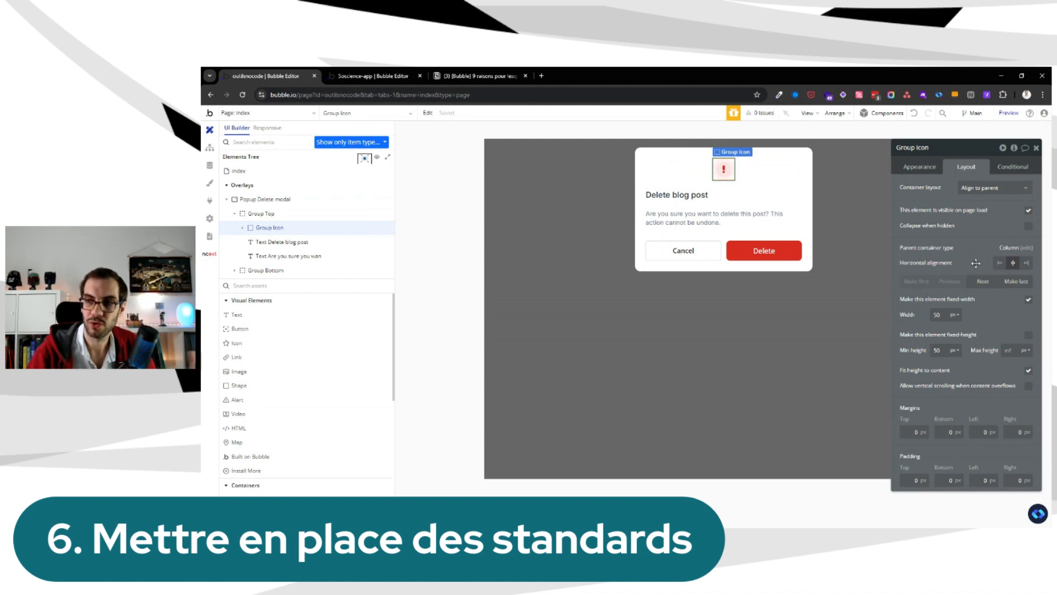
# Apply the Heading 3 style to the popup's "Delete blog post" title
pyautogui.click(677, 195)
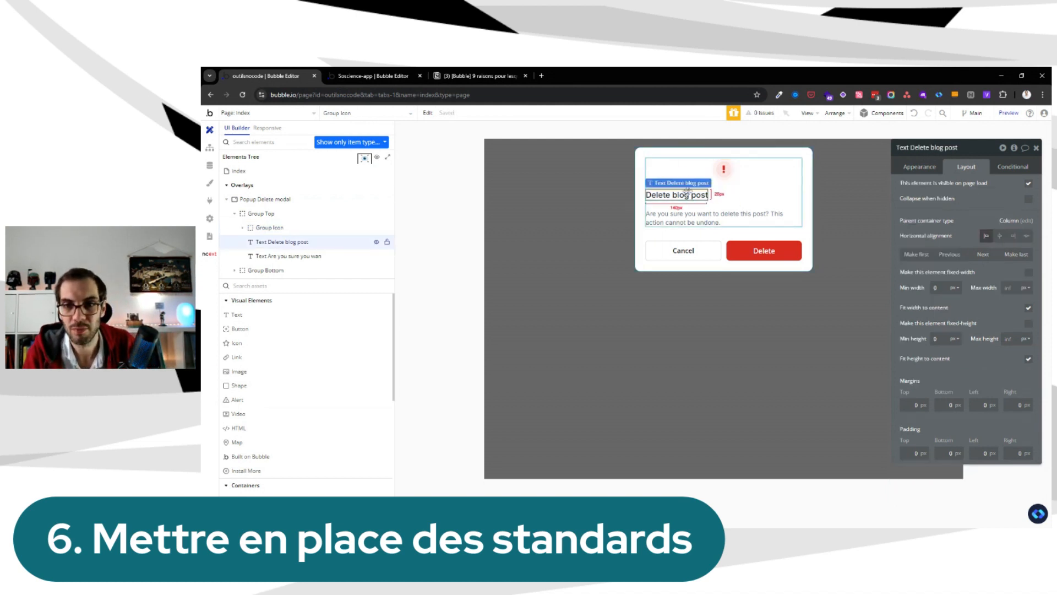
pyautogui.click(930, 168)
pyautogui.click(977, 337)
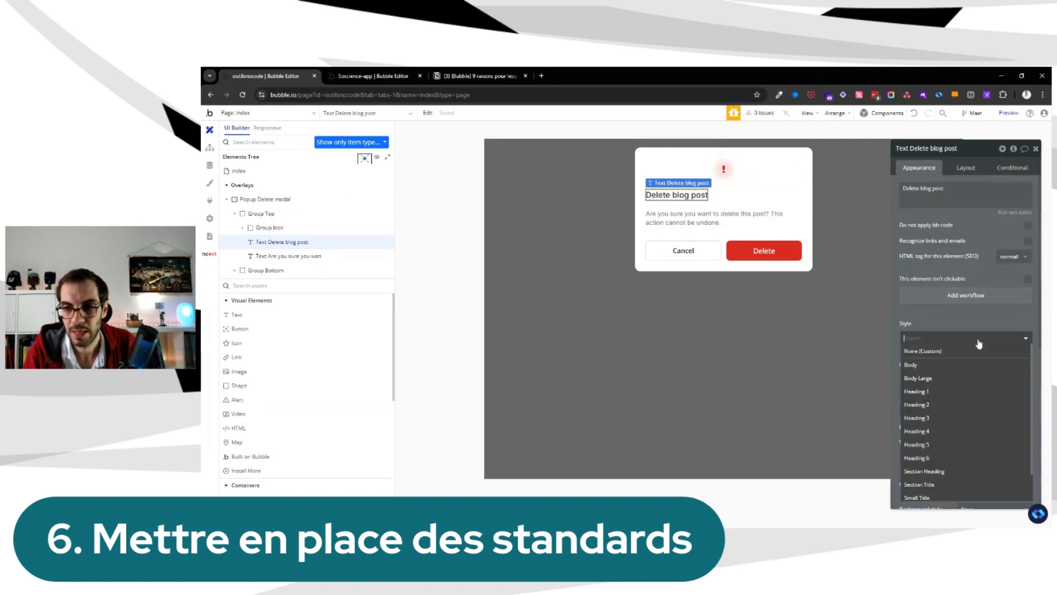
pyautogui.click(944, 419)
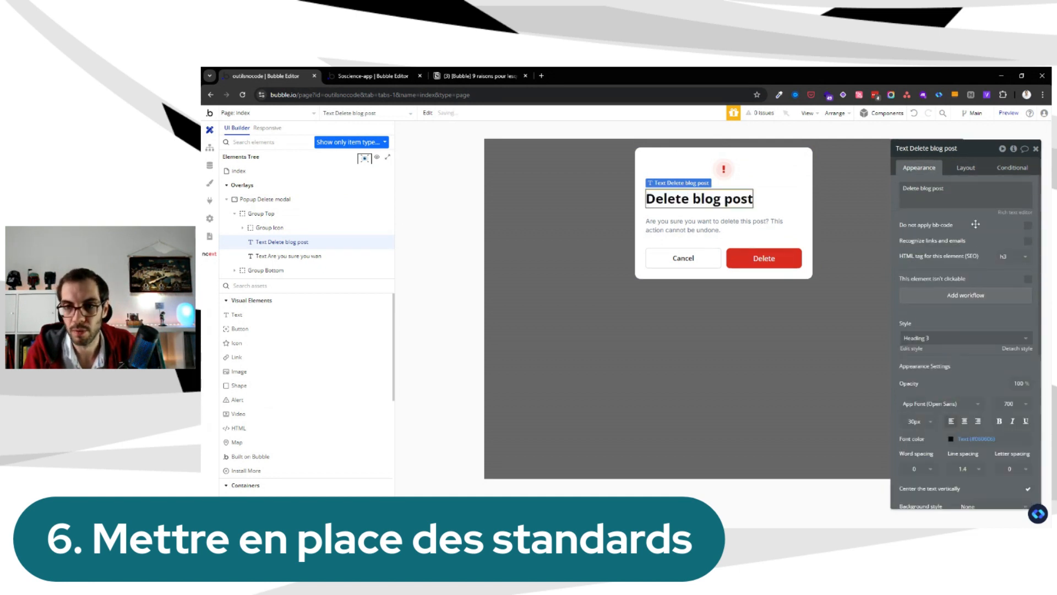
pyautogui.click(940, 337)
pyautogui.click(985, 170)
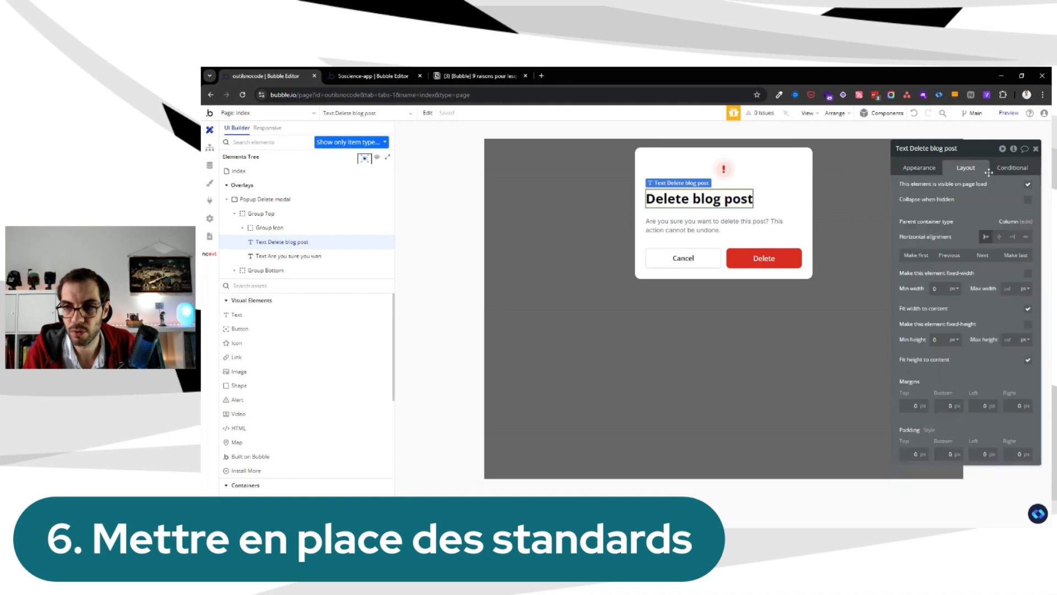
# Apply the Body style to the confirmation message below the popup title
pyautogui.click(770, 225)
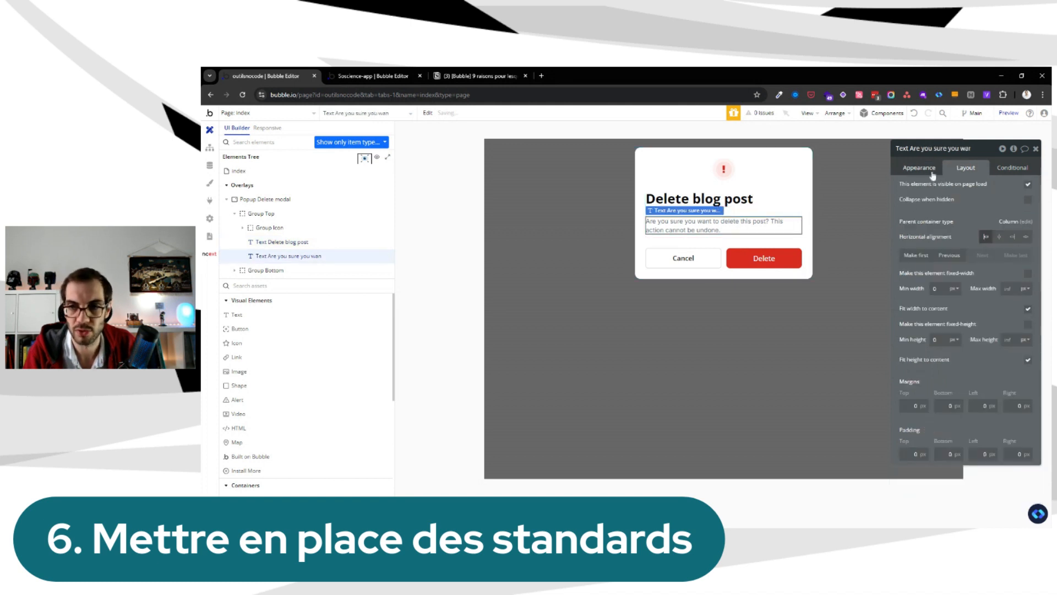
pyautogui.click(931, 170)
pyautogui.click(945, 338)
pyautogui.click(942, 360)
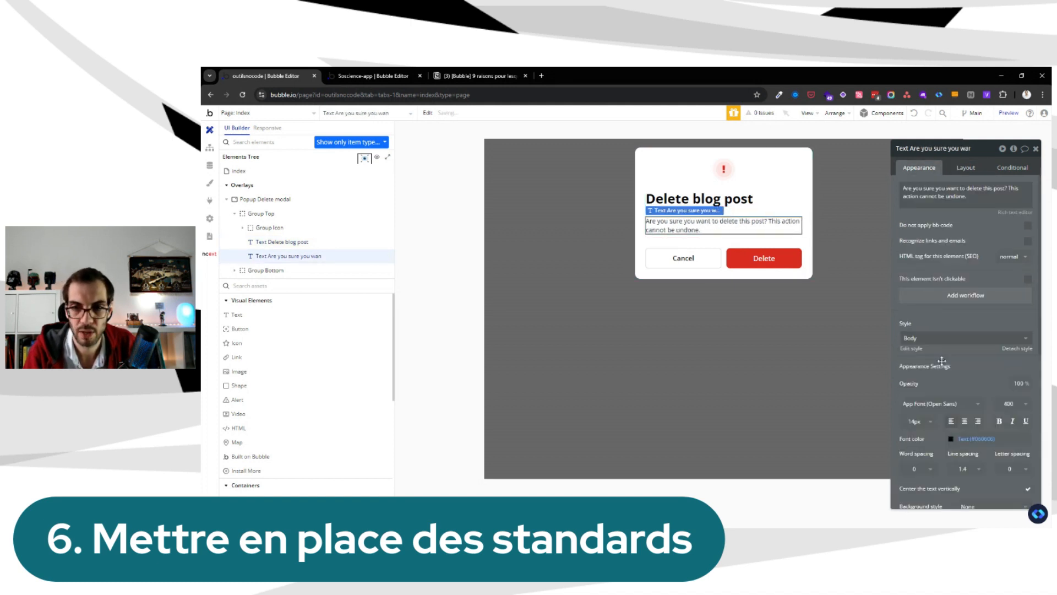
# Apply the Outline Button style to the Cancel button and the Primary Button style to the Delete button
pyautogui.click(742, 245)
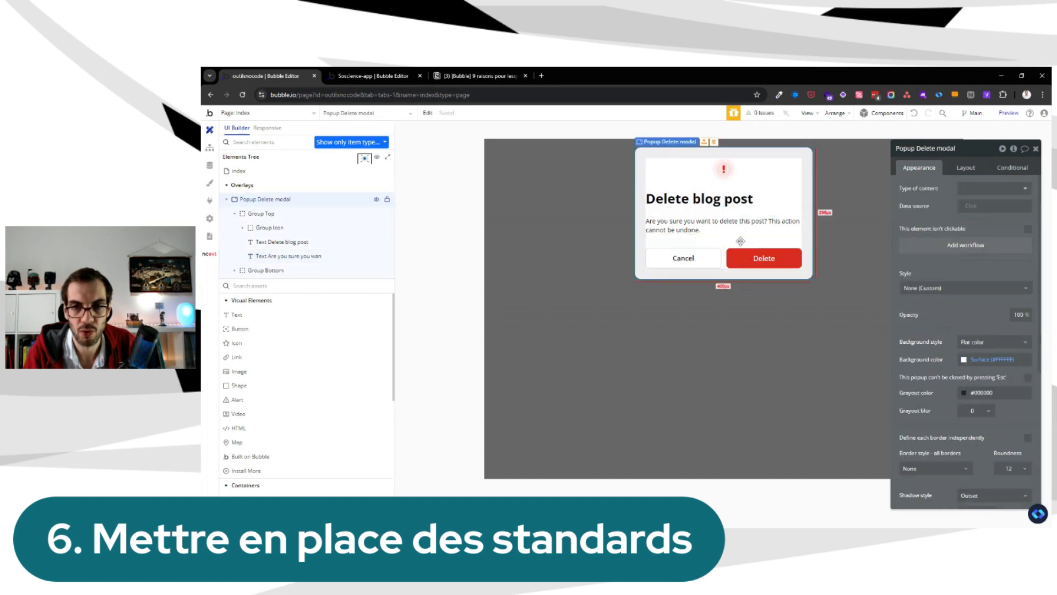
pyautogui.click(708, 257)
pyautogui.click(917, 288)
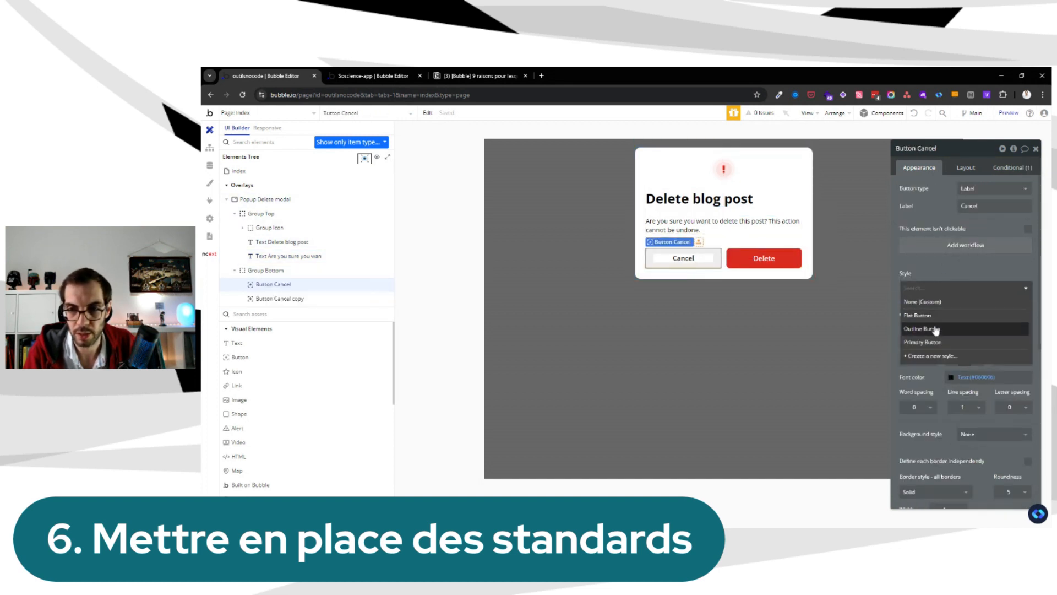
pyautogui.click(935, 328)
pyautogui.click(782, 260)
pyautogui.click(936, 288)
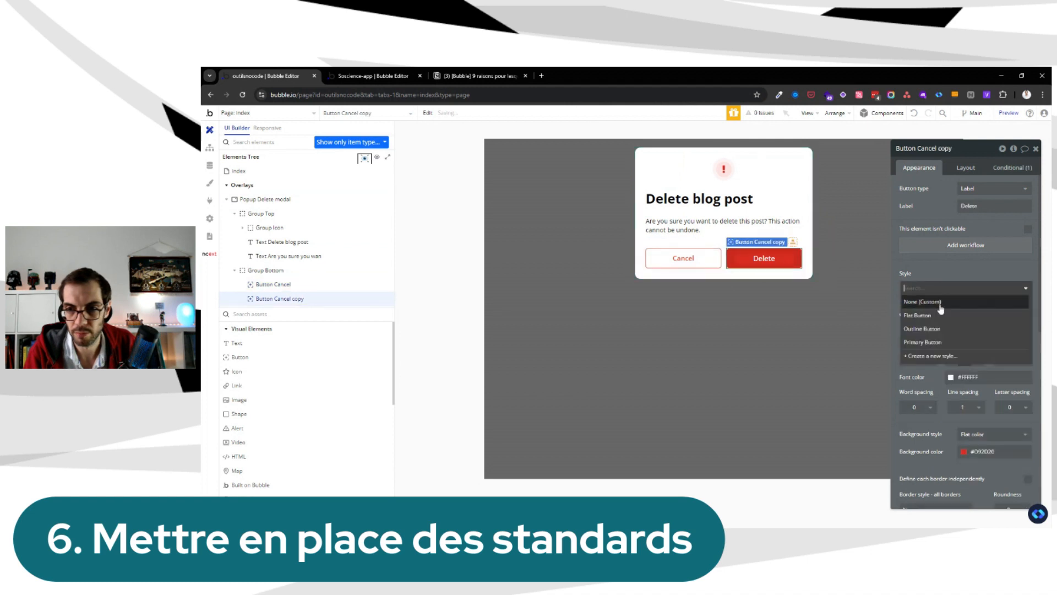
pyautogui.click(939, 342)
pyautogui.click(837, 269)
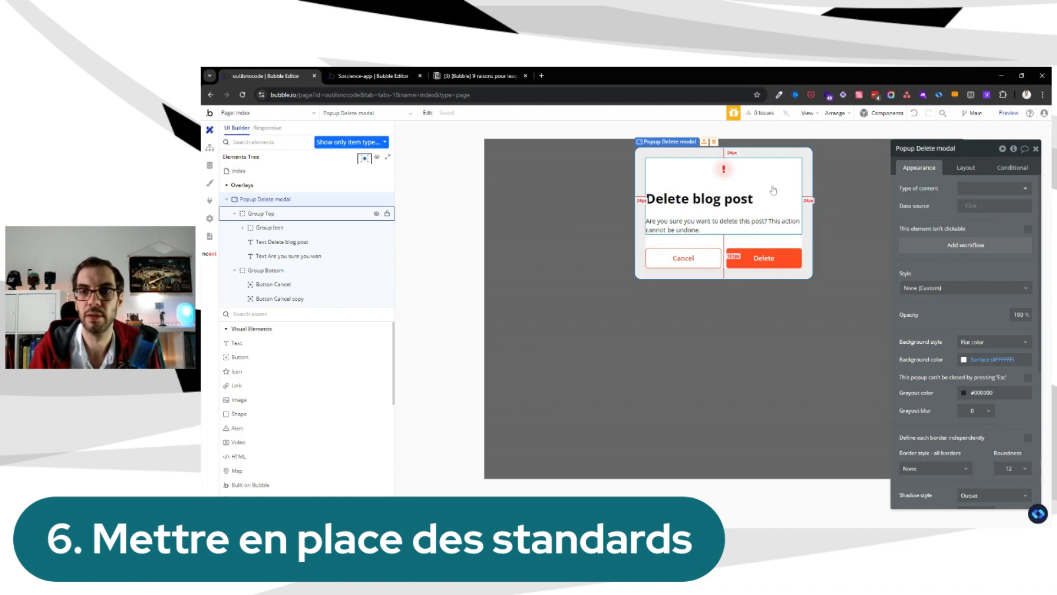
# Convert the whole delete popup into a reusable element named "Popup Delete Resource"
pyautogui.click(724, 196)
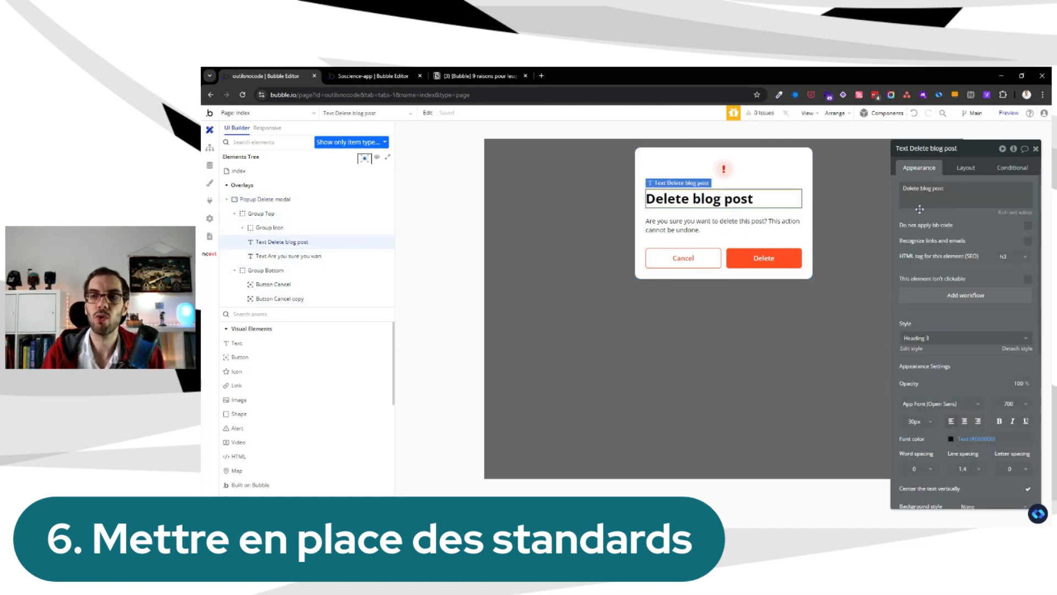
pyautogui.click(775, 155)
pyautogui.rightClick(775, 155)
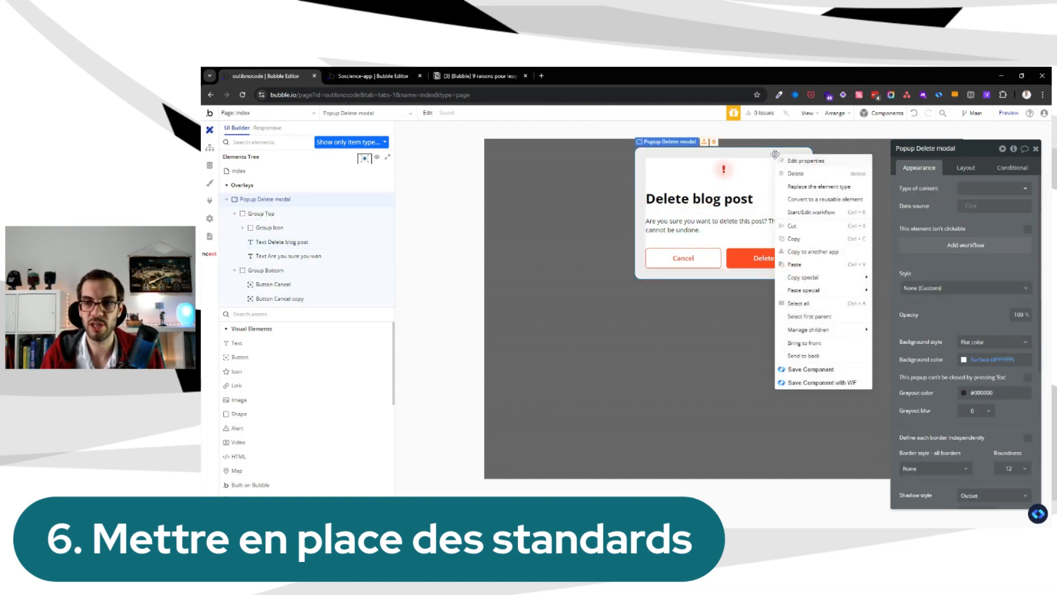
pyautogui.rightClick(765, 150)
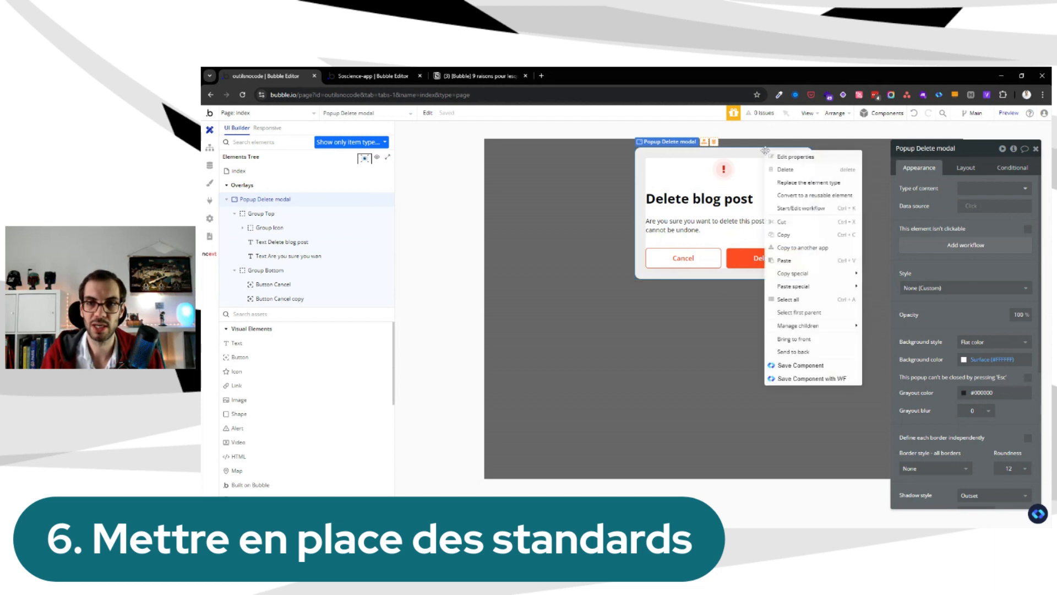
pyautogui.click(815, 197)
pyautogui.click(676, 174)
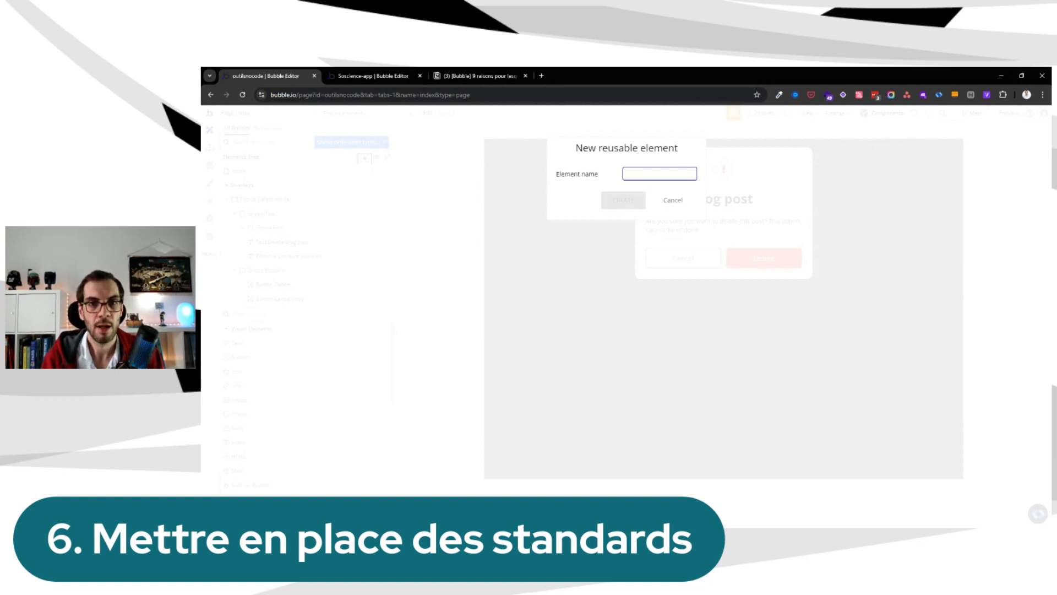
pyautogui.write('Popup Delete Resource')
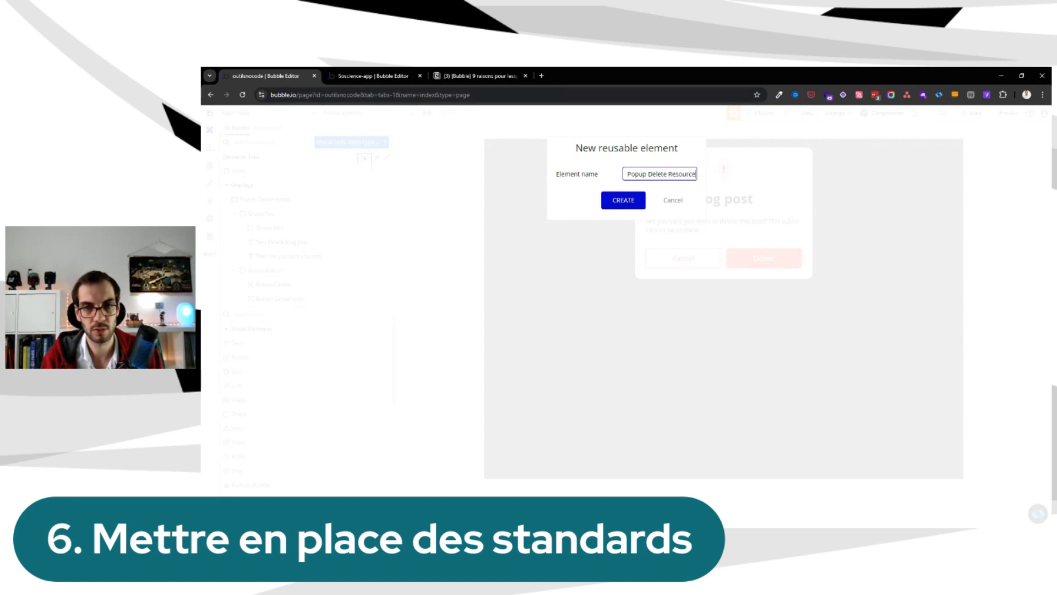
pyautogui.press('Return')
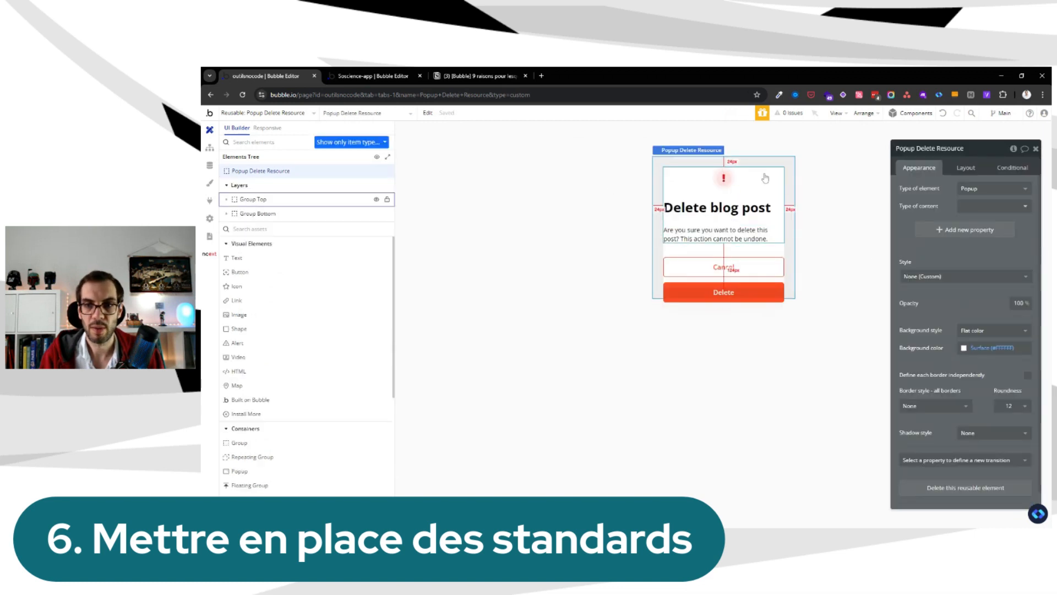
# Set the reusable popup's minimum width to 0, maximum width to 500 and default builder width to 500
pyautogui.click(956, 172)
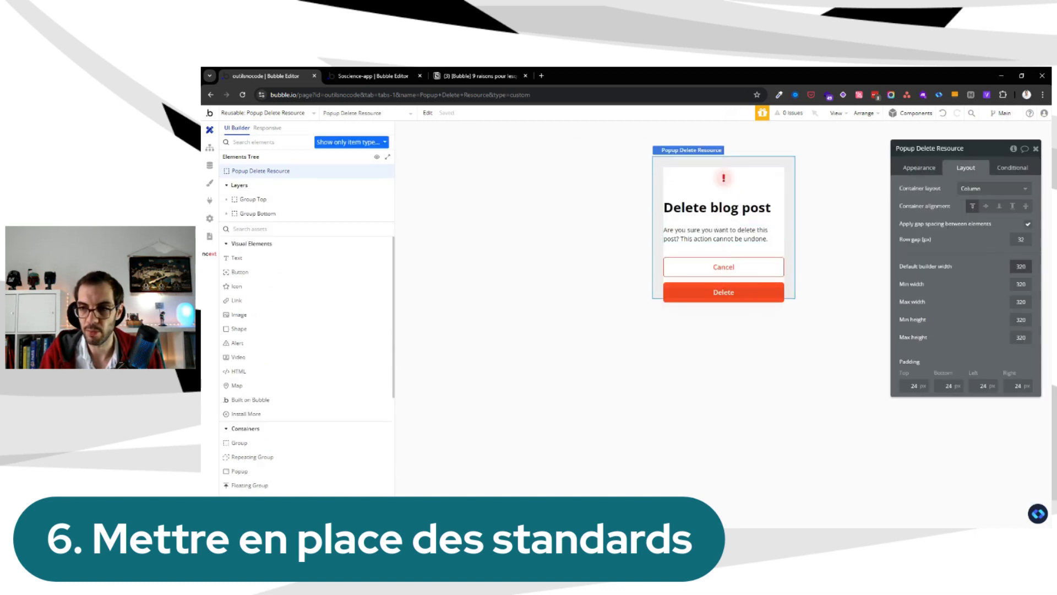
pyautogui.write('0')
pyautogui.press('Tab')
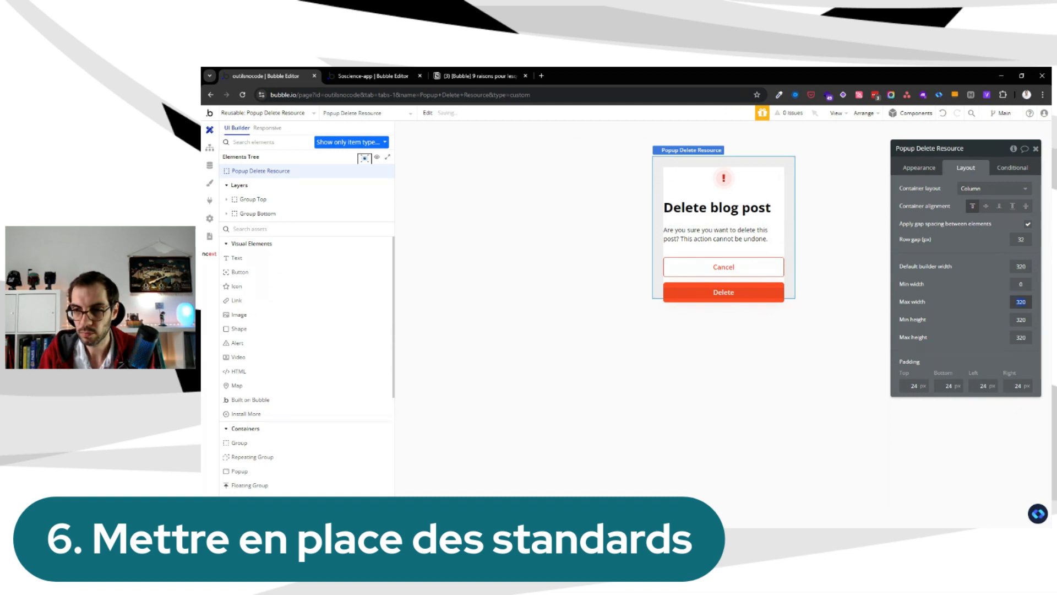
pyautogui.hotkey('shift', 'Tab')
pyautogui.hotkey('shift', 'Tab')
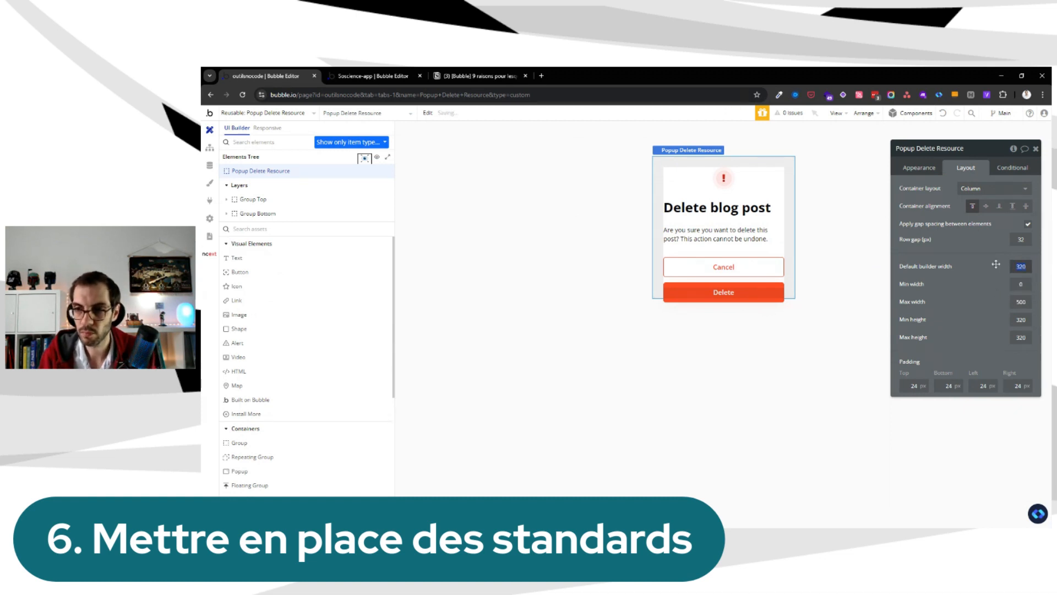
pyautogui.write('500')
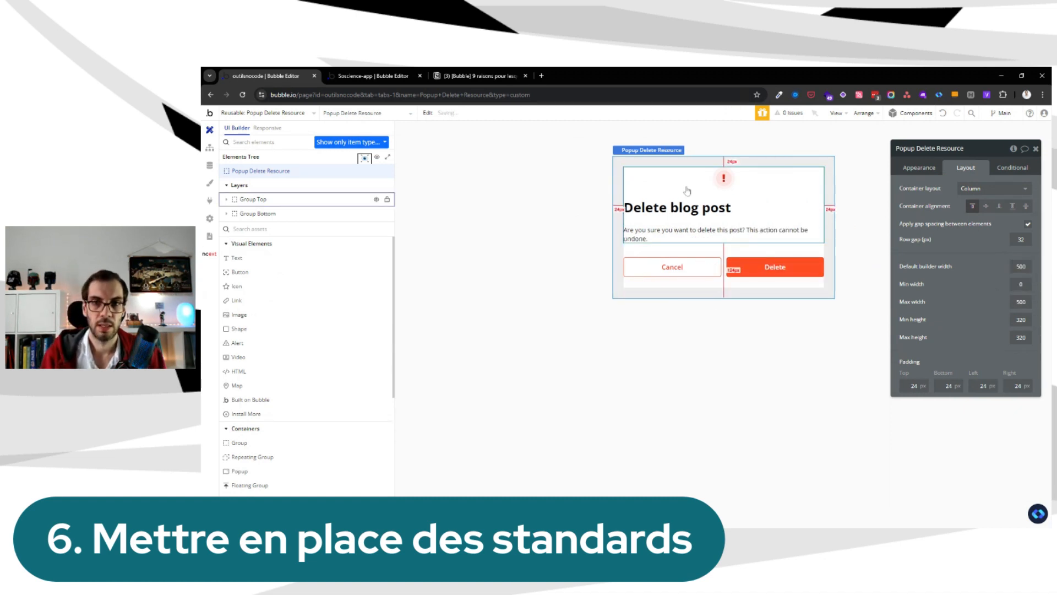
pyautogui.click(710, 247)
pyautogui.click(723, 267)
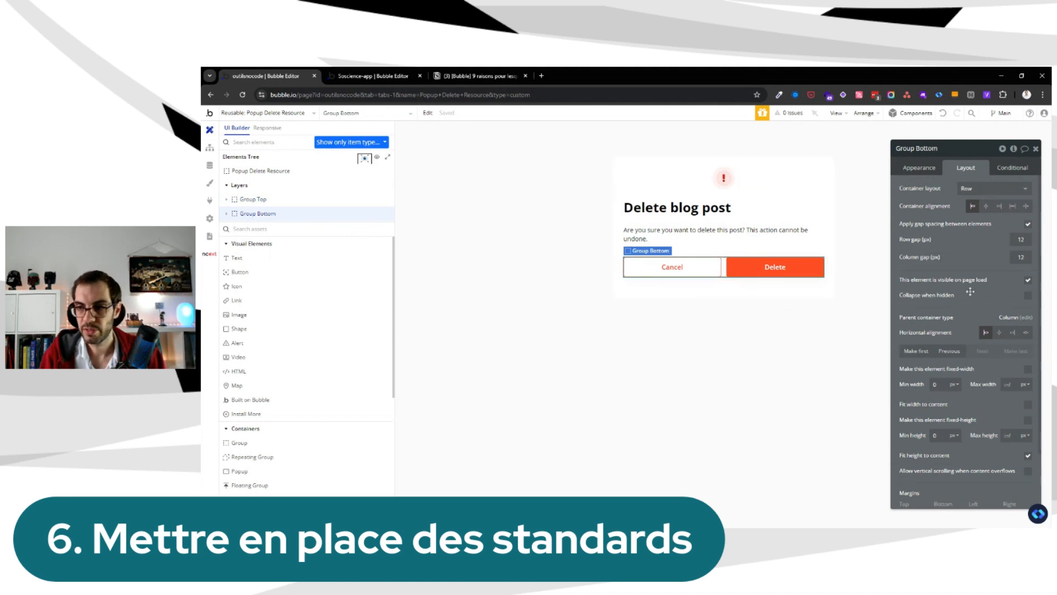
pyautogui.click(672, 269)
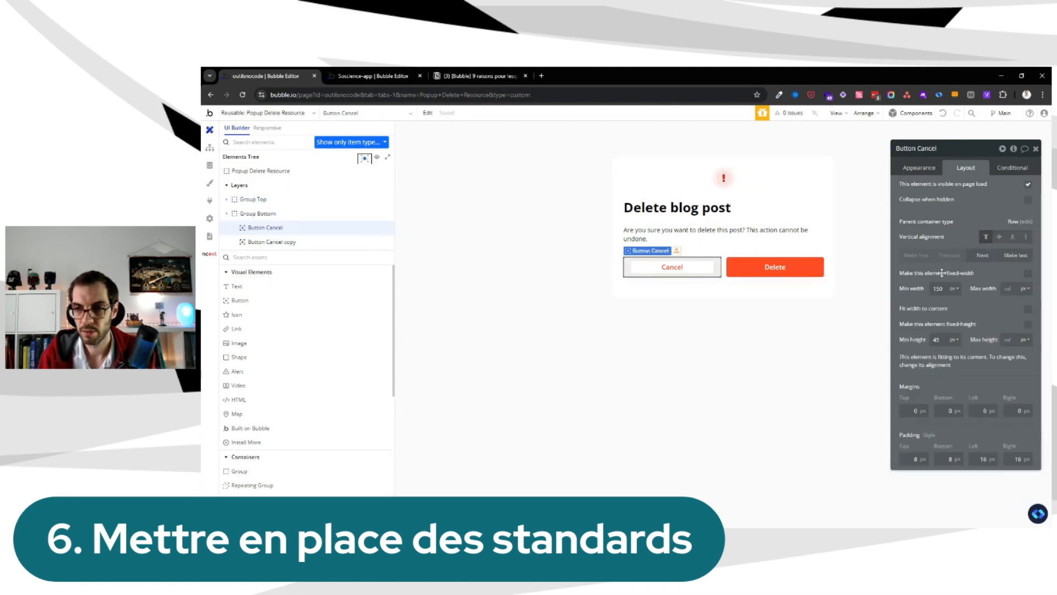
pyautogui.click(819, 272)
pyautogui.click(749, 294)
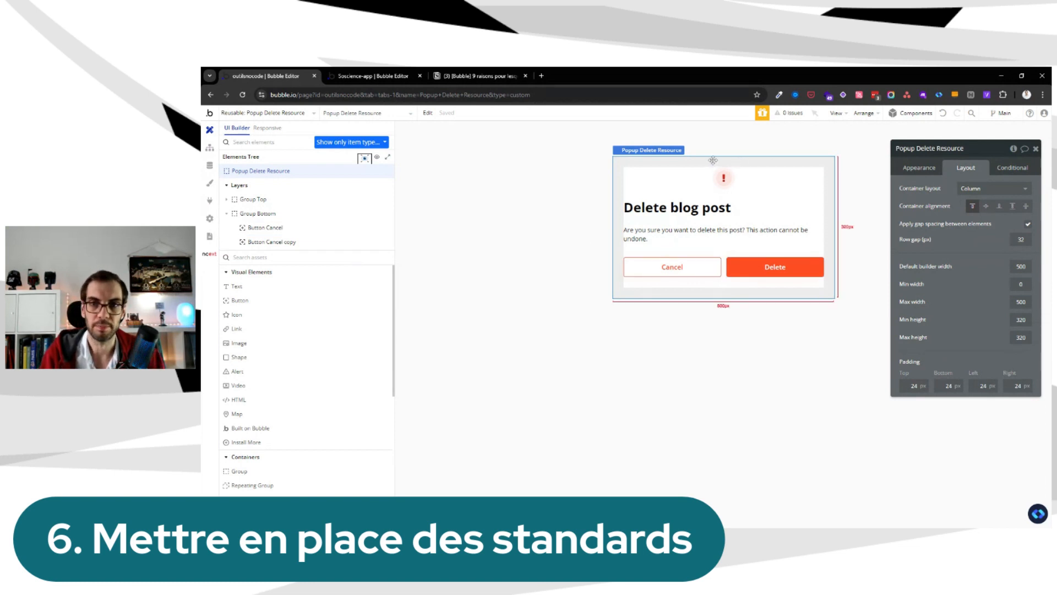
pyautogui.click(936, 168)
pyautogui.click(960, 234)
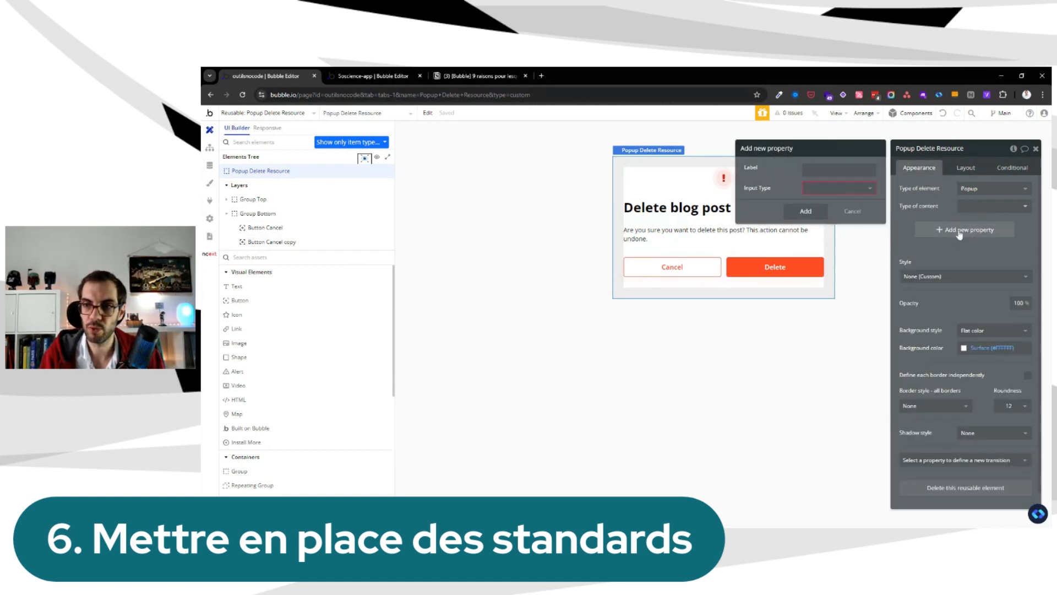
pyautogui.write('Resour')
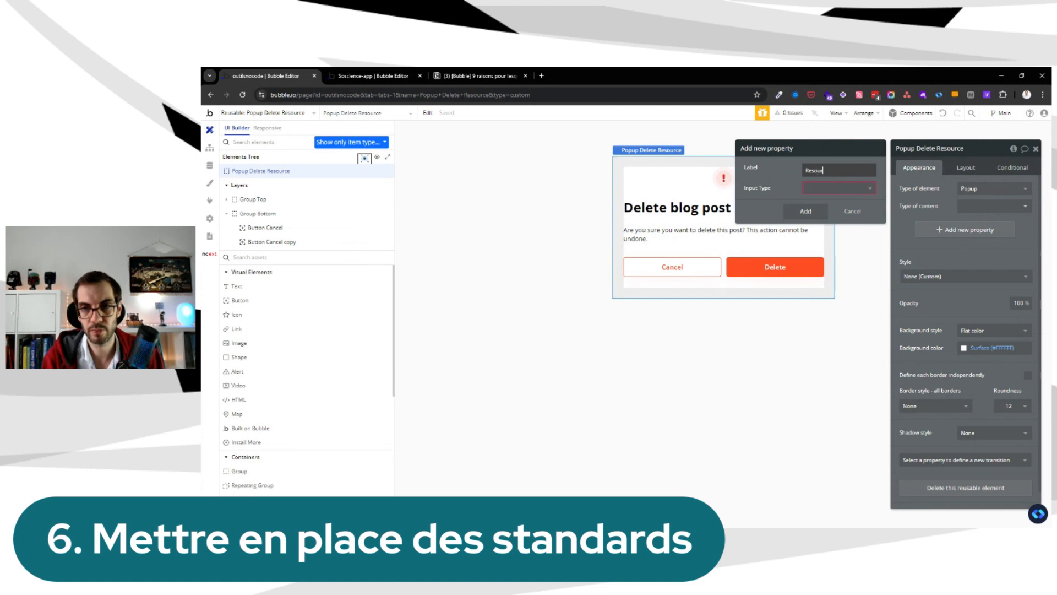
pyautogui.write('ce')
pyautogui.click(836, 187)
pyautogui.write('res')
pyautogui.click(824, 187)
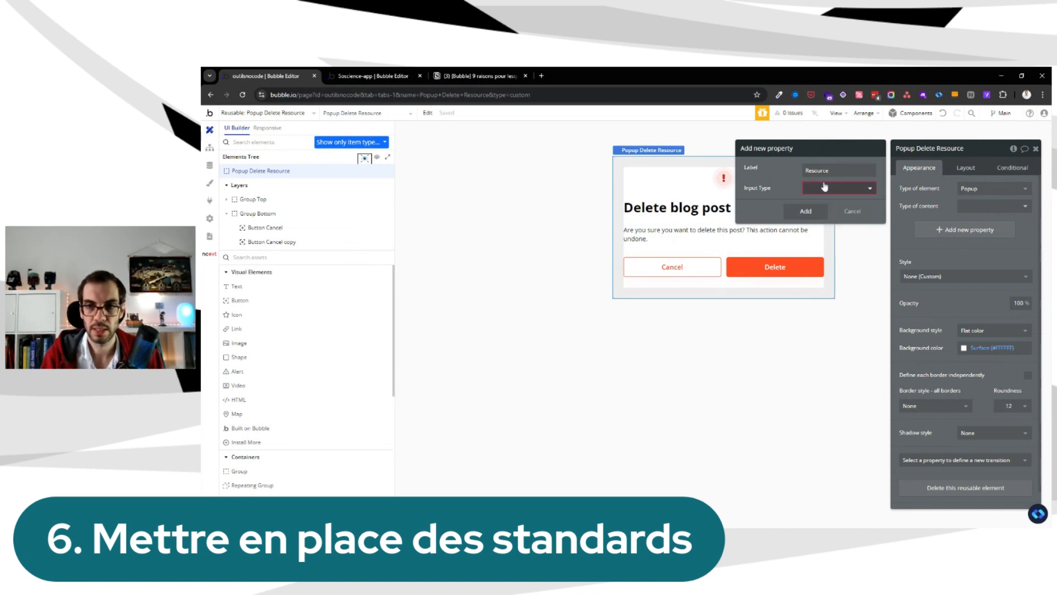
pyautogui.click(918, 193)
# Set the reusable popup's type of content to Resource
pyautogui.click(980, 210)
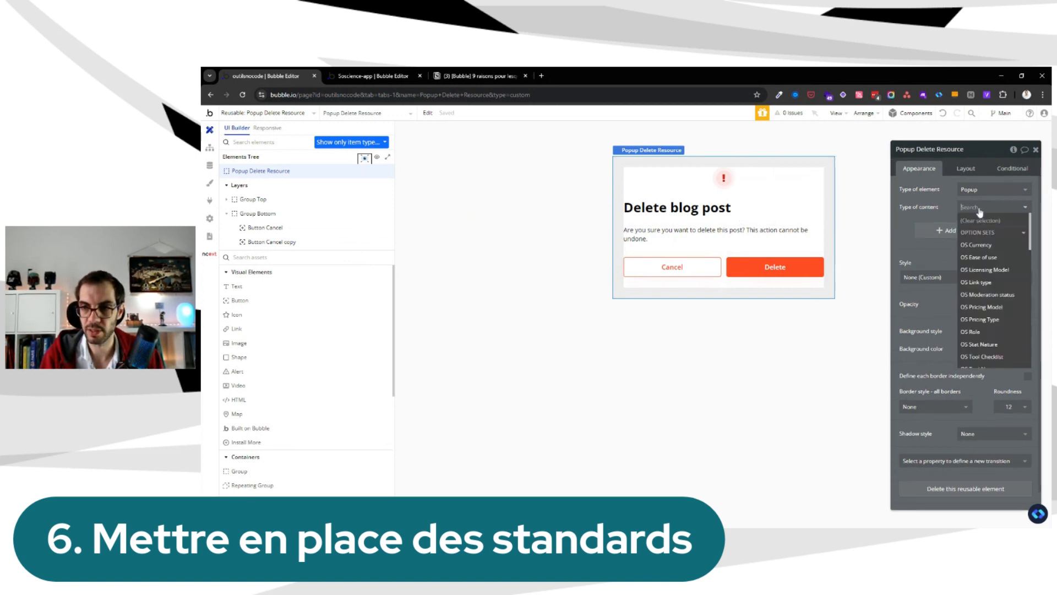
pyautogui.write('res')
pyautogui.click(986, 234)
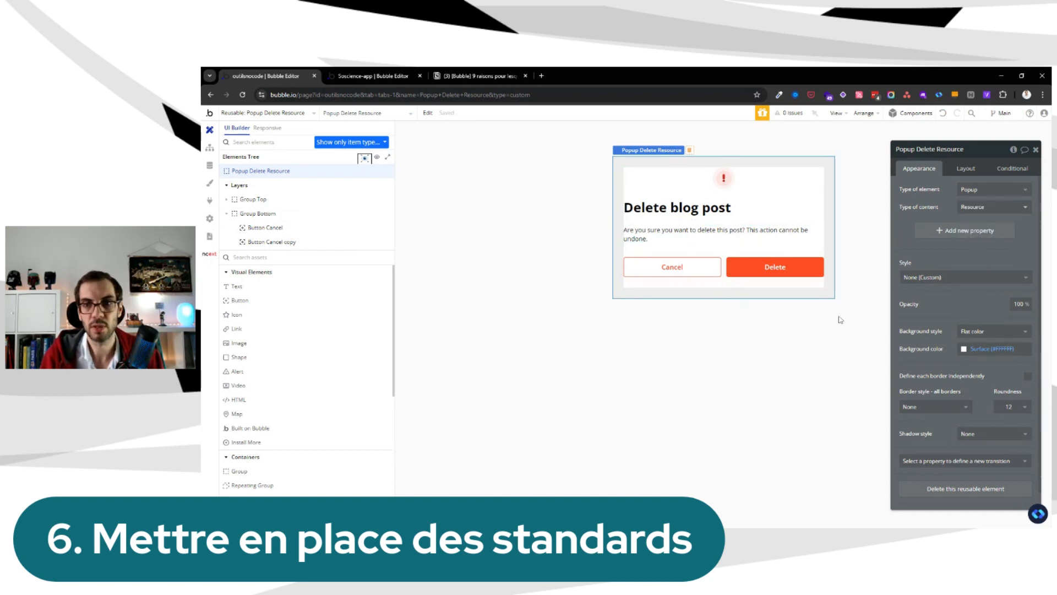
# Change the popup's title text to "Delete blog resource"
pyautogui.click(688, 209)
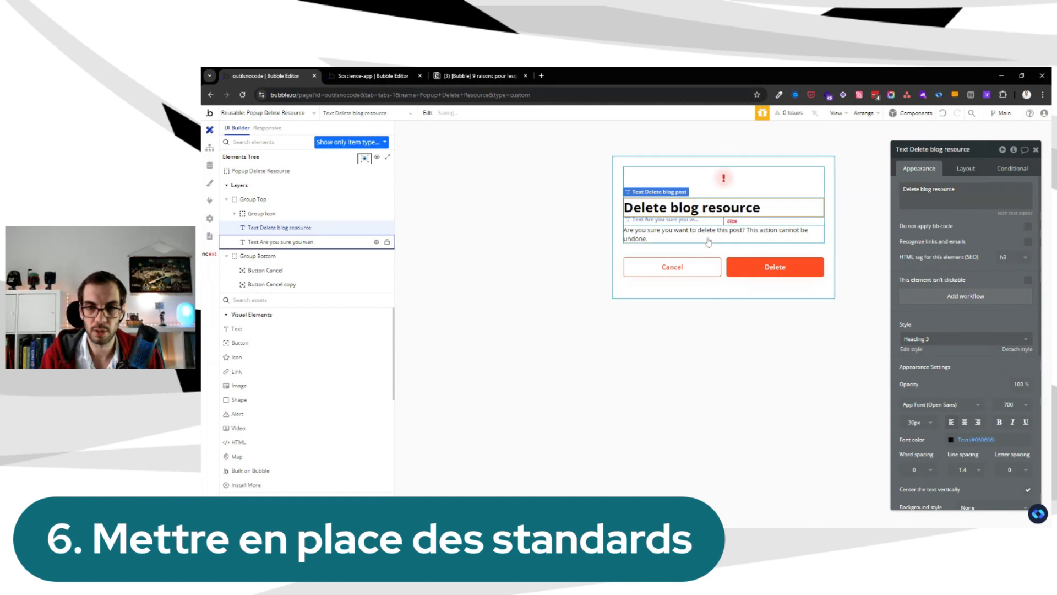
pyautogui.click(733, 234)
# Set Group Top's type of content to Resource and use Popup Delete Resource as its data source
pyautogui.click(762, 221)
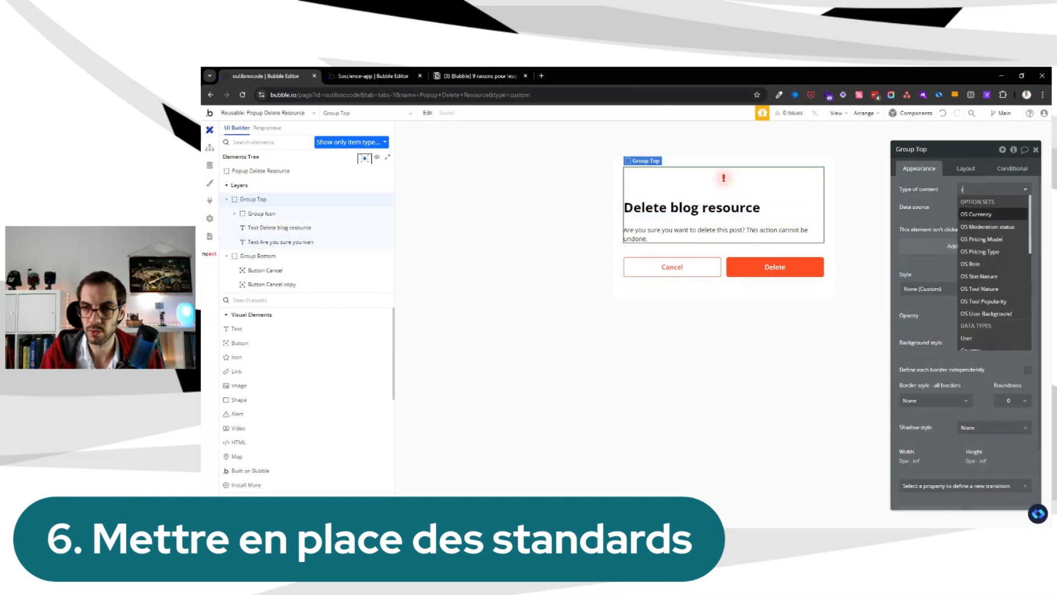
pyautogui.click(986, 207)
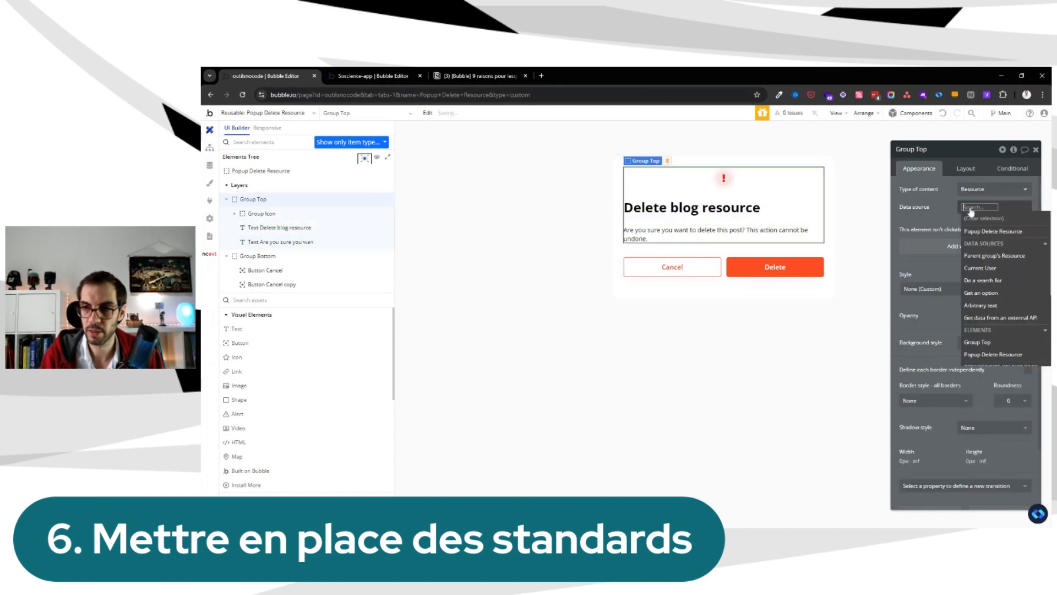
pyautogui.click(986, 237)
# Reword the popup's confirmation message, replacing "this post?" with "the resource ""?"
pyautogui.click(727, 234)
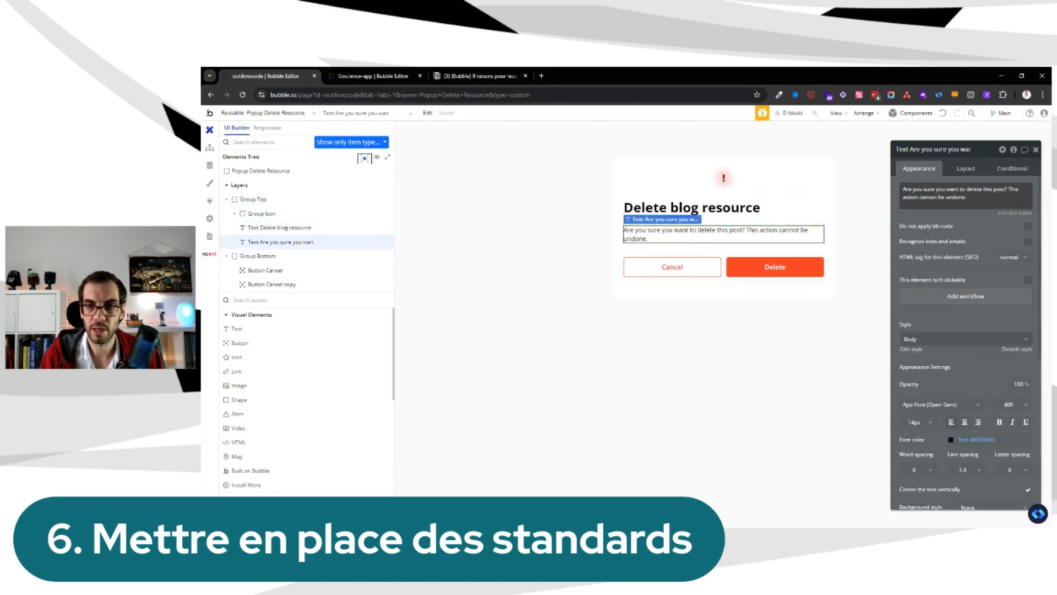
pyautogui.click(971, 199)
pyautogui.hotkey('ctrl', 'a')
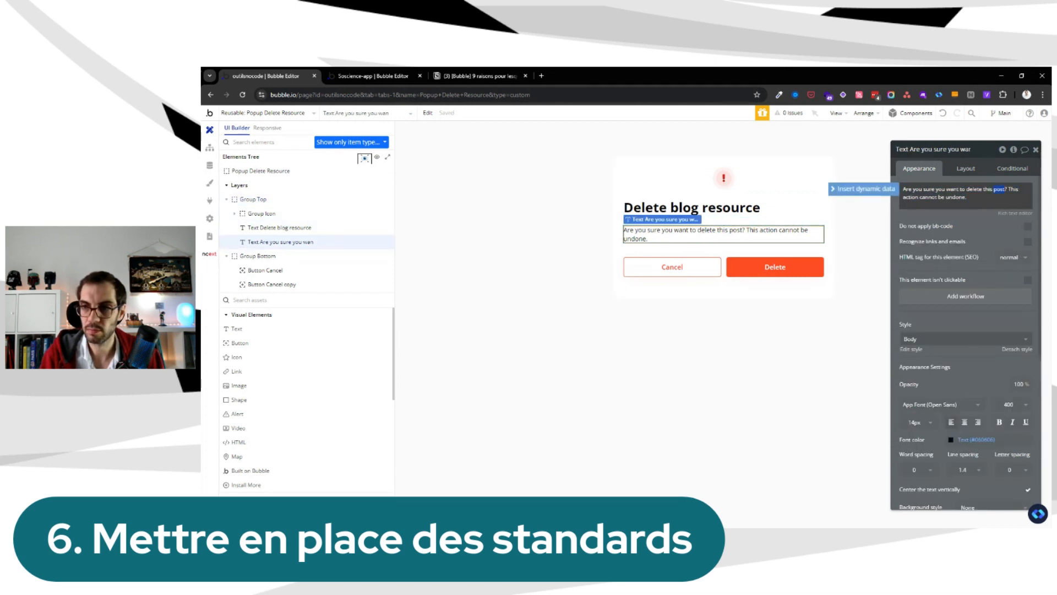
pyautogui.press('BackSpace')
pyautogui.press('BackSpace')
pyautogui.press('BackSpace')
pyautogui.press('BackSpace')
pyautogui.press('BackSpace')
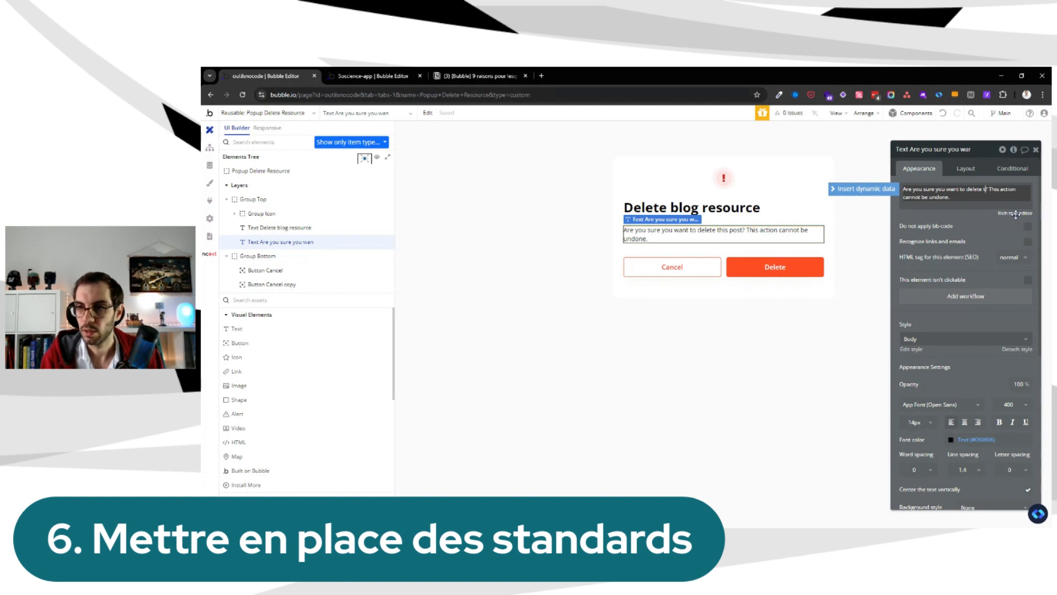
pyautogui.write('he resource ""?')
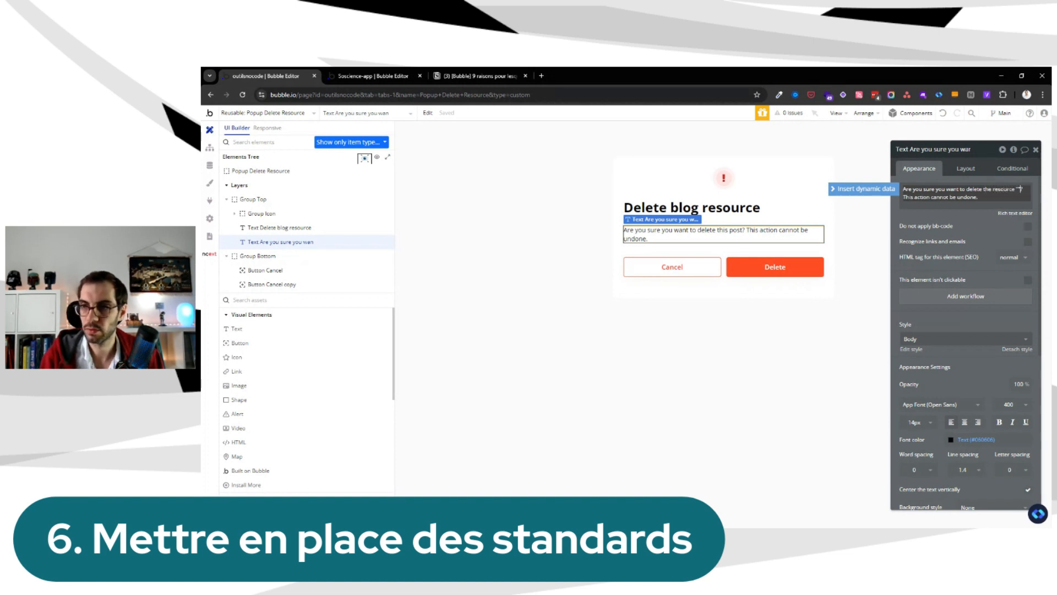
# Insert the parent group's Resource's Name as dynamic data between the quotation marks in the confirmation message
pyautogui.click(889, 189)
pyautogui.click(939, 246)
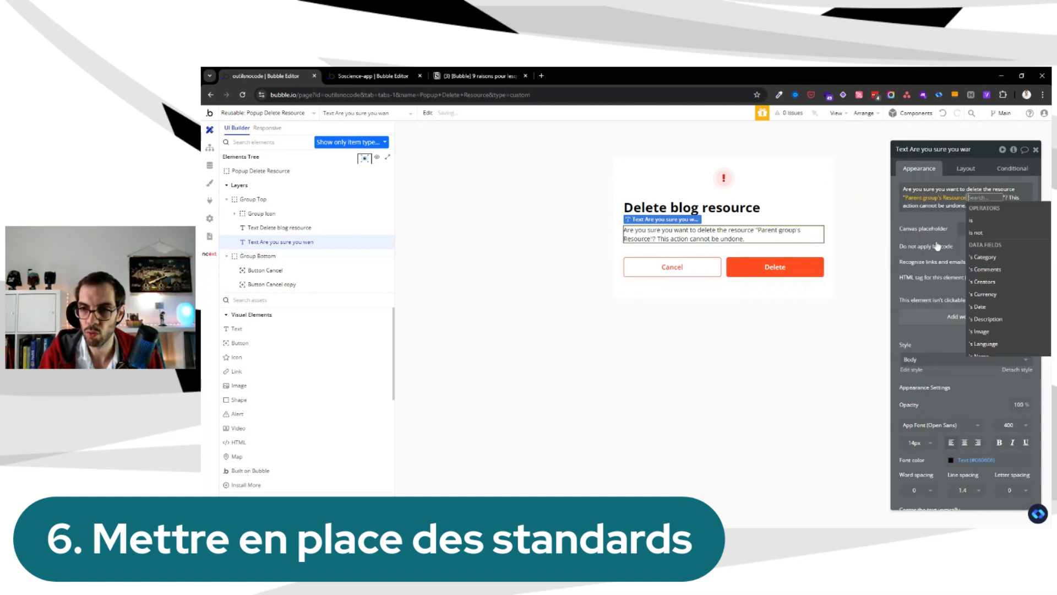
pyautogui.write('t')
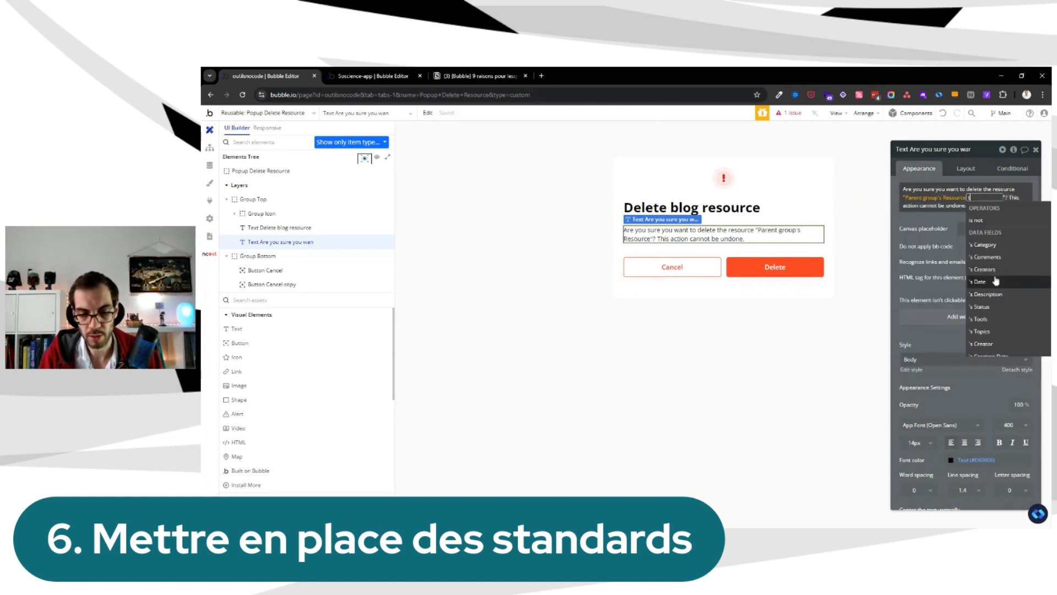
pyautogui.press('BackSpace')
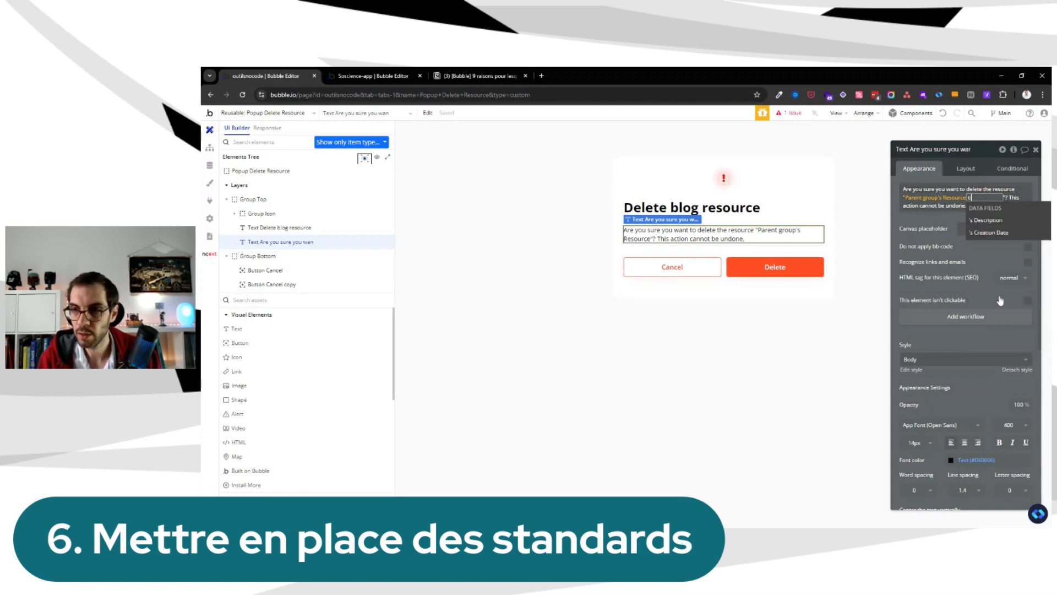
pyautogui.write('na')
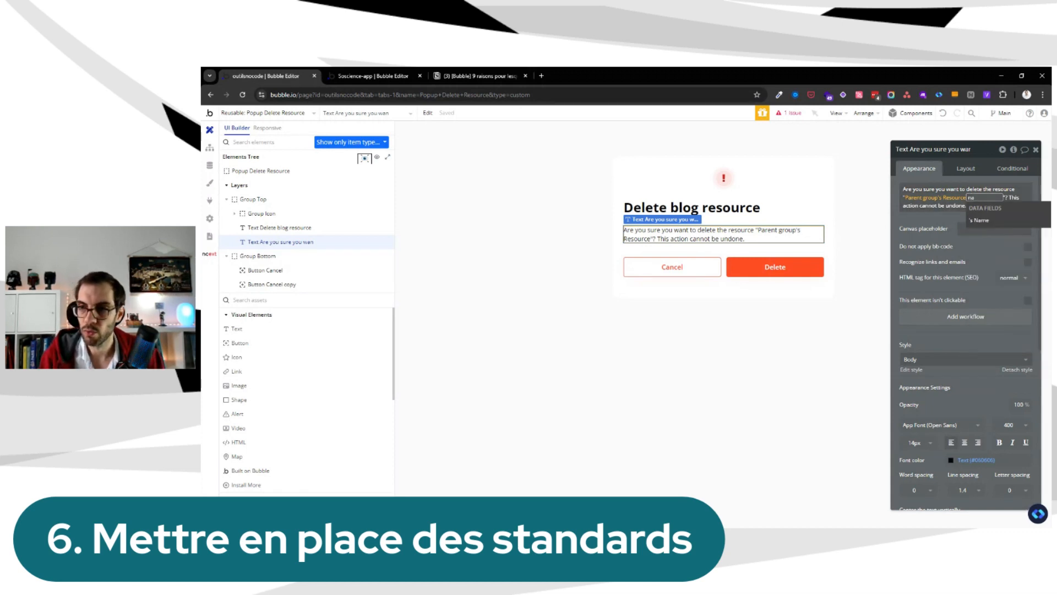
pyautogui.click(995, 221)
pyautogui.click(968, 180)
# Make the dynamic resource name in the confirmation message bold with the rich text editor and save it
pyautogui.click(1003, 216)
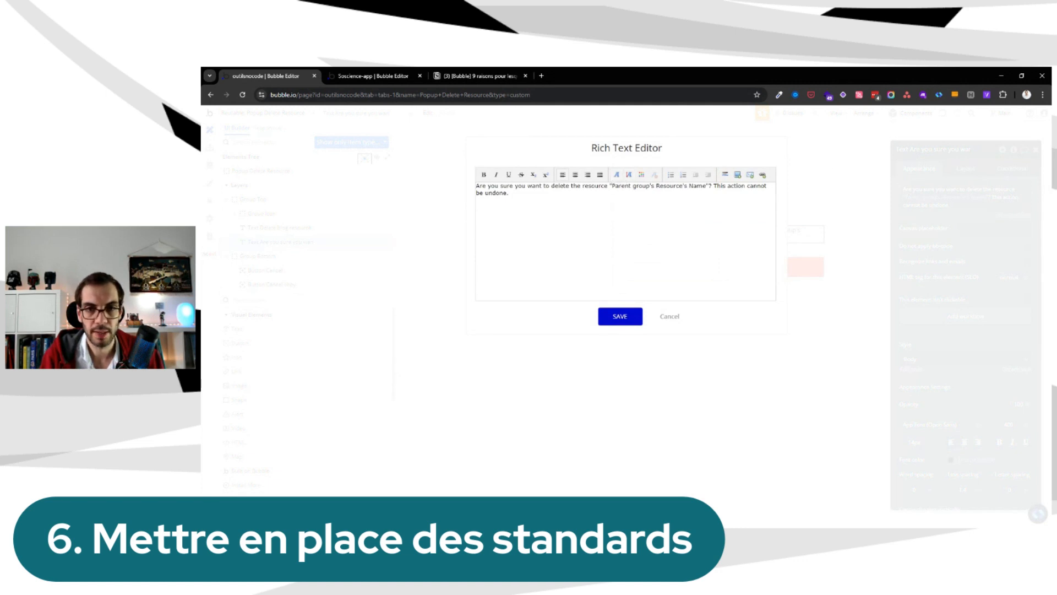
pyautogui.moveTo(611, 186); pyautogui.dragTo(693, 186)
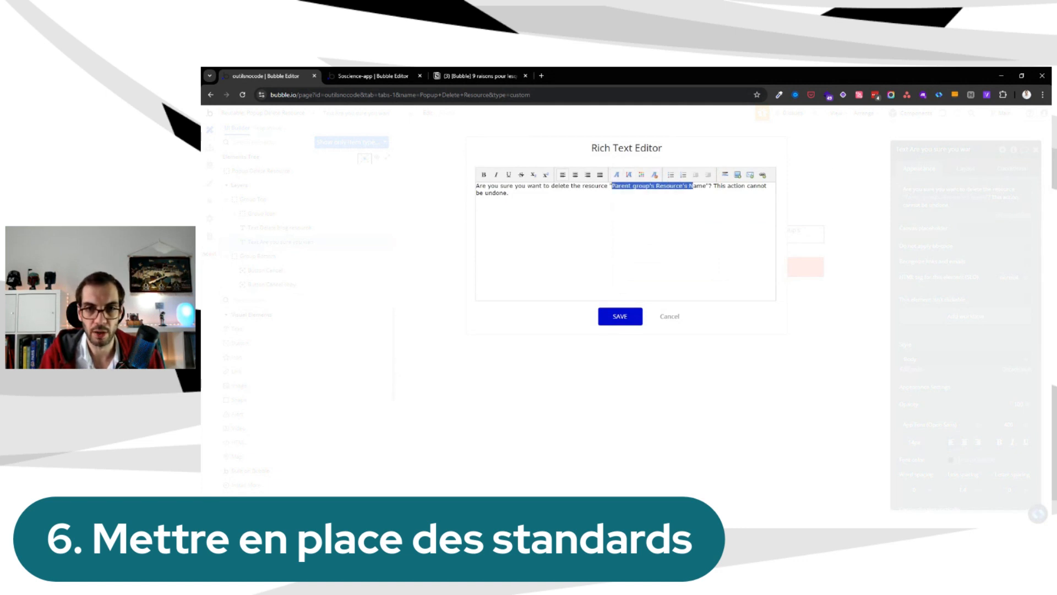
pyautogui.click(485, 175)
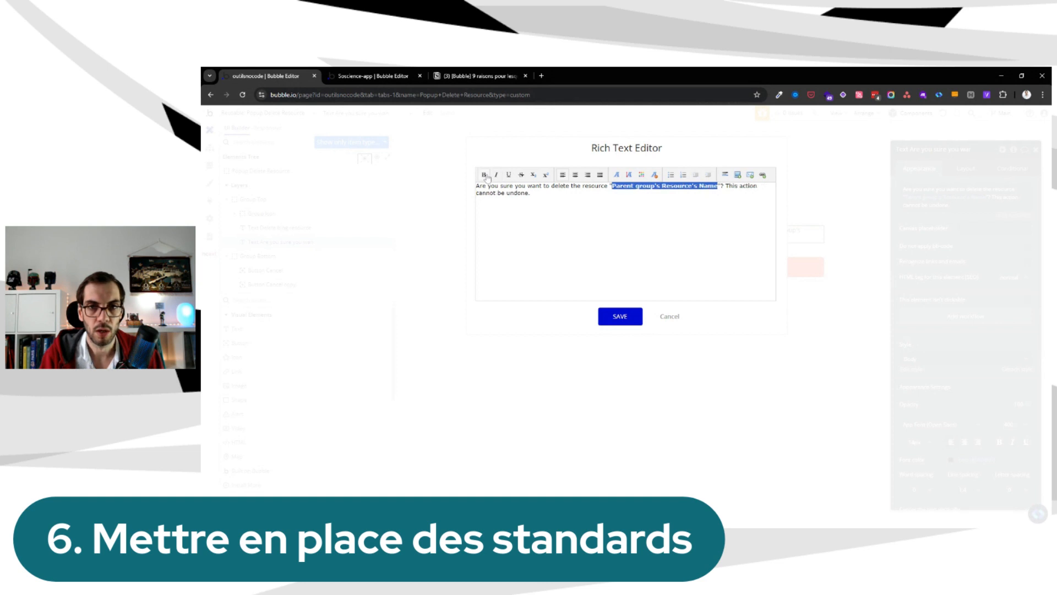
pyautogui.click(613, 321)
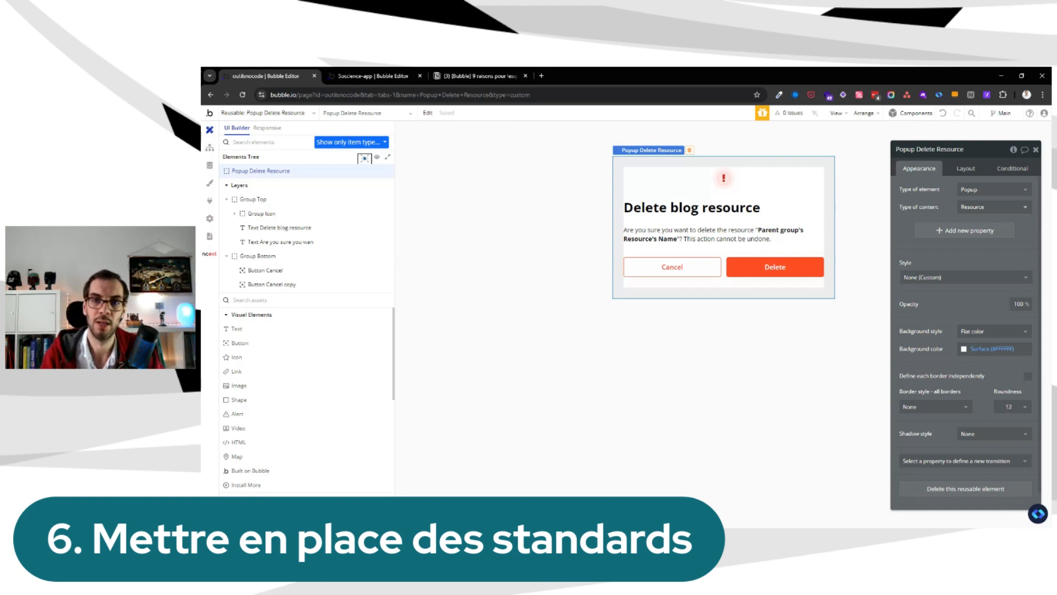
pyautogui.click(730, 240)
pyautogui.click(602, 253)
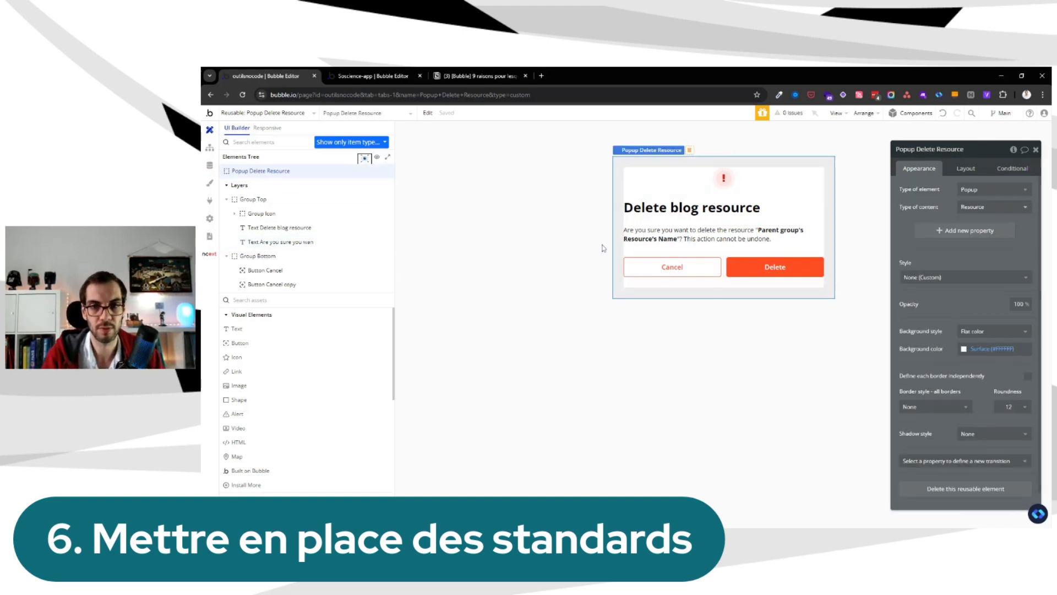
# Shorten the popup's title text to "Delete resource"
pyautogui.click(638, 208)
pyautogui.click(923, 189)
pyautogui.doubleClick(925, 189)
pyautogui.press('BackSpace')
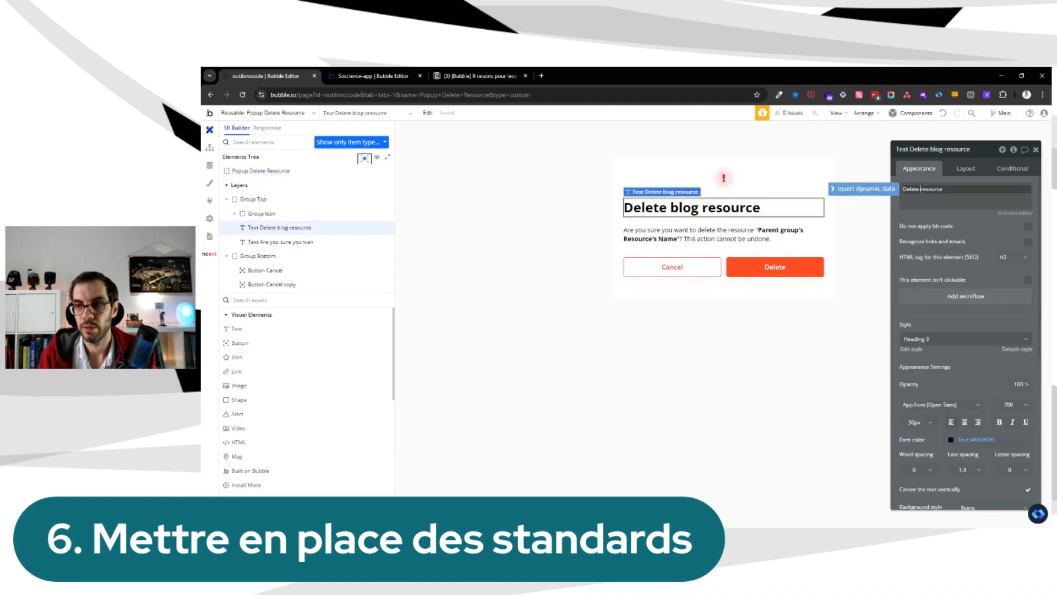
pyautogui.click(945, 217)
pyautogui.click(528, 197)
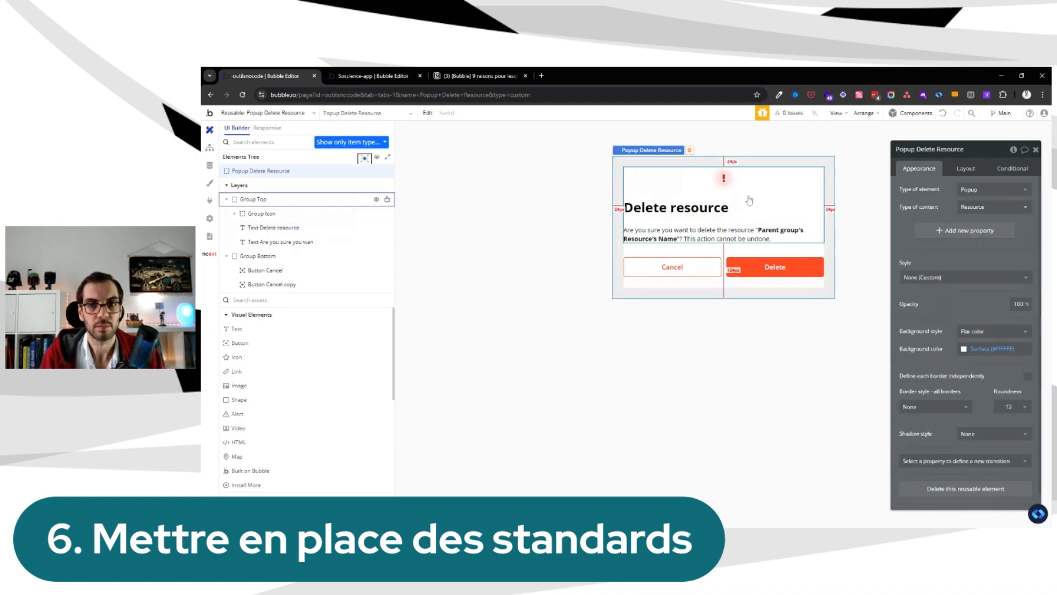
# Create a custom event named "Show Popup" in the reusable popup's workflows
pyautogui.click(209, 148)
pyautogui.click(299, 159)
pyautogui.moveTo(283, 256)
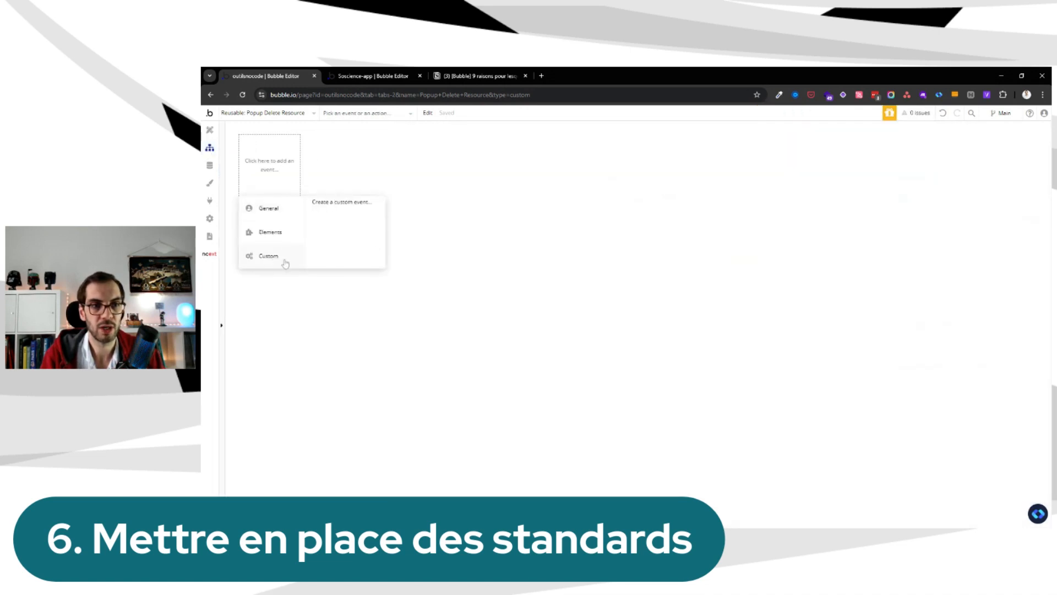
pyautogui.click(380, 204)
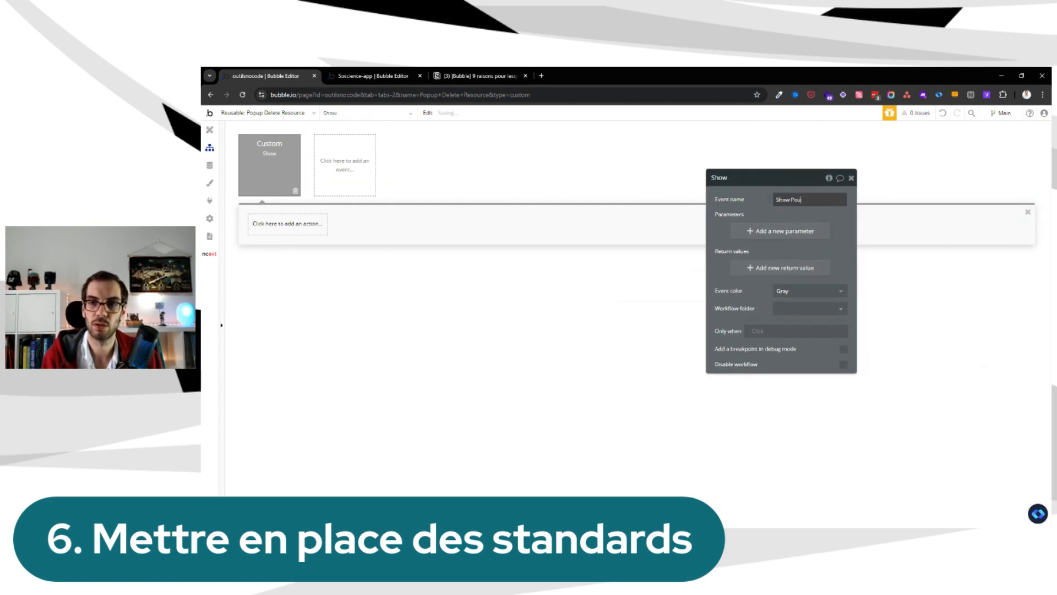
pyautogui.write('up')
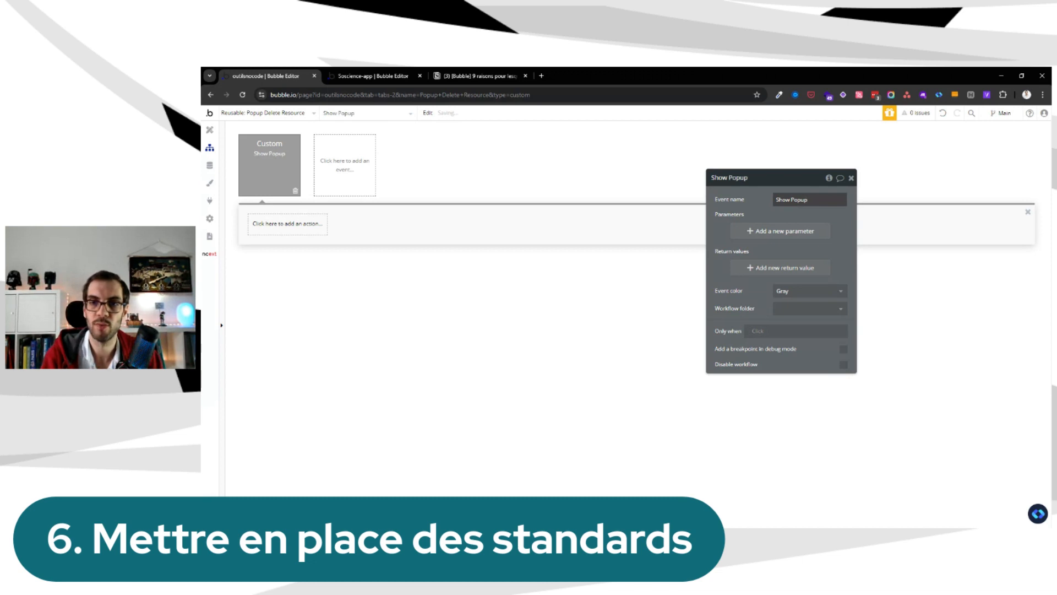
# Add a required parameter named "Resource" of type Resource to the Show Popup event
pyautogui.click(778, 230)
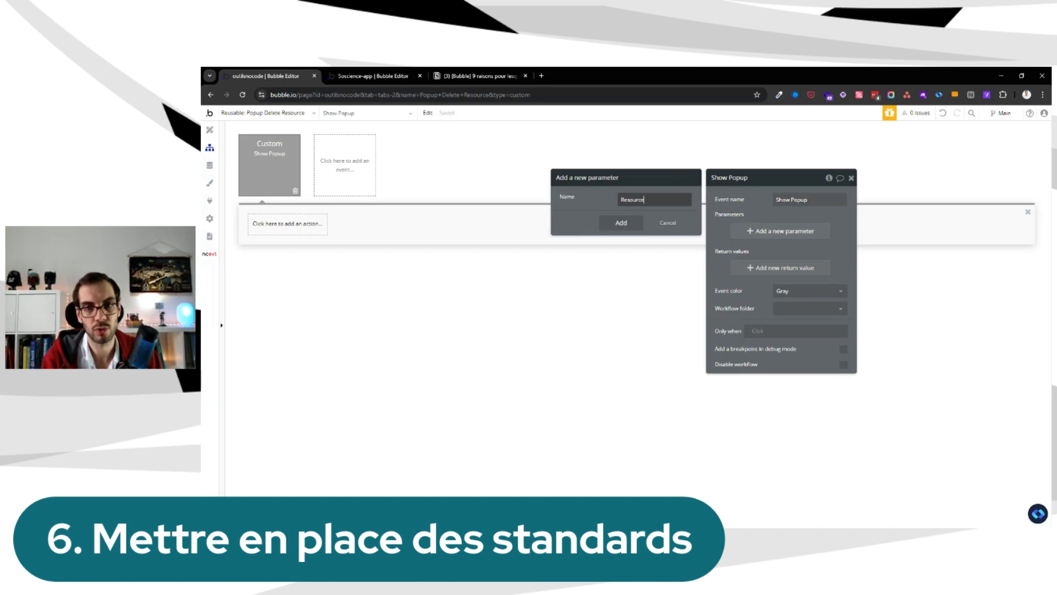
pyautogui.click(644, 217)
pyautogui.write('res')
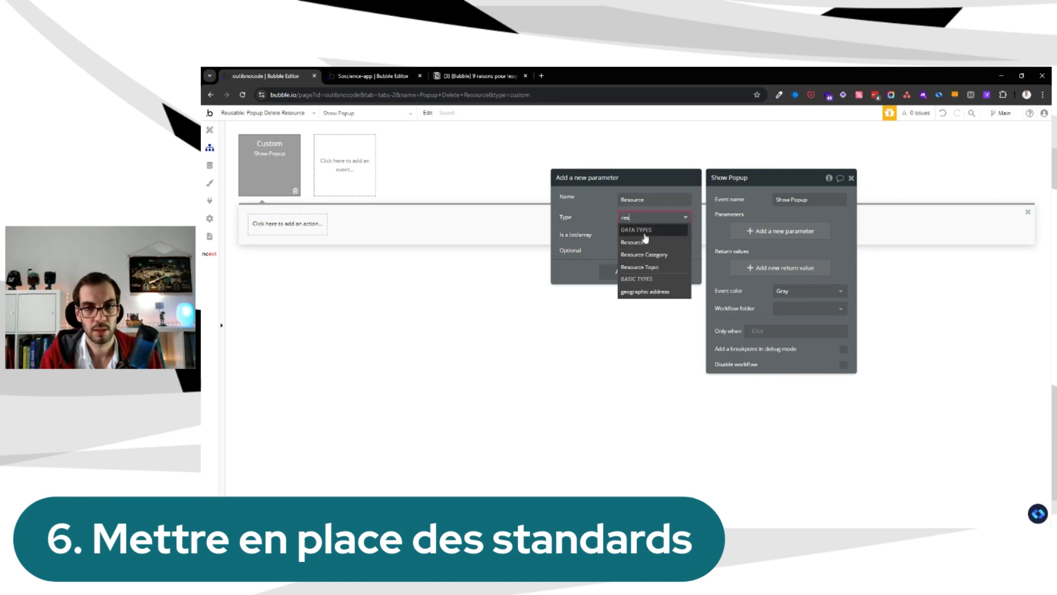
pyautogui.click(644, 241)
pyautogui.click(614, 271)
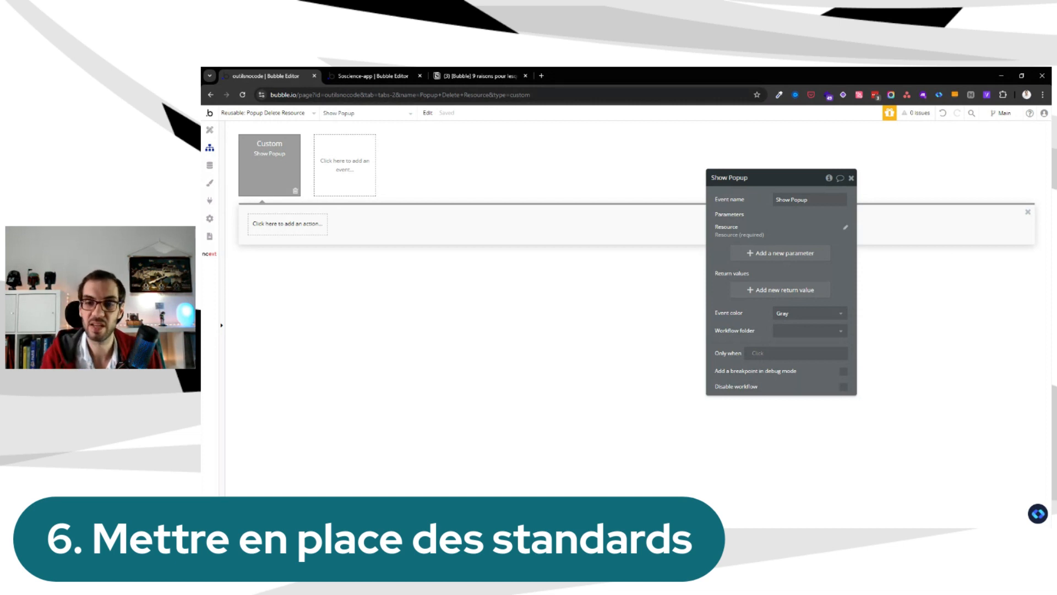
# Set the Show Popup event's color to Purple
pyautogui.moveTo(765, 198); pyautogui.dragTo(771, 194)
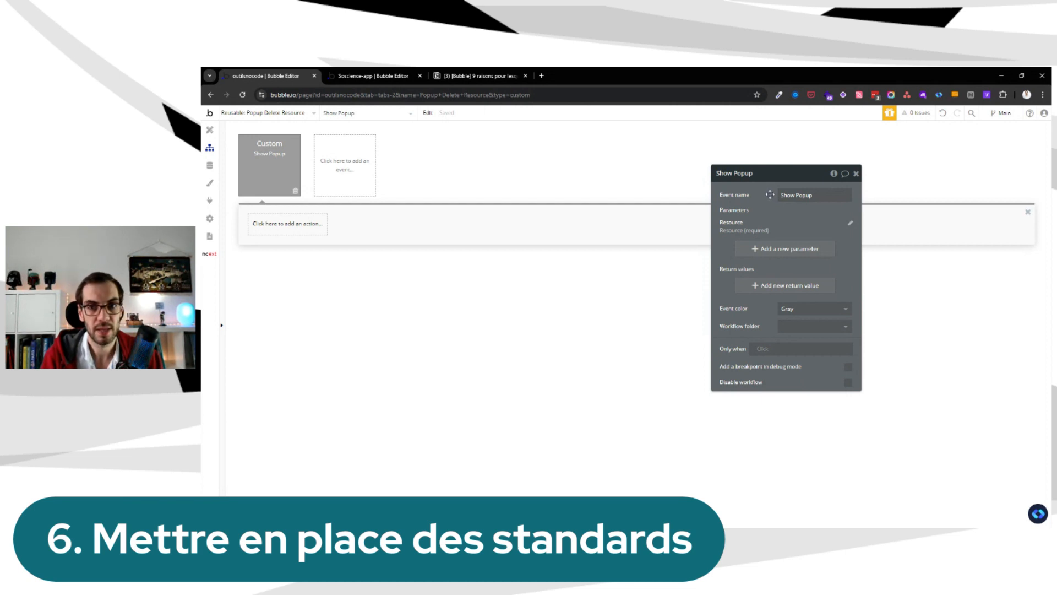
pyautogui.click(799, 309)
pyautogui.click(802, 404)
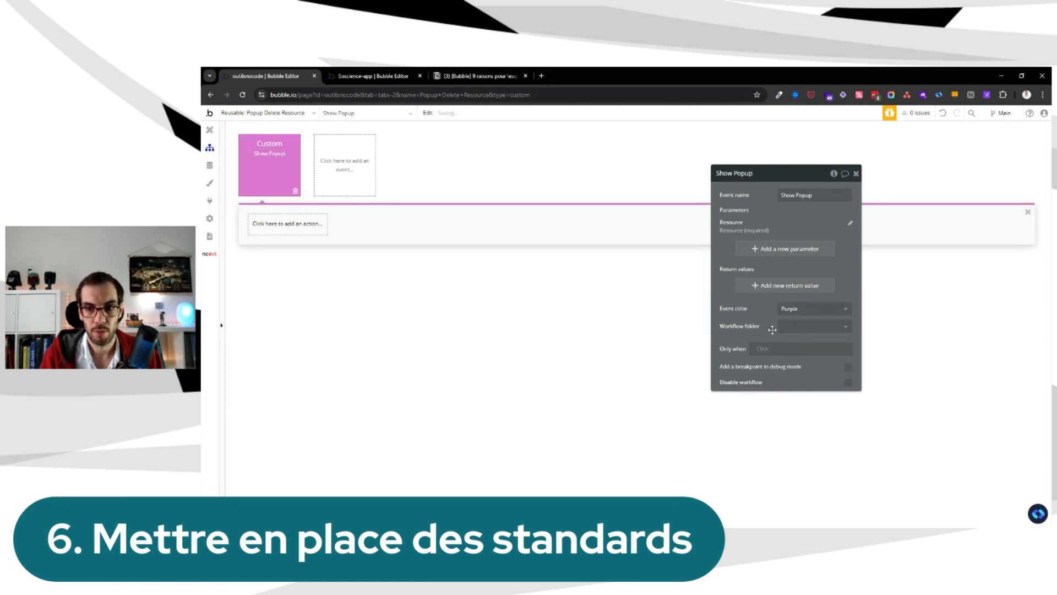
# Add a Display data action to Show Popup that displays the Resource parameter in Popup Delete Resource
pyautogui.click(302, 229)
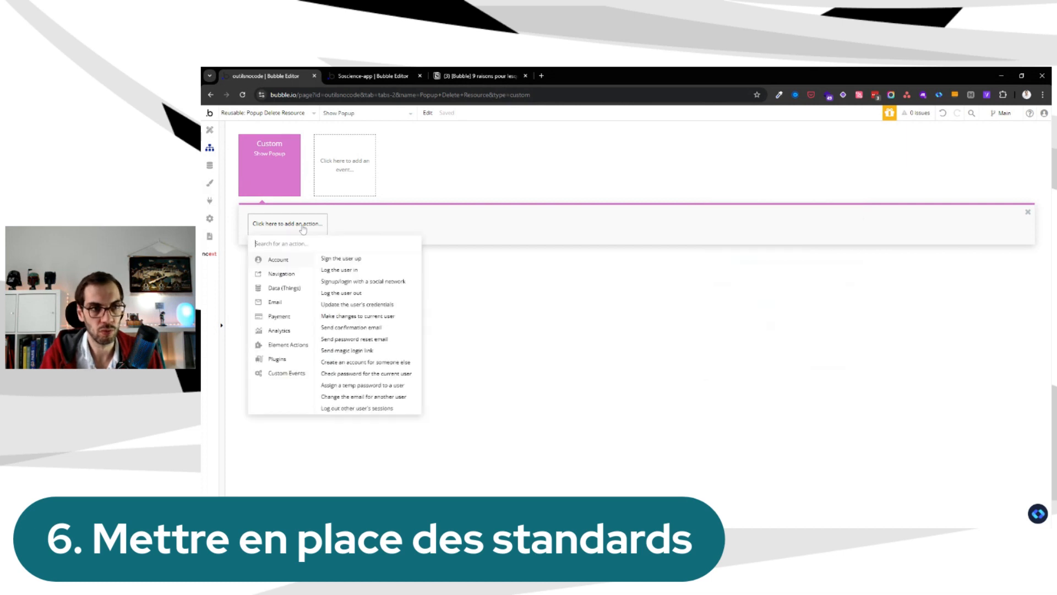
pyautogui.moveTo(283, 346)
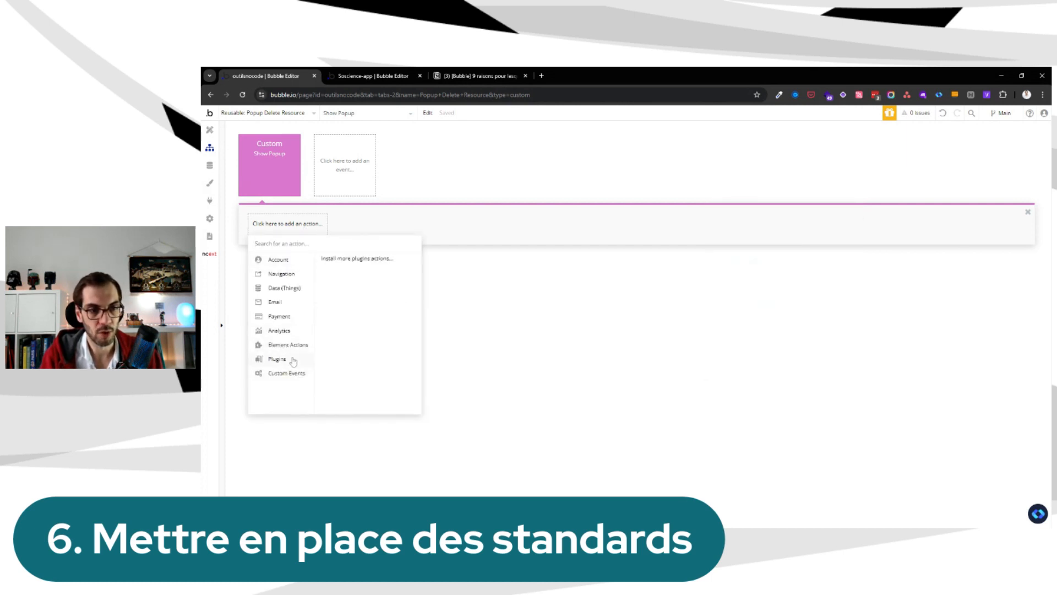
pyautogui.click(351, 310)
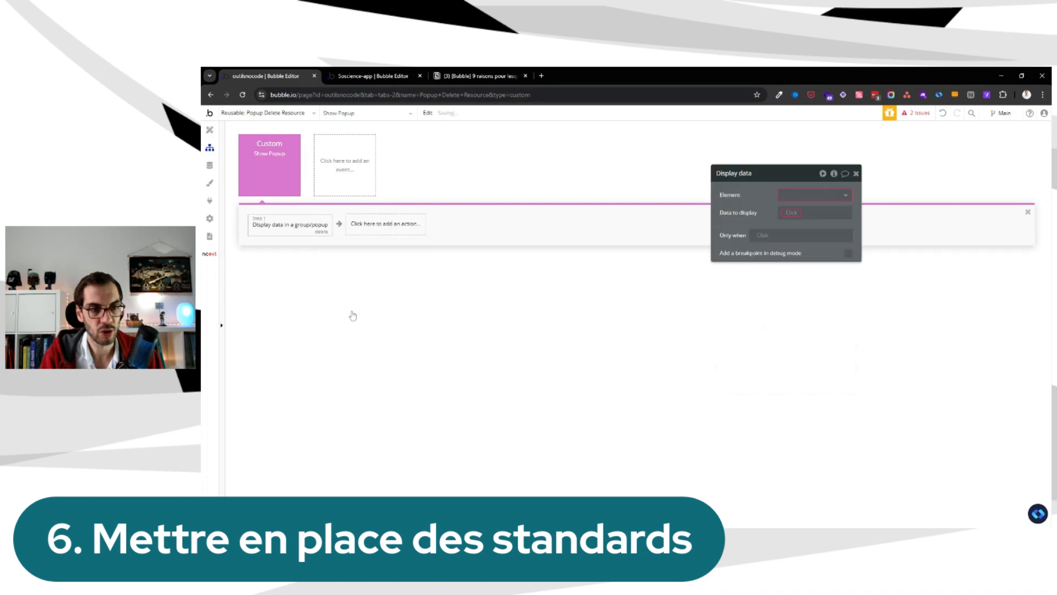
pyautogui.click(827, 196)
pyautogui.click(824, 211)
pyautogui.click(824, 214)
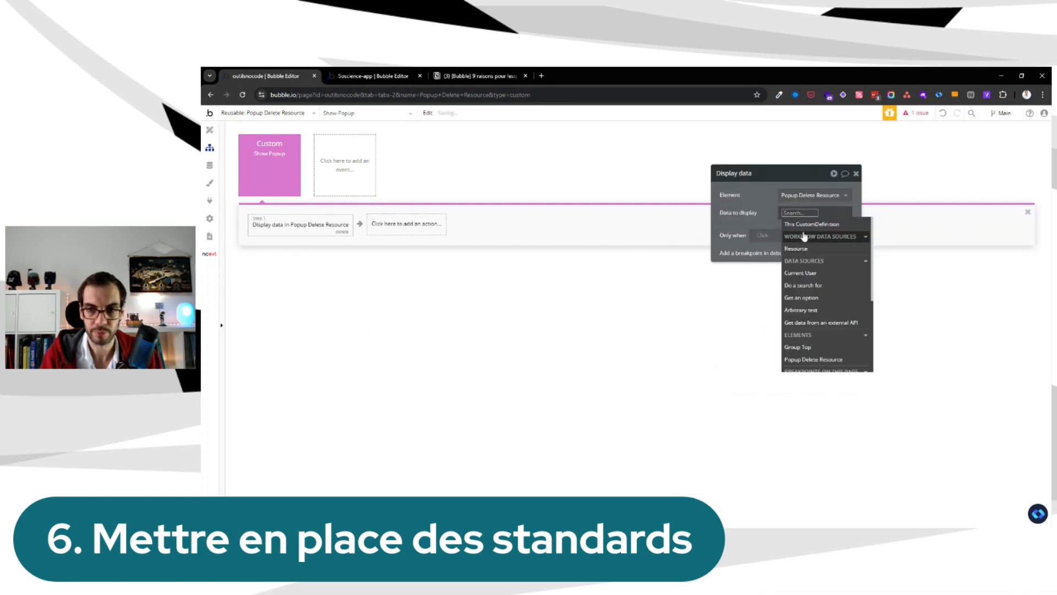
pyautogui.click(807, 249)
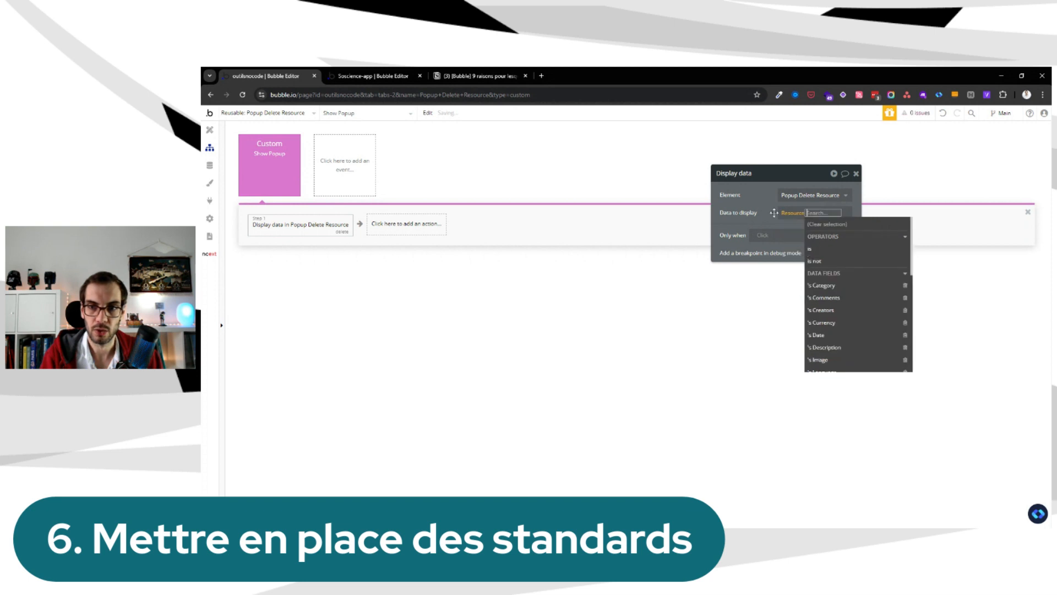
pyautogui.click(773, 203)
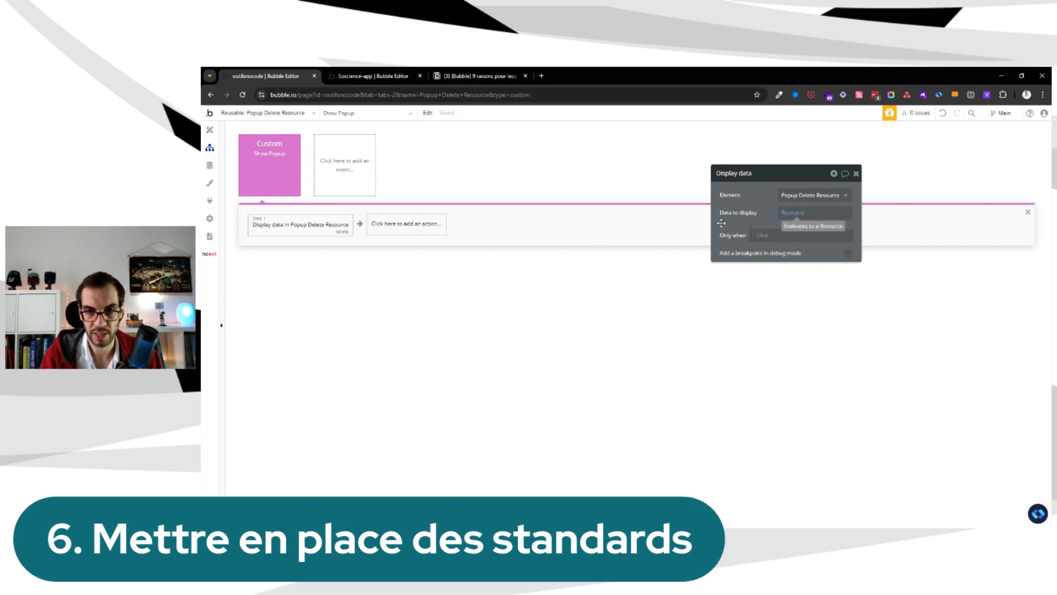
pyautogui.click(276, 177)
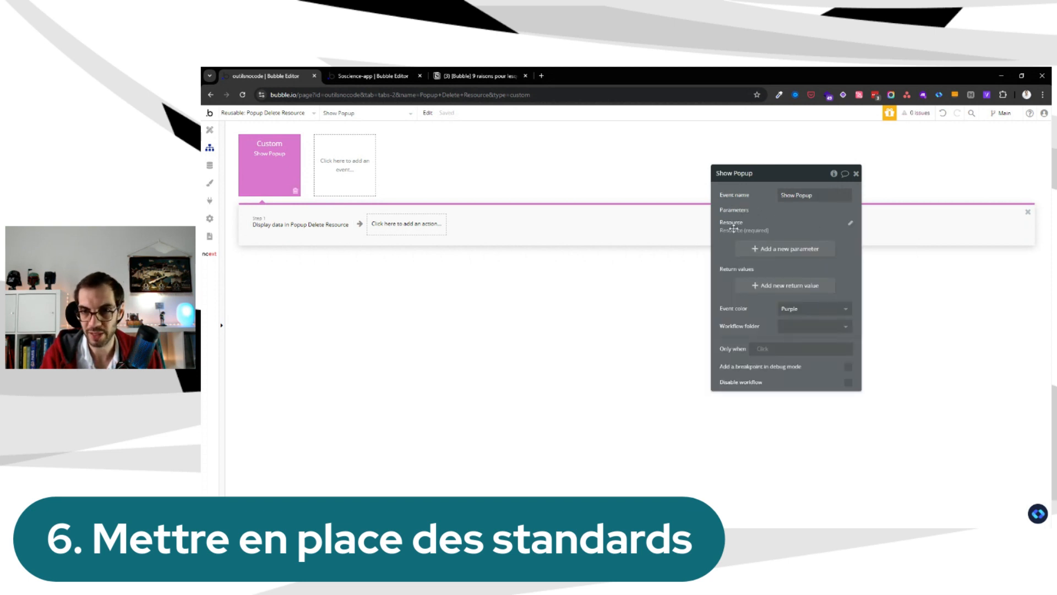
pyautogui.click(297, 223)
# Add a Show action for the Popup Delete Resource element as the second step of the event
pyautogui.click(428, 226)
pyautogui.moveTo(414, 370)
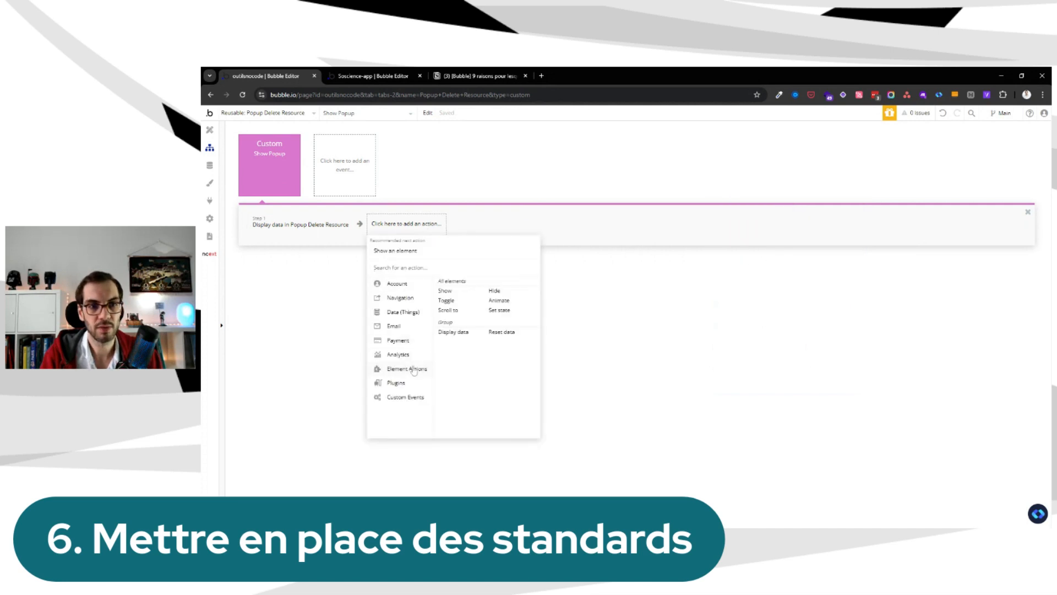
pyautogui.click(464, 292)
pyautogui.click(818, 198)
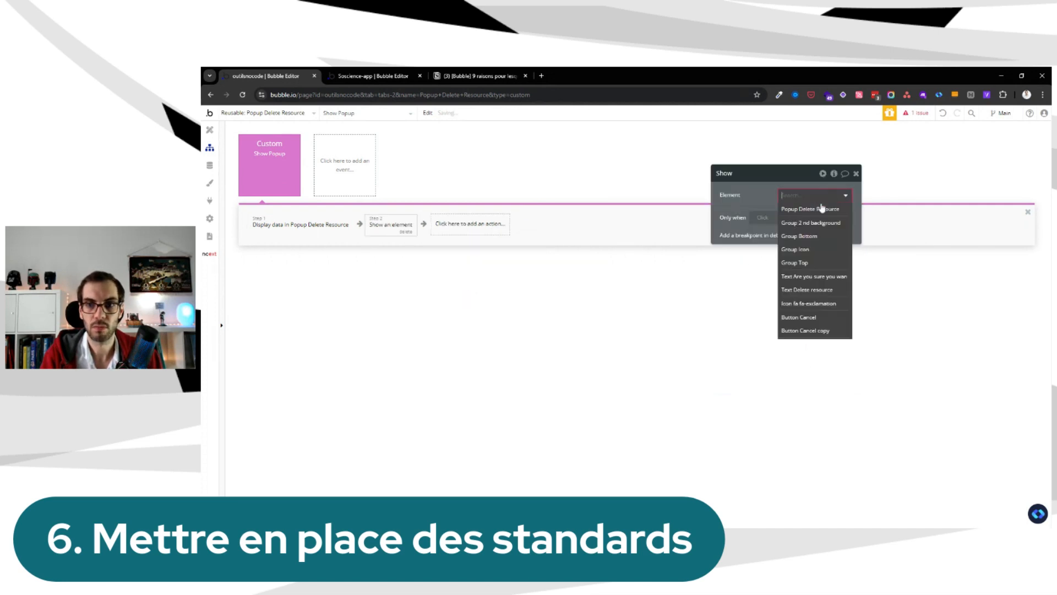
pyautogui.click(820, 207)
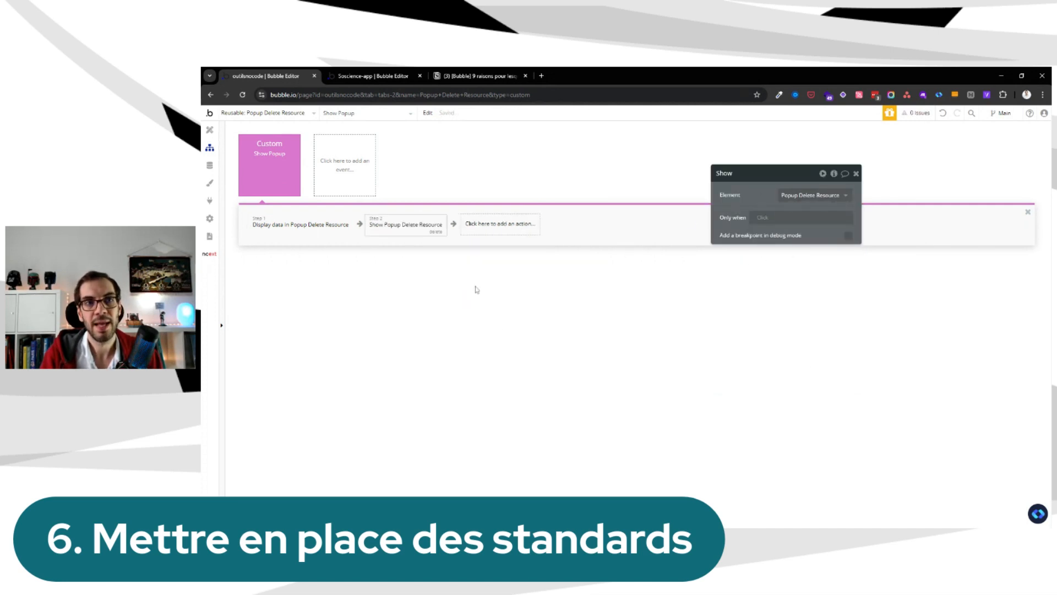
# Open the index page in the design view
pyautogui.click(235, 115)
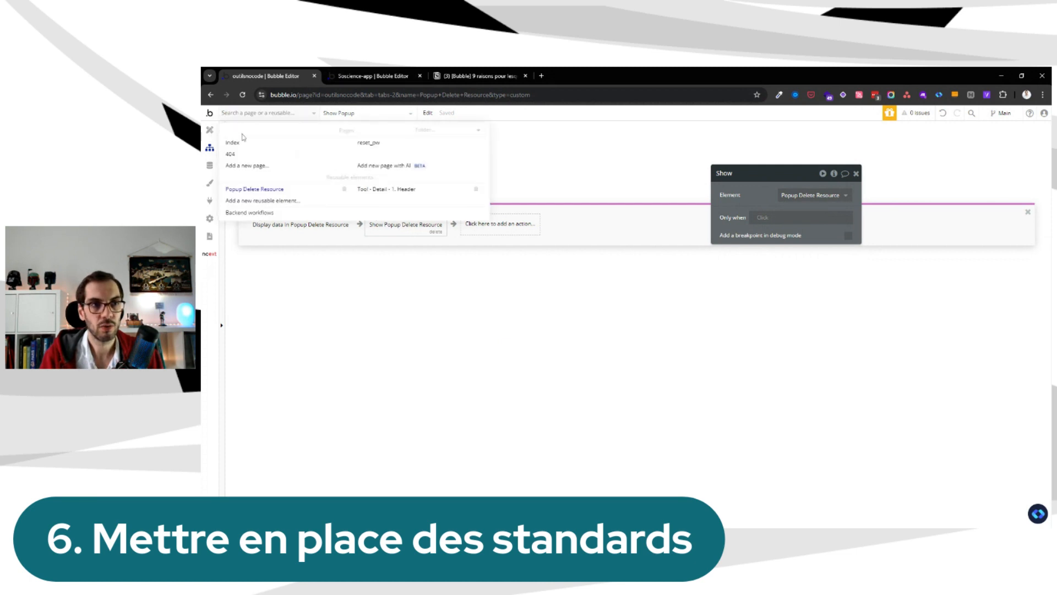
pyautogui.click(238, 143)
pyautogui.click(209, 130)
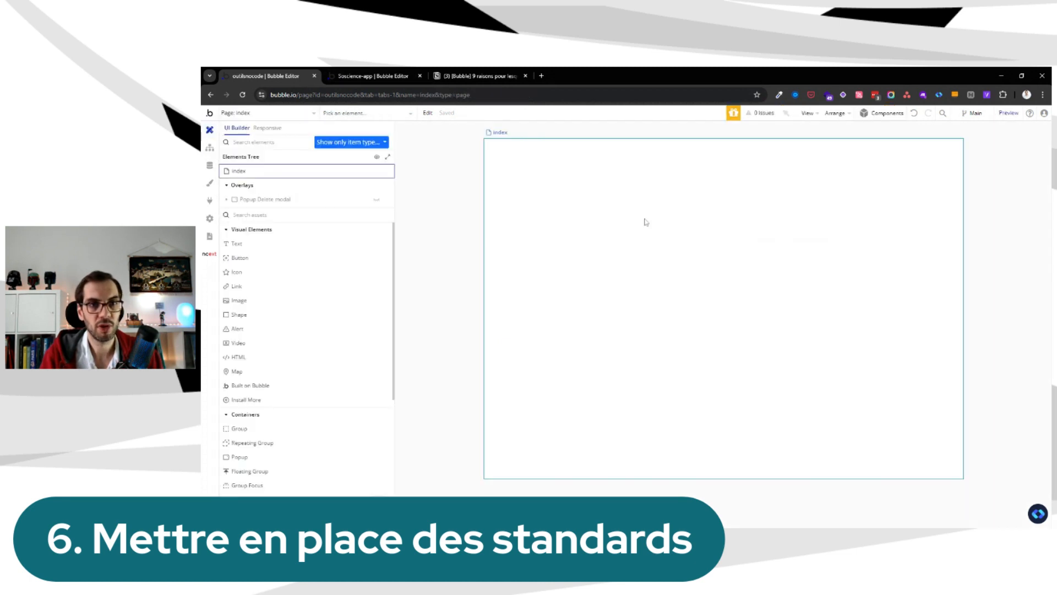
# Delete Popup Delete modal from the index page and add the reusable Popup Delete Resource element in its place
pyautogui.rightClick(301, 201)
pyautogui.click(425, 227)
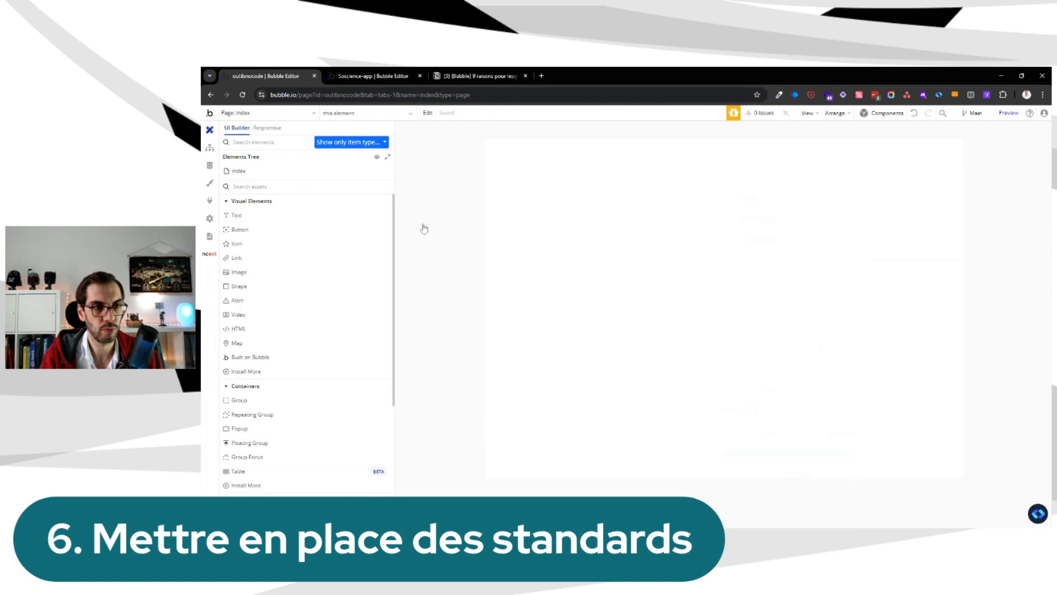
pyautogui.write('pop')
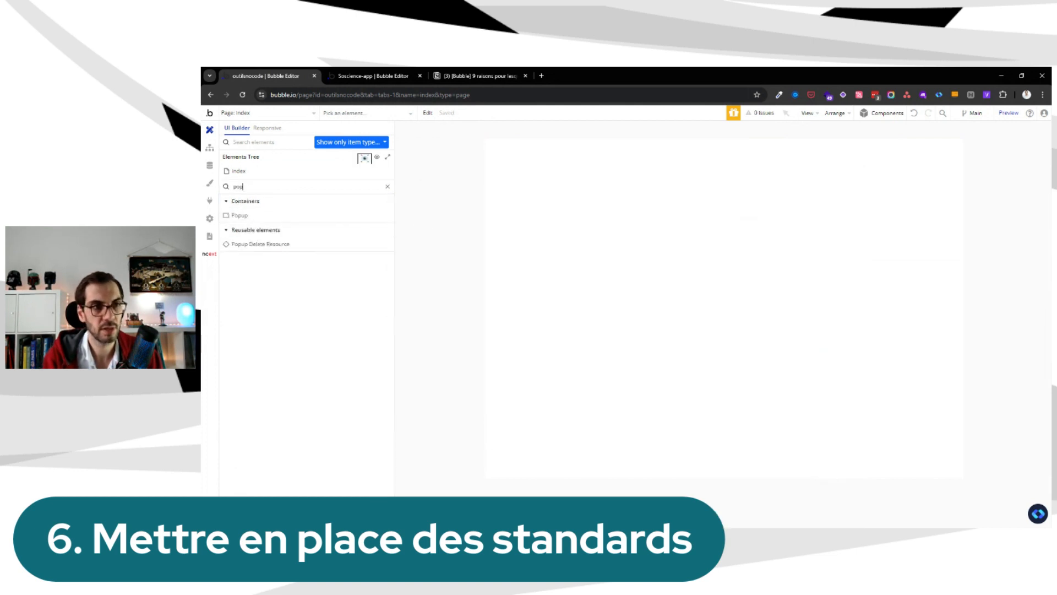
pyautogui.click(270, 244)
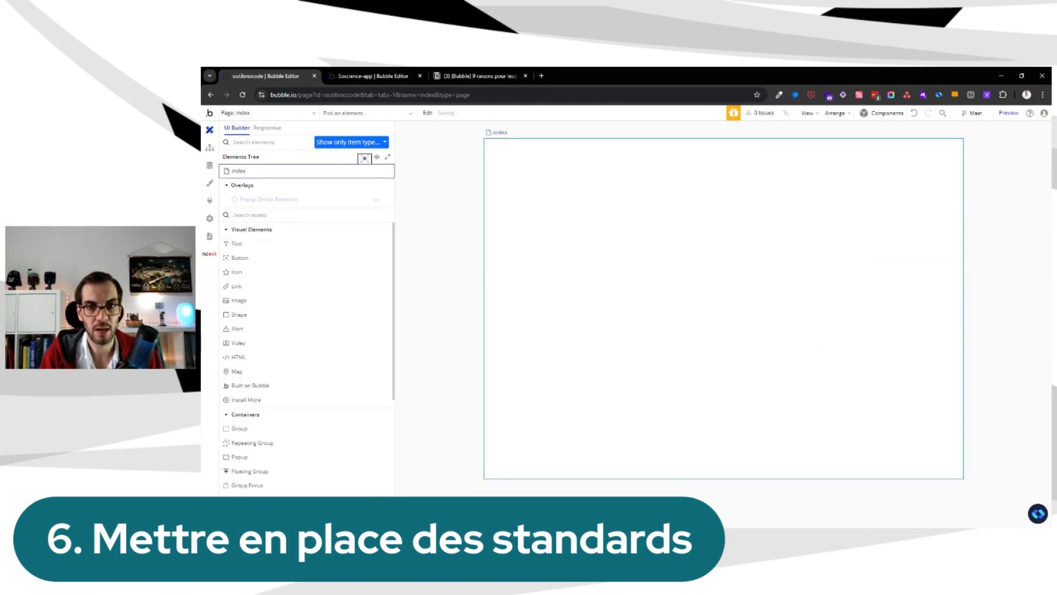
pyautogui.click(889, 262)
pyautogui.click(587, 219)
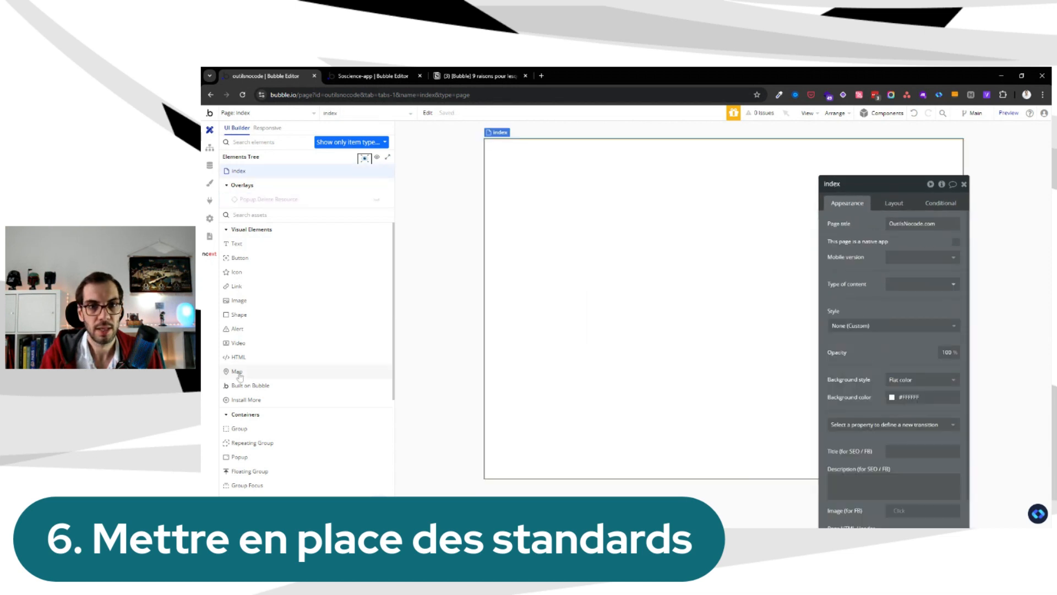
# Place a button labelled "Delete" on the index page
pyautogui.click(240, 258)
pyautogui.click(588, 196)
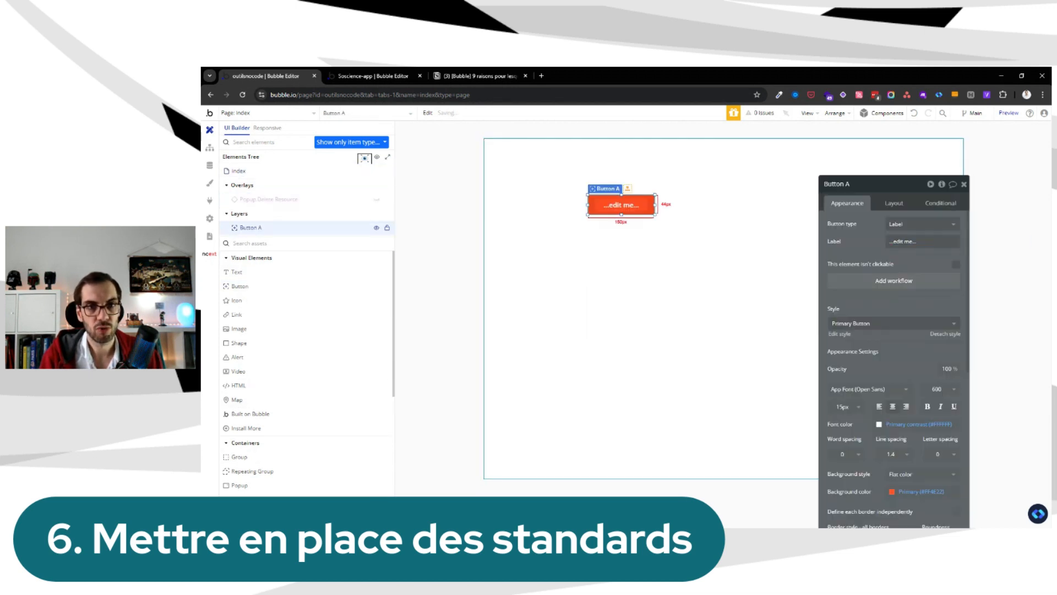
pyautogui.write('Delete')
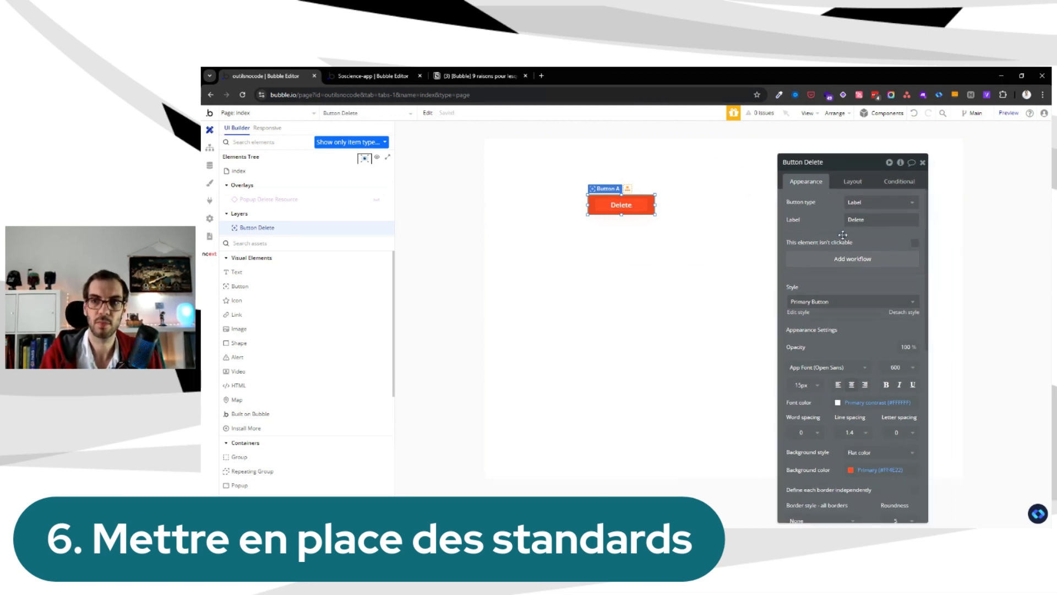
# Create a click workflow for the Delete button and set its event color to Purple
pyautogui.click(841, 265)
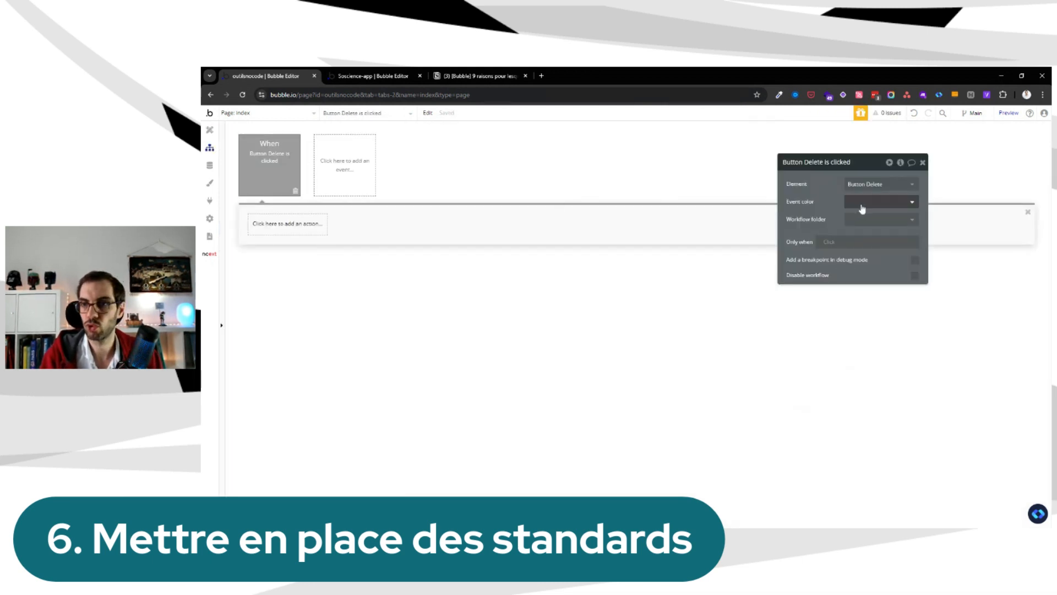
pyautogui.click(878, 219)
pyautogui.click(859, 203)
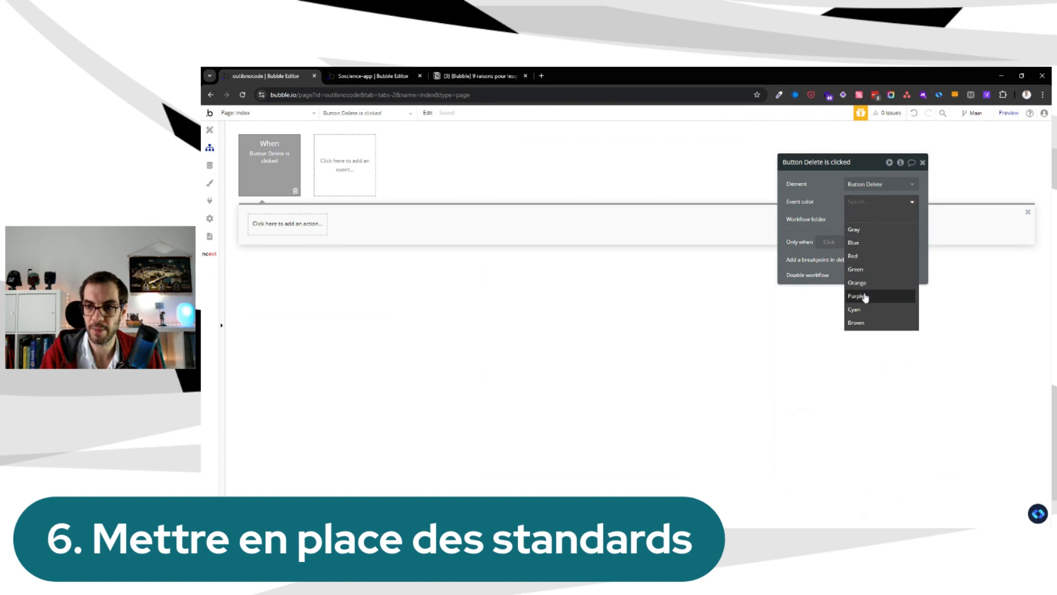
pyautogui.click(864, 297)
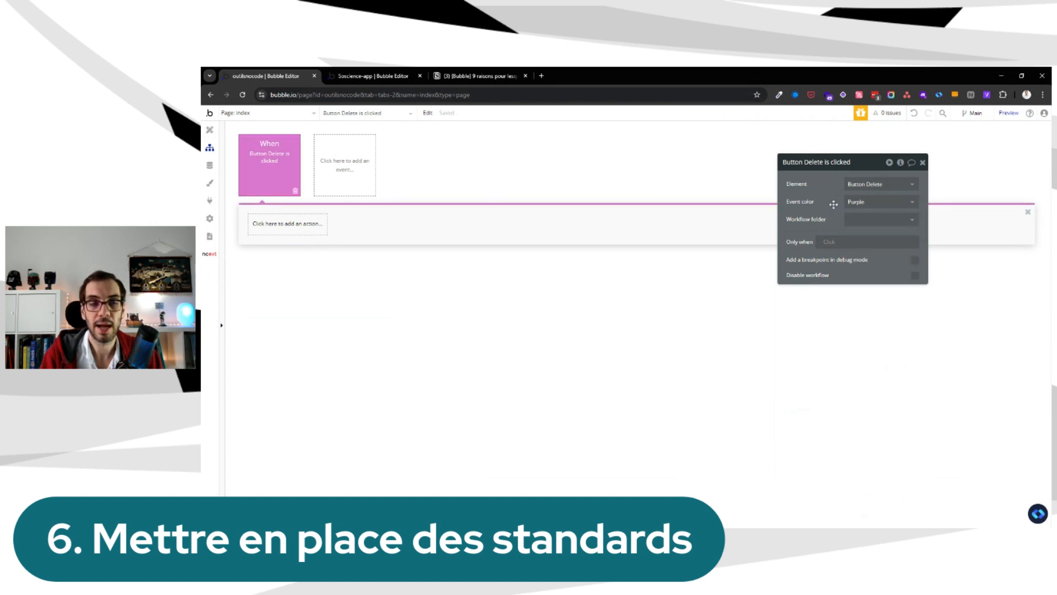
pyautogui.click(309, 230)
pyautogui.moveTo(306, 345)
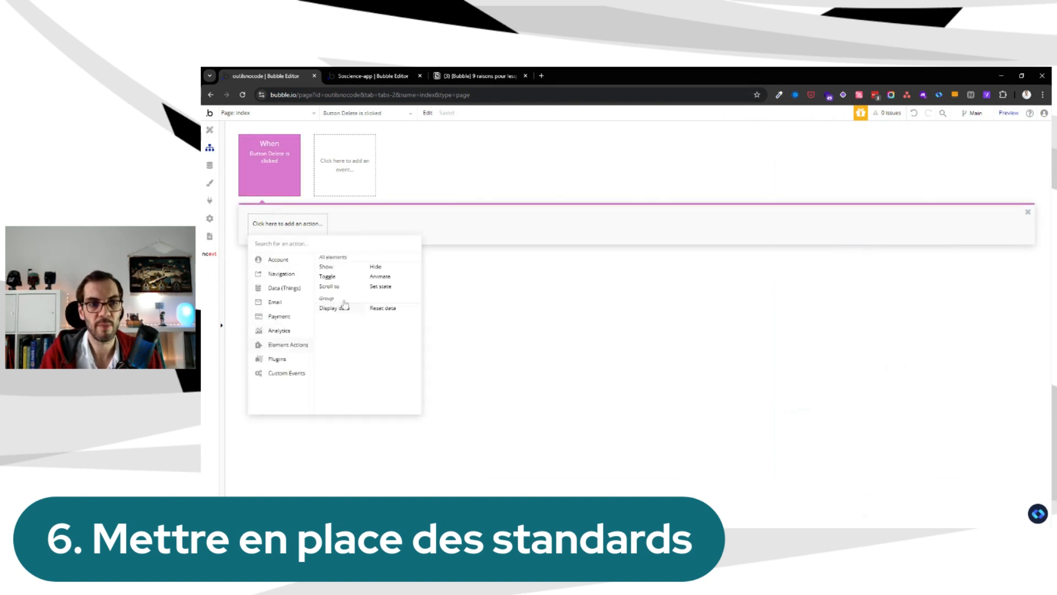
pyautogui.click(343, 267)
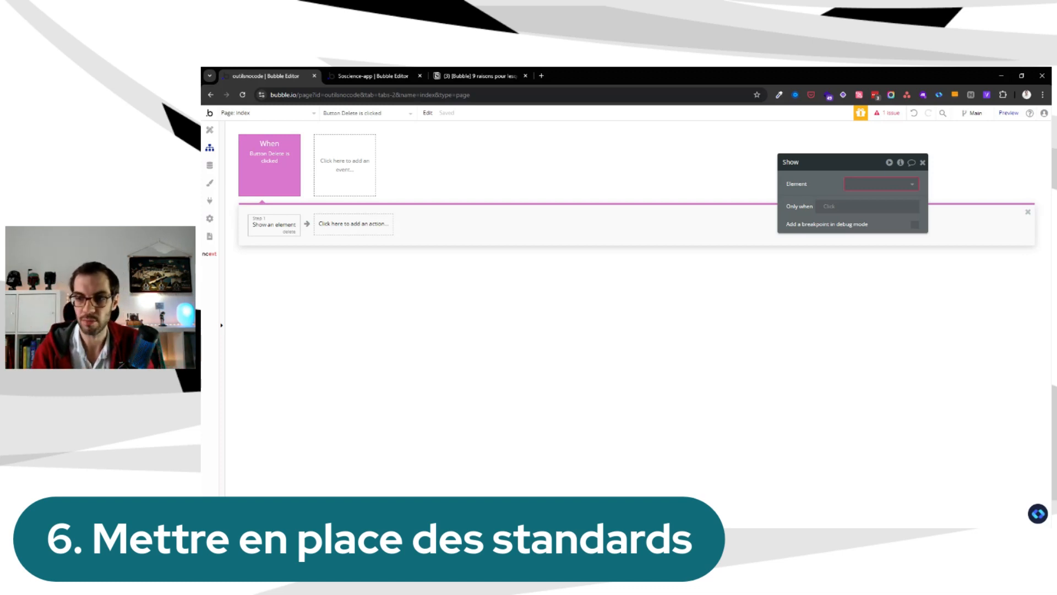
pyautogui.click(288, 231)
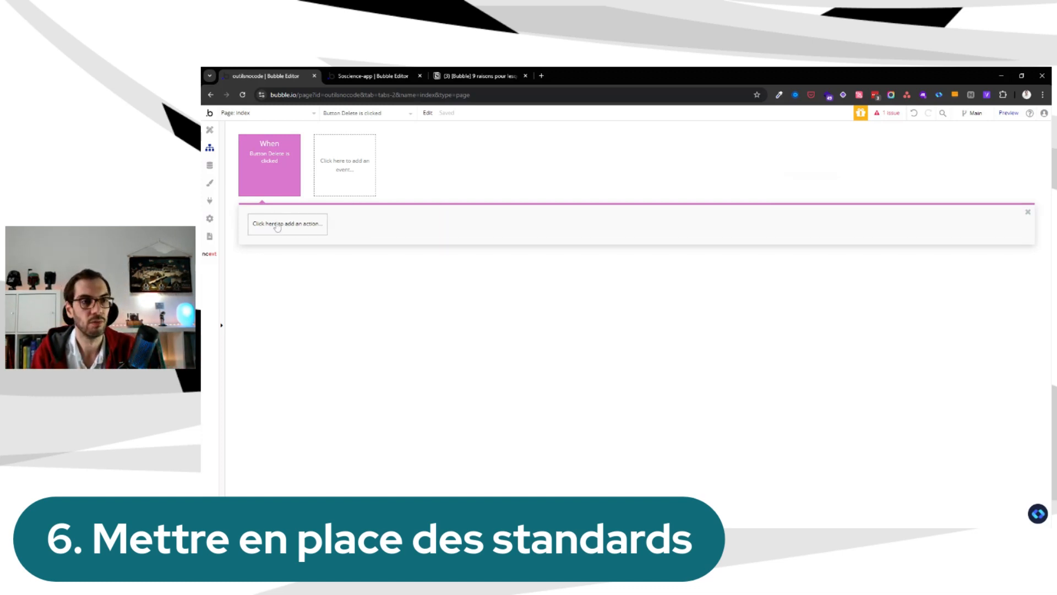
# Add an action to the Delete button's workflow that triggers the Show Popup custom event from the reusable Popup Delete Resource
pyautogui.click(277, 227)
pyautogui.moveTo(282, 378)
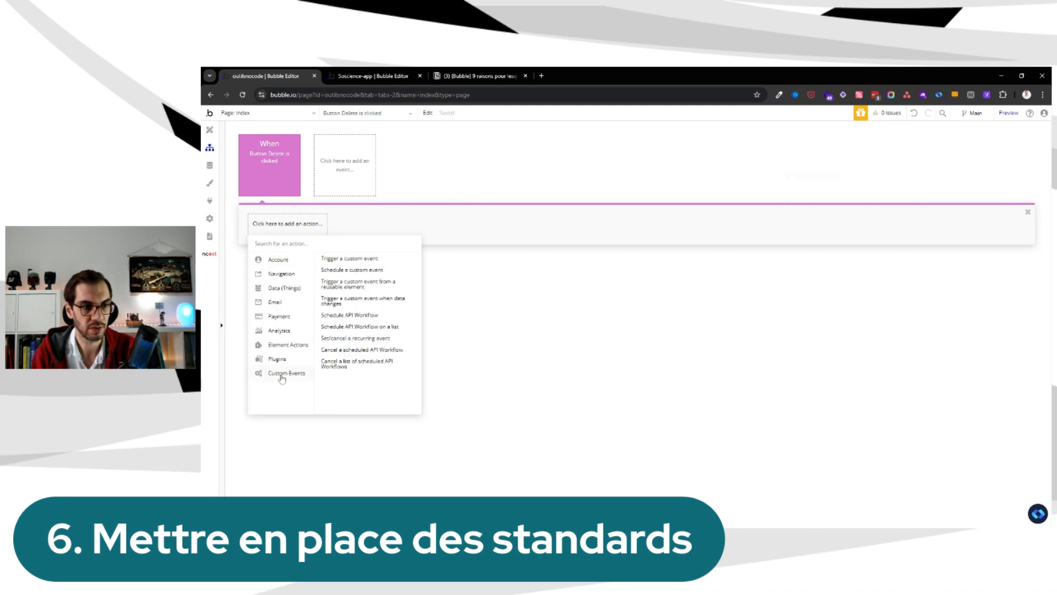
pyautogui.click(406, 286)
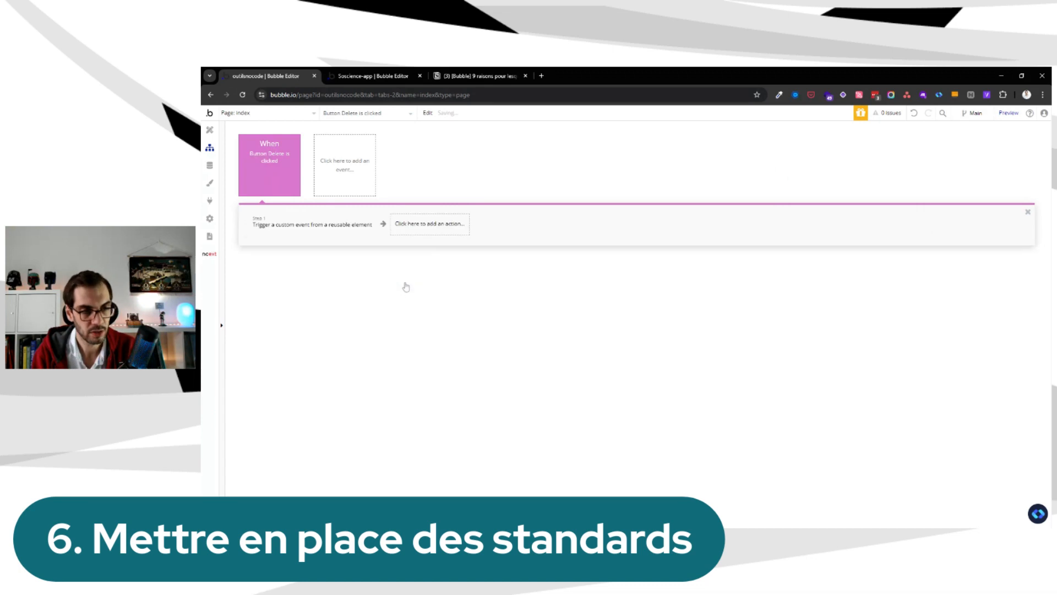
pyautogui.click(858, 222)
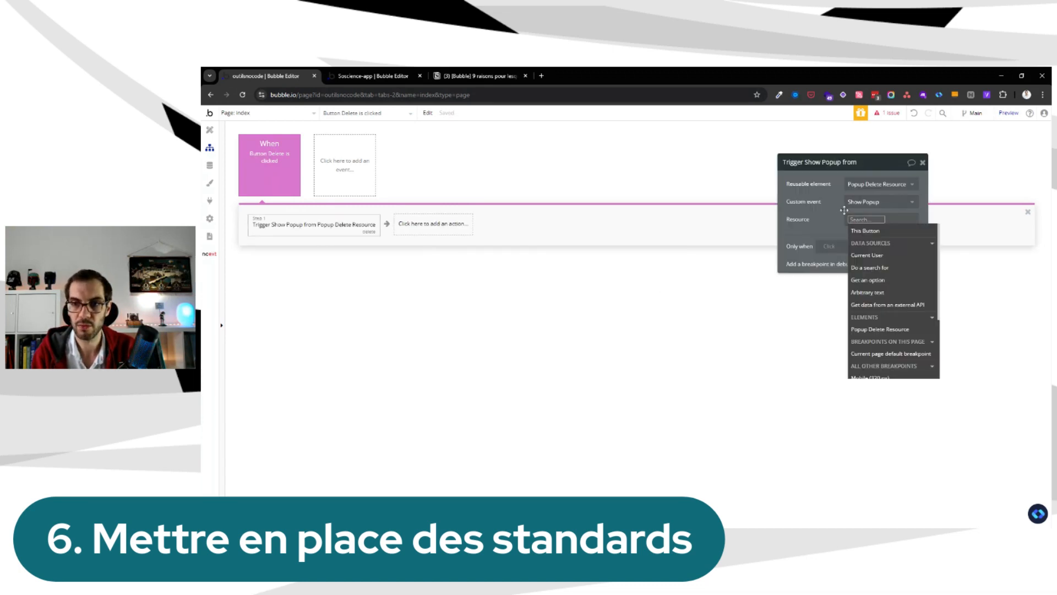
pyautogui.click(829, 220)
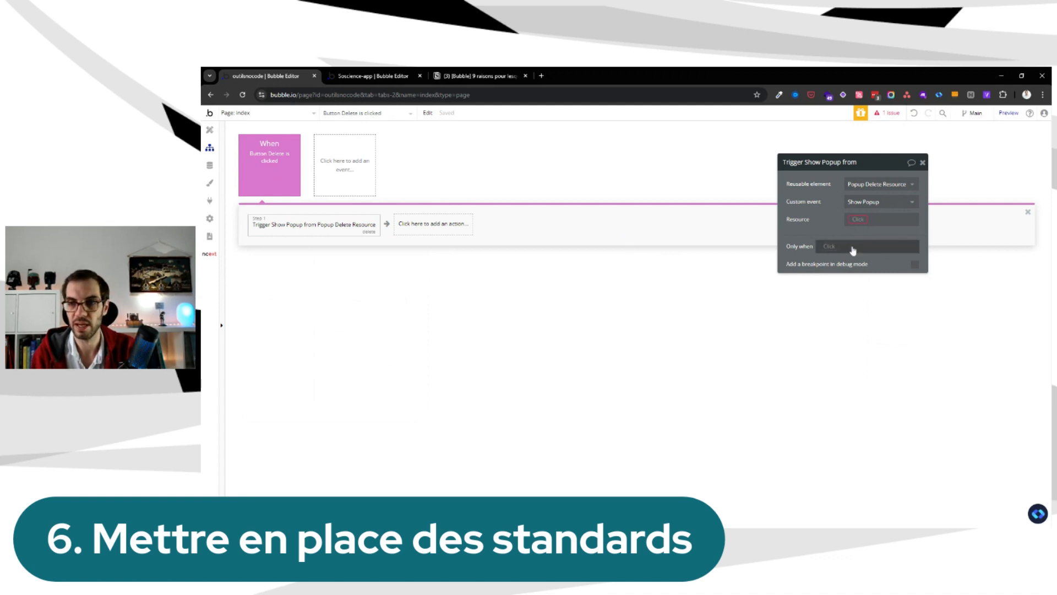
pyautogui.click(857, 220)
pyautogui.click(841, 217)
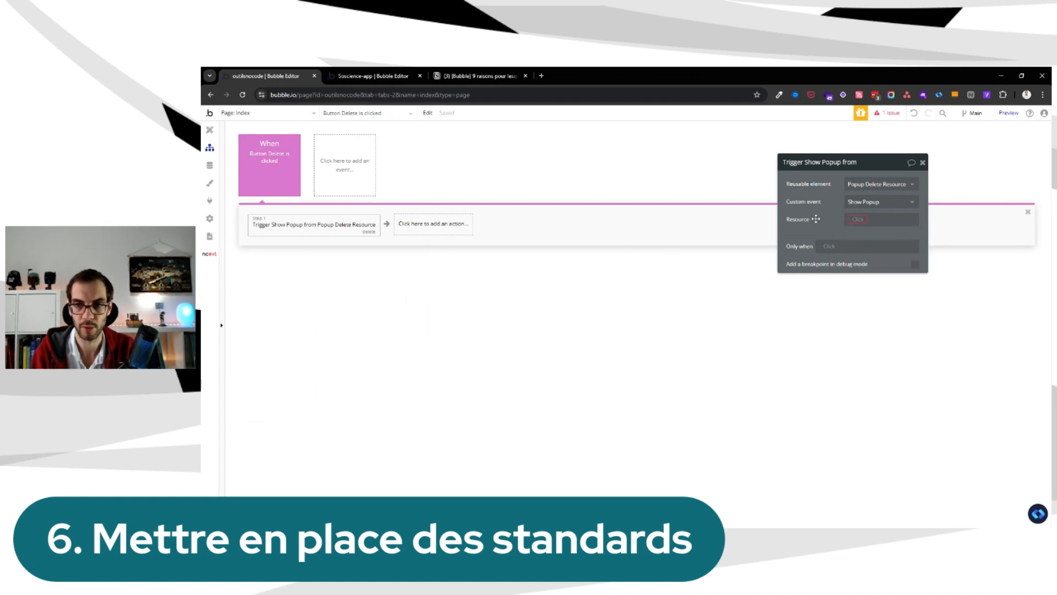
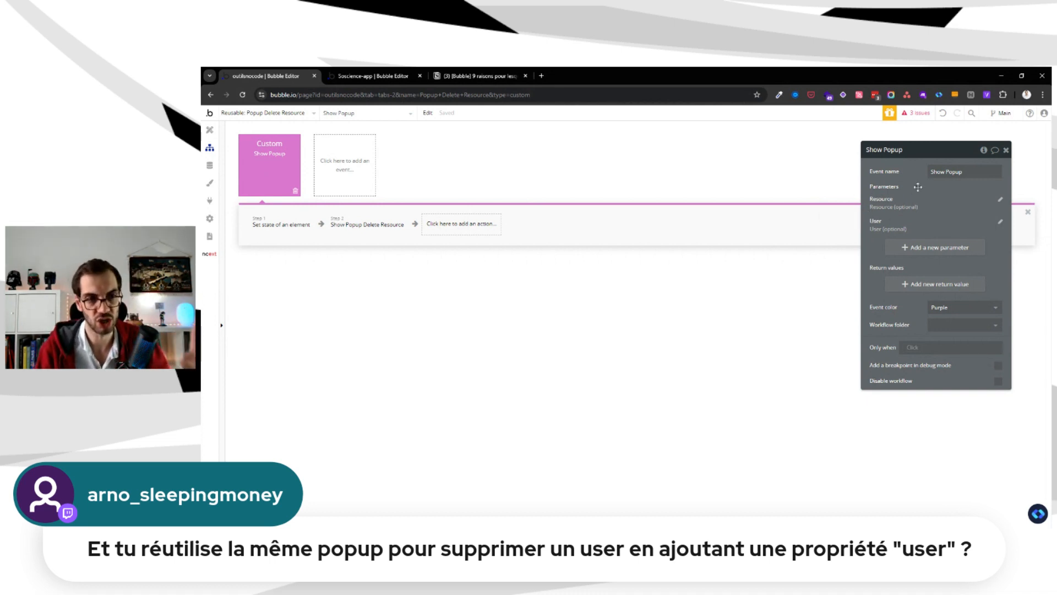
# Configure Show Popup's Set state action to store the Resource parameter in Popup Delete Resource's Resource state, and add a second state entry
pyautogui.click(280, 224)
pyautogui.click(958, 171)
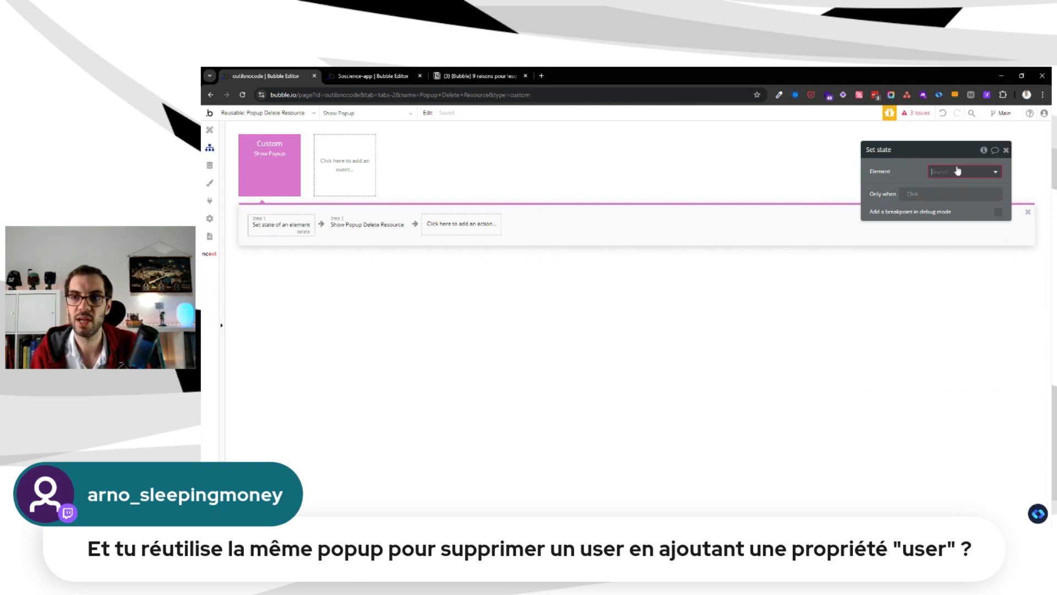
pyautogui.click(958, 188)
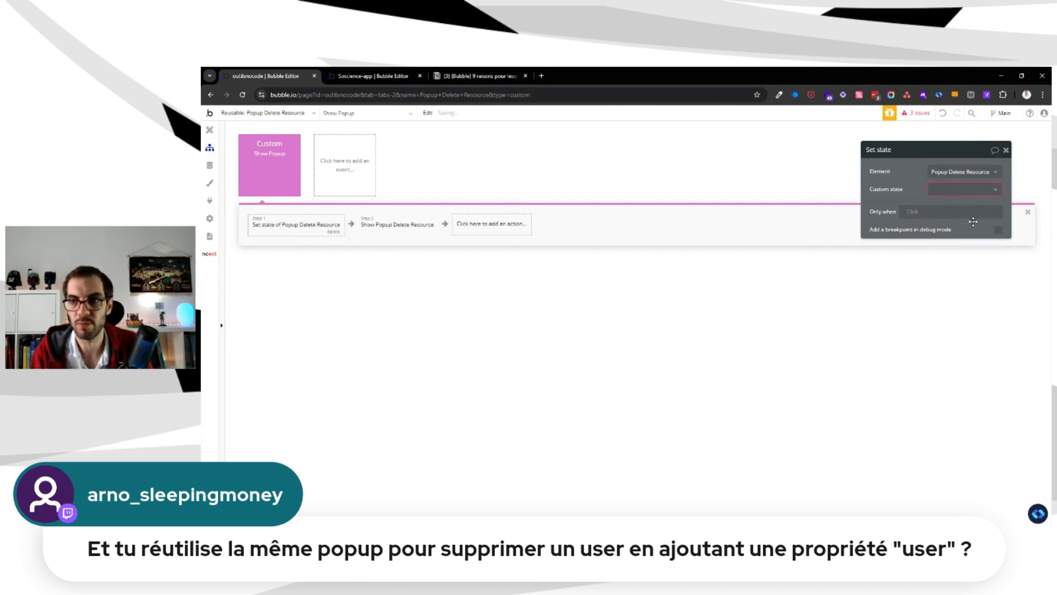
pyautogui.click(953, 193)
pyautogui.click(954, 207)
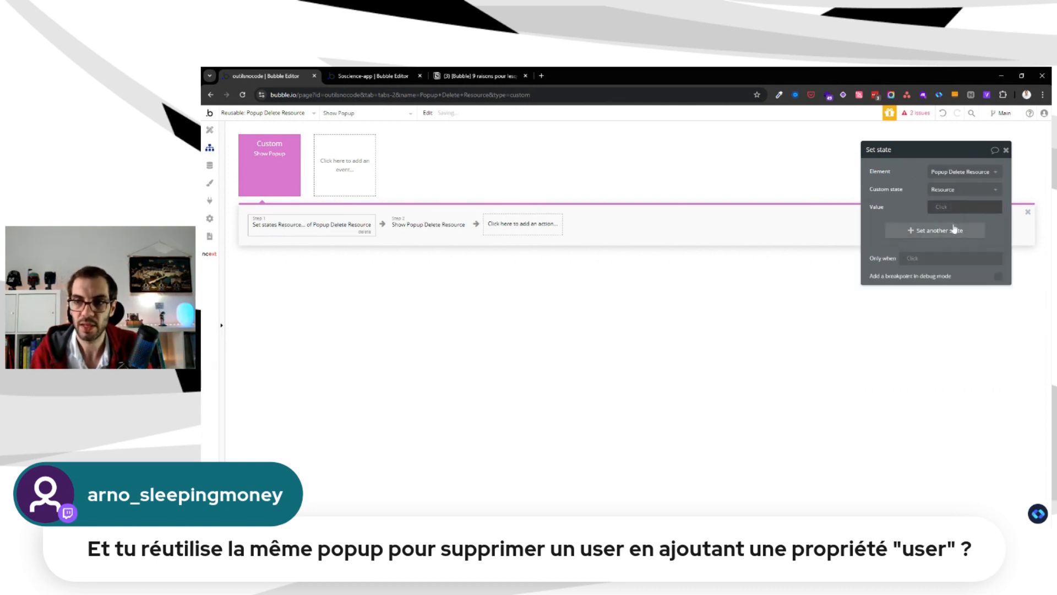
pyautogui.click(953, 227)
pyautogui.click(943, 207)
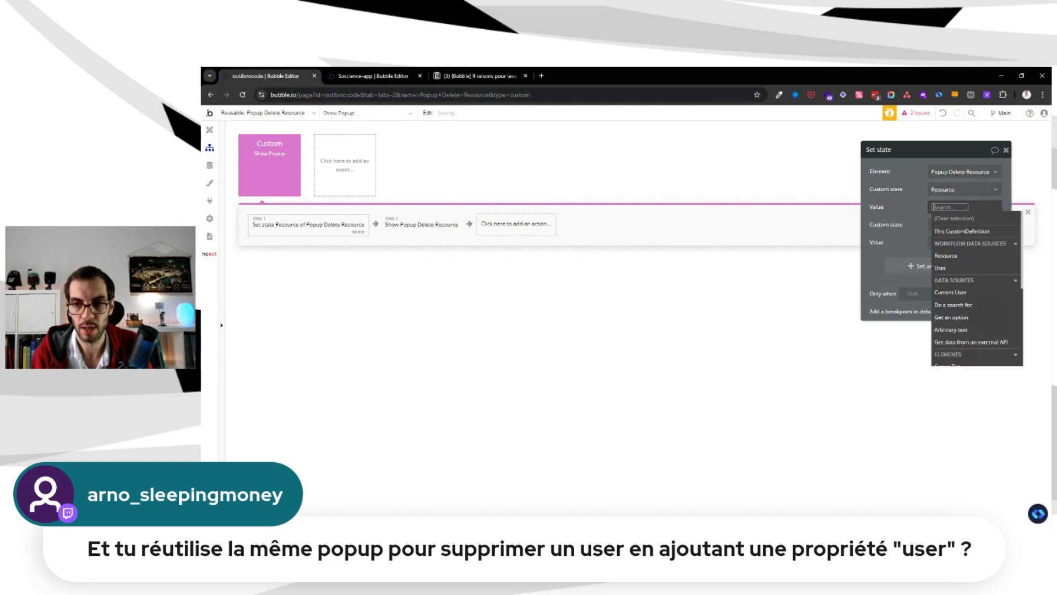
pyautogui.click(951, 256)
# Set the action's second custom state, User, to the event's User parameter
pyautogui.click(914, 215)
pyautogui.click(940, 244)
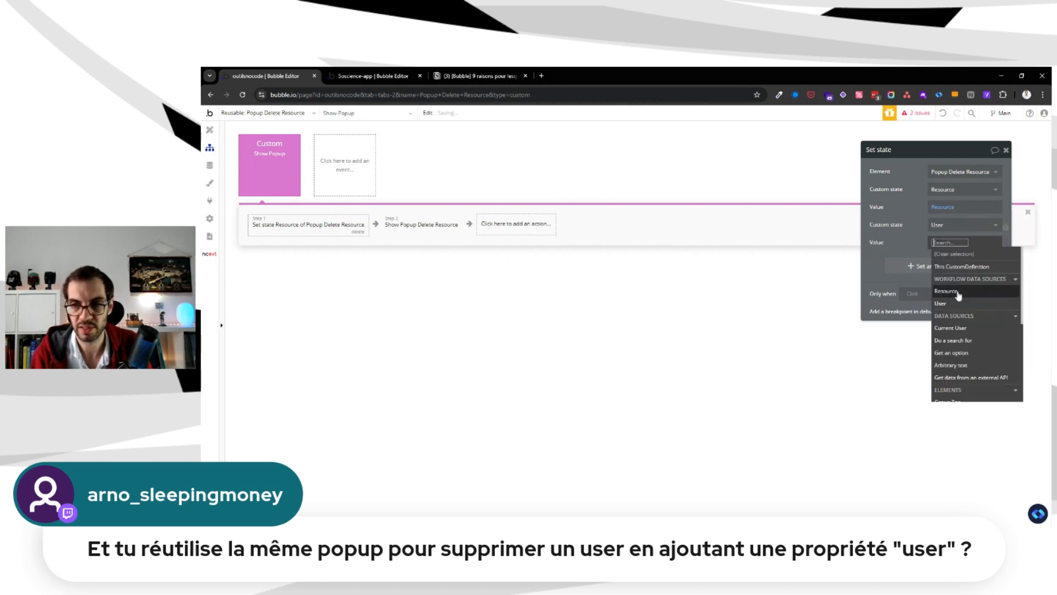
pyautogui.click(941, 303)
pyautogui.click(922, 208)
pyautogui.moveTo(918, 206); pyautogui.dragTo(760, 210)
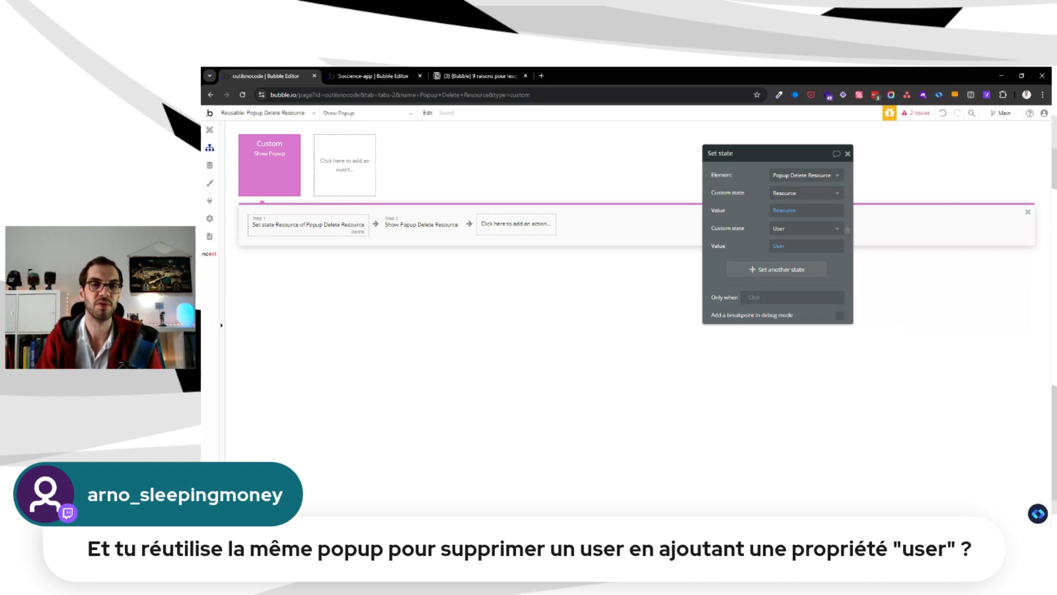
# Review Popup Delete Resource in the design view with its properties moved clear of the popup, and return to the Show Popup workflow
pyautogui.click(209, 130)
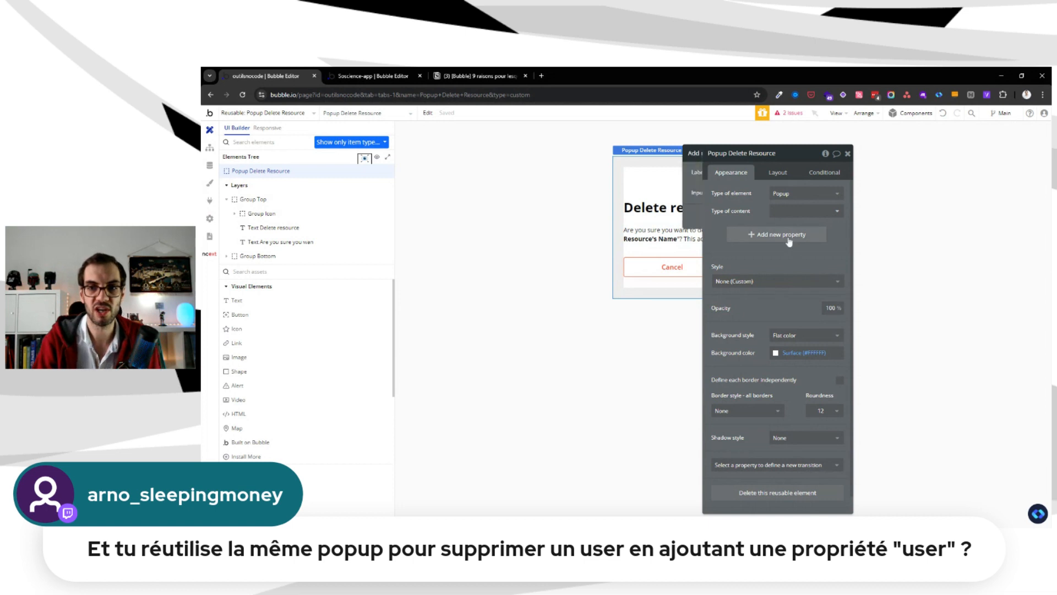
pyautogui.click(666, 218)
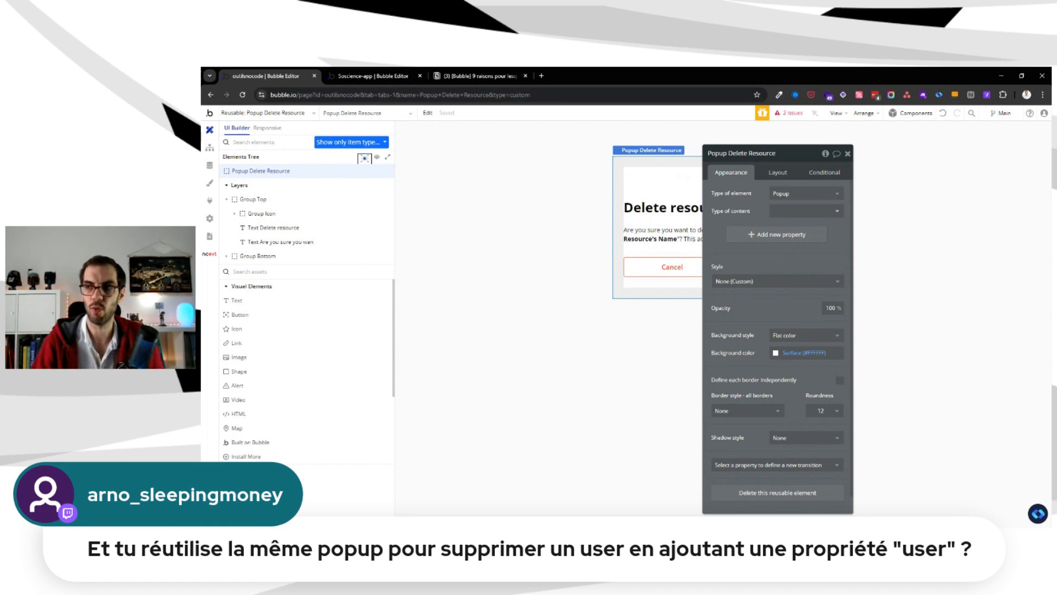
pyautogui.moveTo(762, 211); pyautogui.dragTo(915, 194)
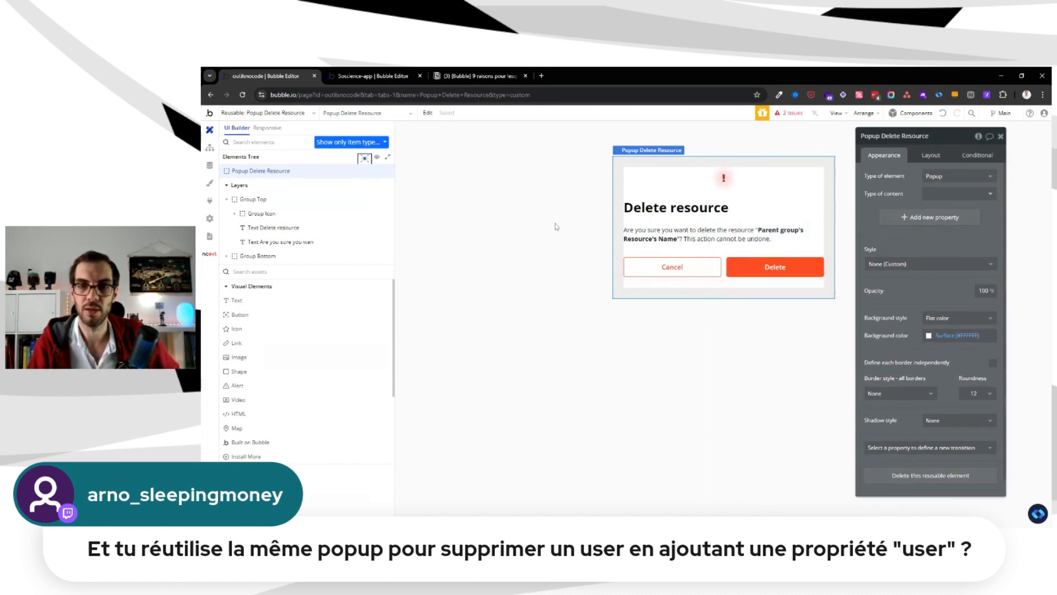
pyautogui.click(211, 149)
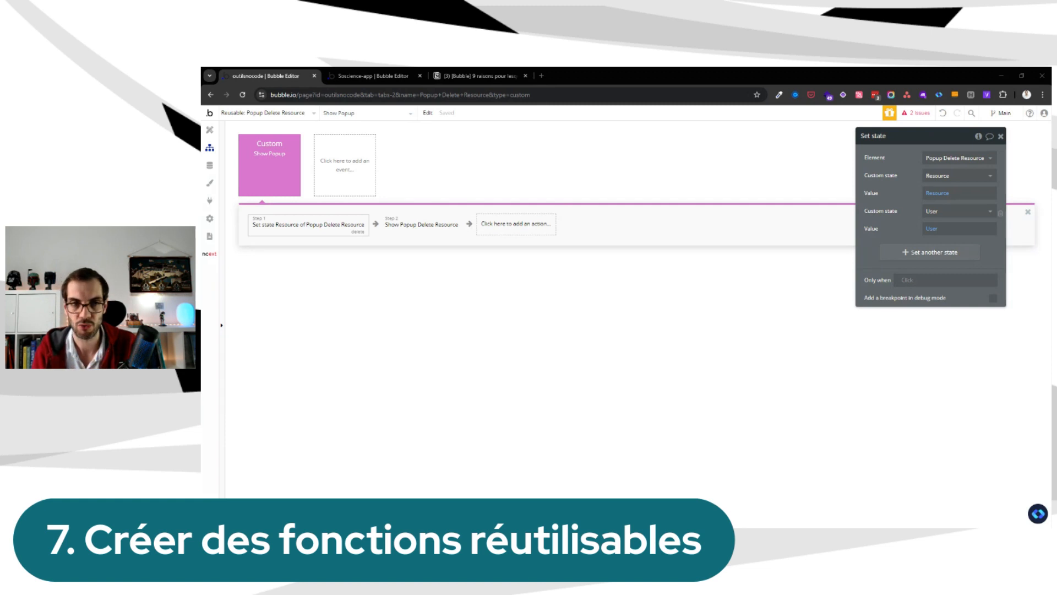
# Create a new reusable element named "Actions" without cloning an existing one
pyautogui.click(248, 112)
pyautogui.click(297, 200)
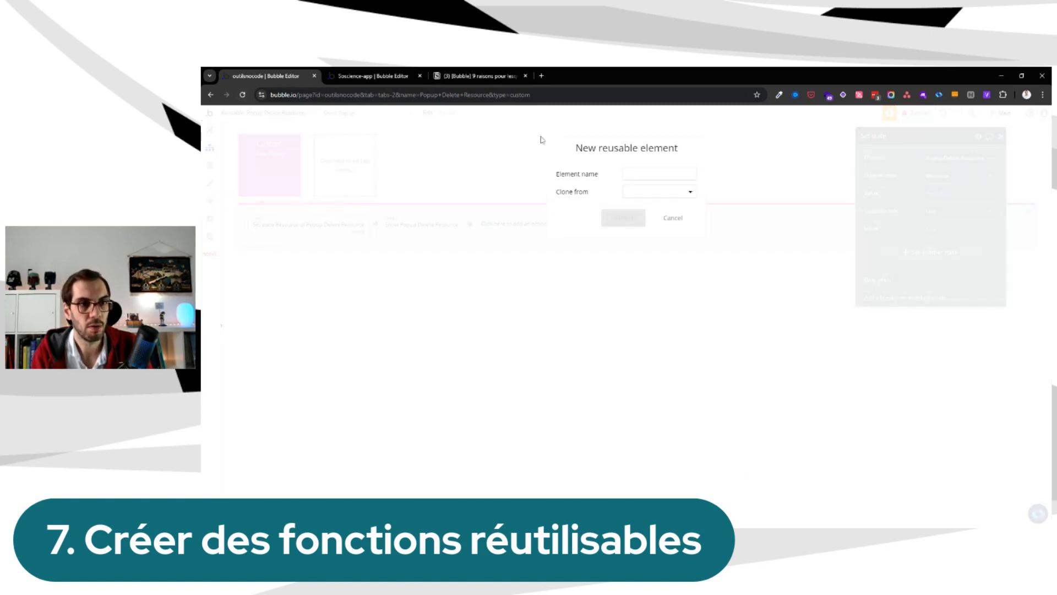
pyautogui.write('Acti')
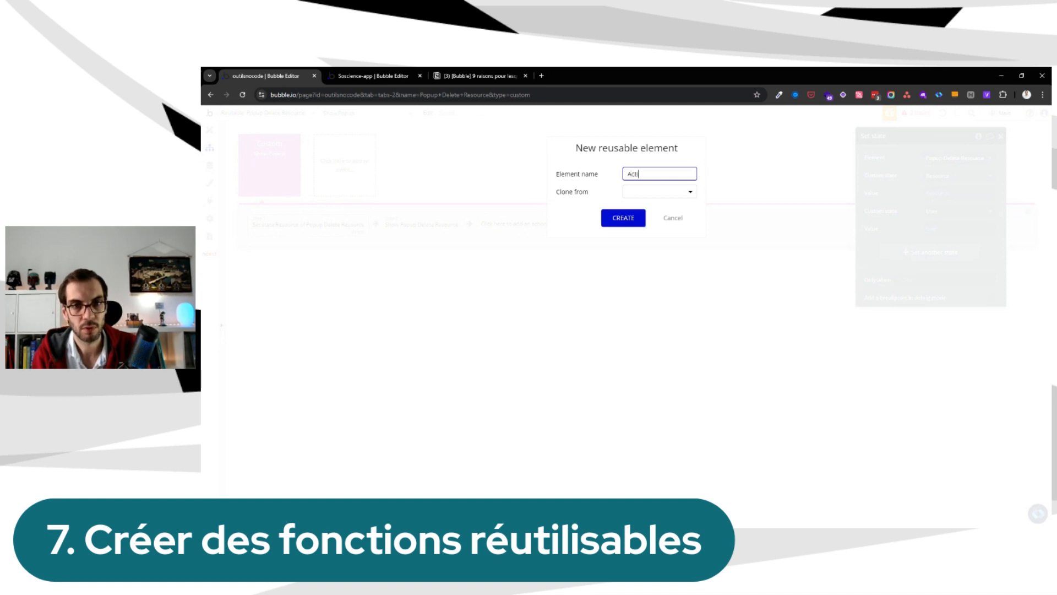
pyautogui.write('ons')
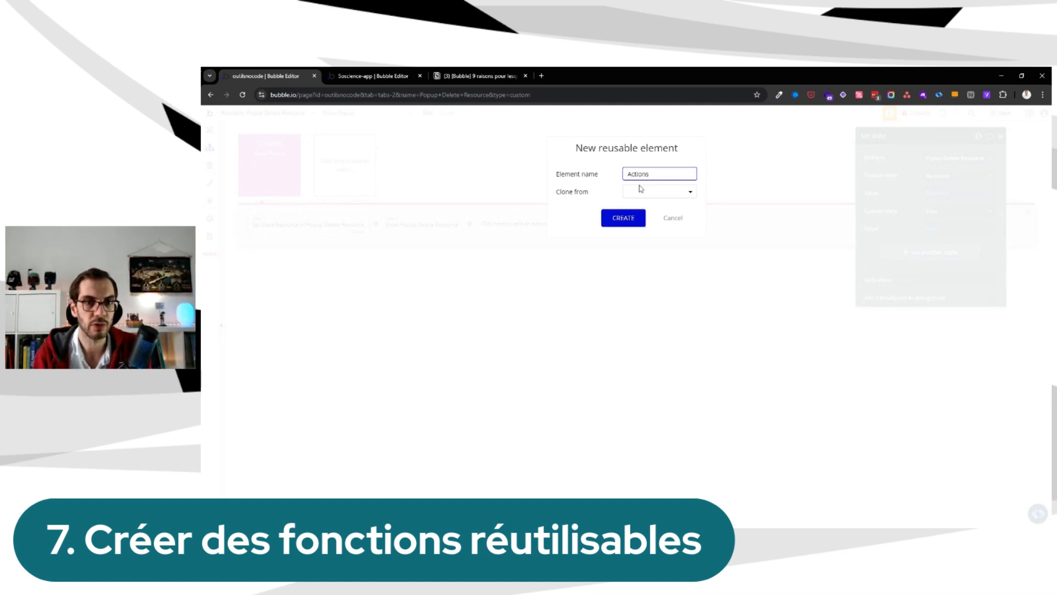
pyautogui.click(642, 195)
pyautogui.click(625, 192)
pyautogui.click(612, 217)
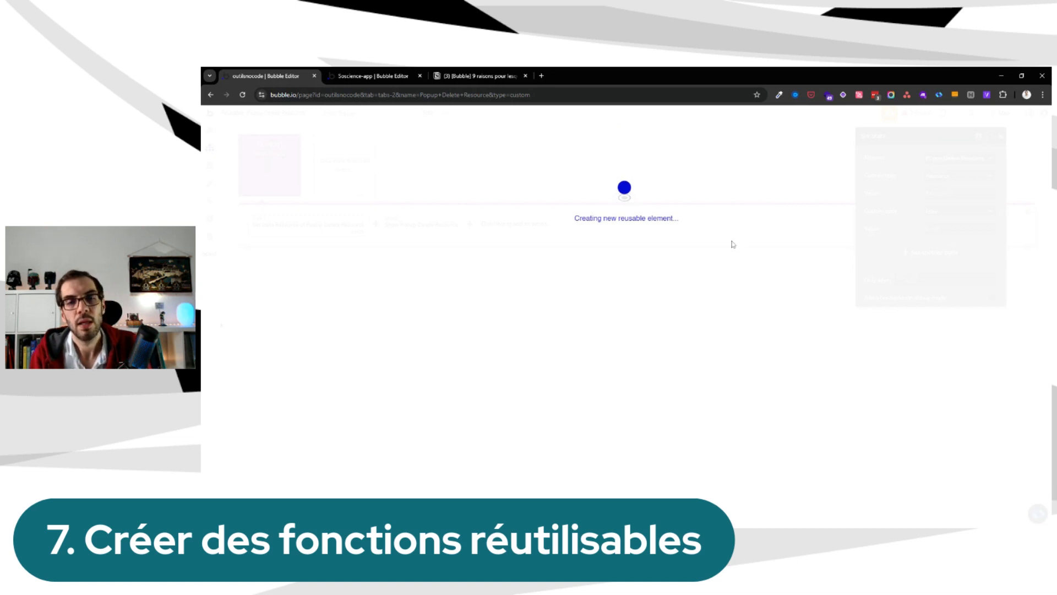
# Create a custom event named "Redirect to Tool" in the workflows of the reusable Actions element
pyautogui.click(209, 130)
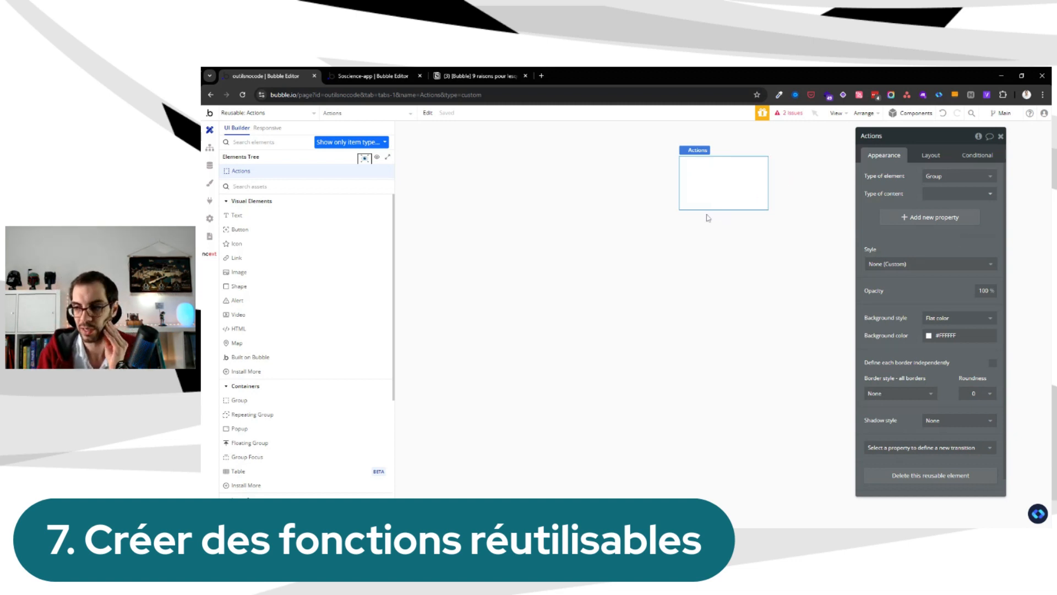
pyautogui.click(210, 148)
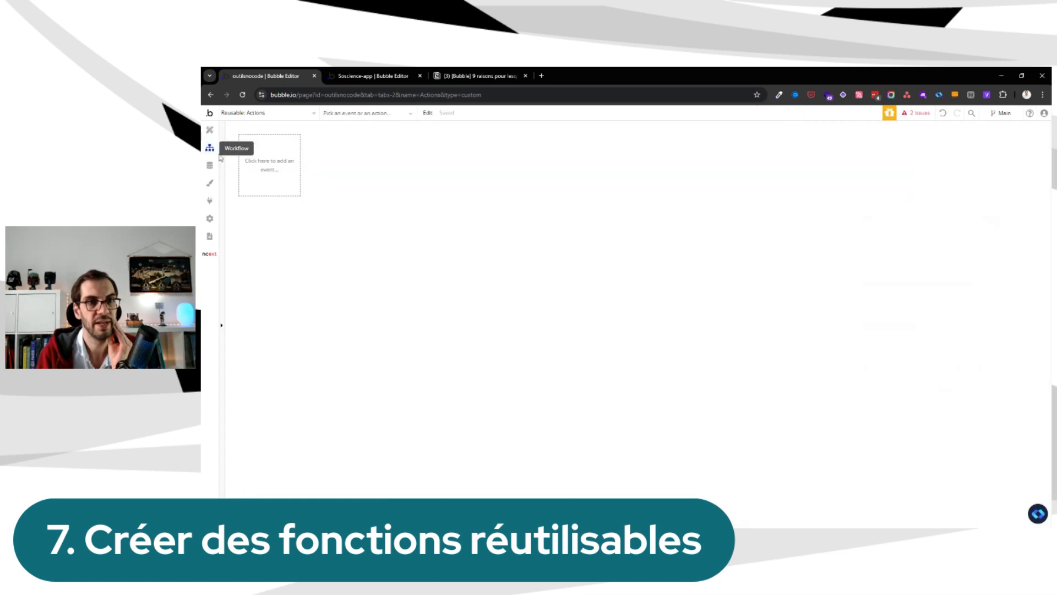
pyautogui.click(271, 175)
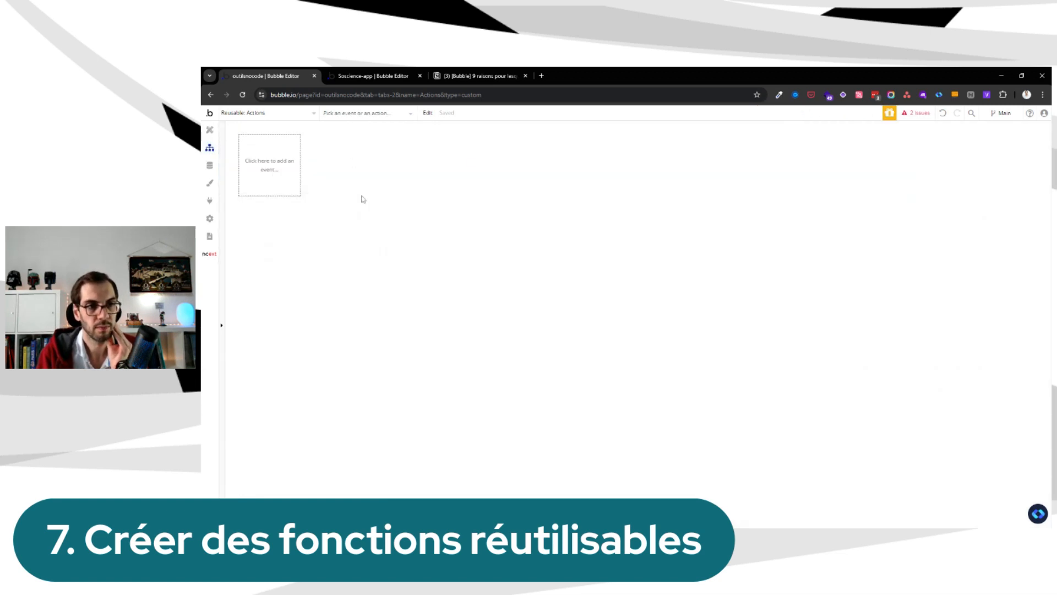
pyautogui.click(257, 170)
pyautogui.moveTo(267, 254)
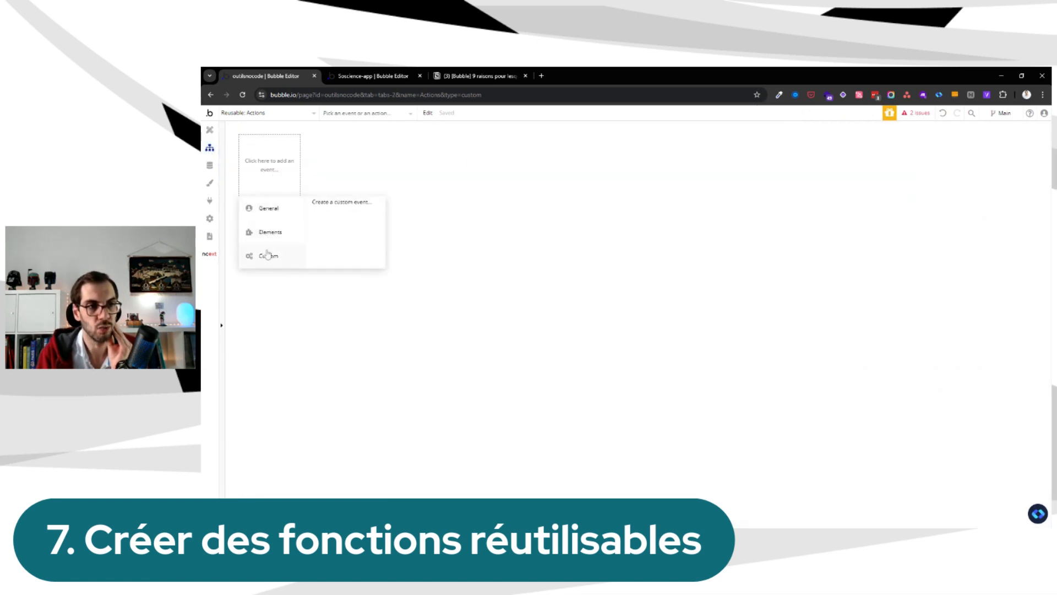
pyautogui.click(353, 205)
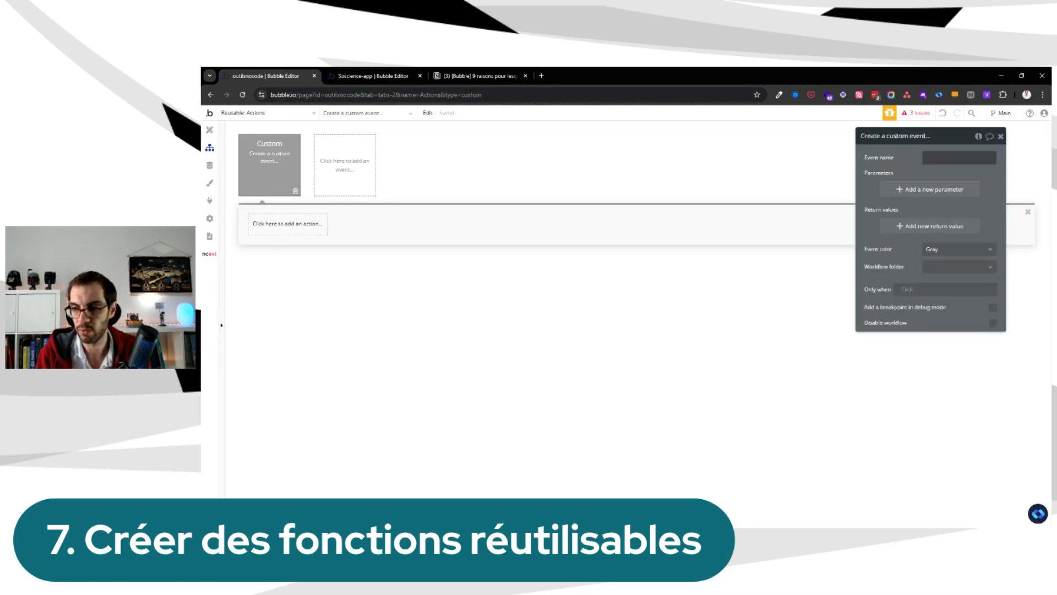
pyautogui.write('Redirect')
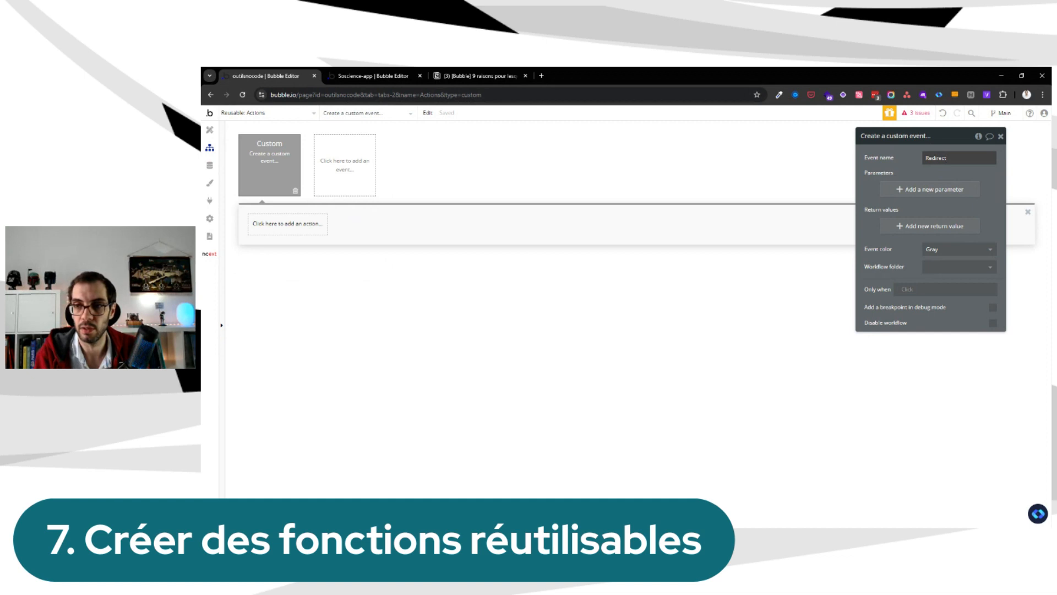
pyautogui.write(' to Tool')
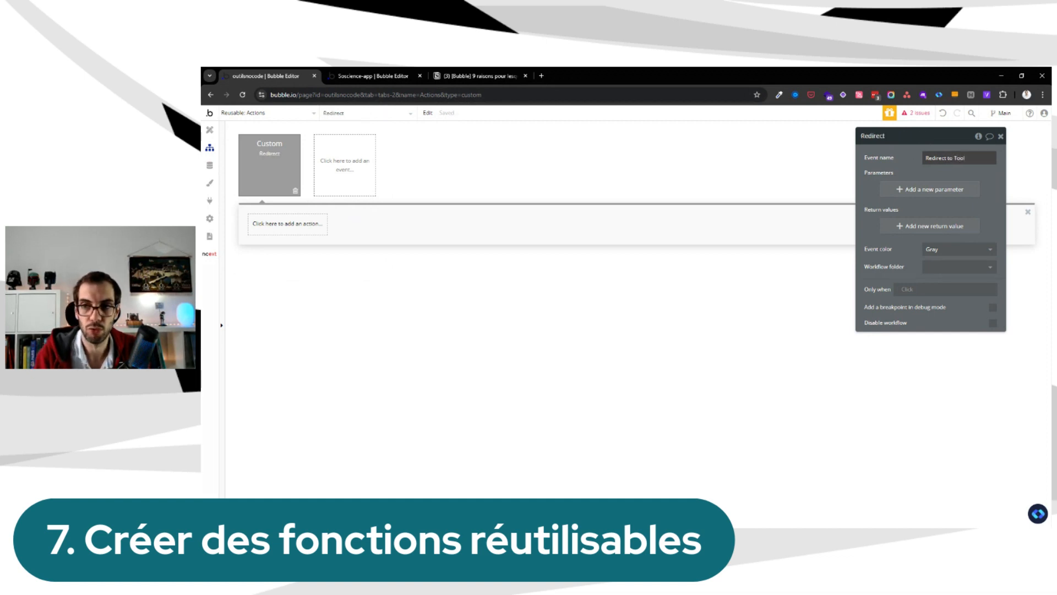
# Add a required parameter named "Tool" of data type Tool to the Redirect to Tool event
pyautogui.moveTo(908, 152); pyautogui.dragTo(844, 161)
pyautogui.click(846, 195)
pyautogui.write('Tool')
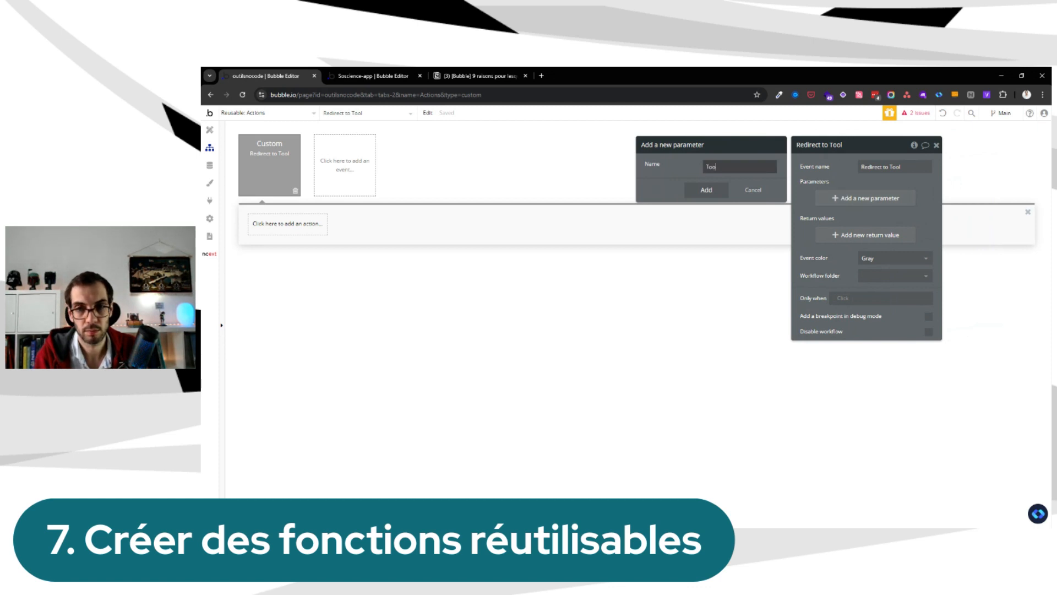
pyautogui.click(742, 184)
pyautogui.write('tool')
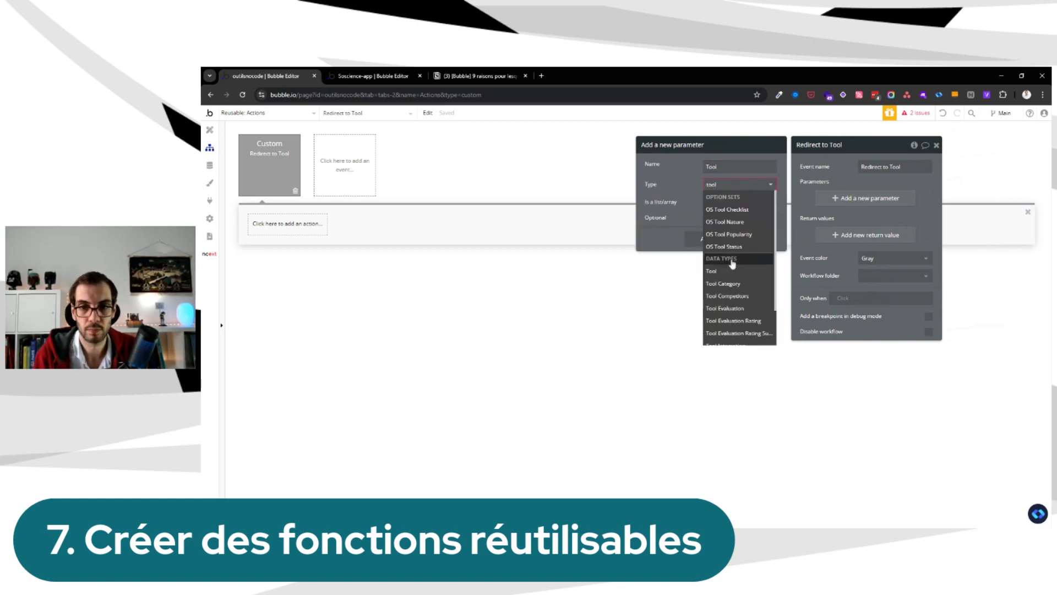
pyautogui.click(727, 271)
pyautogui.click(703, 237)
pyautogui.moveTo(871, 181); pyautogui.dragTo(810, 186)
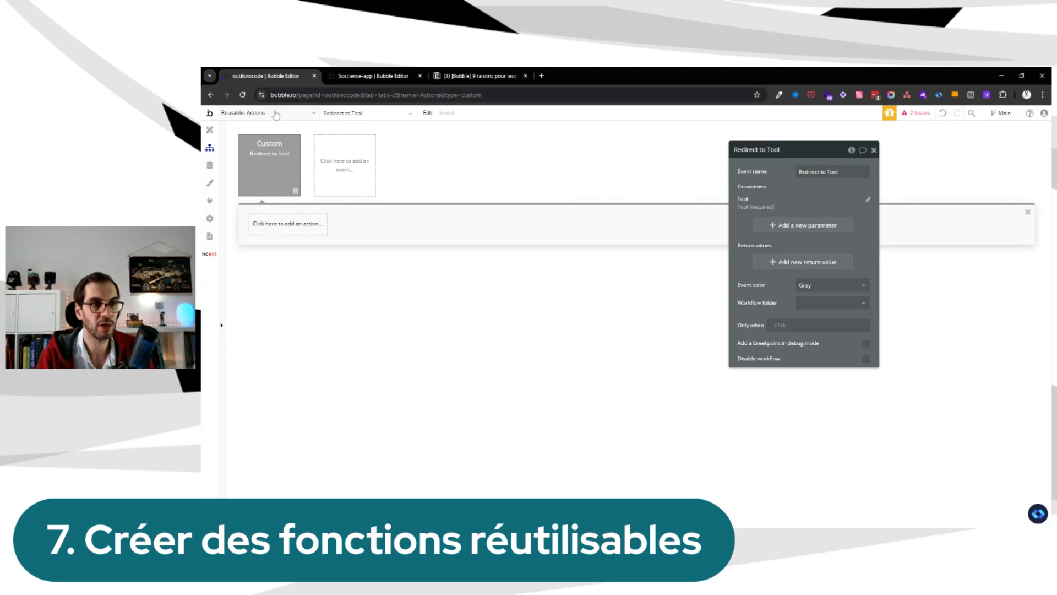
pyautogui.click(292, 222)
pyautogui.click(335, 258)
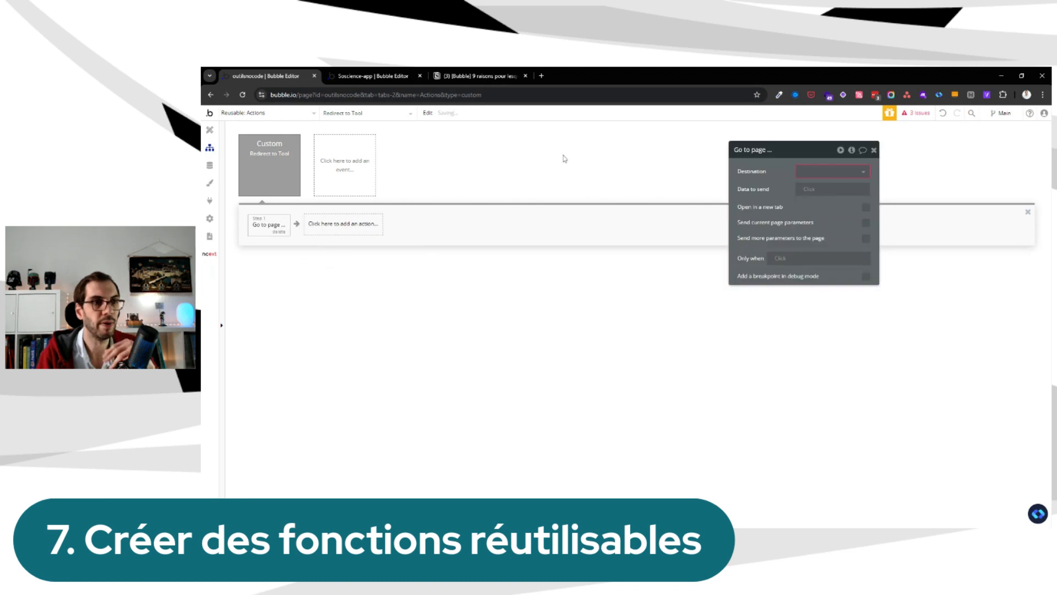
pyautogui.click(279, 231)
# Open the index page in the design view and place a button on its canvas
pyautogui.click(264, 112)
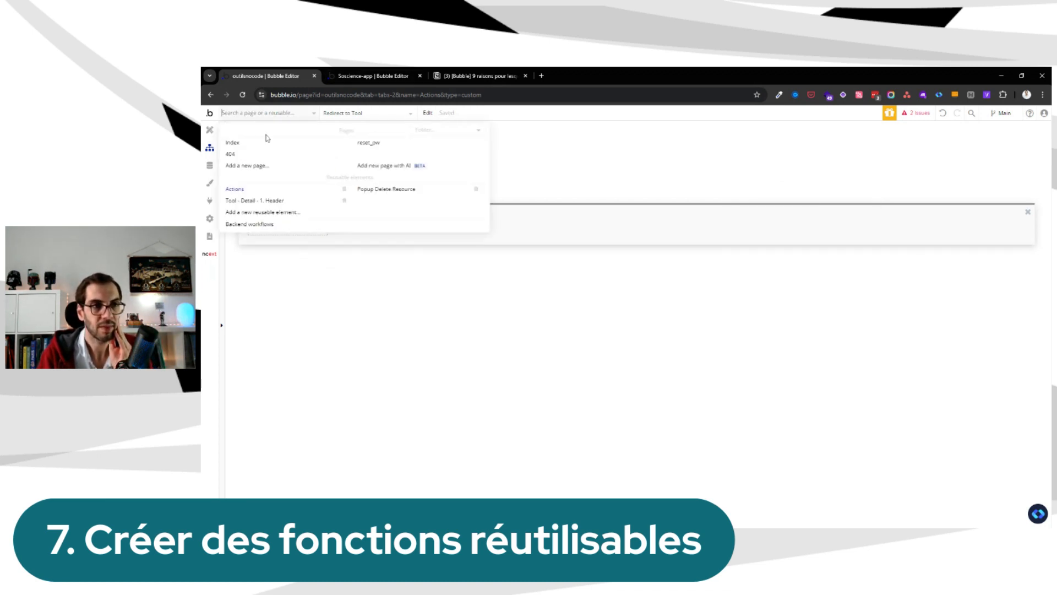
pyautogui.click(266, 139)
pyautogui.click(210, 130)
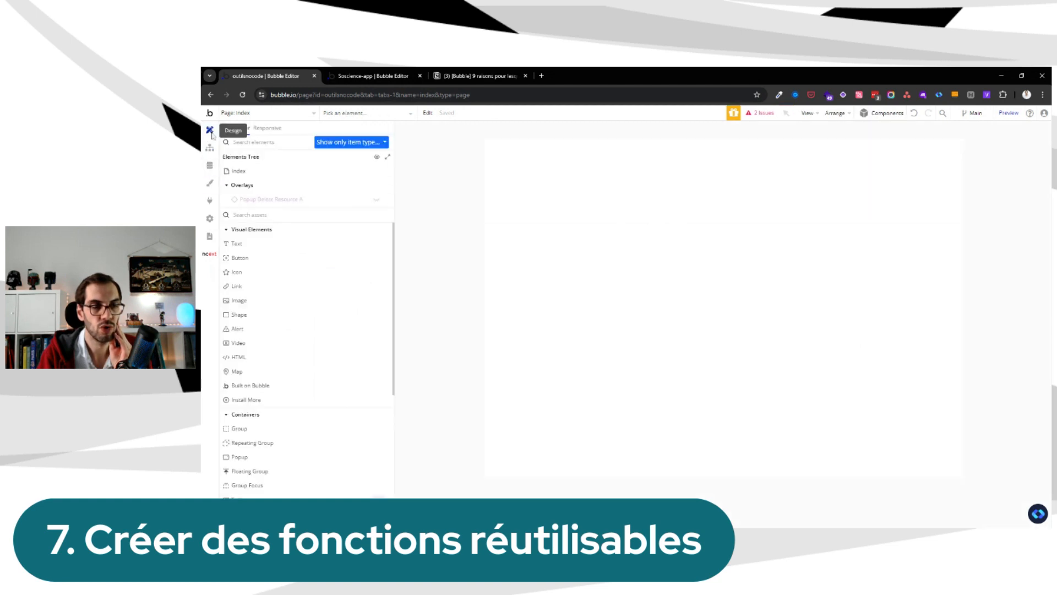
pyautogui.click(241, 259)
pyautogui.click(656, 209)
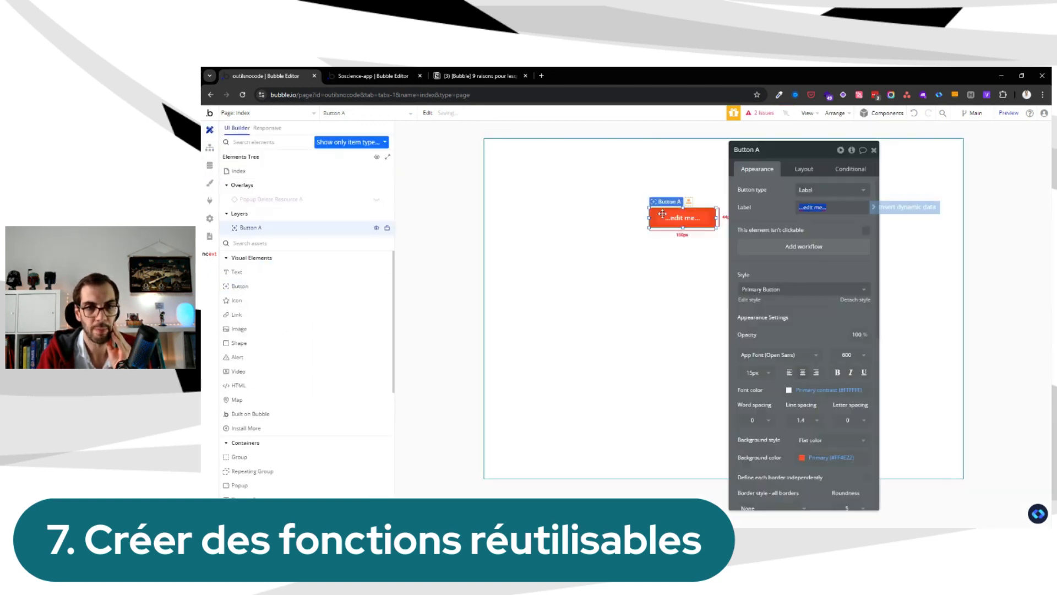
# Create a click workflow for the new button with an action that triggers a custom event from a reusable element
pyautogui.click(806, 245)
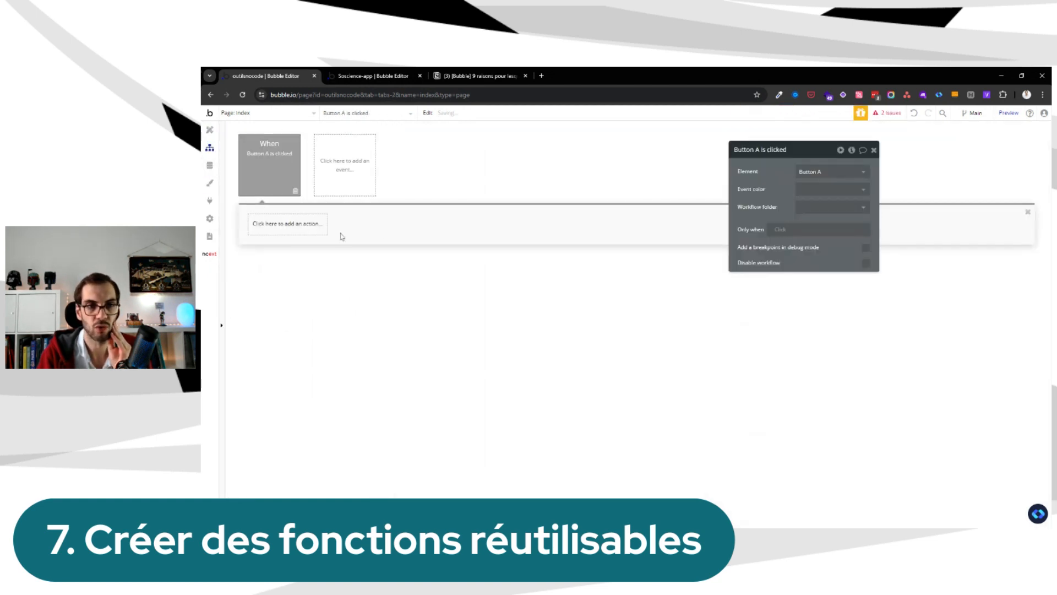
pyautogui.click(290, 230)
pyautogui.moveTo(278, 296)
pyautogui.moveTo(300, 375)
pyautogui.click(396, 284)
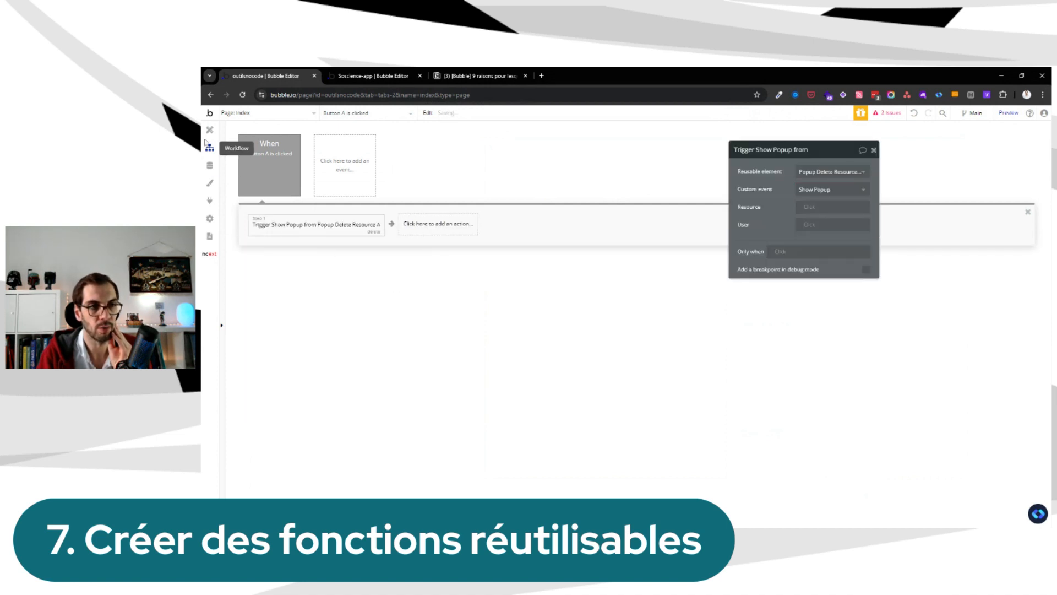
# Place the reusable Actions element on the index page below the button
pyautogui.click(209, 129)
pyautogui.scroll(-6, 306, 368)
pyautogui.click(264, 477)
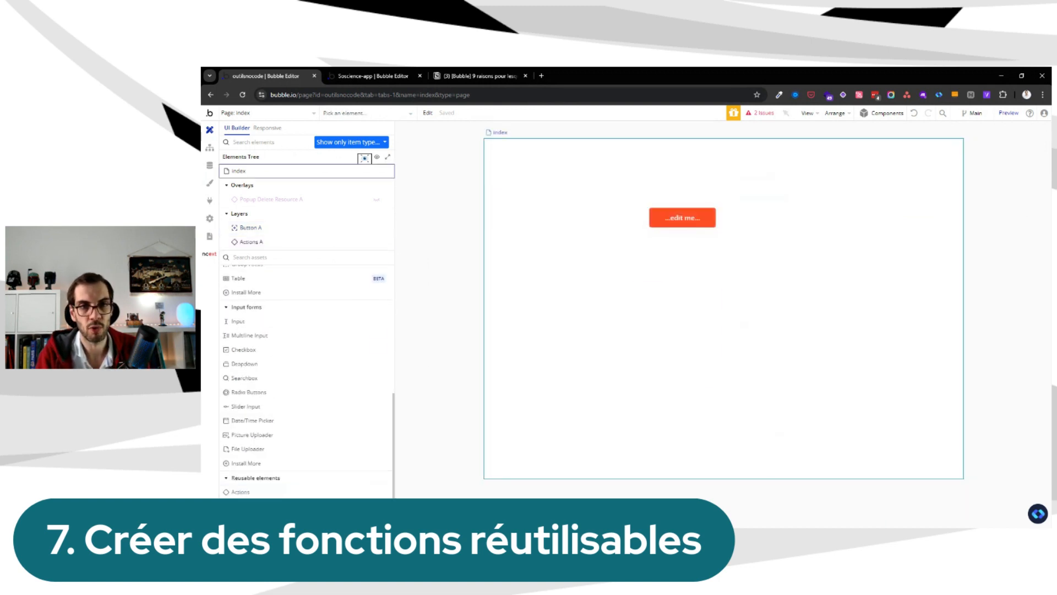
pyautogui.click(631, 292)
# Make the placed Actions element not visible on page load and hide it on the design canvas
pyautogui.click(804, 169)
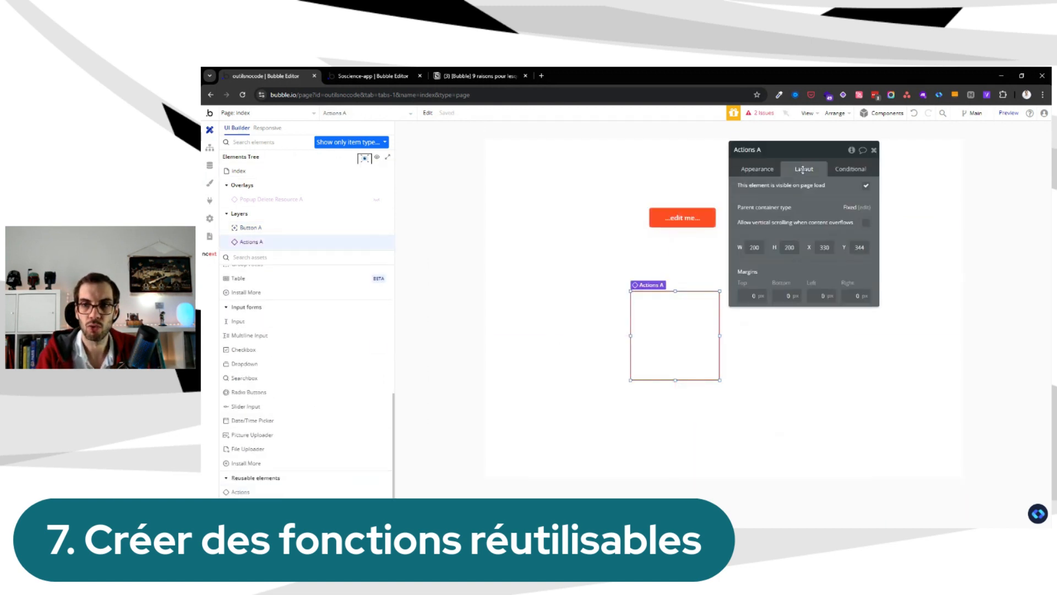
pyautogui.click(866, 186)
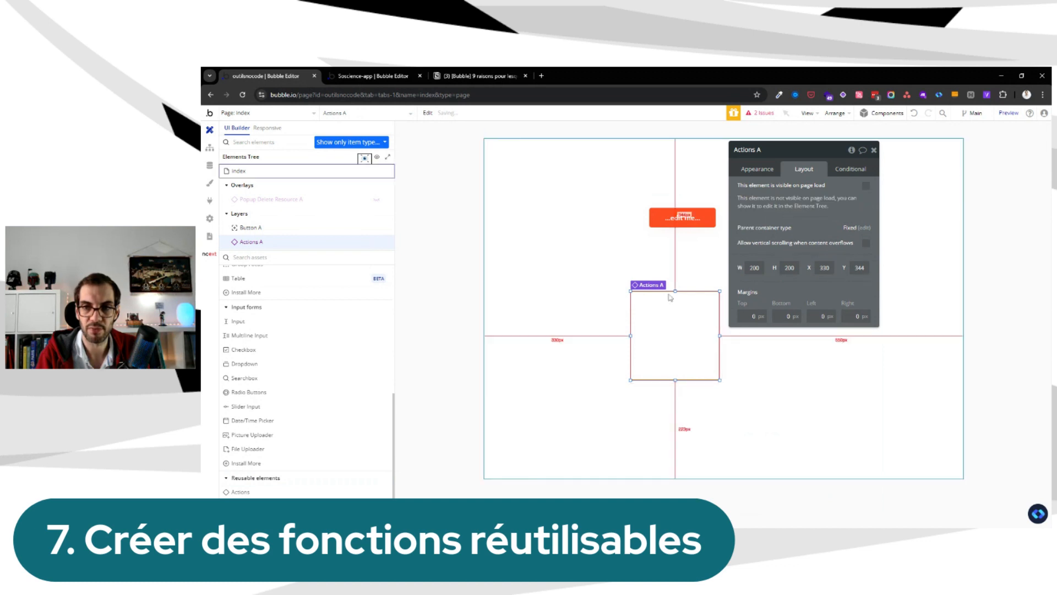
pyautogui.click(376, 242)
pyautogui.click(428, 221)
pyautogui.click(687, 319)
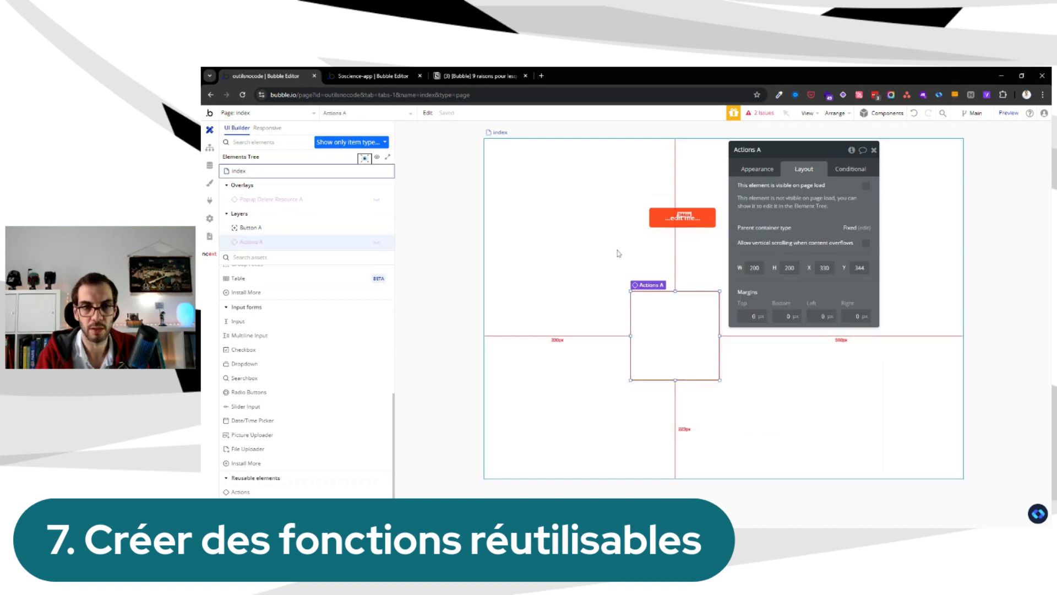
pyautogui.click(515, 236)
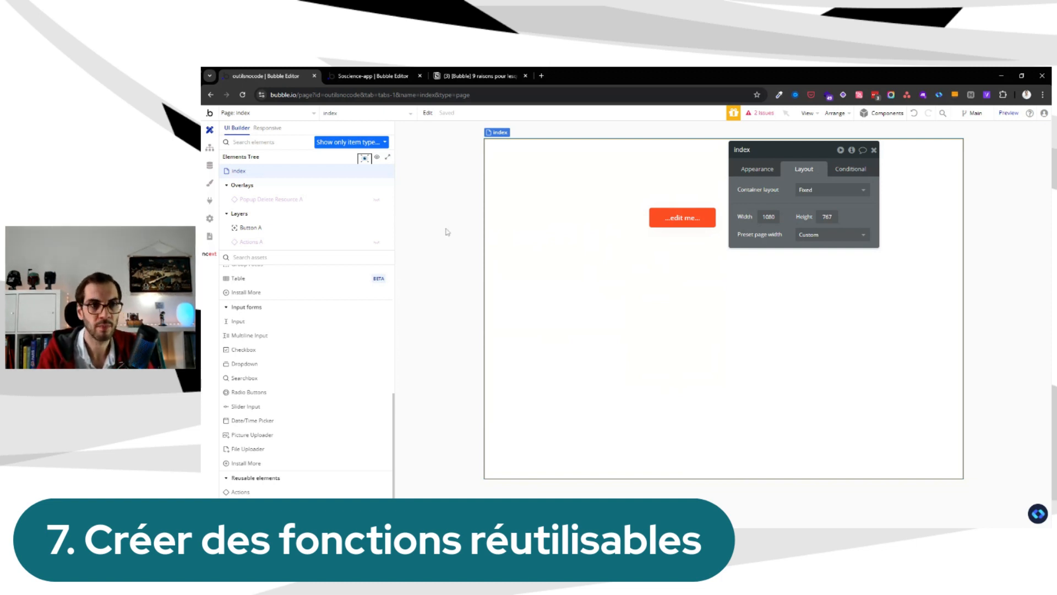
pyautogui.click(280, 242)
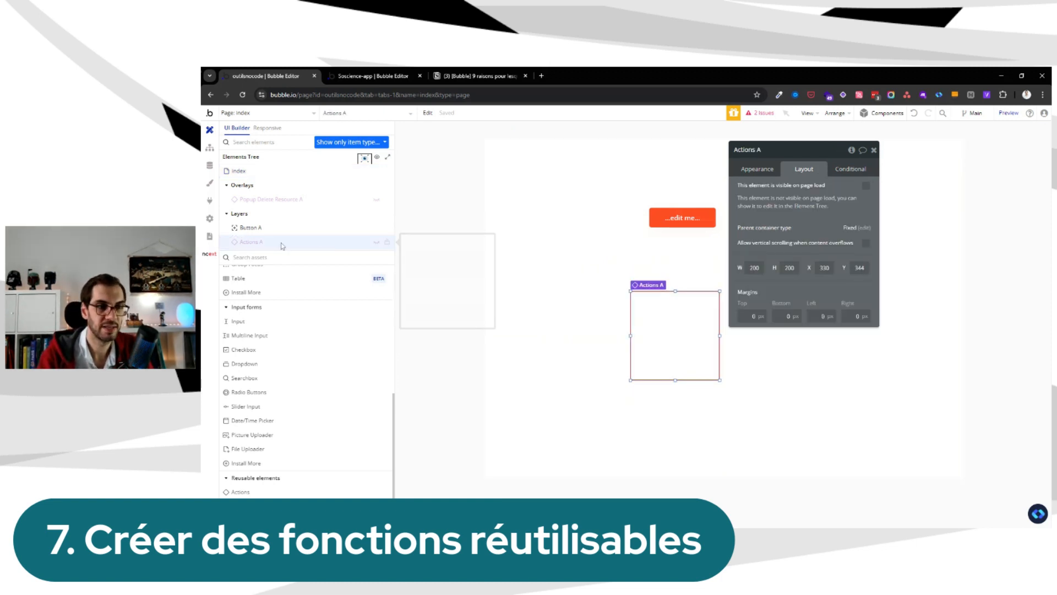
pyautogui.click(553, 274)
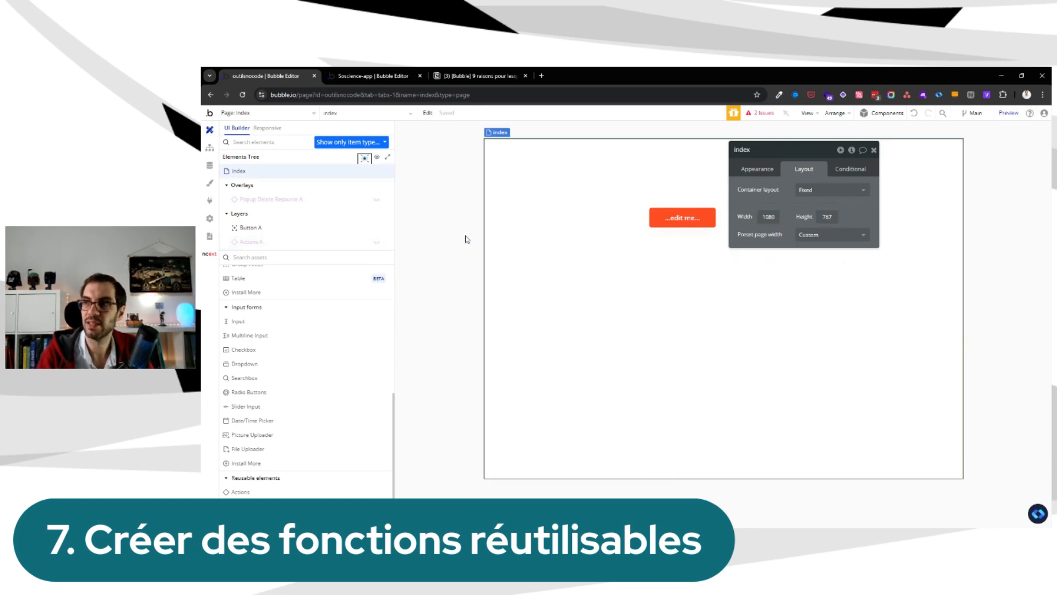
# Switch the button workflow's trigger action to the Actions element's Redirect to Tool event
pyautogui.click(682, 217)
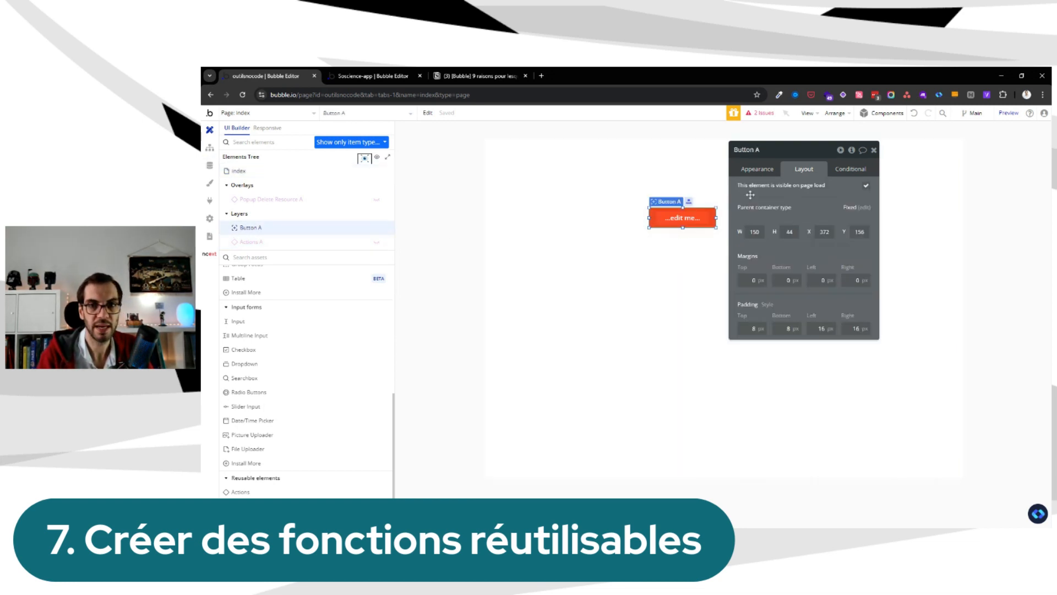
pyautogui.click(808, 246)
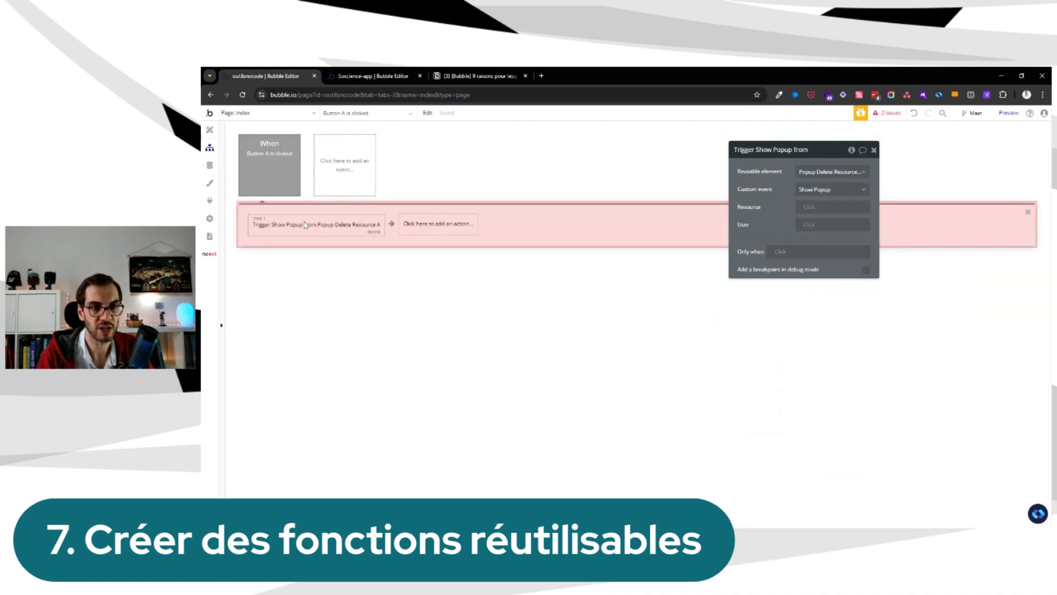
pyautogui.click(817, 173)
pyautogui.click(821, 203)
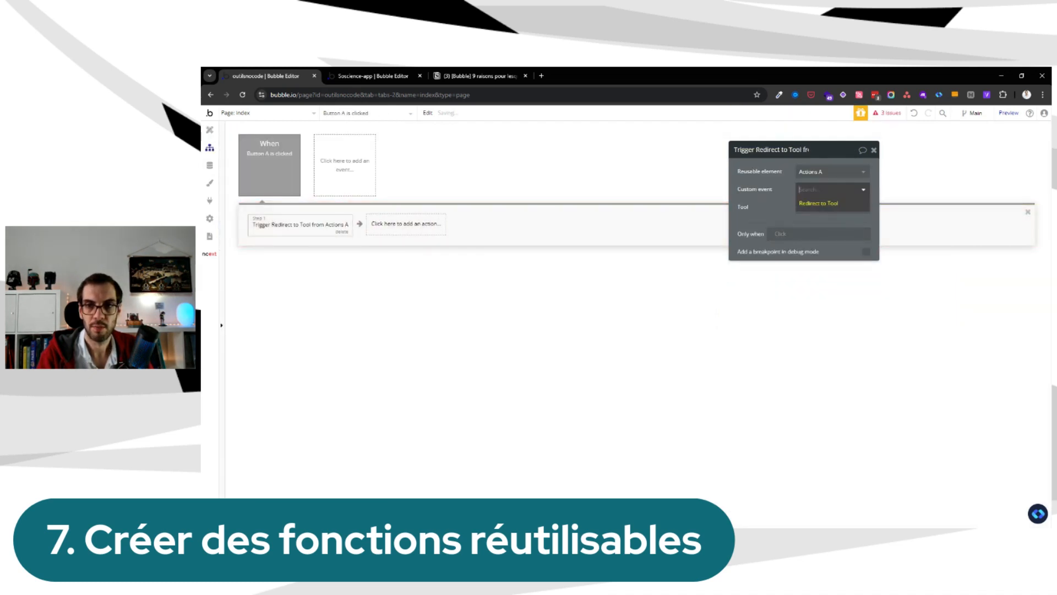
pyautogui.click(820, 203)
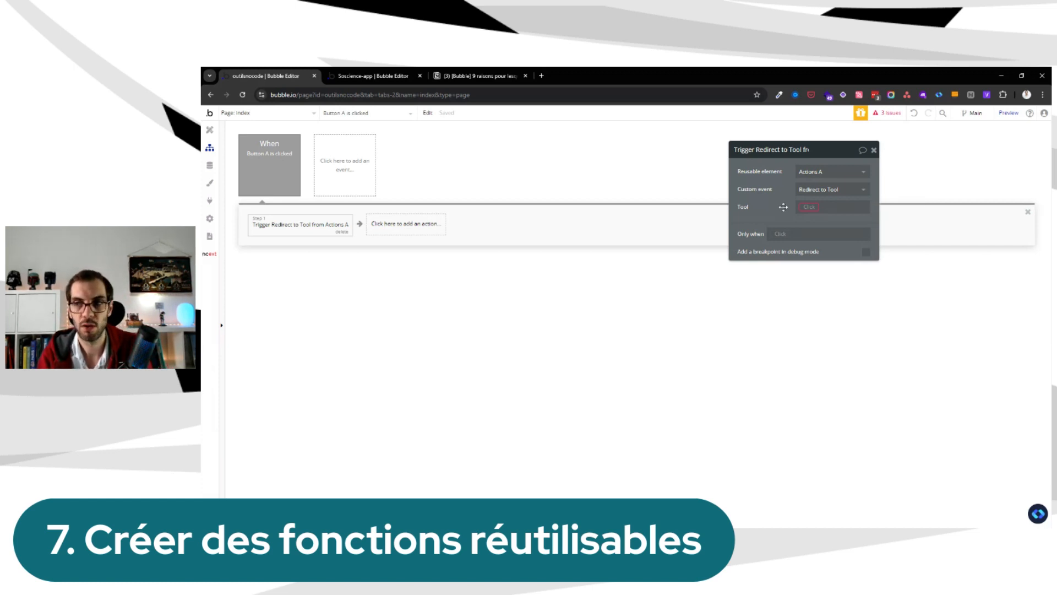
pyautogui.moveTo(783, 207); pyautogui.dragTo(638, 227)
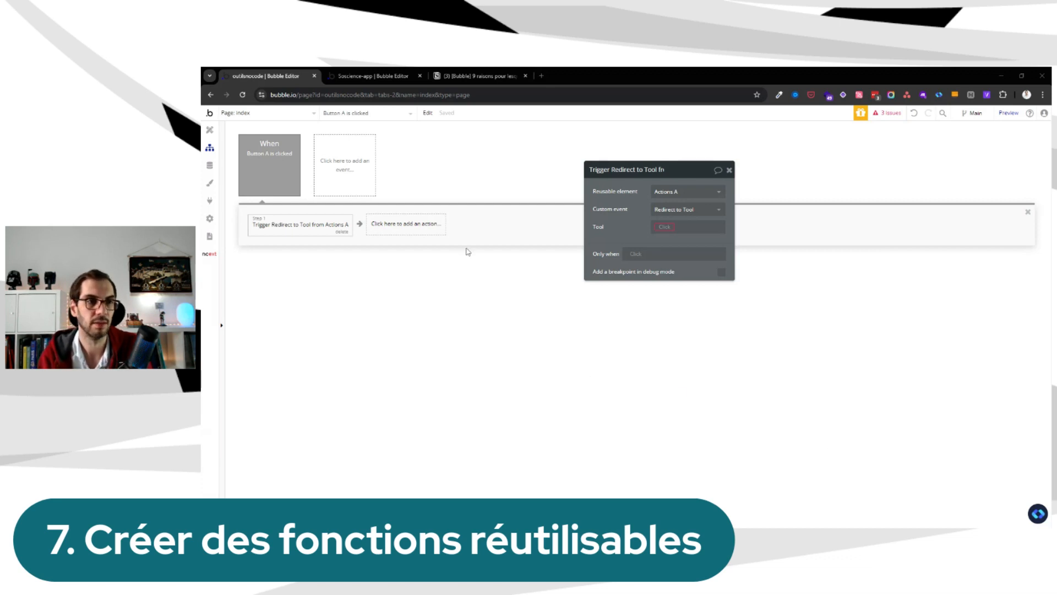
# Create a custom event named "Slugify" in the index page's workflows
pyautogui.click(347, 165)
pyautogui.moveTo(345, 255)
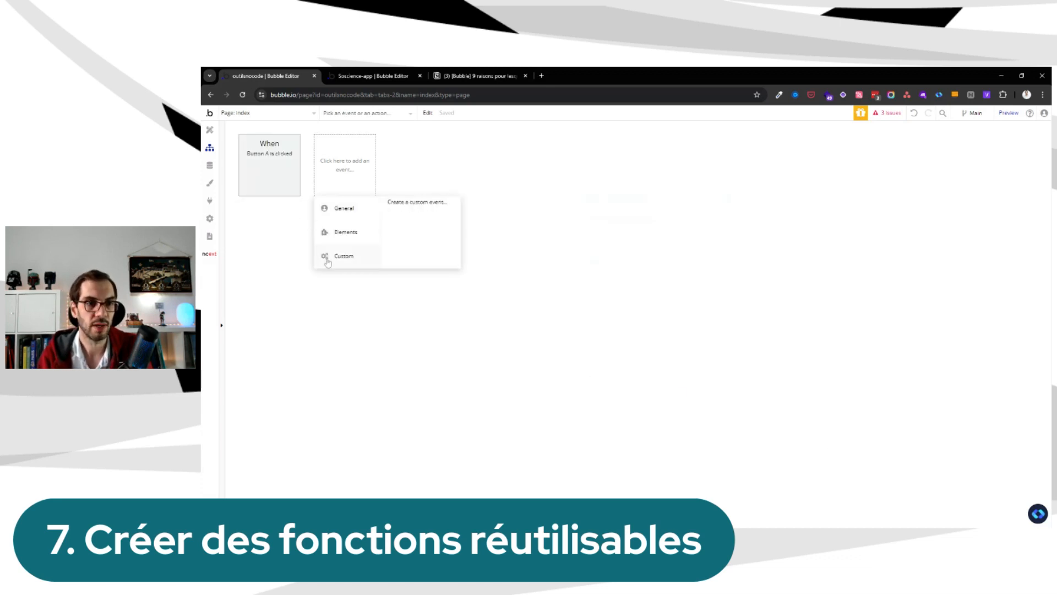
pyautogui.click(425, 211)
pyautogui.write('Slugify')
# Add a required parameter named "text" of type text to the Slugify event
pyautogui.click(659, 224)
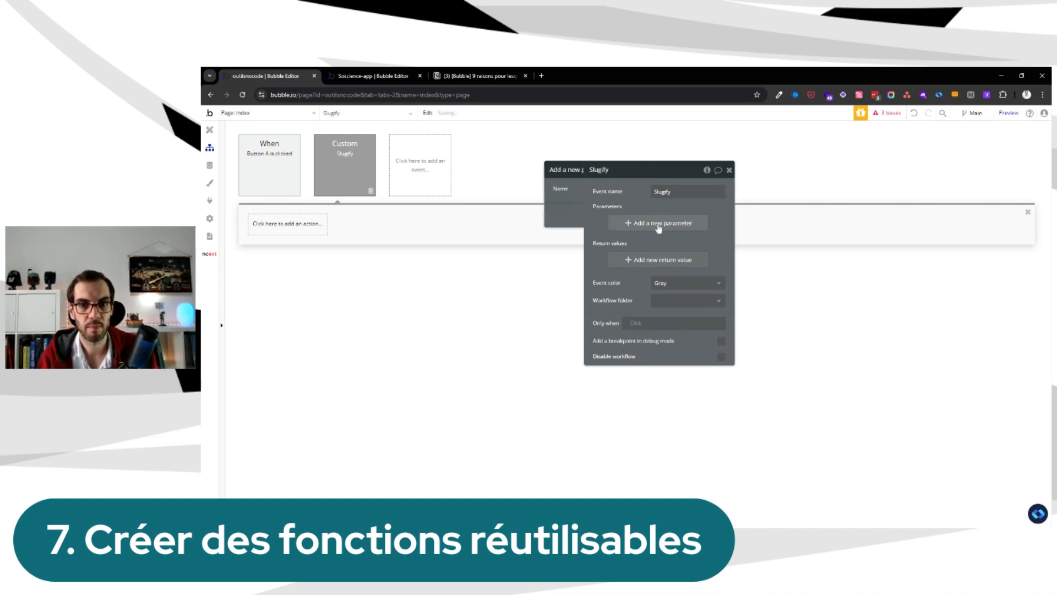
pyautogui.write('text')
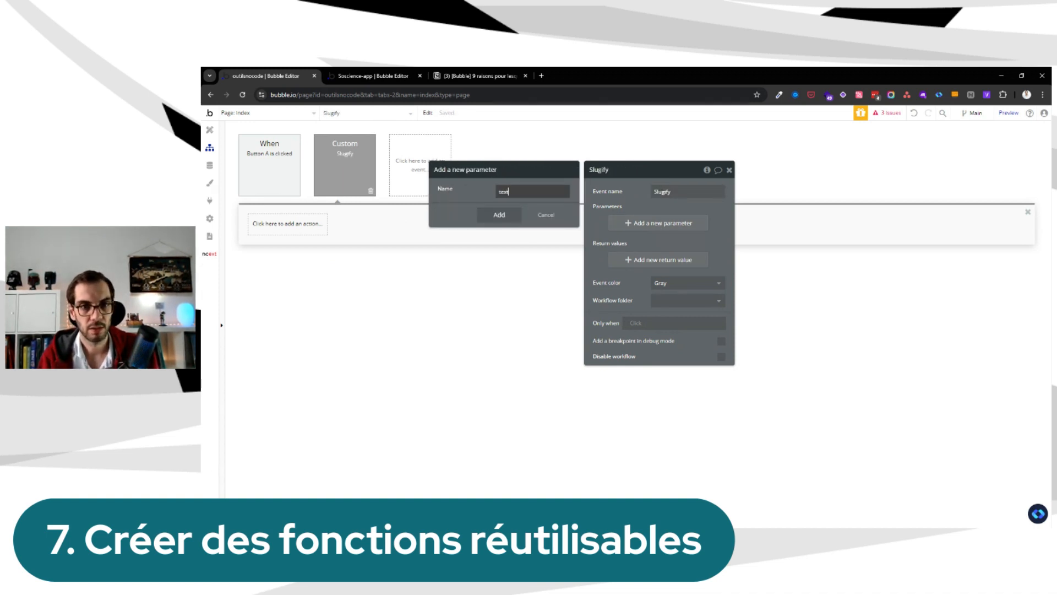
pyautogui.click(539, 210)
pyautogui.write('text')
pyautogui.click(531, 234)
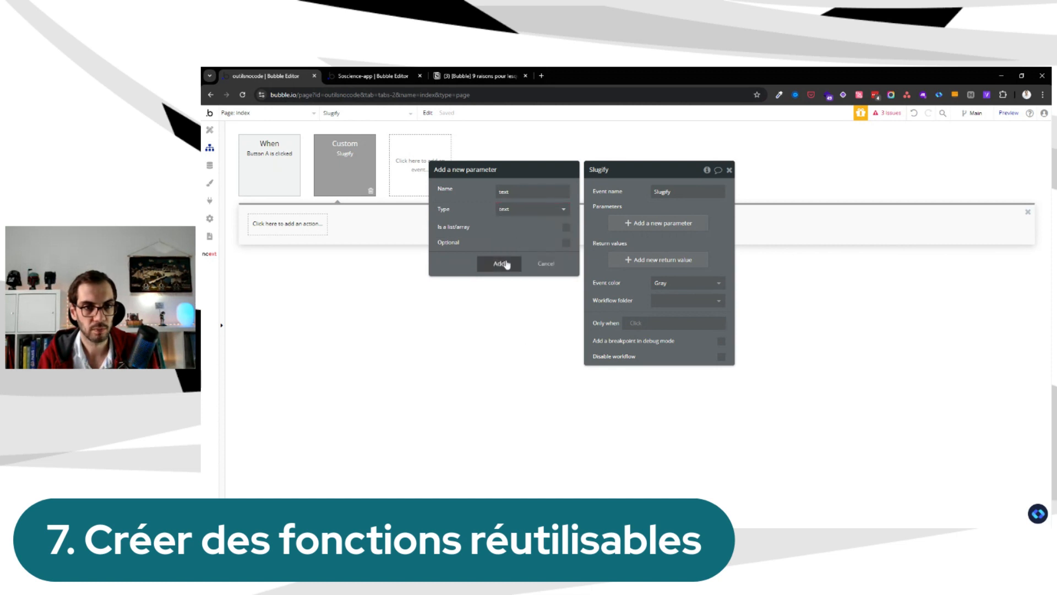
pyautogui.click(502, 263)
pyautogui.moveTo(637, 205); pyautogui.dragTo(715, 196)
# Examine the available custom event actions and the details of the installed Slugify Free plugin
pyautogui.click(292, 225)
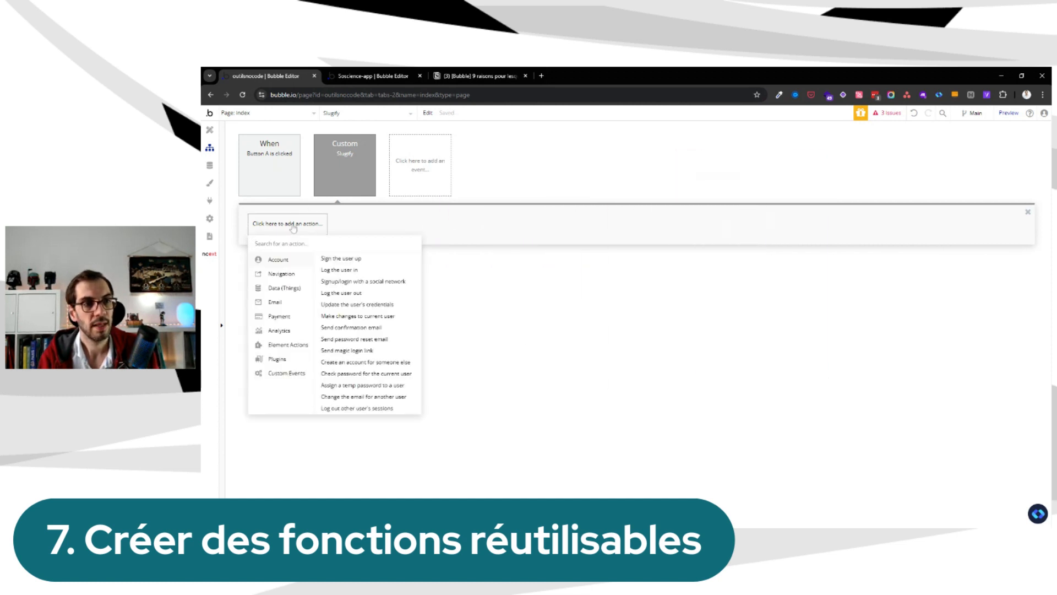
pyautogui.moveTo(296, 373)
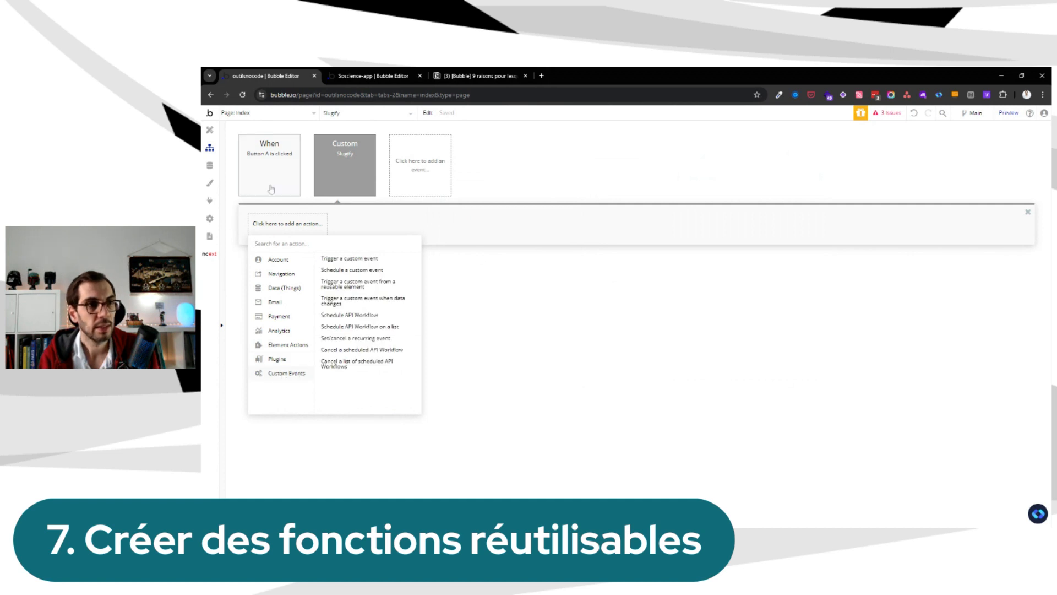
pyautogui.click(210, 200)
pyautogui.click(278, 221)
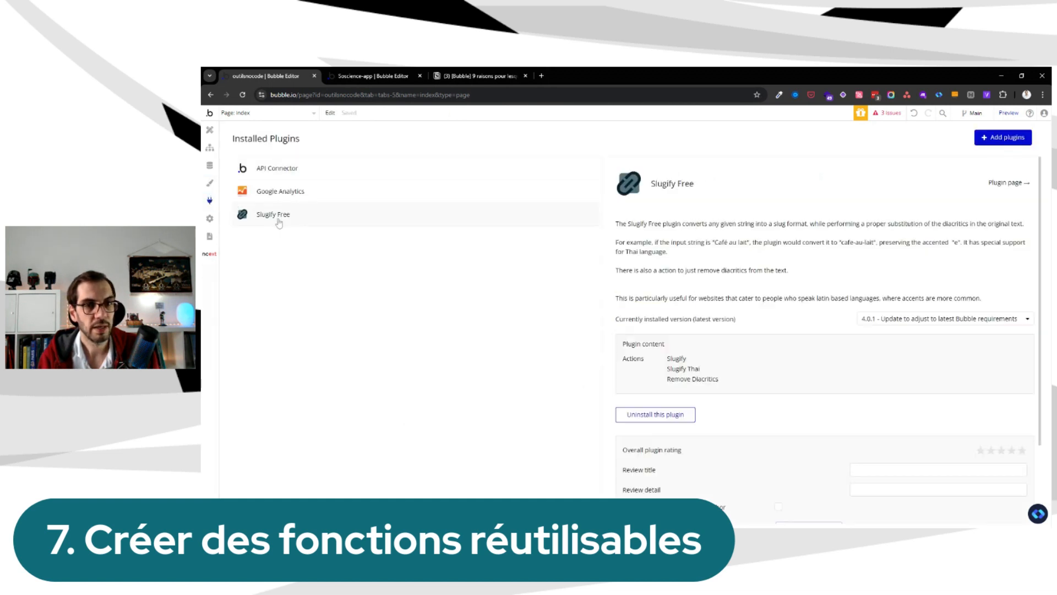
# Add a Remove diacritics action to the Slugify event, using the event's text parameter as its text
pyautogui.click(209, 147)
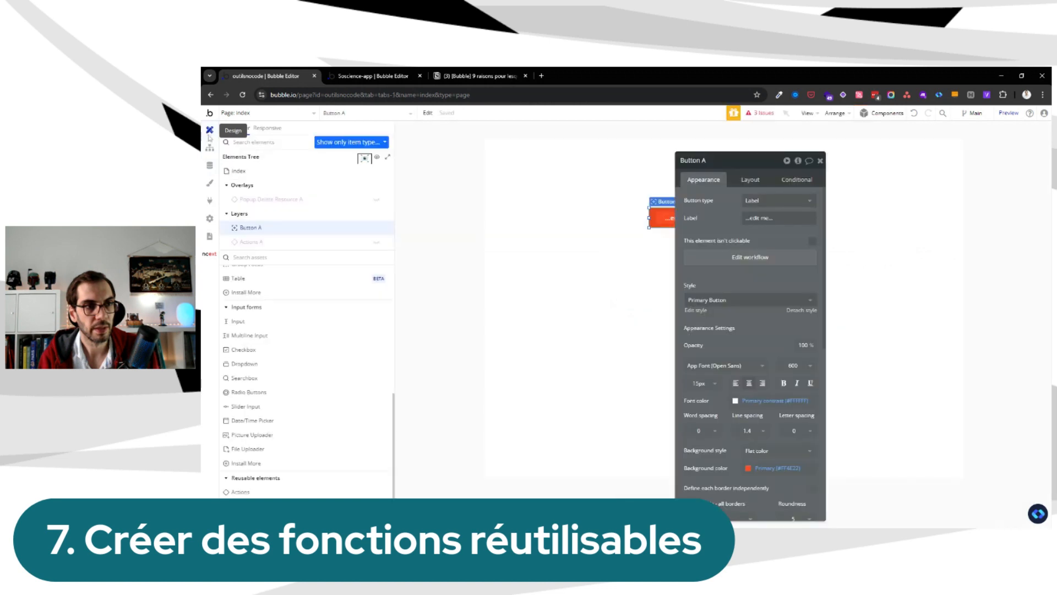
pyautogui.click(318, 226)
pyautogui.write('dia')
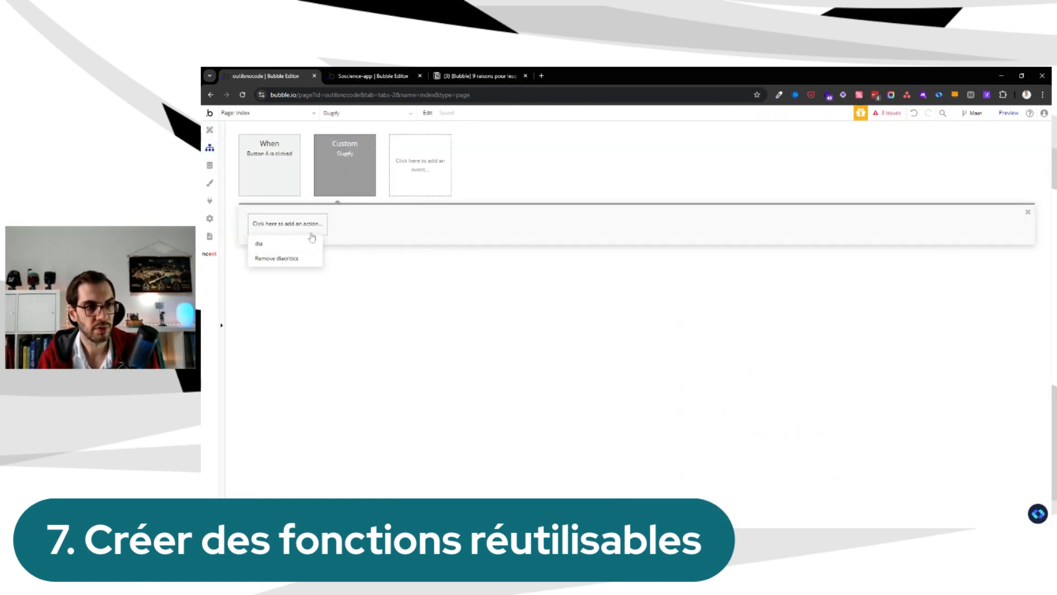
pyautogui.click(302, 260)
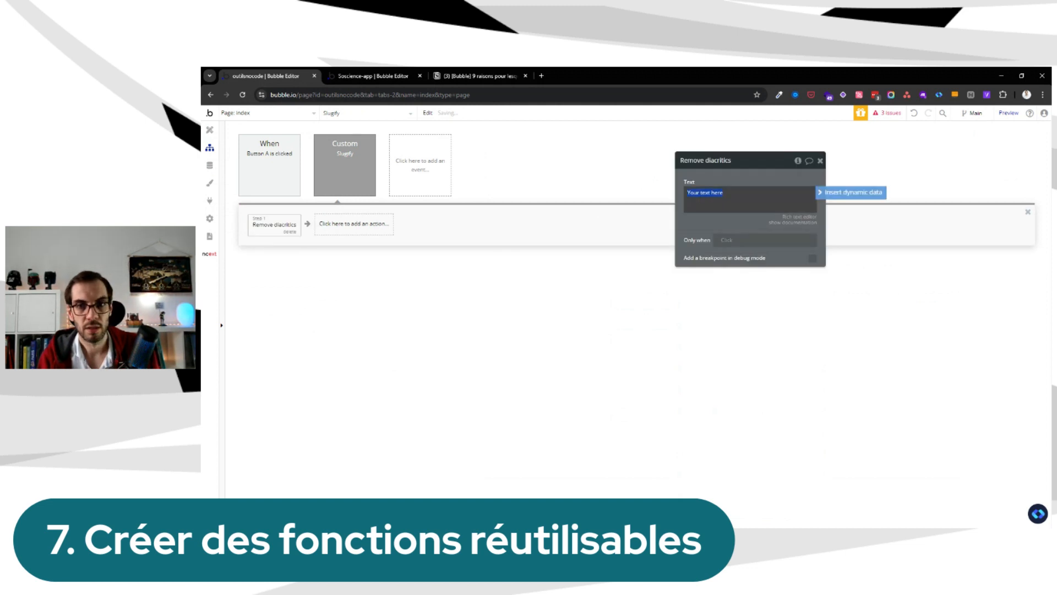
pyautogui.click(710, 205)
pyautogui.click(716, 242)
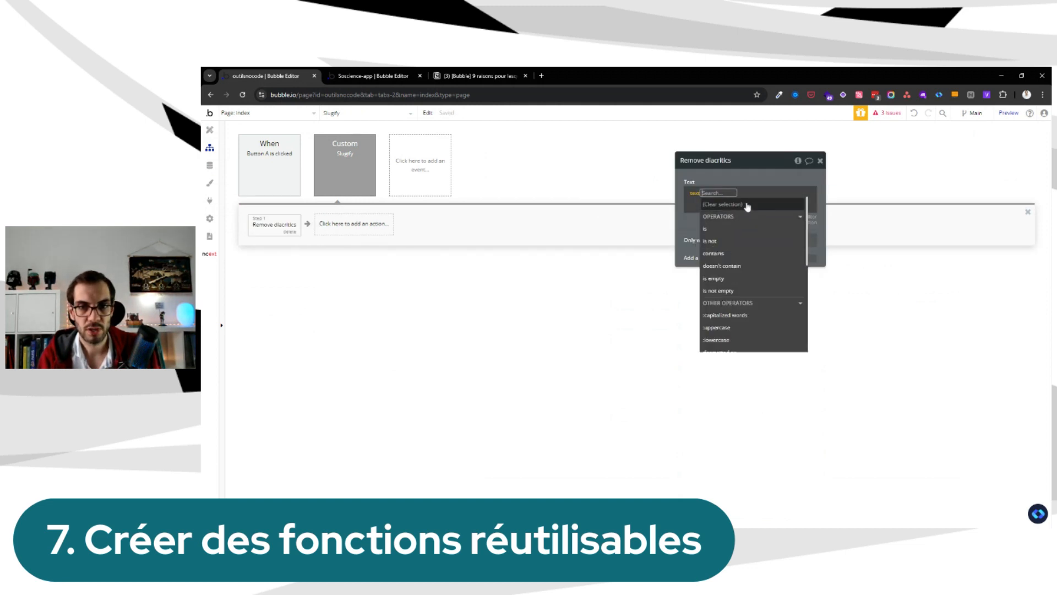
pyautogui.click(740, 175)
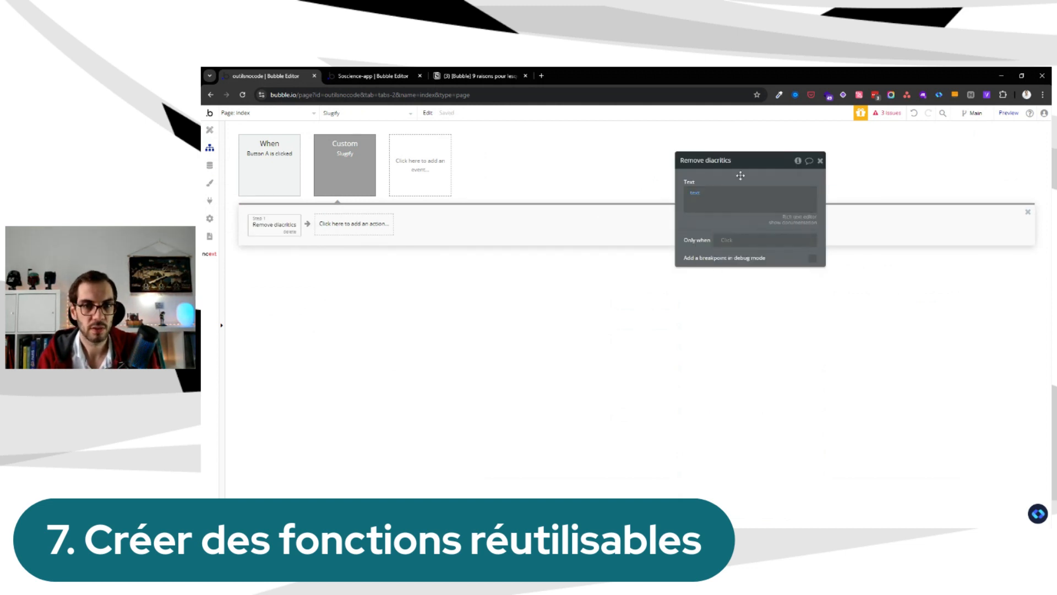
# Add a Slugify action as step 2, with its text set to the removedAccents result of the Remove diacritics step
pyautogui.click(364, 232)
pyautogui.write('slug')
pyautogui.click(351, 276)
pyautogui.click(711, 196)
pyautogui.click(851, 191)
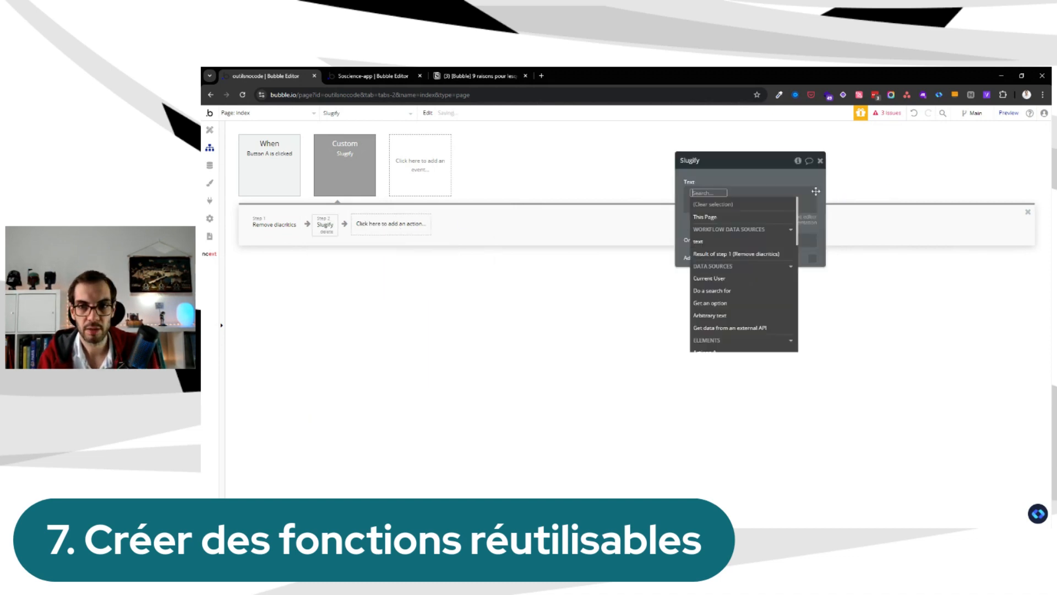
pyautogui.click(734, 254)
pyautogui.click(739, 212)
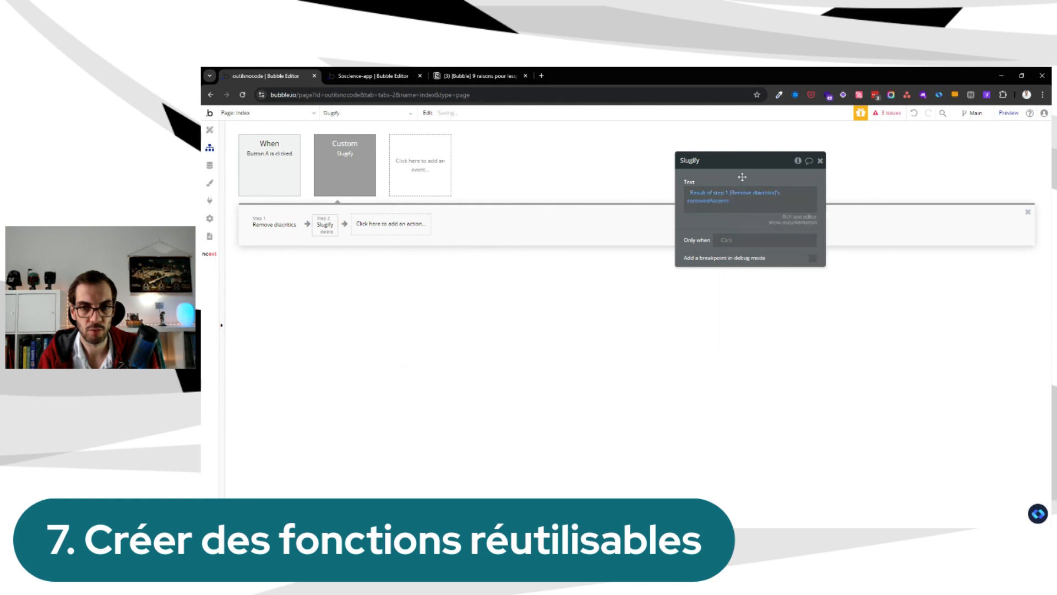
# Add a required return value named "slug" of type text to the Slugify custom event
pyautogui.click(369, 226)
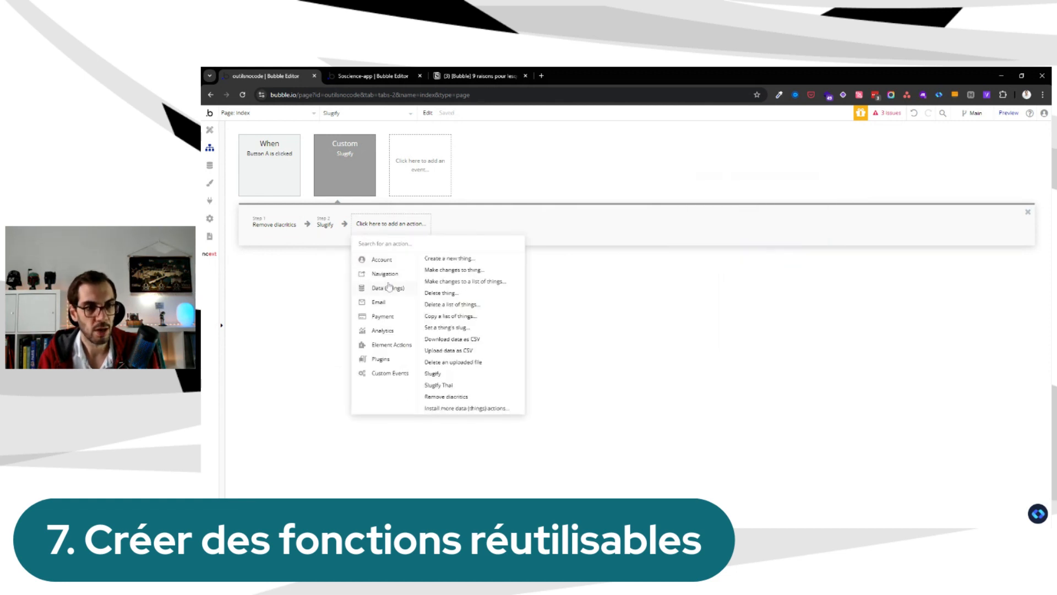
pyautogui.write('ret')
pyautogui.click(370, 175)
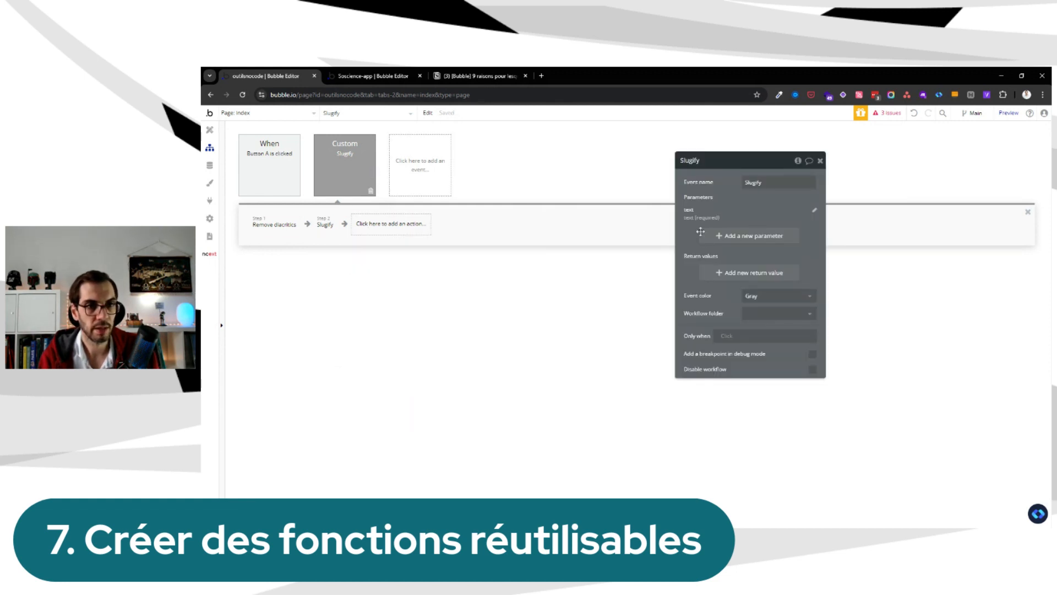
pyautogui.click(722, 273)
pyautogui.click(630, 182)
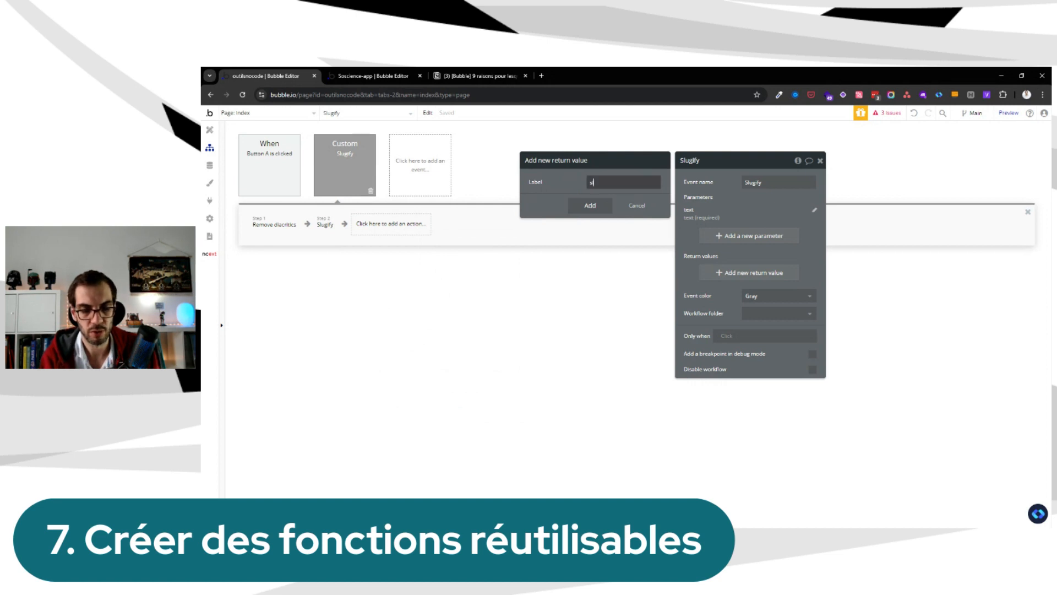
pyautogui.click(617, 210)
pyautogui.click(621, 202)
pyautogui.write('text')
pyautogui.click(616, 225)
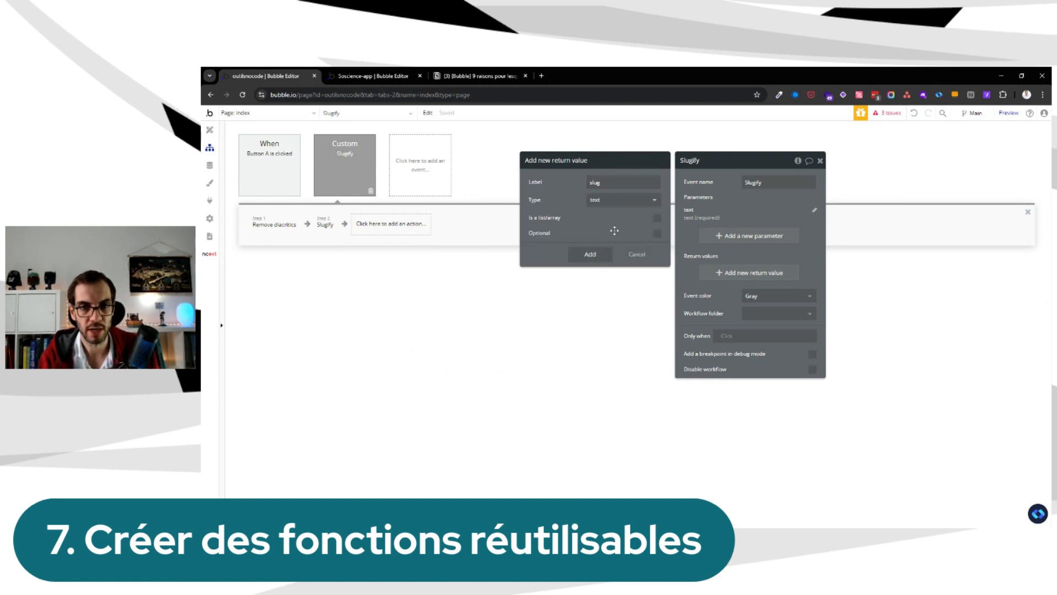
pyautogui.click(604, 256)
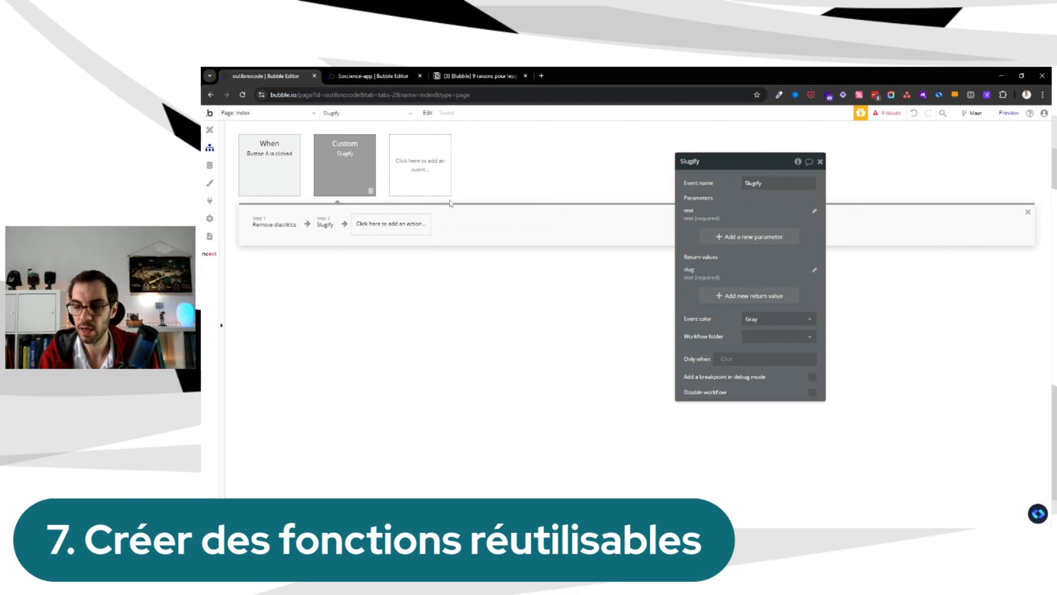
# Add a Return data action to the Slugify event that returns the slug from the result of step 2
pyautogui.click(324, 225)
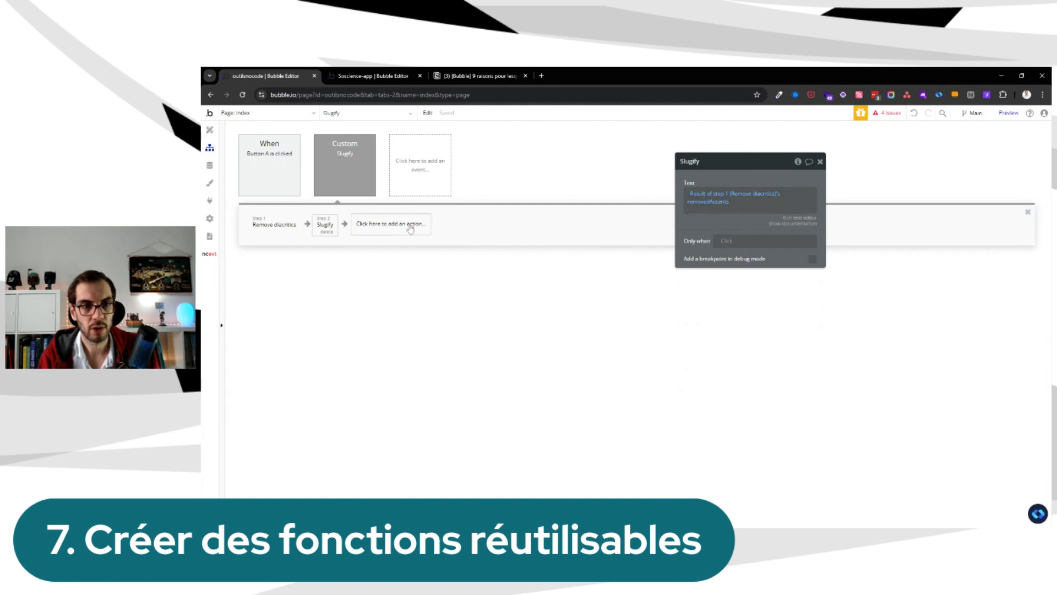
pyautogui.click(363, 226)
pyautogui.write('re')
pyautogui.click(380, 260)
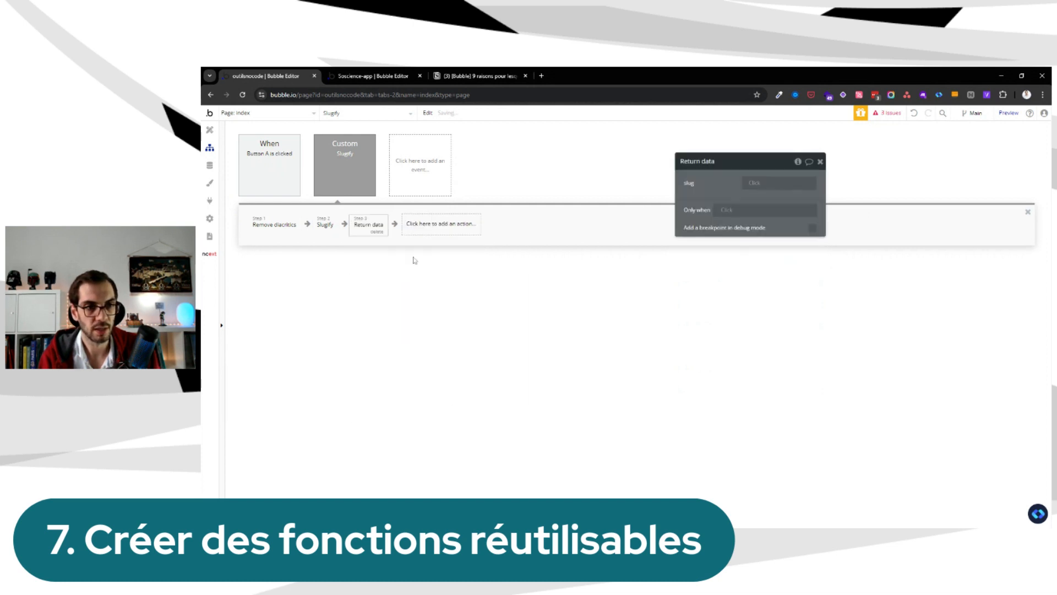
pyautogui.click(753, 185)
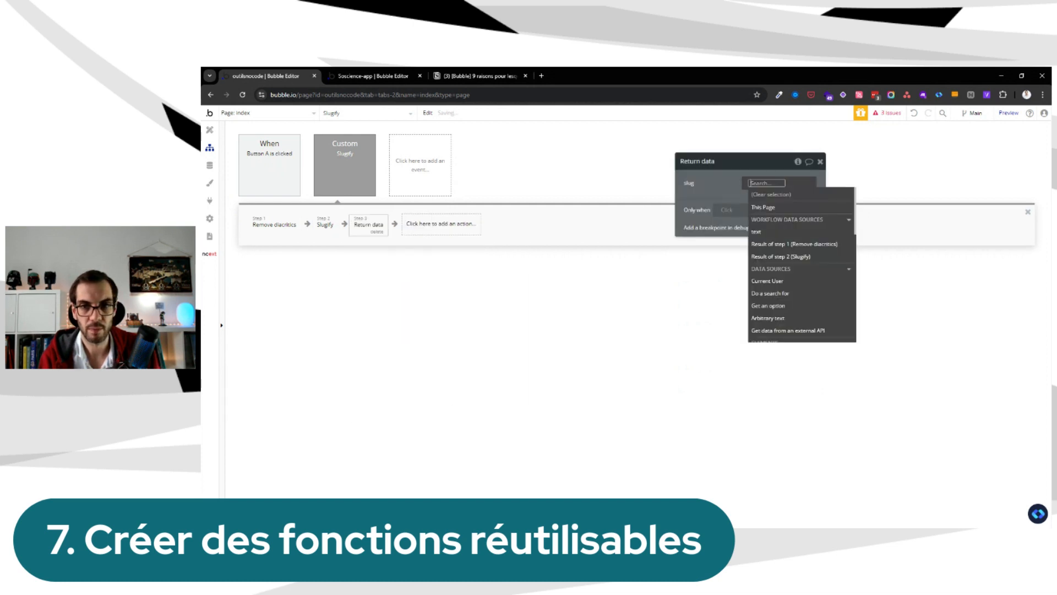
pyautogui.click(783, 256)
pyautogui.click(723, 183)
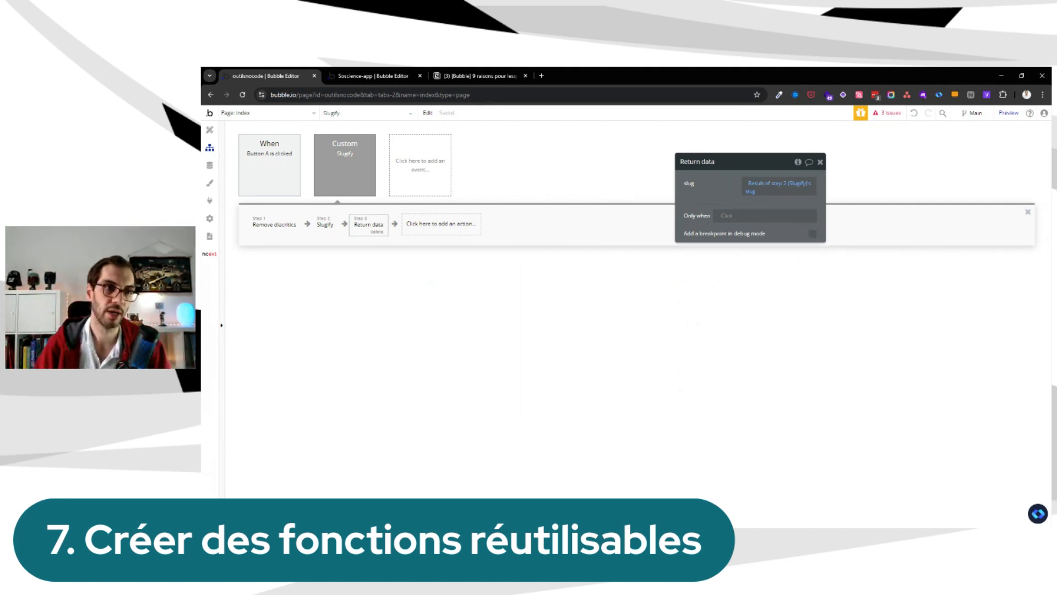
pyautogui.click(367, 188)
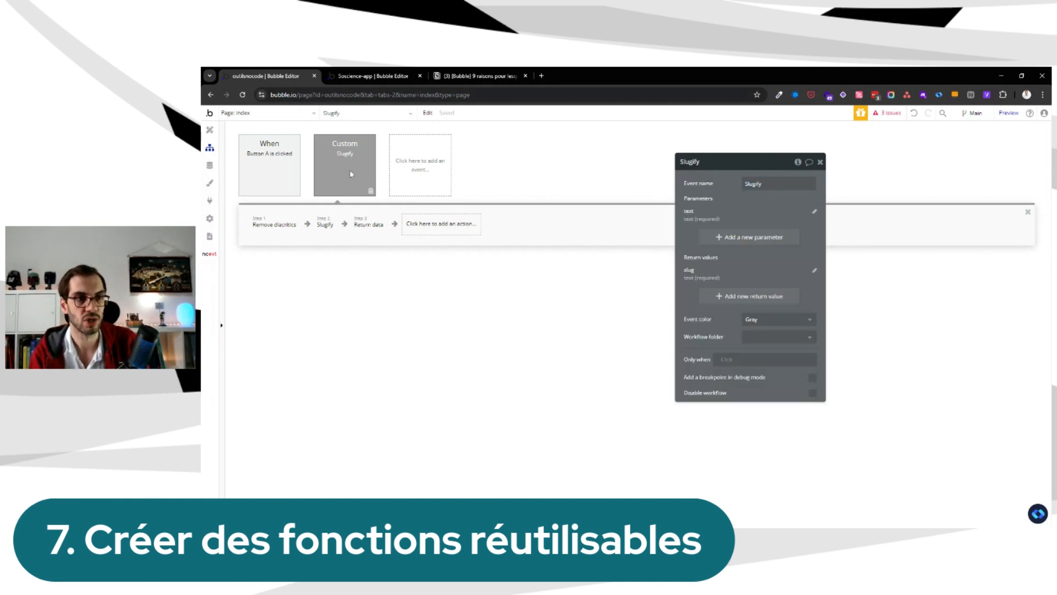
pyautogui.click(373, 224)
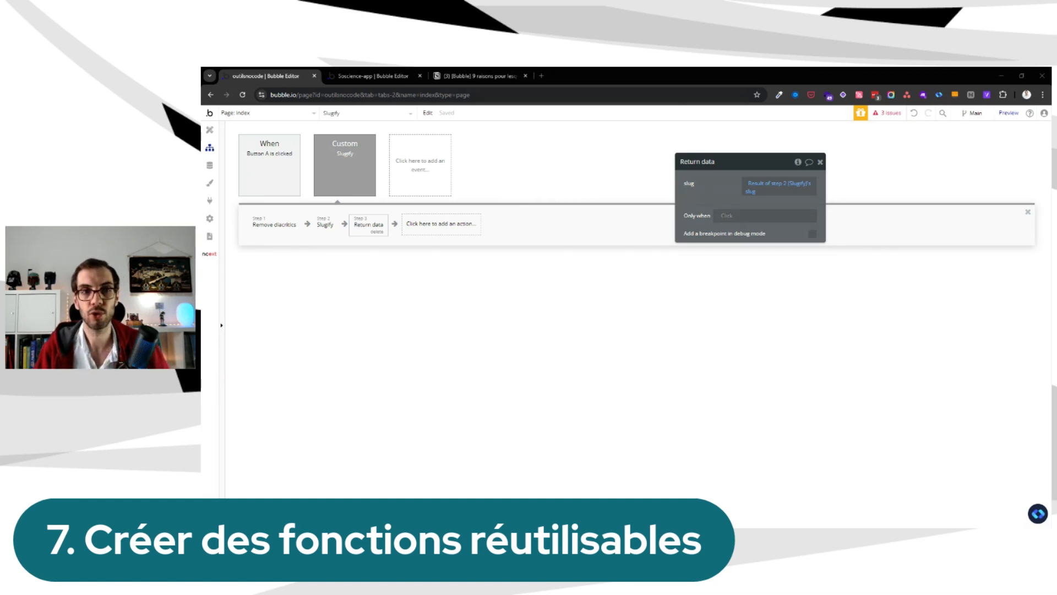
# Create a custom event named "Error message" in the index page's workflows
pyautogui.click(375, 166)
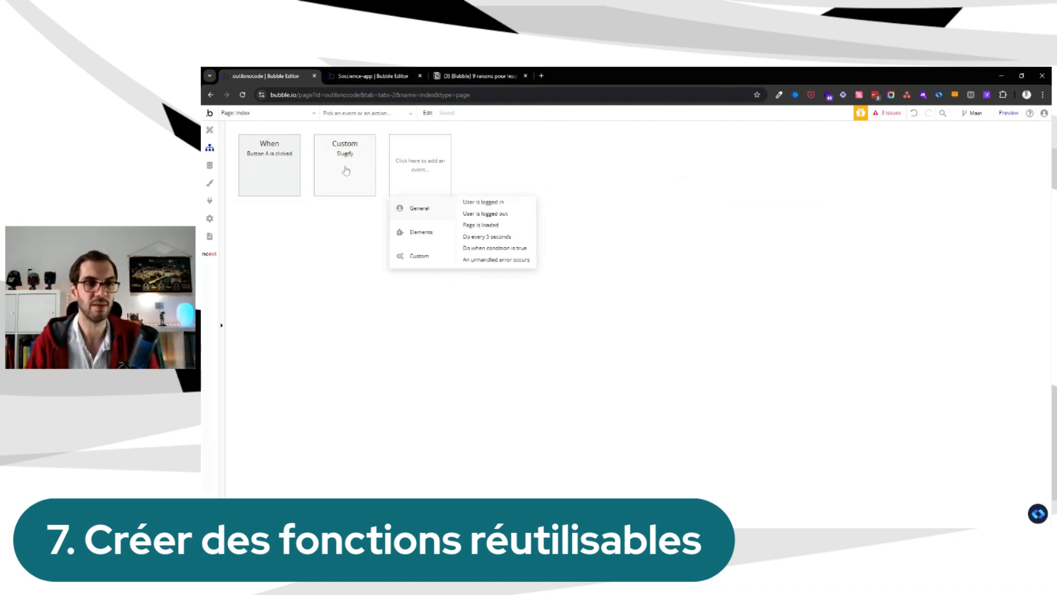
pyautogui.click(498, 163)
pyautogui.click(437, 172)
pyautogui.moveTo(420, 256)
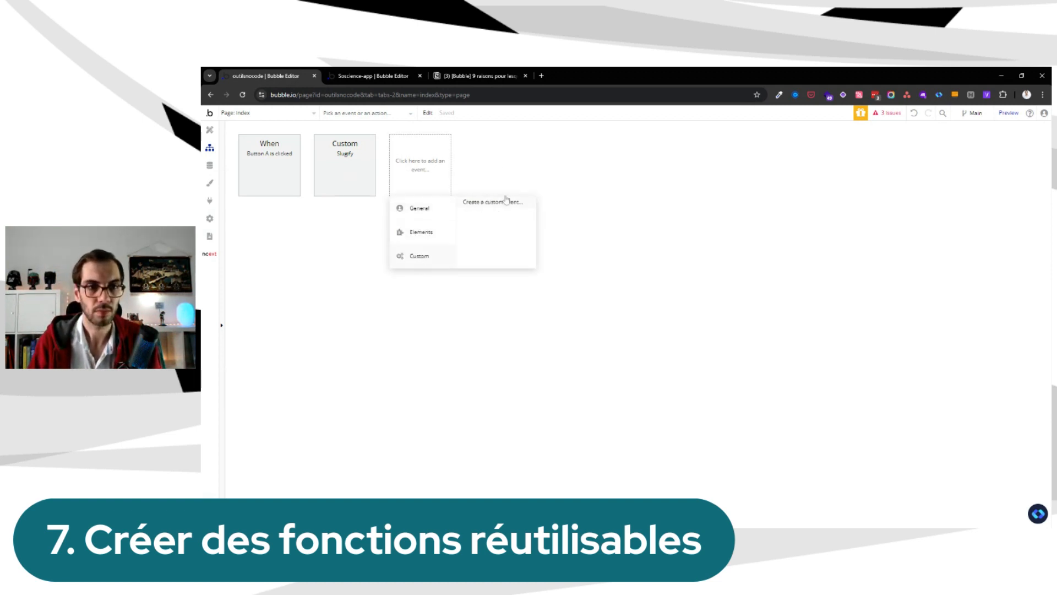
pyautogui.click(508, 203)
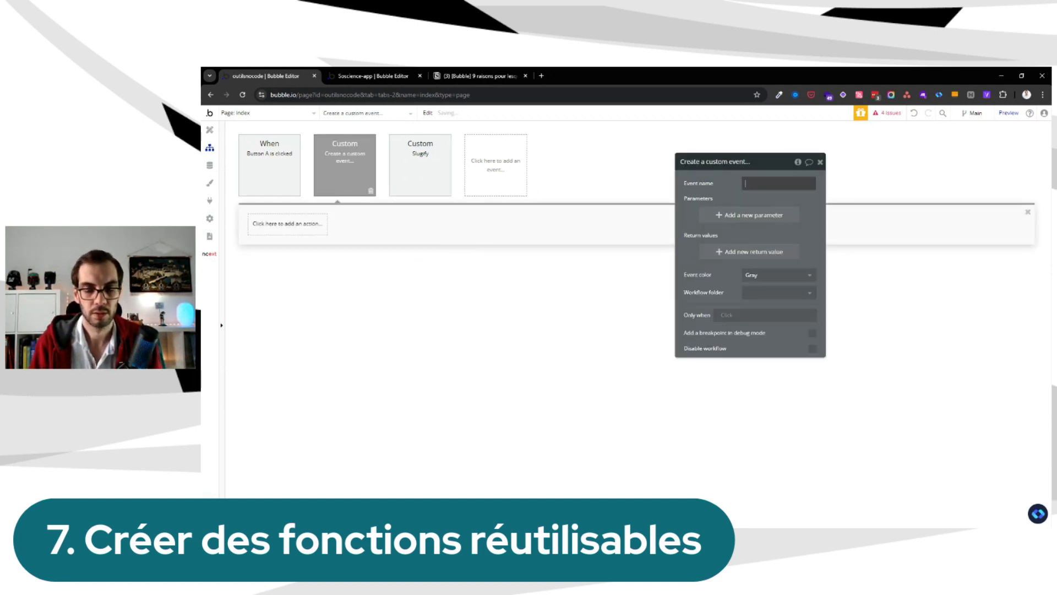
pyautogui.write('Error message')
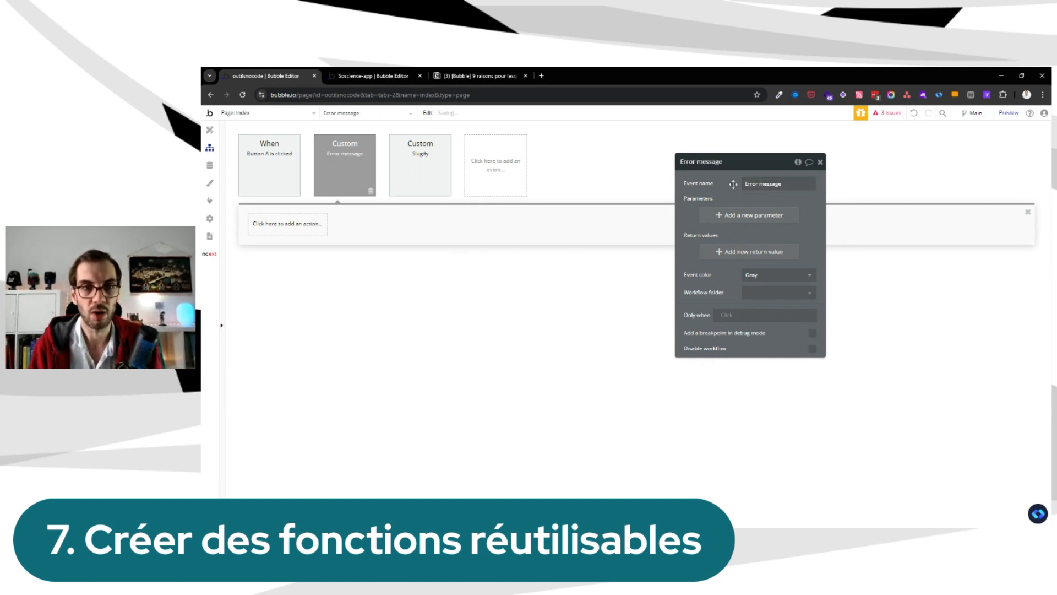
# Duplicate the Error message event twice, naming the copies "Error message 1" and "Error message 2"
pyautogui.rightClick(332, 176)
pyautogui.click(356, 217)
pyautogui.rightClick(493, 177)
pyautogui.click(500, 182)
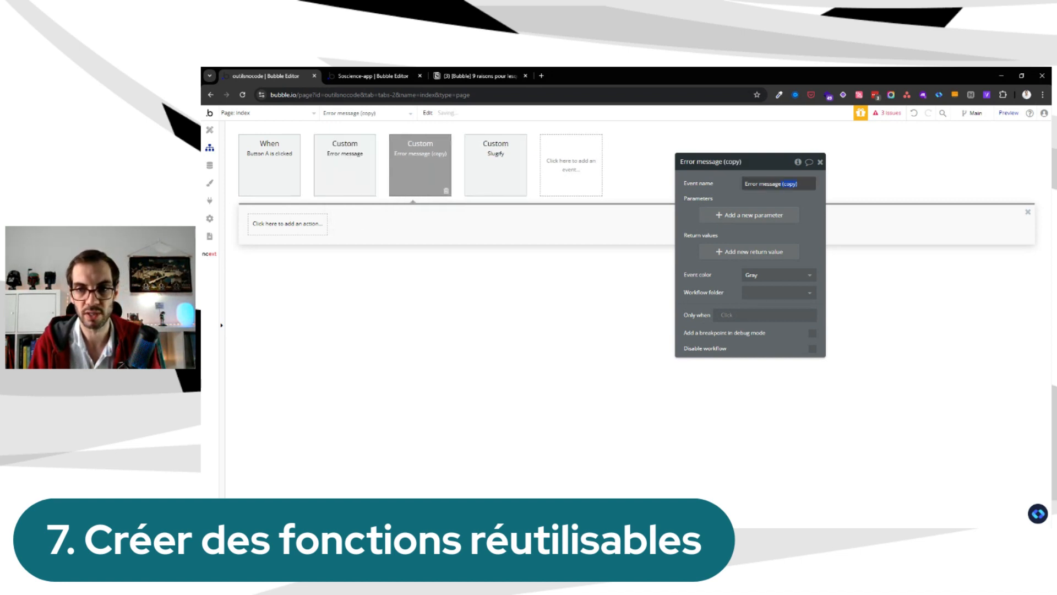
pyautogui.write('b')
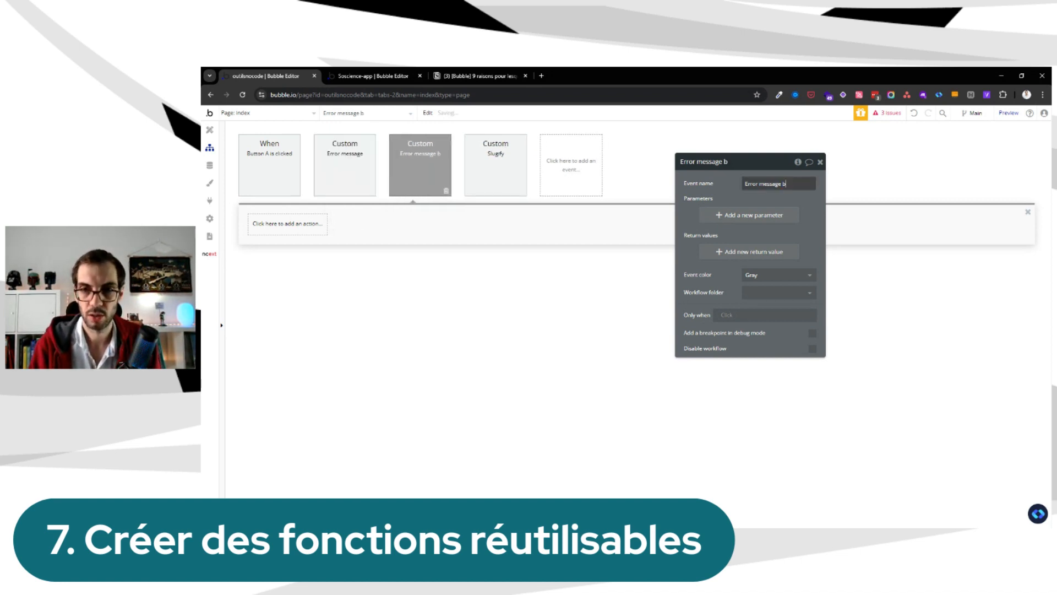
pyautogui.rightClick(547, 170)
pyautogui.click(570, 183)
pyautogui.rightClick(575, 180)
pyautogui.click(578, 182)
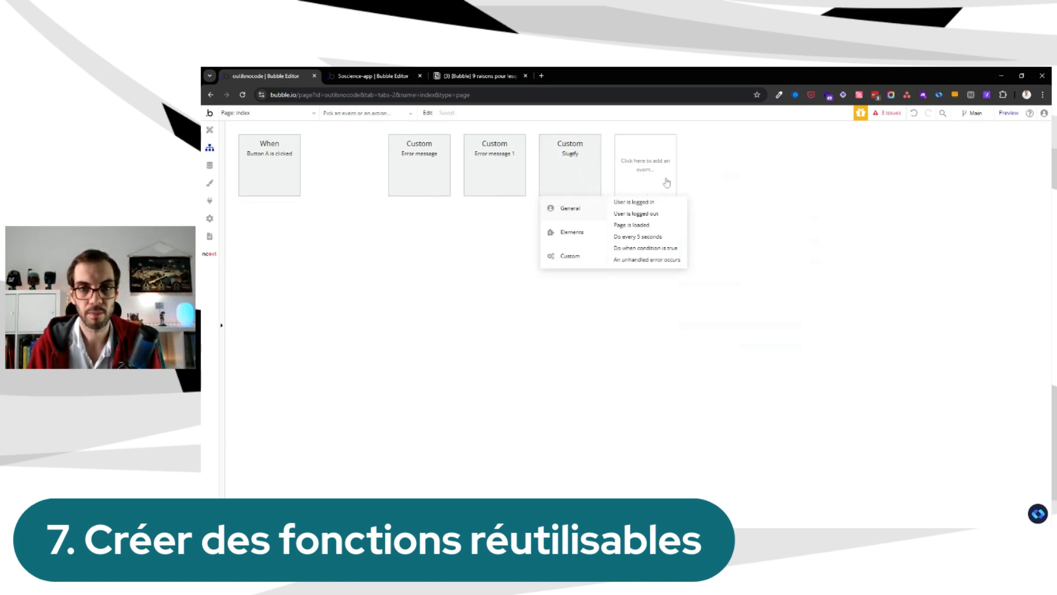
pyautogui.press('BackSpace')
# Add an action to the Error message event that triggers the custom event Error message 1
pyautogui.click(361, 155)
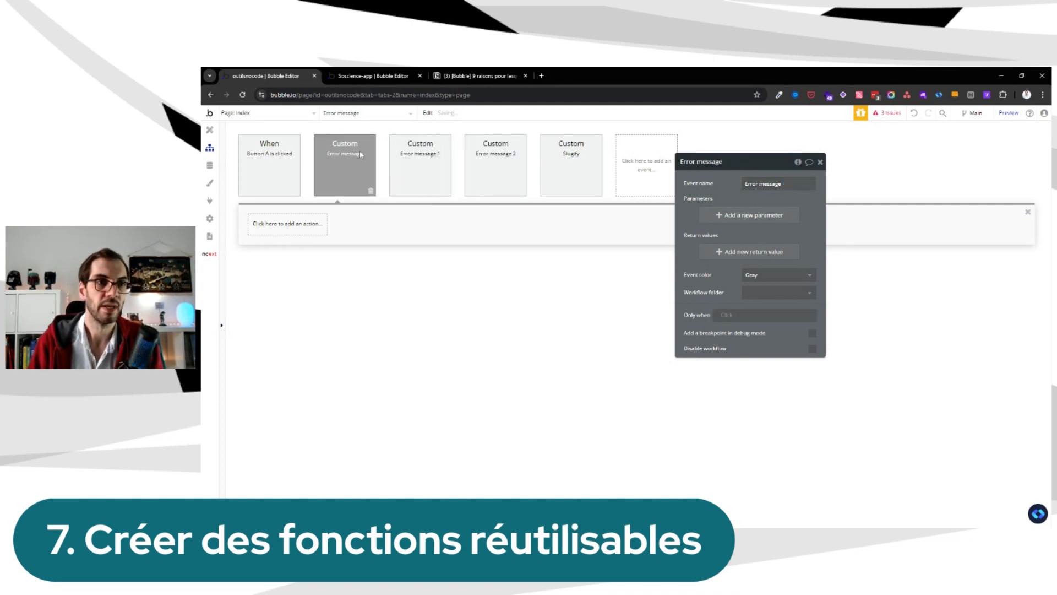
pyautogui.click(300, 224)
pyautogui.moveTo(277, 347)
pyautogui.moveTo(286, 373)
pyautogui.click(383, 265)
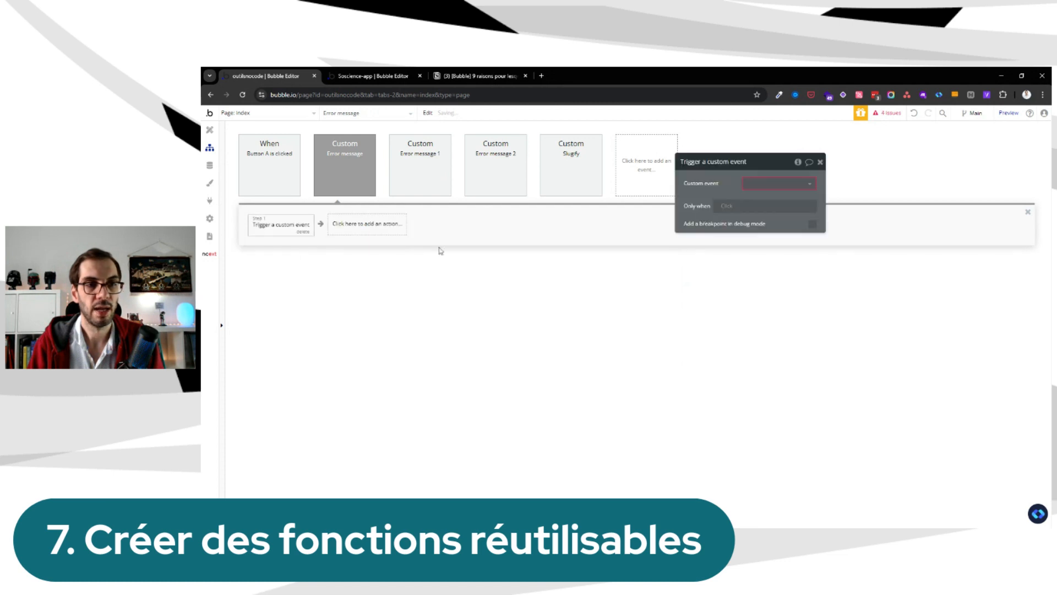
pyautogui.click(761, 194)
pyautogui.click(768, 214)
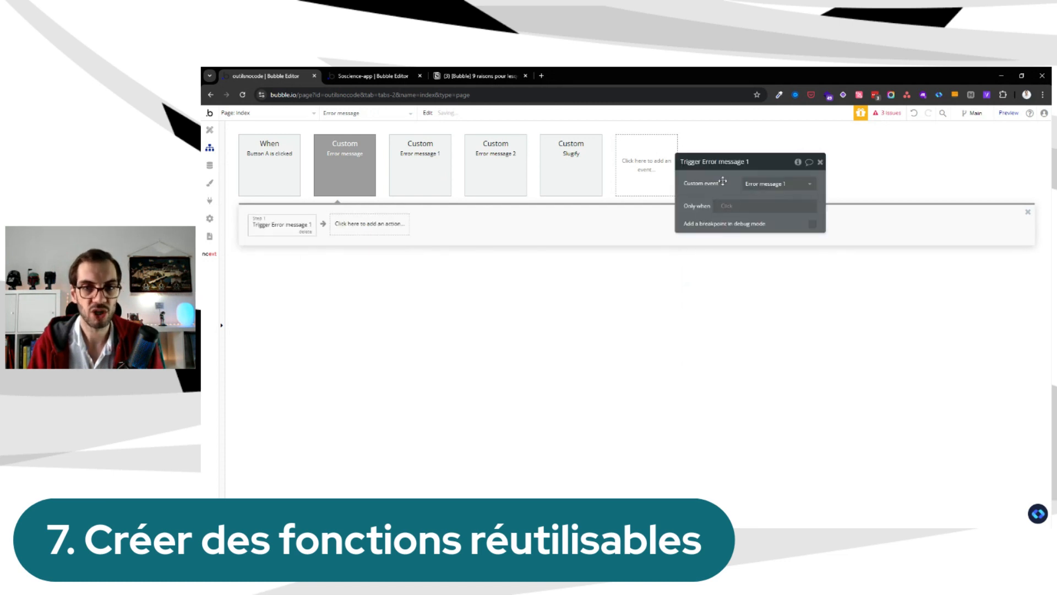
pyautogui.click(732, 208)
# Copy the trigger action as step 2 of the Error message event and set its custom event to Error message 2
pyautogui.click(300, 230)
pyautogui.rightClick(299, 229)
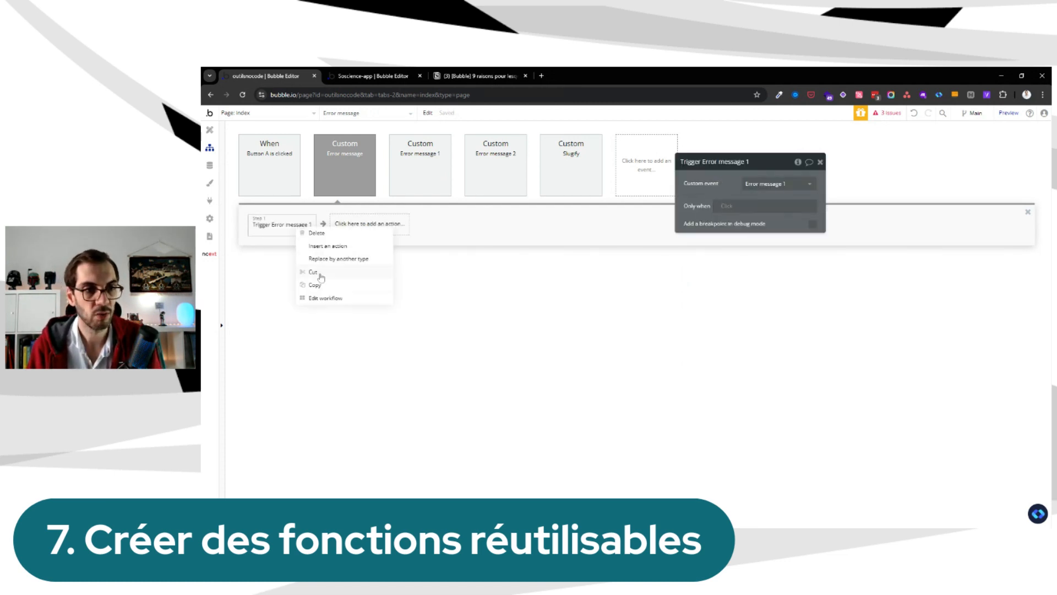
pyautogui.click(321, 284)
pyautogui.rightClick(352, 226)
pyautogui.click(360, 236)
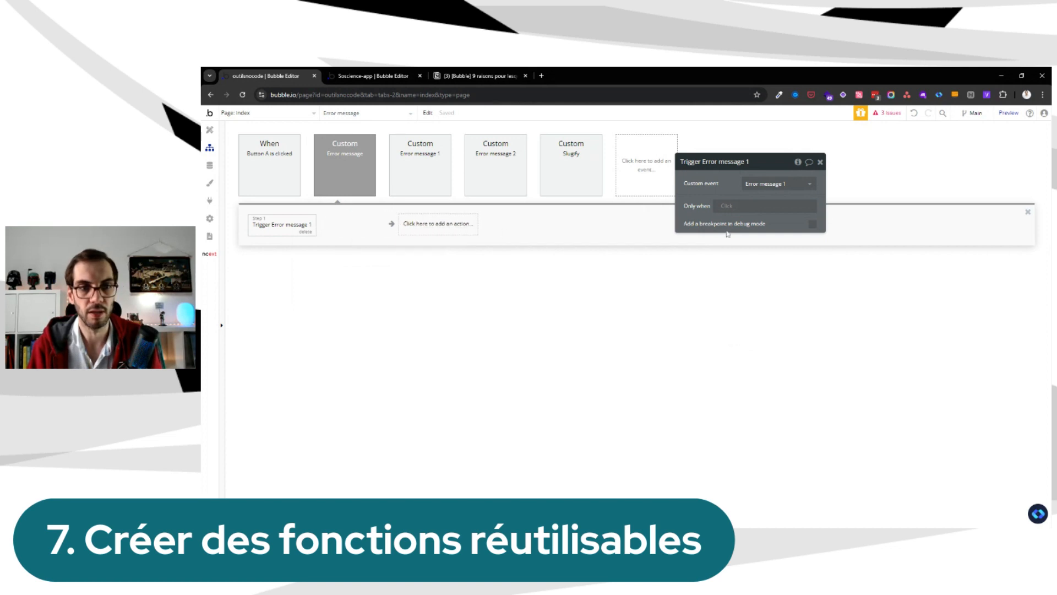
pyautogui.click(769, 189)
pyautogui.click(762, 220)
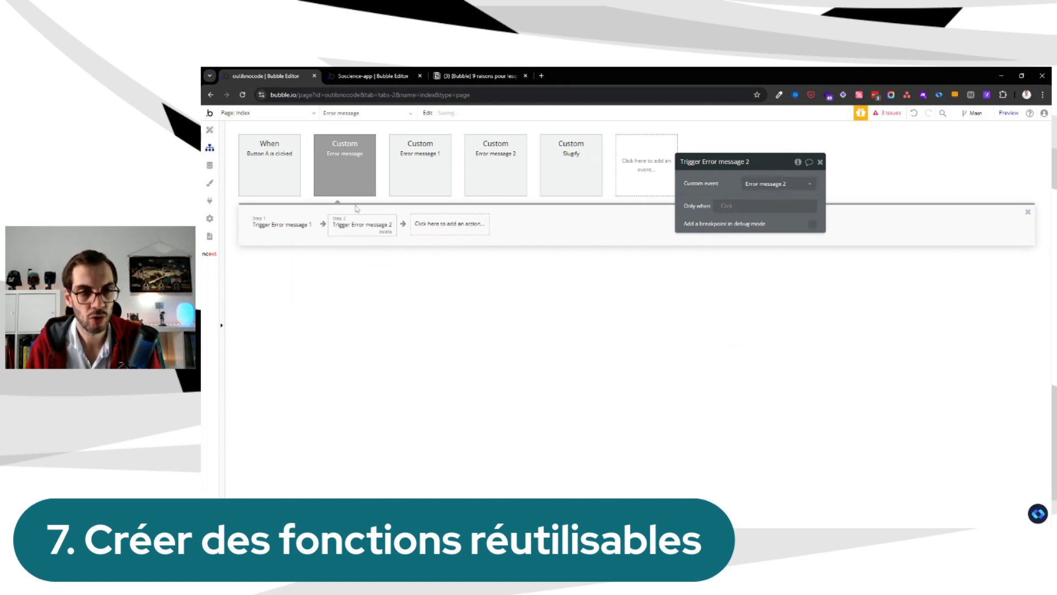
pyautogui.click(323, 227)
pyautogui.write('ret')
pyautogui.click(415, 280)
pyautogui.click(361, 227)
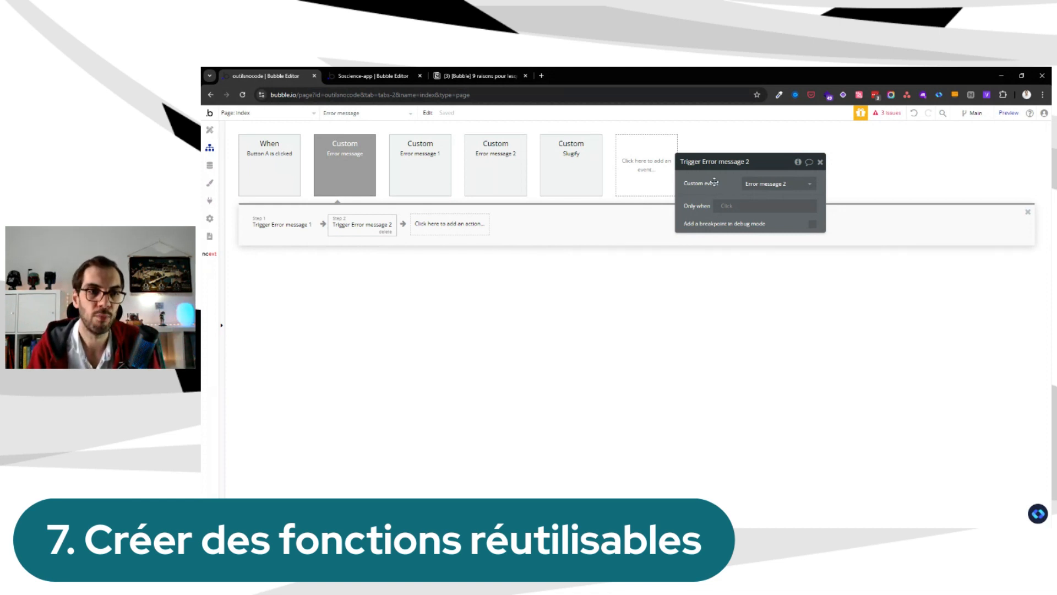
pyautogui.click(354, 178)
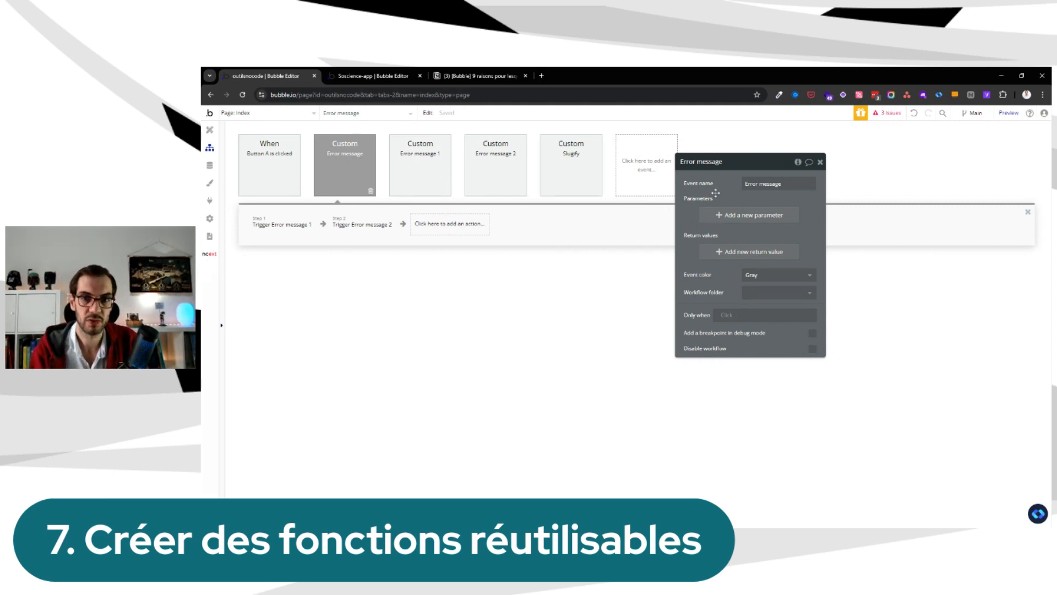
# Create a new custom event named "Upsert Tool" in the index page's workflows
pyautogui.click(661, 170)
pyautogui.moveTo(683, 256)
pyautogui.click(720, 204)
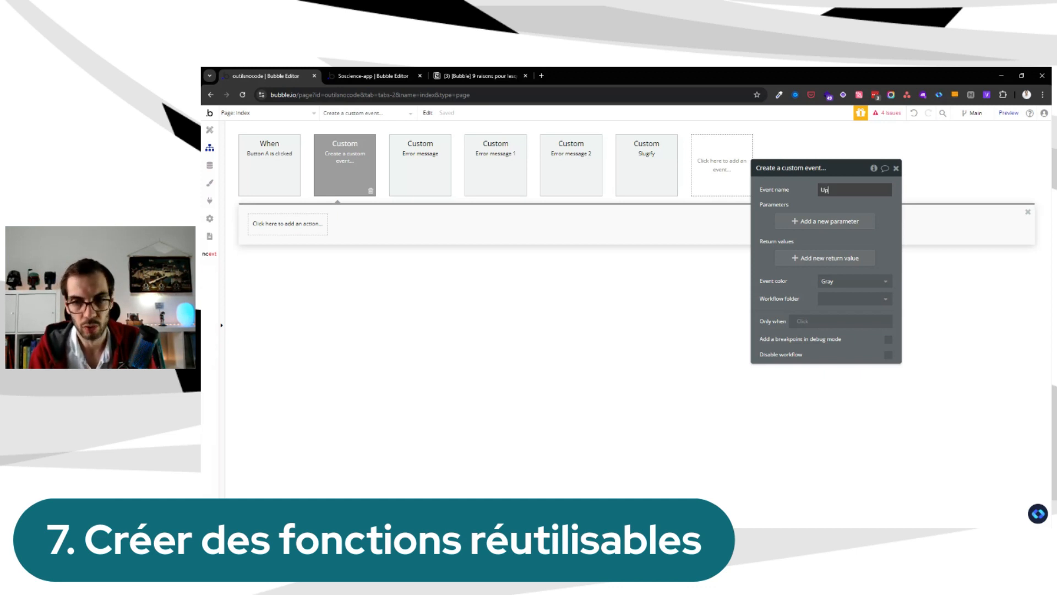
# Add a required parameter named "Tool" of type Tool to the Upsert Tool event
pyautogui.click(800, 221)
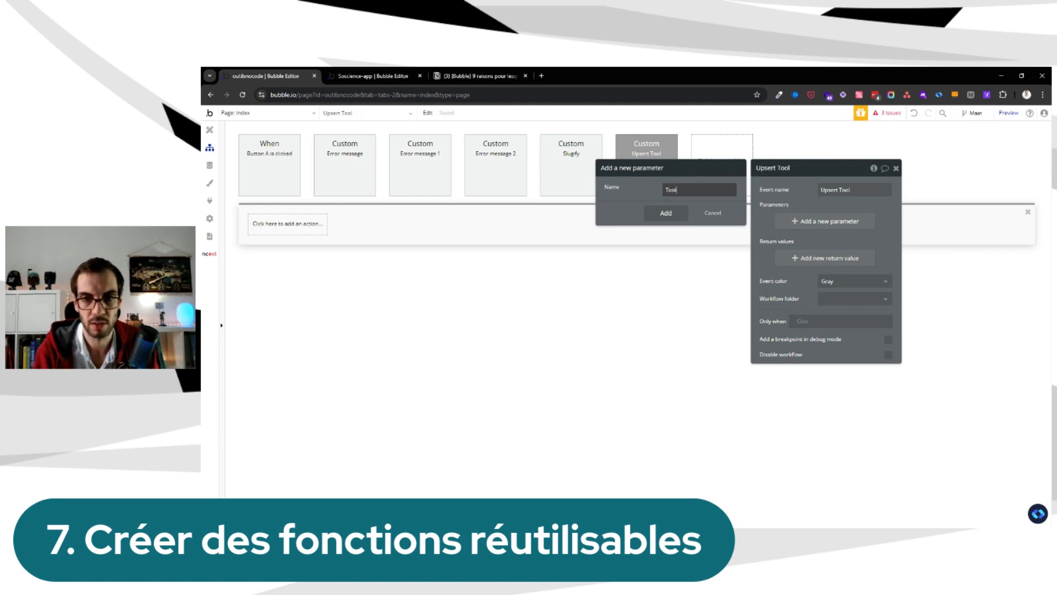
pyautogui.write('Tool')
pyautogui.click(700, 212)
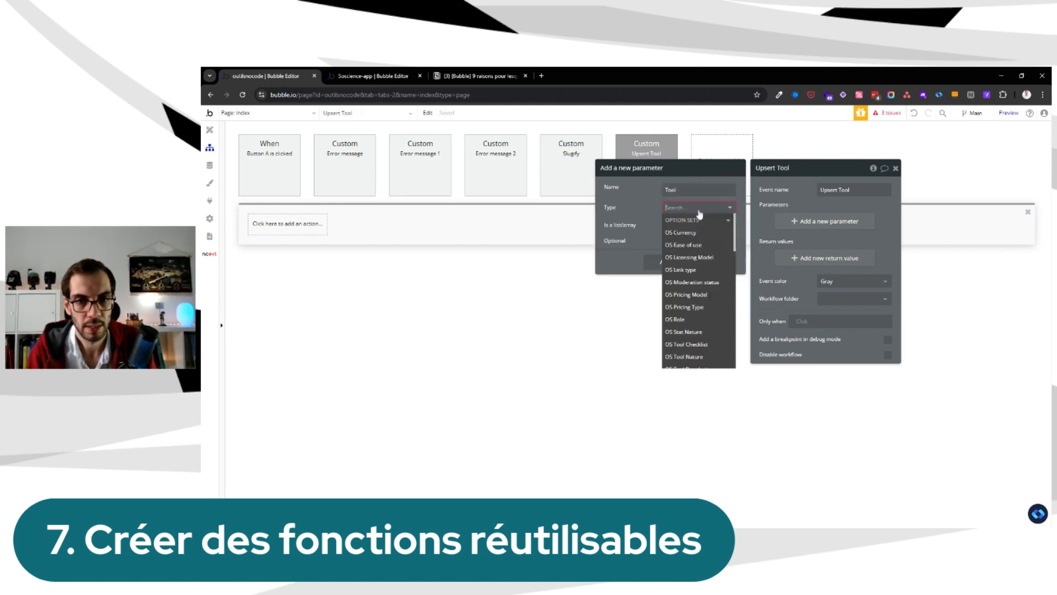
pyautogui.write('tool')
pyautogui.click(683, 295)
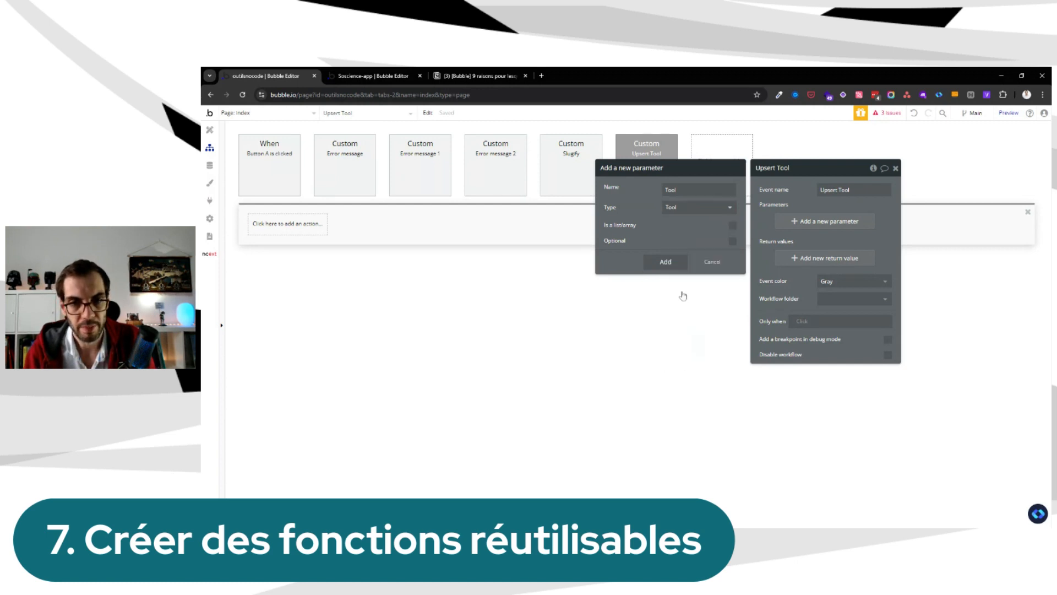
pyautogui.click(666, 261)
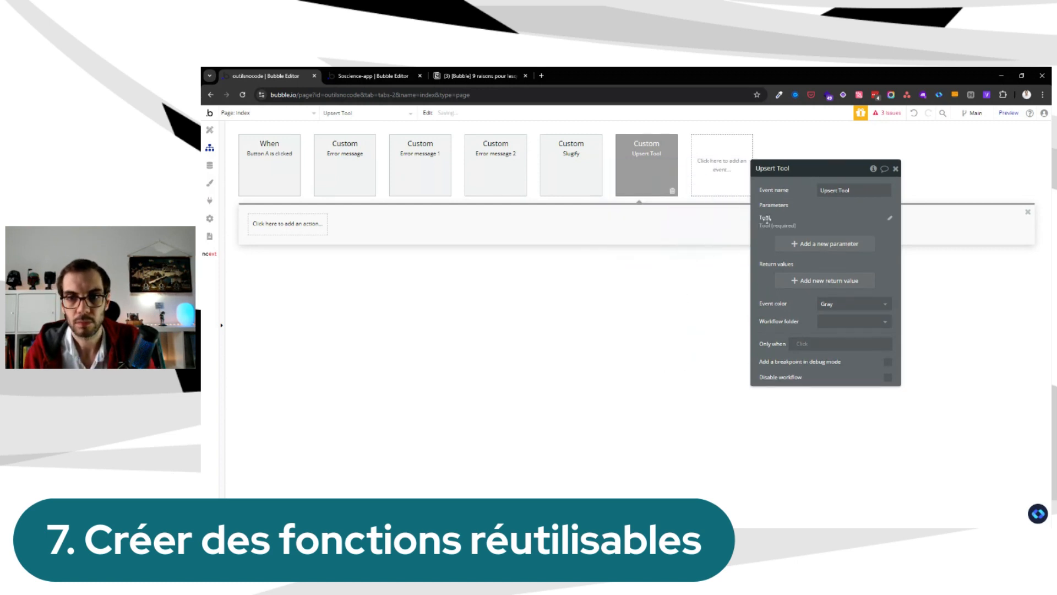
# Add a required return value labelled "Tool" of type Tool to the Upsert Tool event
pyautogui.click(813, 281)
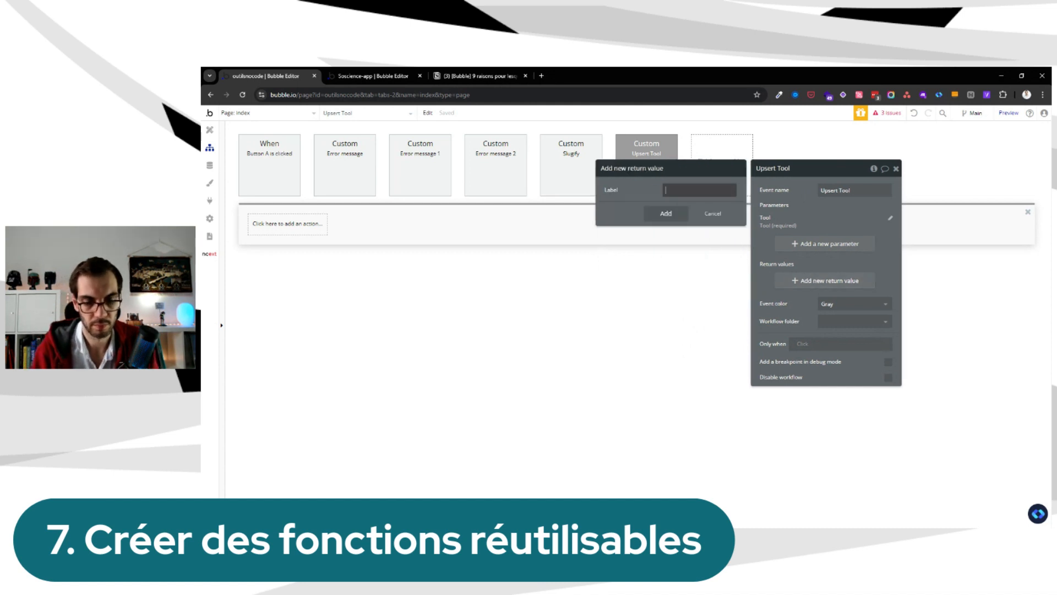
pyautogui.click(683, 208)
pyautogui.write('too')
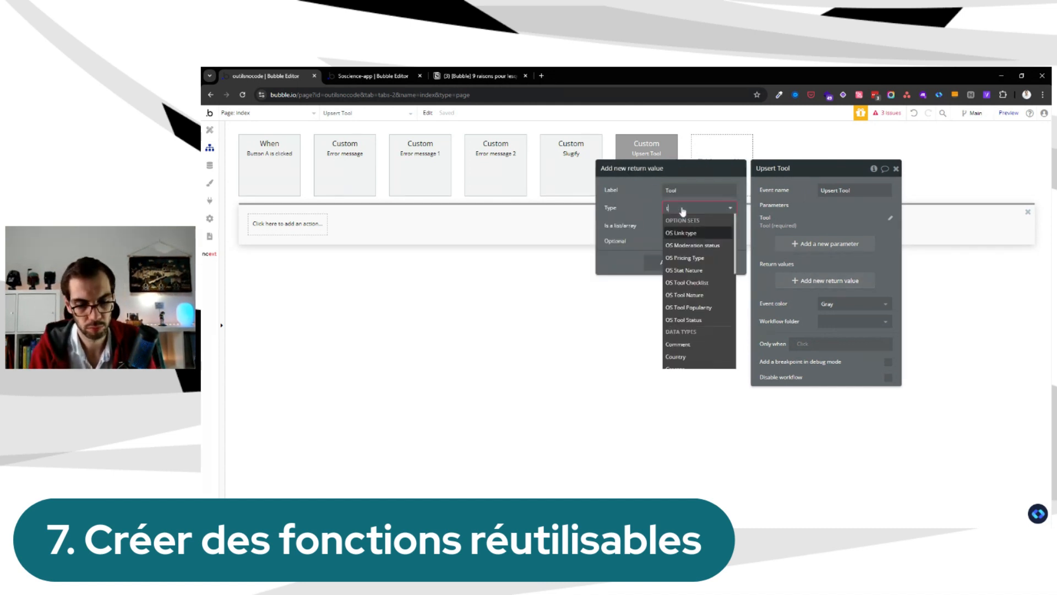
pyautogui.click(672, 295)
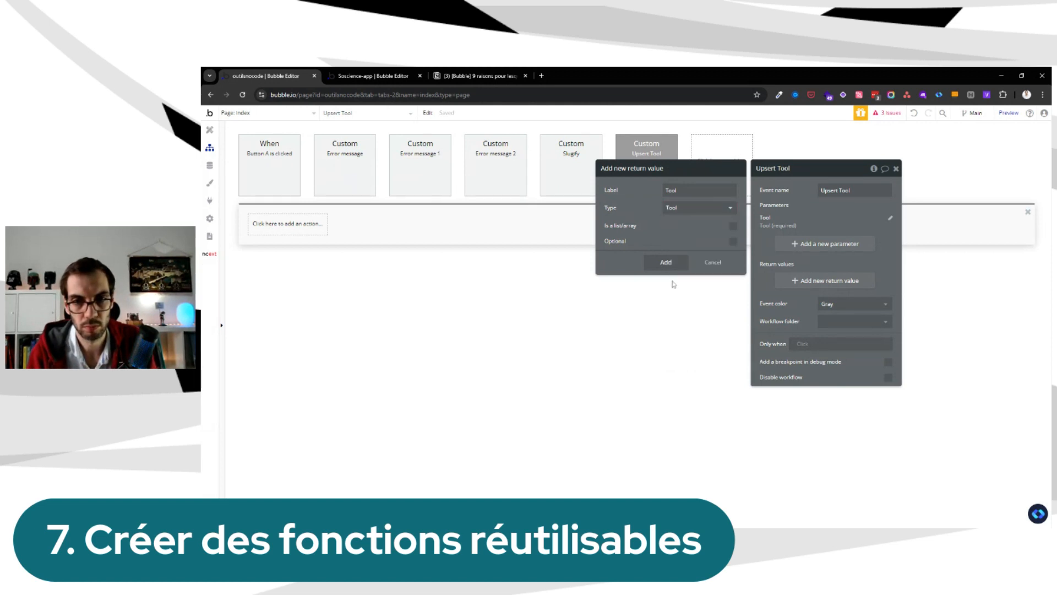
pyautogui.click(663, 262)
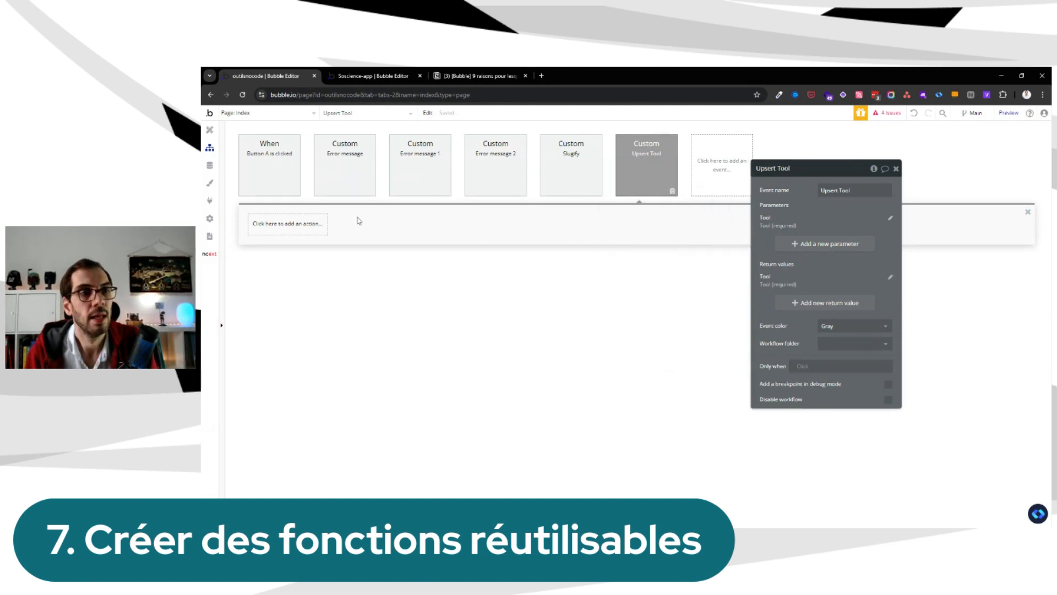
# Add a Create a new thing action to the Upsert Tool event with its type set to Tool
pyautogui.click(300, 225)
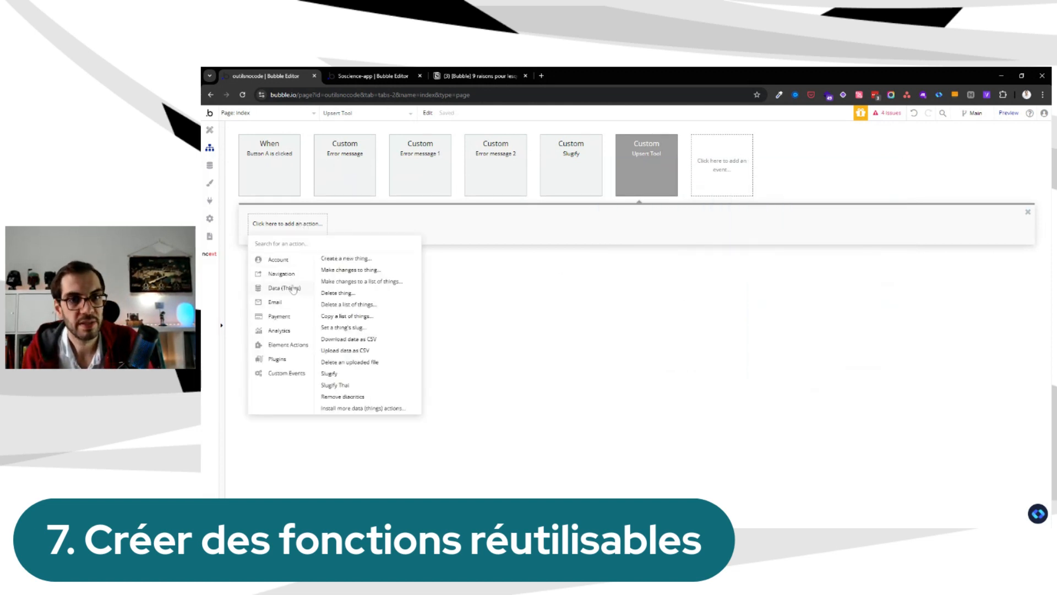
pyautogui.moveTo(310, 302)
pyautogui.click(380, 259)
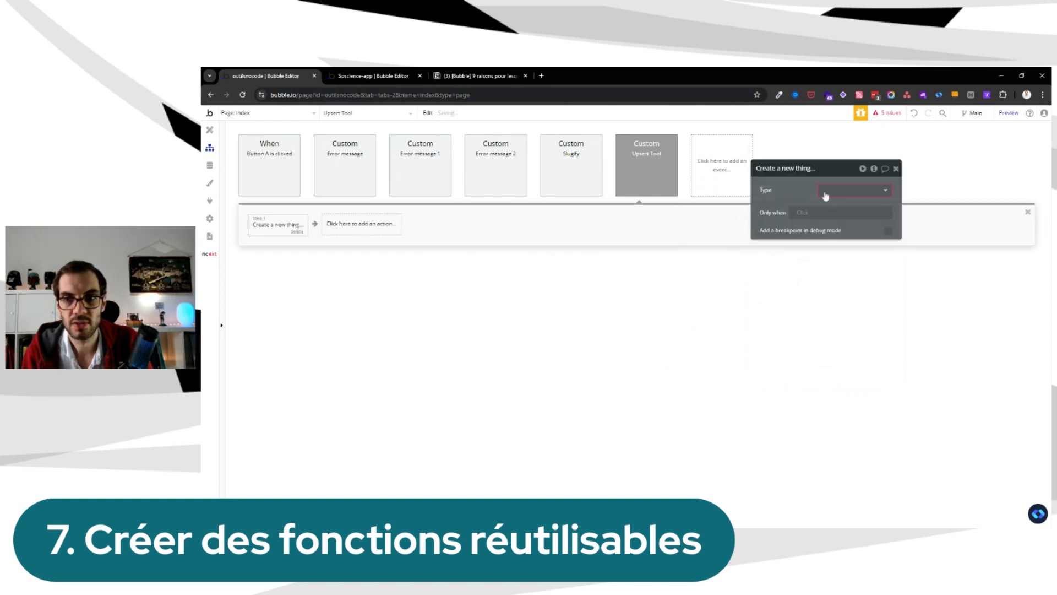
pyautogui.click(826, 190)
pyautogui.scroll(-3, 836, 204)
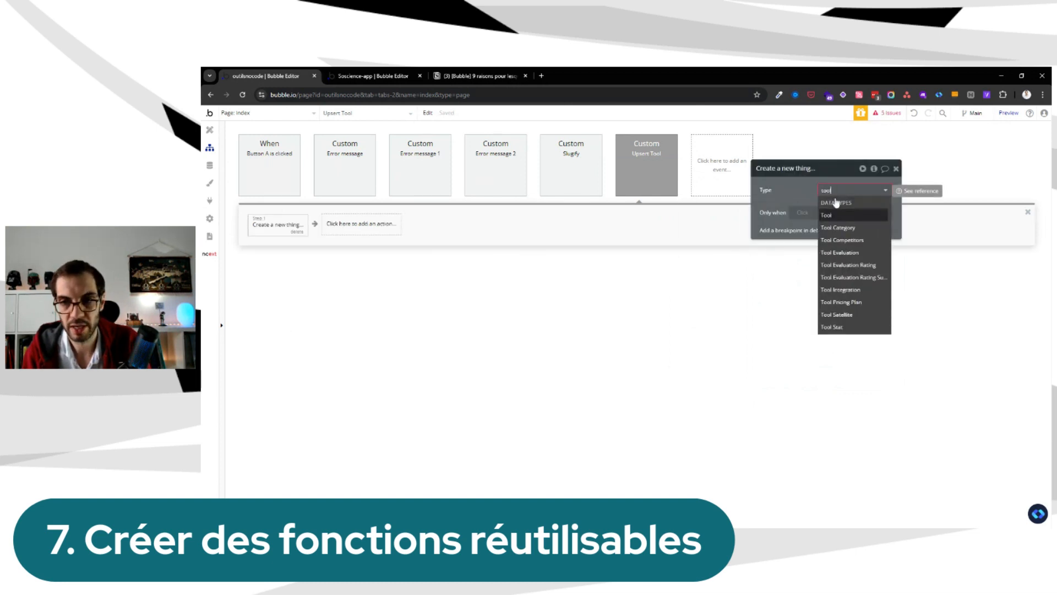
pyautogui.click(837, 215)
# Restrict the Create a new Tool action to run only when the Tool parameter is empty
pyautogui.click(803, 255)
pyautogui.click(819, 299)
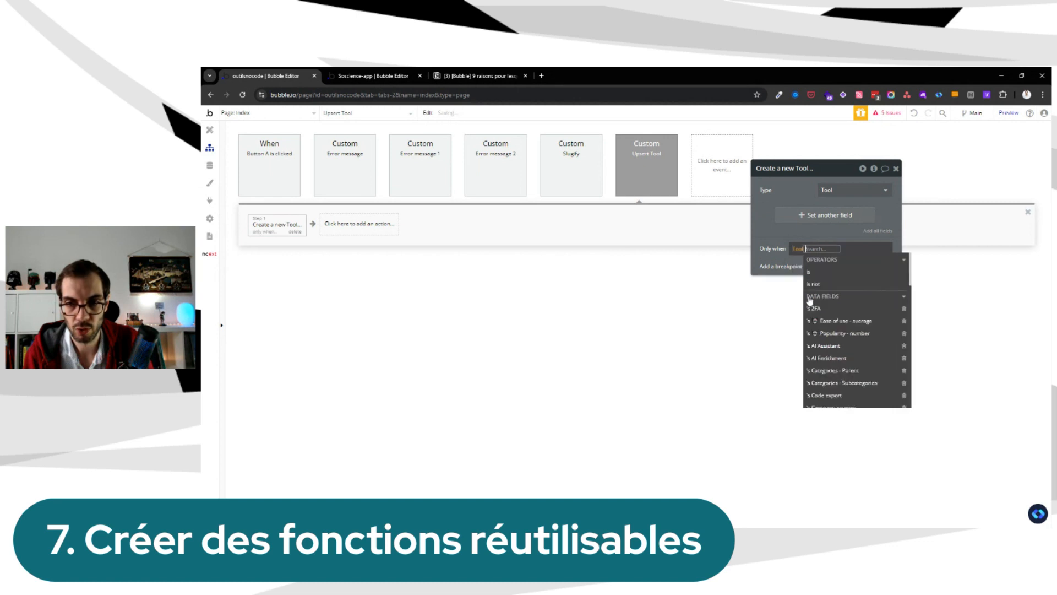
pyautogui.click(825, 300)
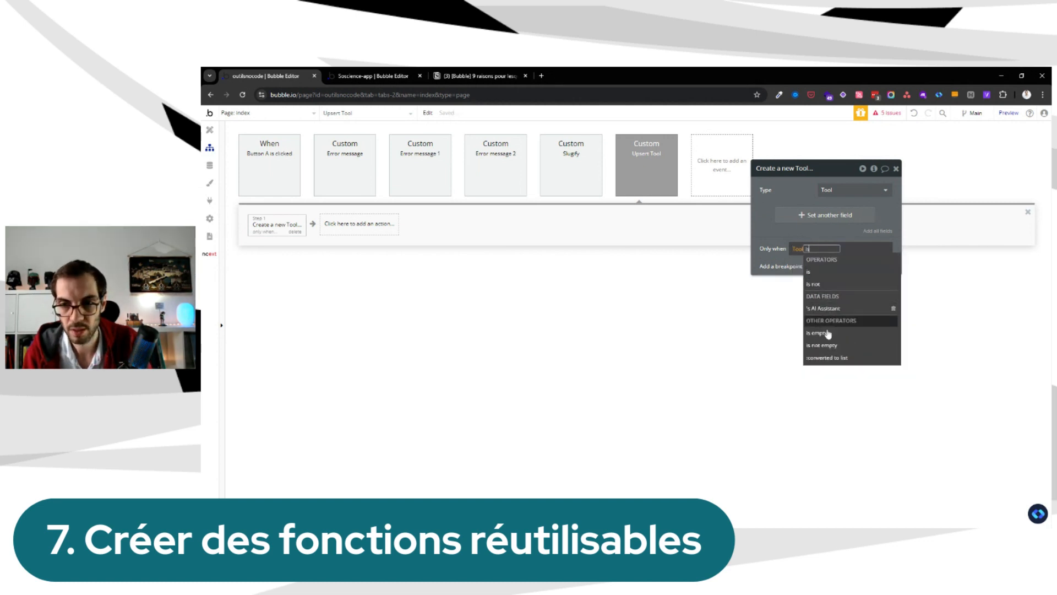
pyautogui.click(823, 329)
pyautogui.click(812, 235)
# Add a Return data action as step 2 that returns the result of step 1 as Tool
pyautogui.click(361, 223)
pyautogui.write('et')
pyautogui.click(341, 281)
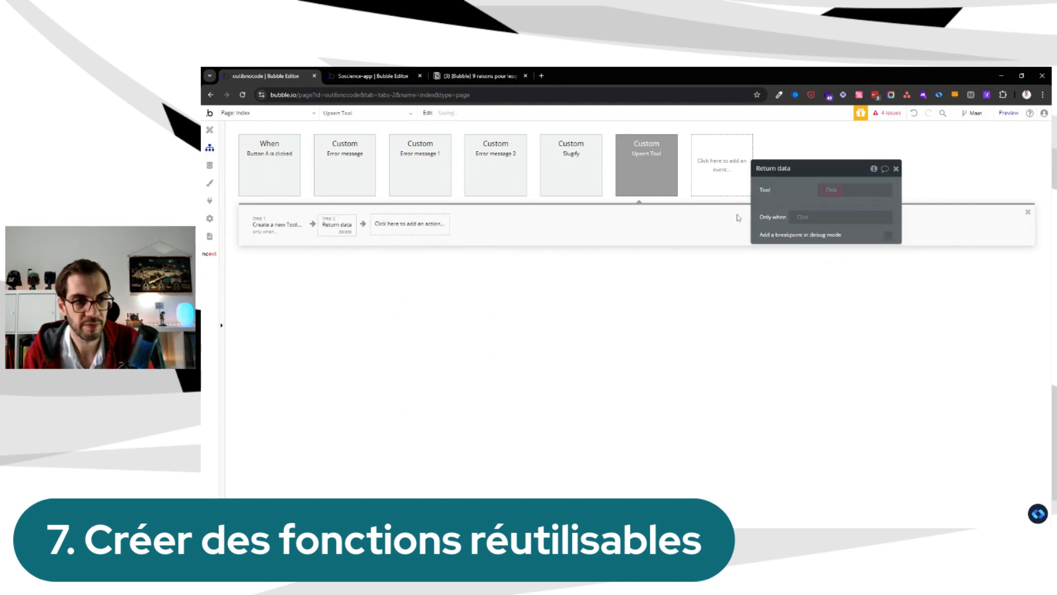
pyautogui.click(848, 190)
pyautogui.click(811, 206)
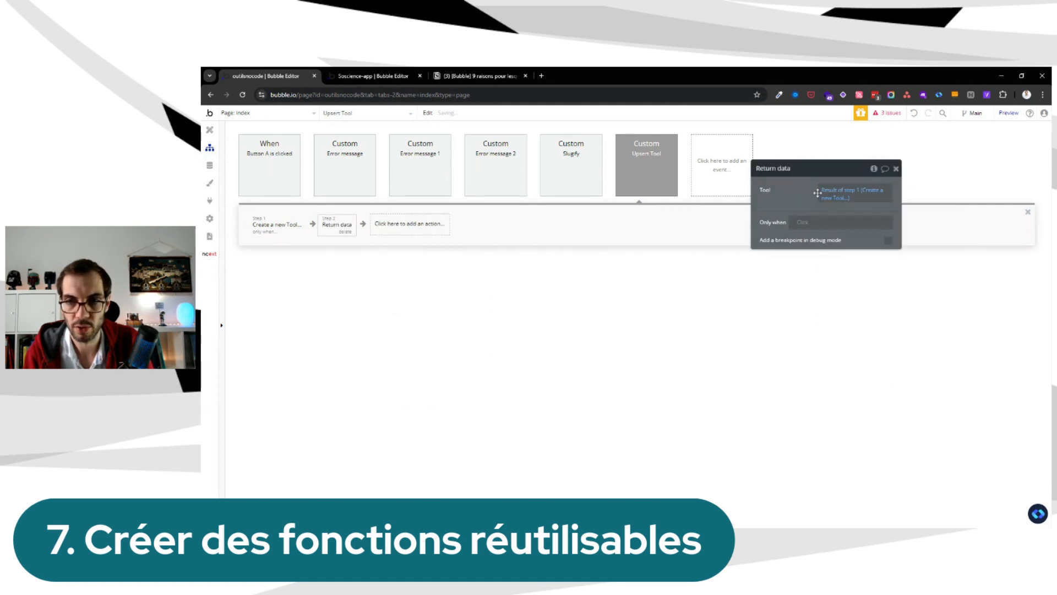
# Make the step 2 Return data action run only when the result of step 1 is not empty
pyautogui.click(801, 222)
pyautogui.write('res')
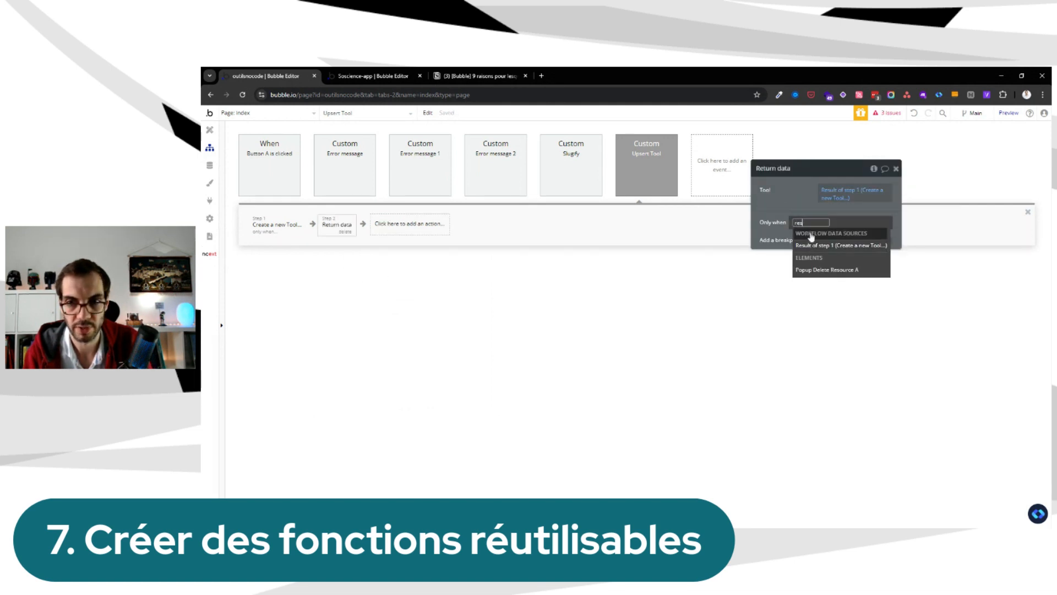
pyautogui.click(821, 245)
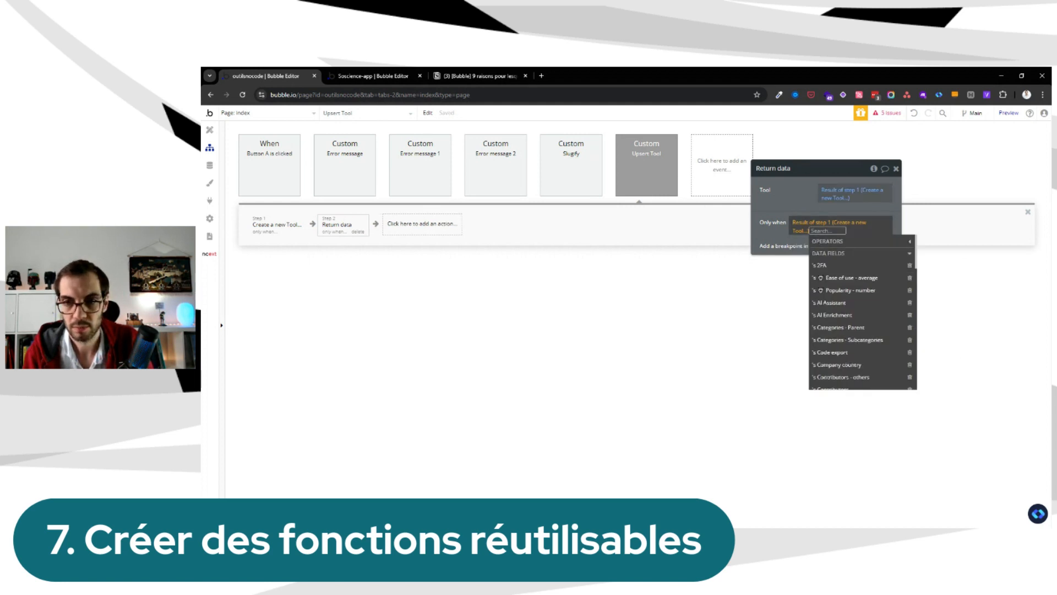
pyautogui.write('is')
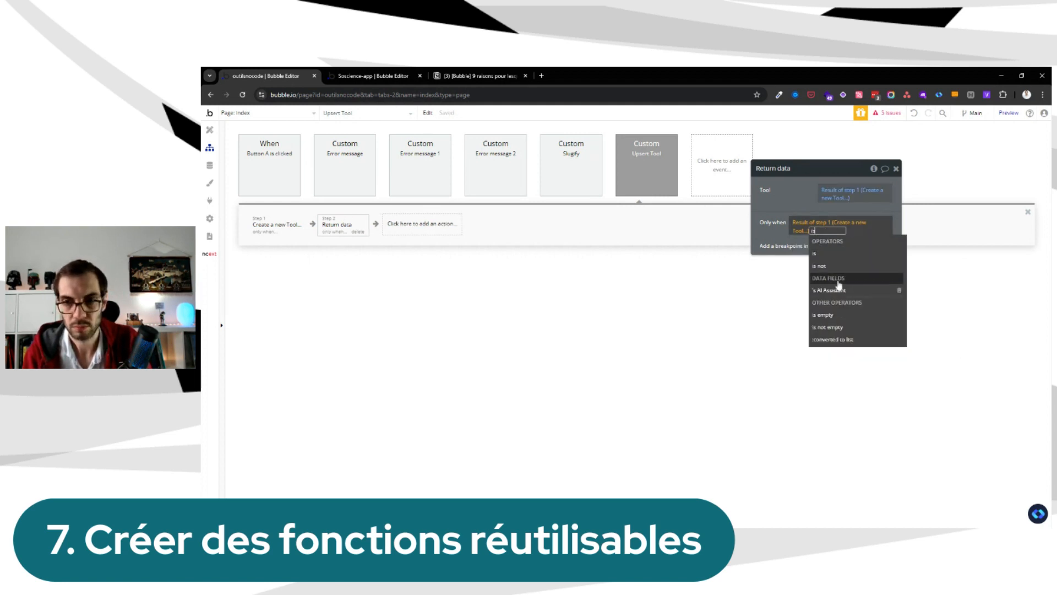
pyautogui.click(835, 327)
pyautogui.click(800, 193)
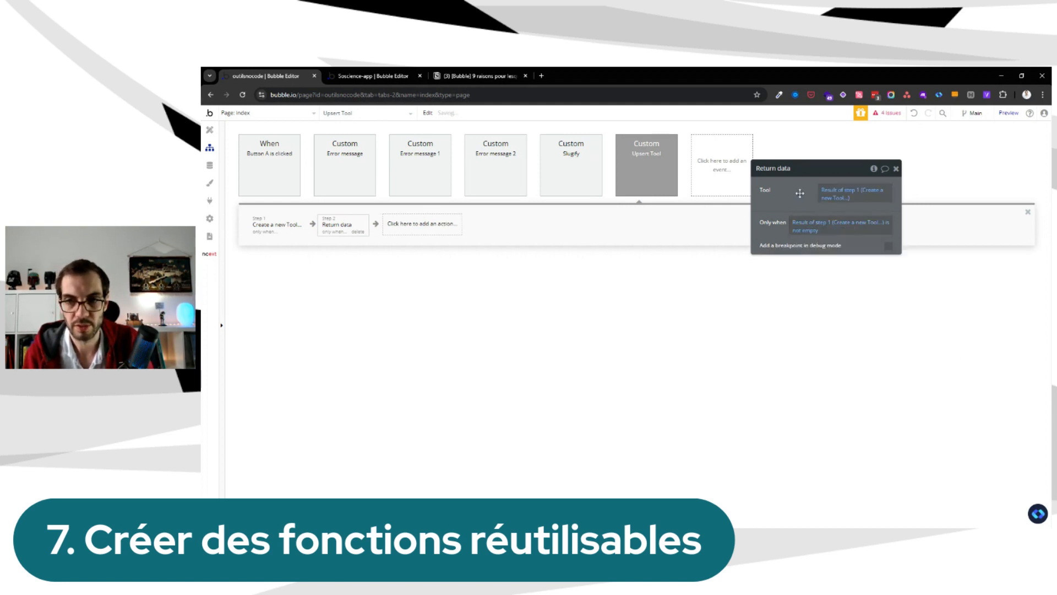
# Add a second Return data action as step 3 that returns the Tool parameter without a condition
pyautogui.click(410, 223)
pyautogui.write('ret')
pyautogui.click(441, 261)
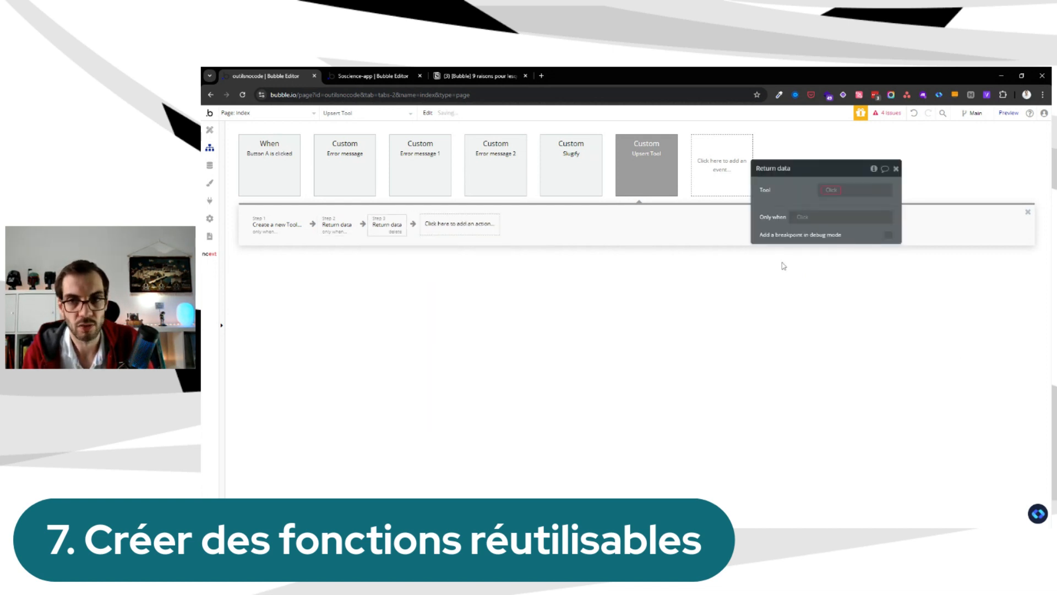
pyautogui.click(843, 190)
pyautogui.click(840, 230)
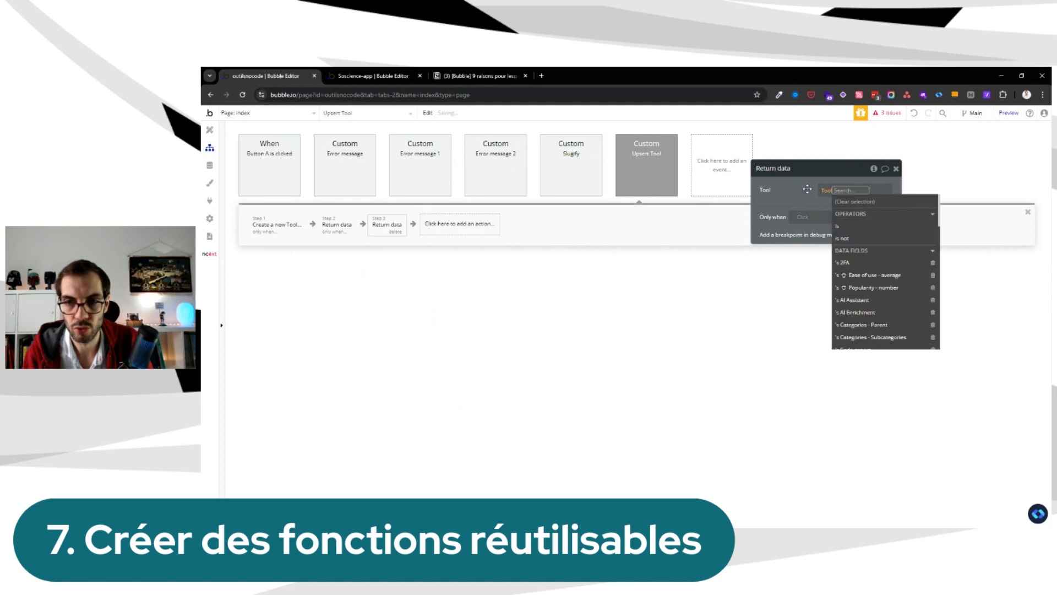
pyautogui.click(807, 190)
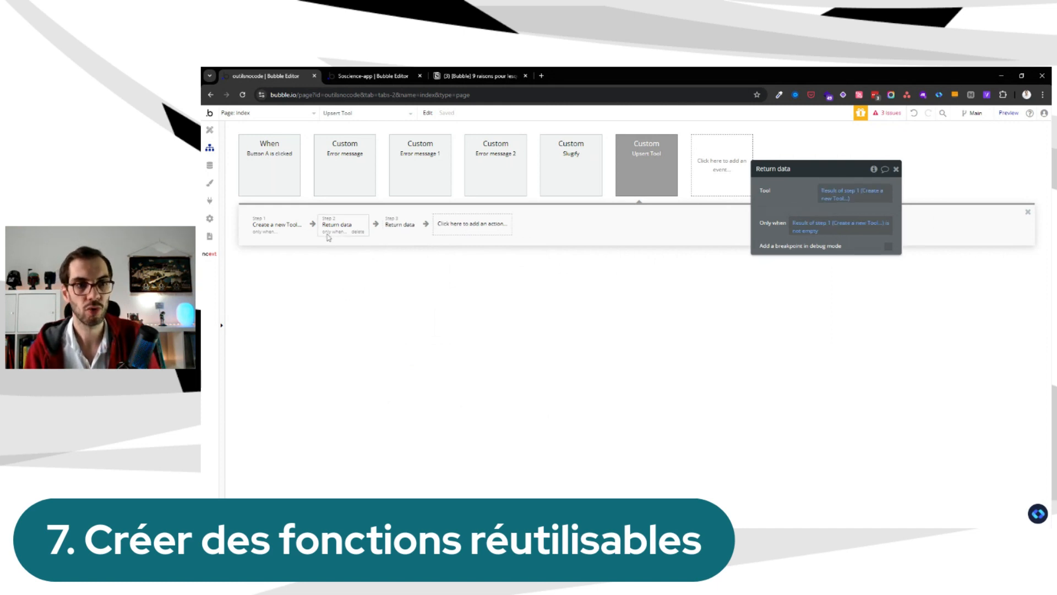
# Review the Upsert Tool event's create and return actions, along with its parameter and return value settings
pyautogui.click(286, 226)
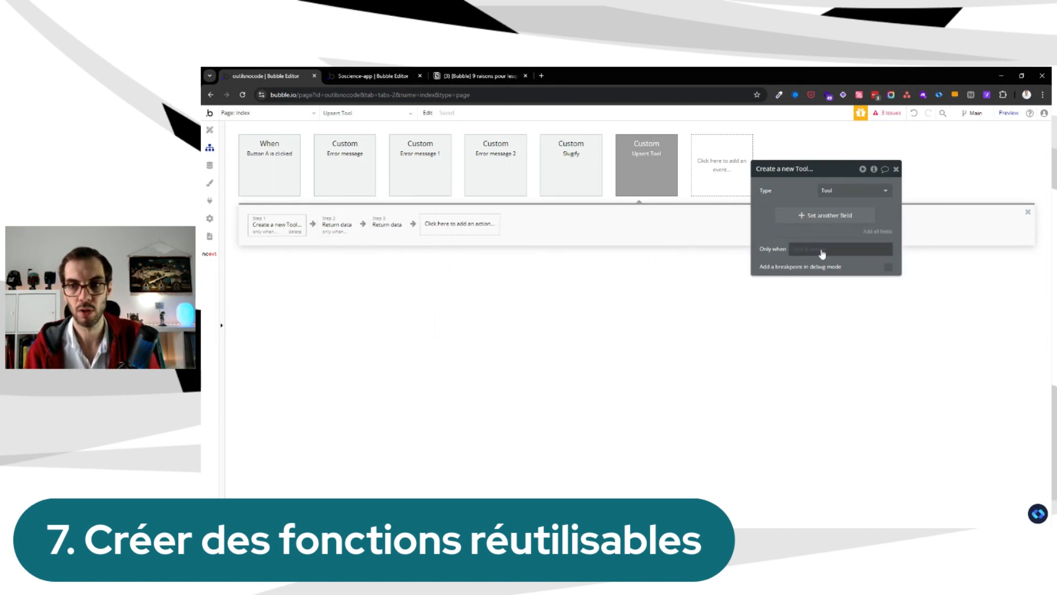
pyautogui.click(337, 225)
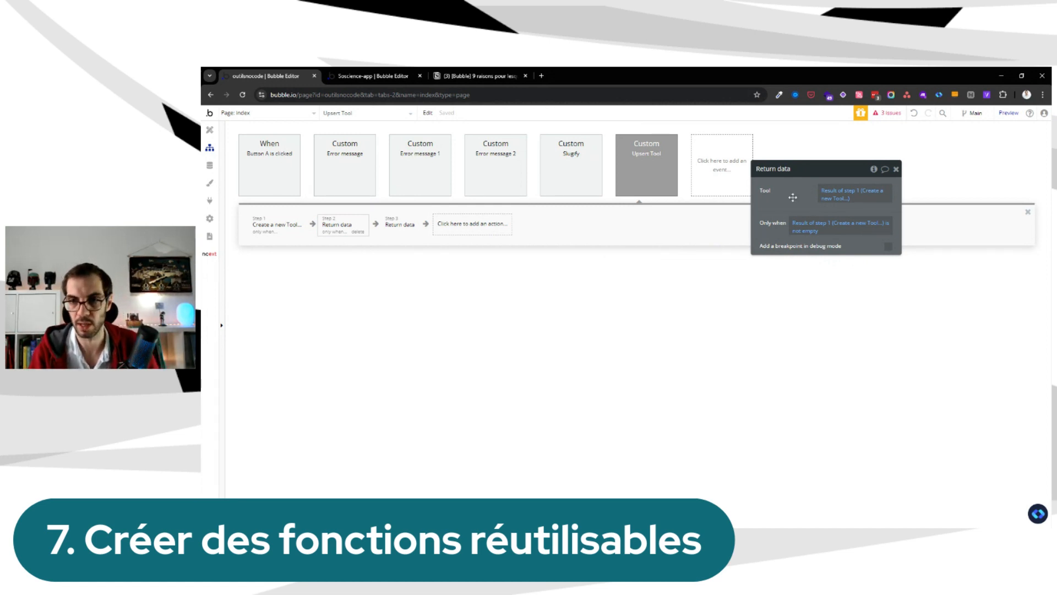
pyautogui.click(388, 225)
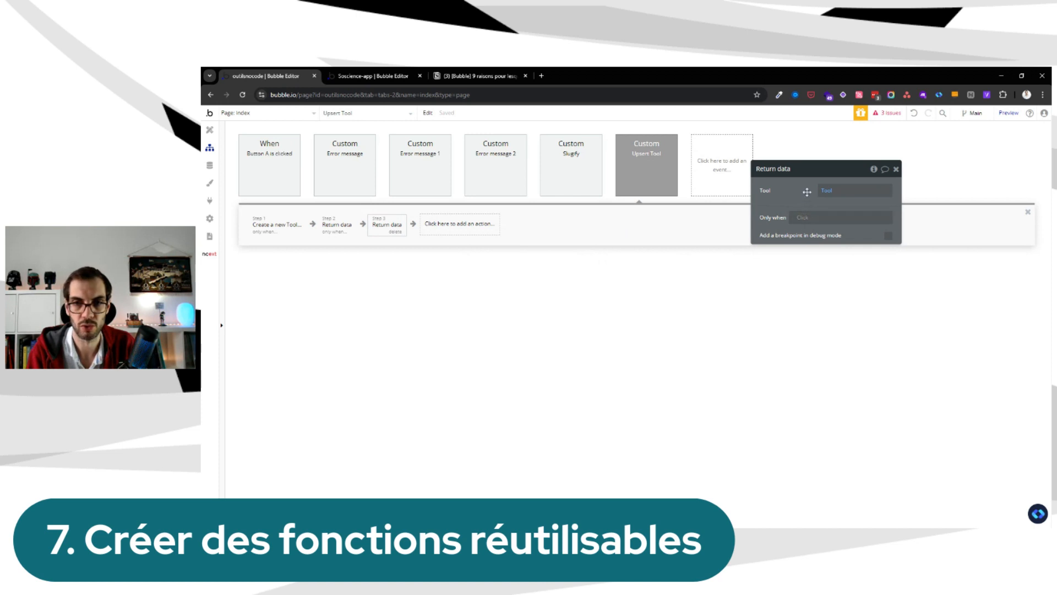
pyautogui.moveTo(807, 188); pyautogui.dragTo(798, 273)
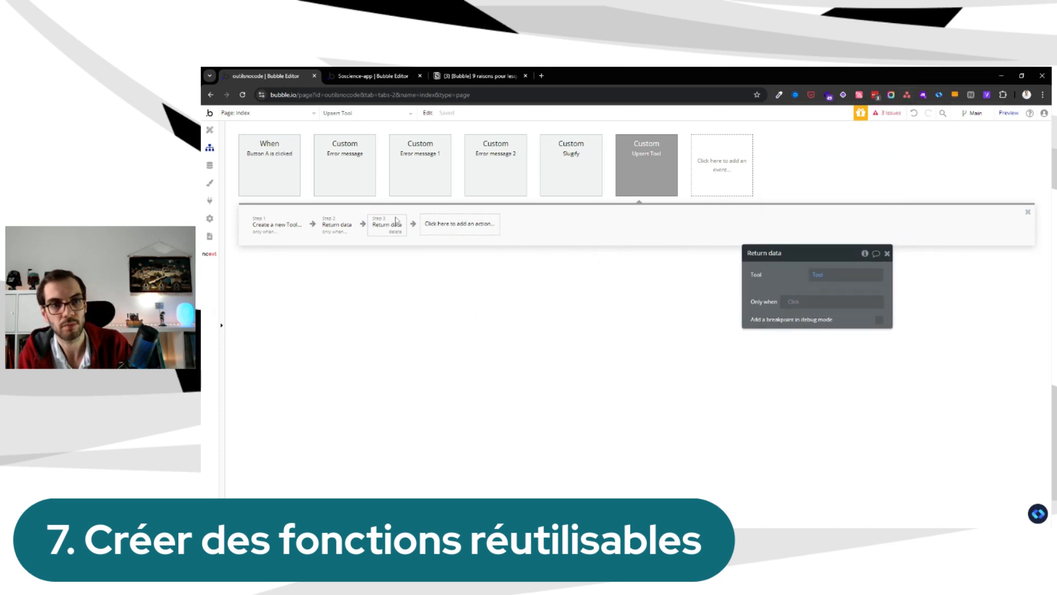
pyautogui.click(668, 175)
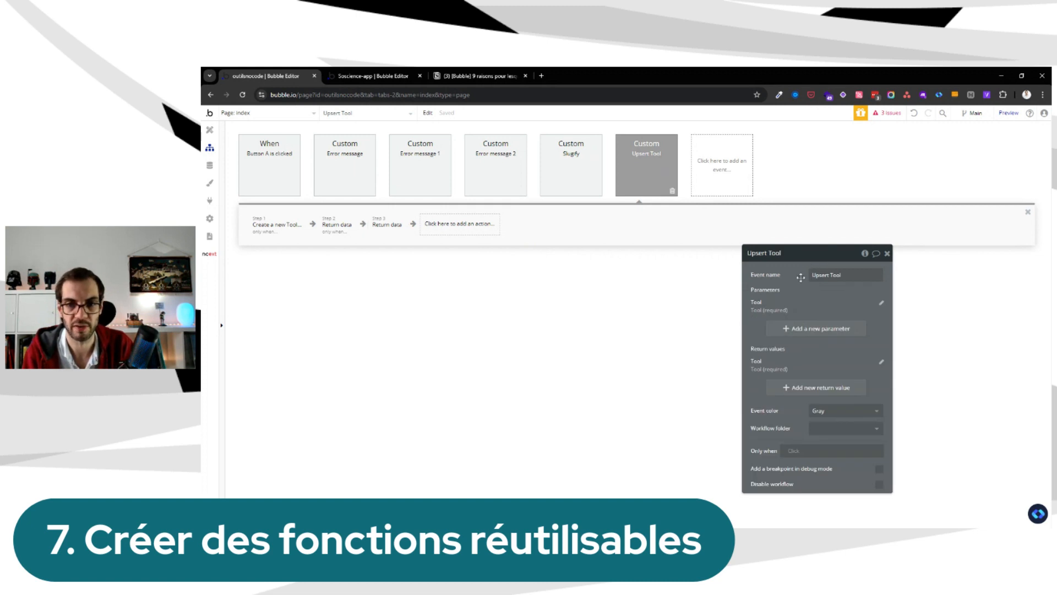
pyautogui.moveTo(802, 274); pyautogui.dragTo(830, 173)
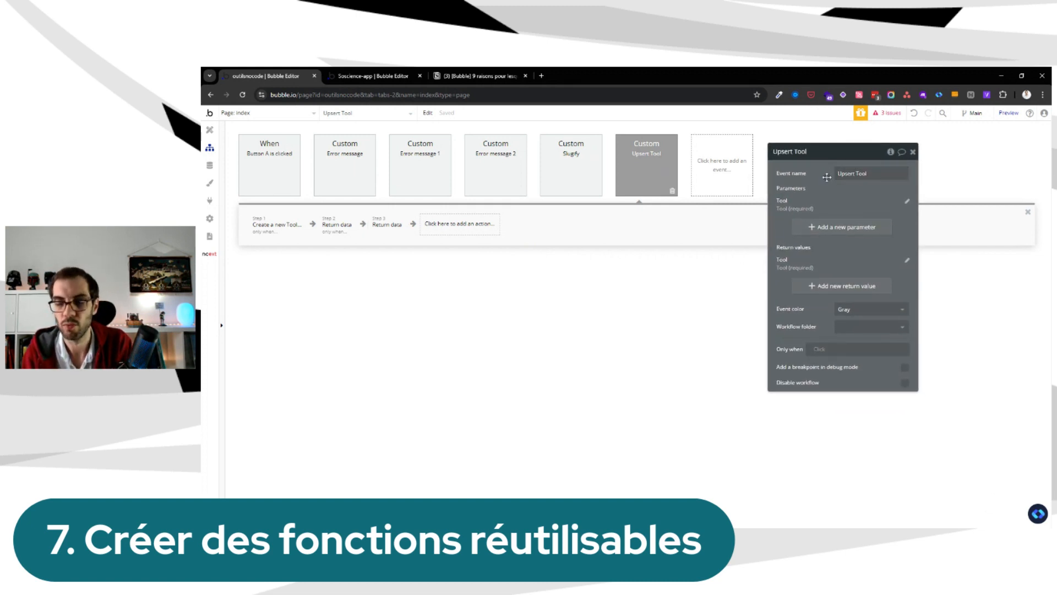
pyautogui.click(831, 228)
pyautogui.click(739, 218)
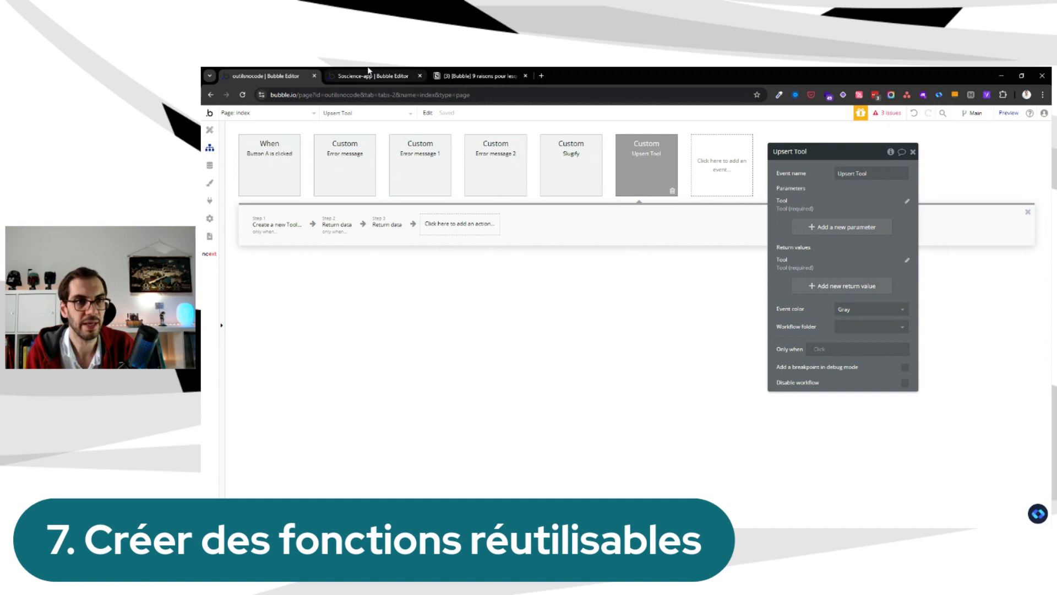
pyautogui.click(232, 115)
pyautogui.click(230, 119)
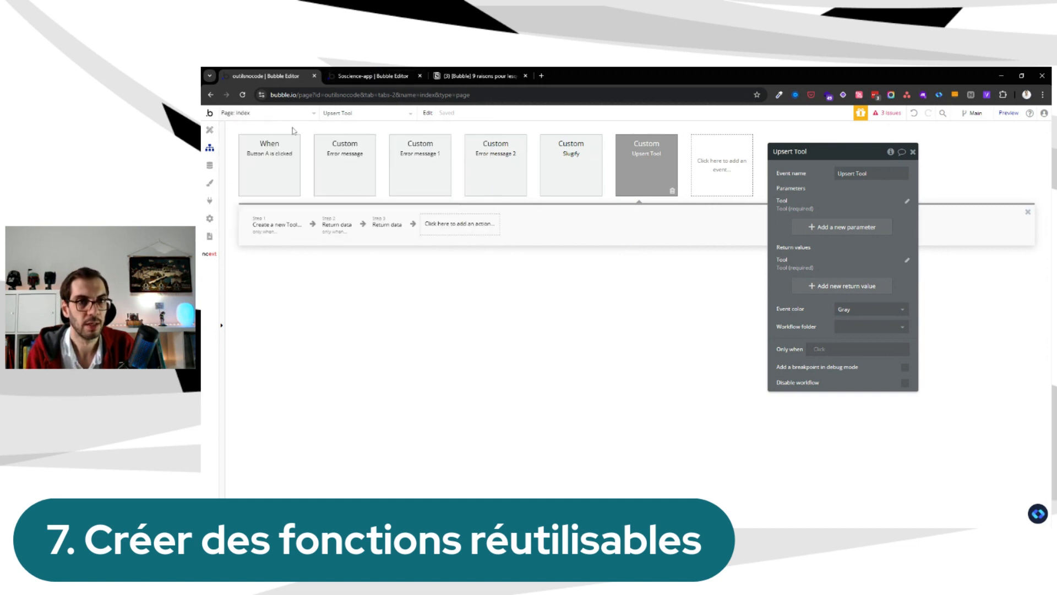
pyautogui.click(209, 131)
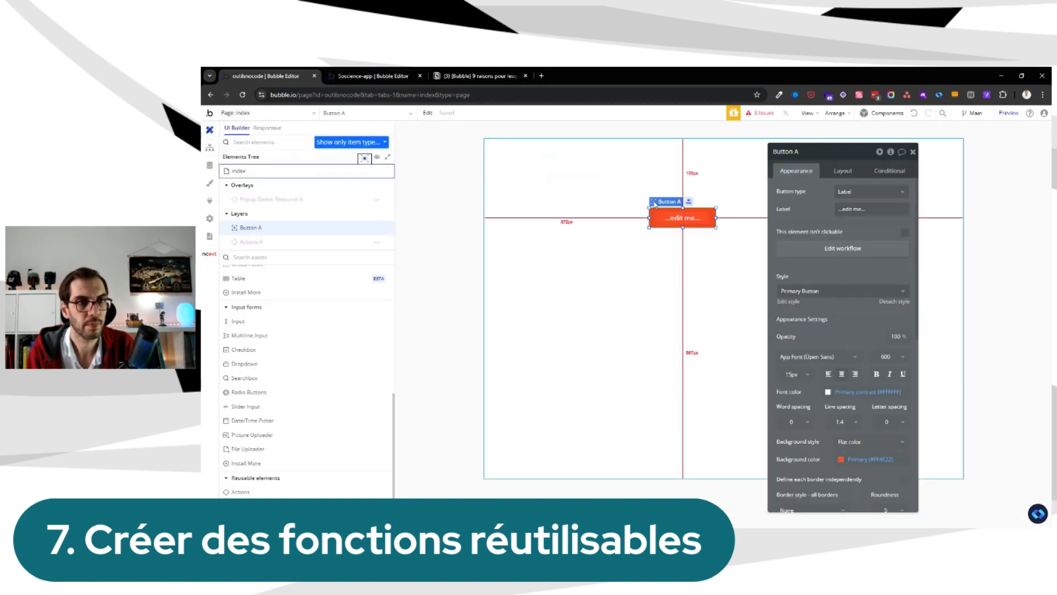
pyautogui.click(209, 147)
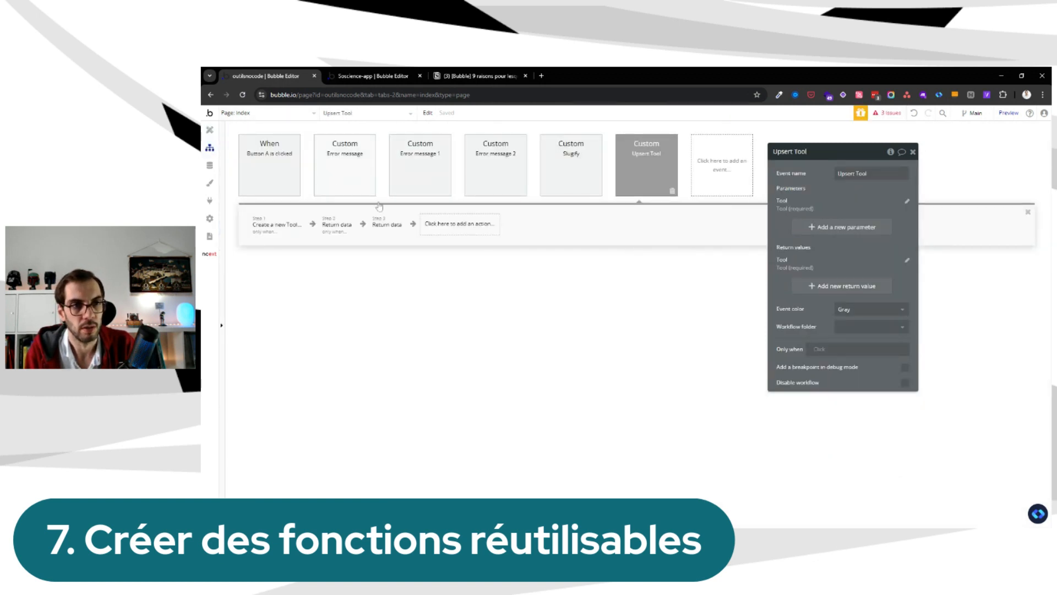
# Add an action to the Button A click workflow as step 2 that triggers the Upsert Tool custom event
pyautogui.click(276, 190)
pyautogui.click(373, 229)
pyautogui.click(330, 226)
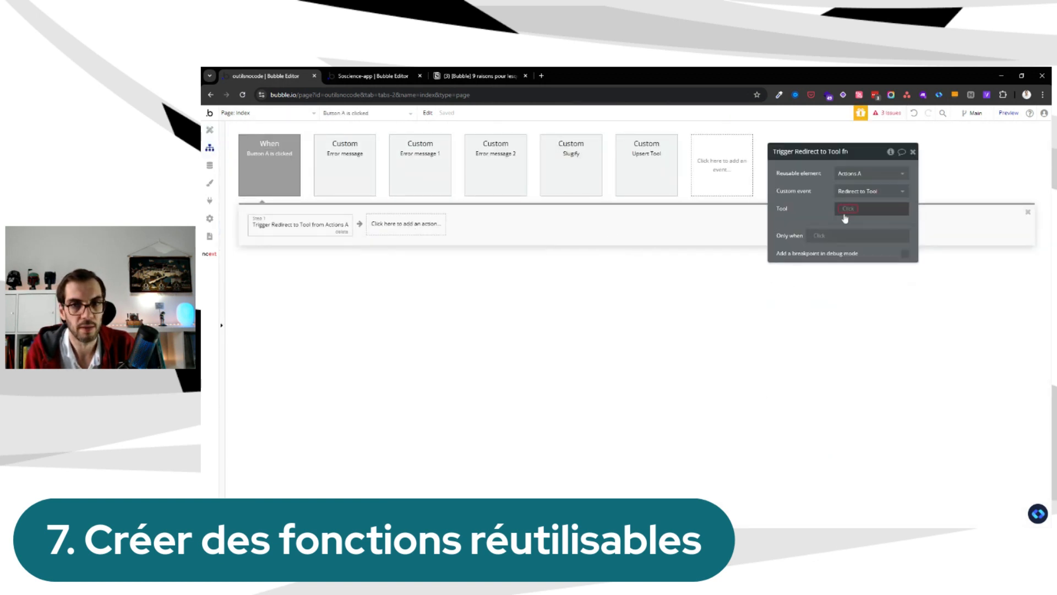
pyautogui.click(420, 224)
pyautogui.moveTo(410, 376)
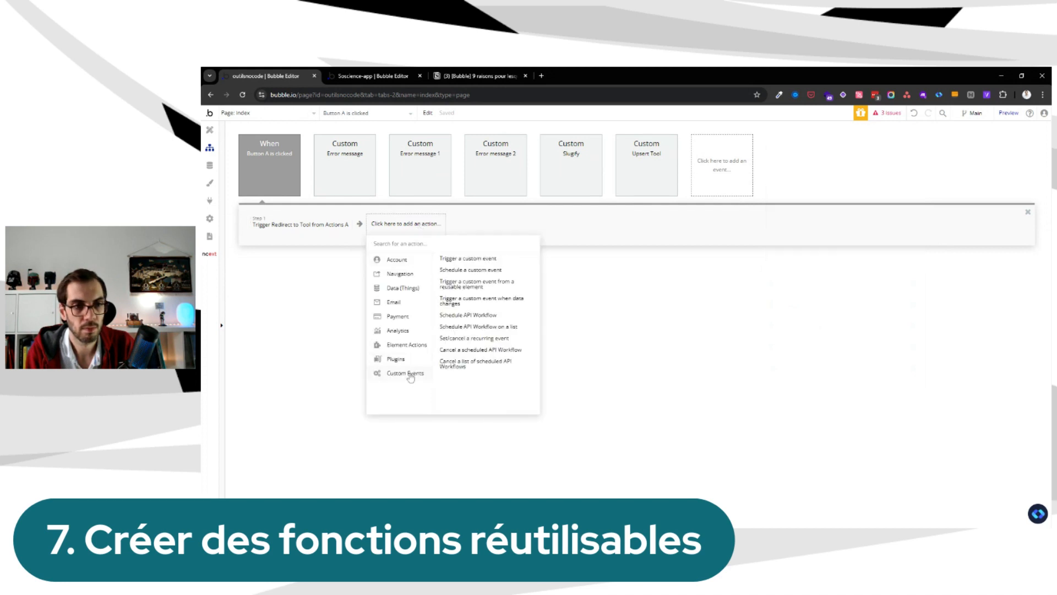
pyautogui.click(507, 260)
pyautogui.click(858, 181)
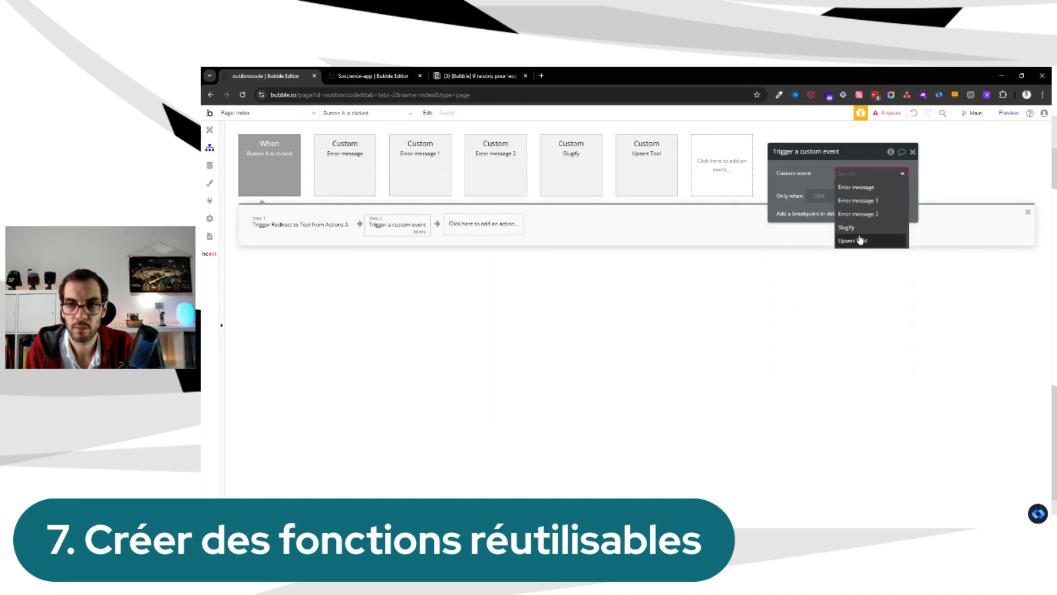
pyautogui.click(857, 228)
pyautogui.click(851, 191)
pyautogui.click(860, 239)
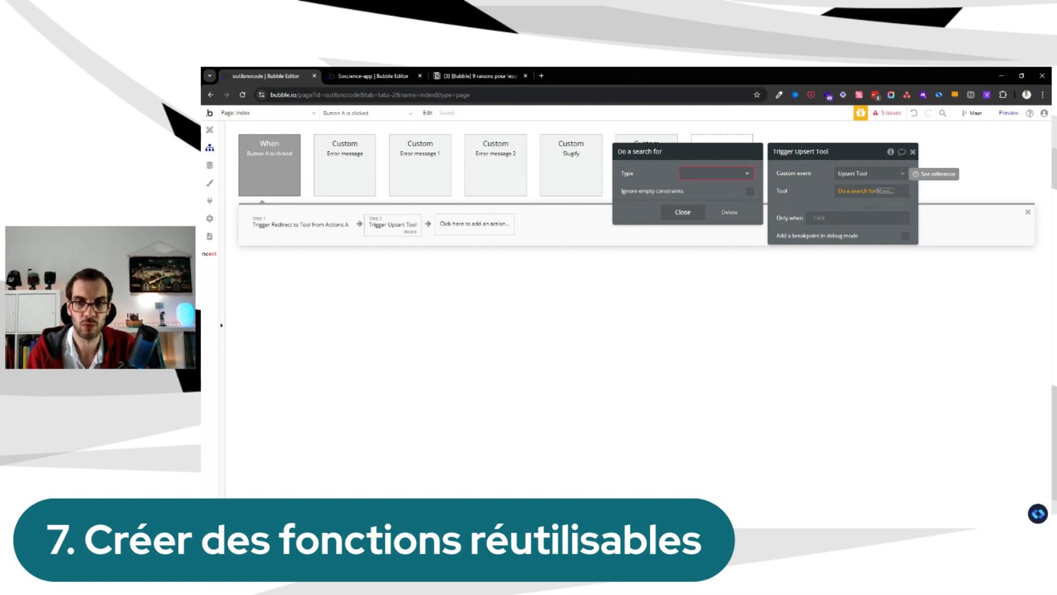
# Use a search of data type Tool as the Tool parameter of the Upsert Tool trigger
pyautogui.click(688, 175)
pyautogui.write('tool')
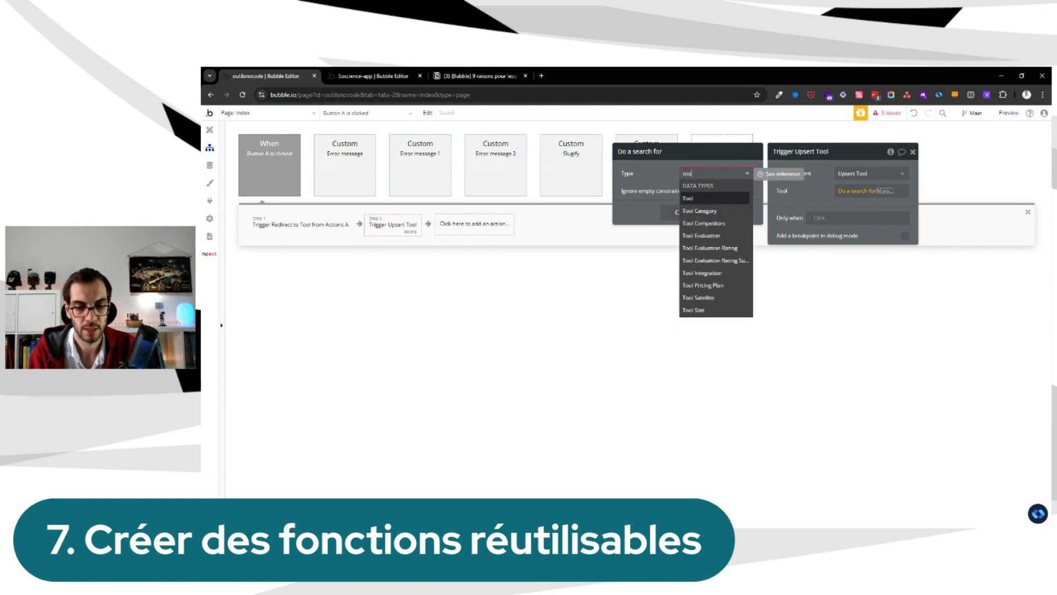
pyautogui.click(711, 197)
pyautogui.click(813, 183)
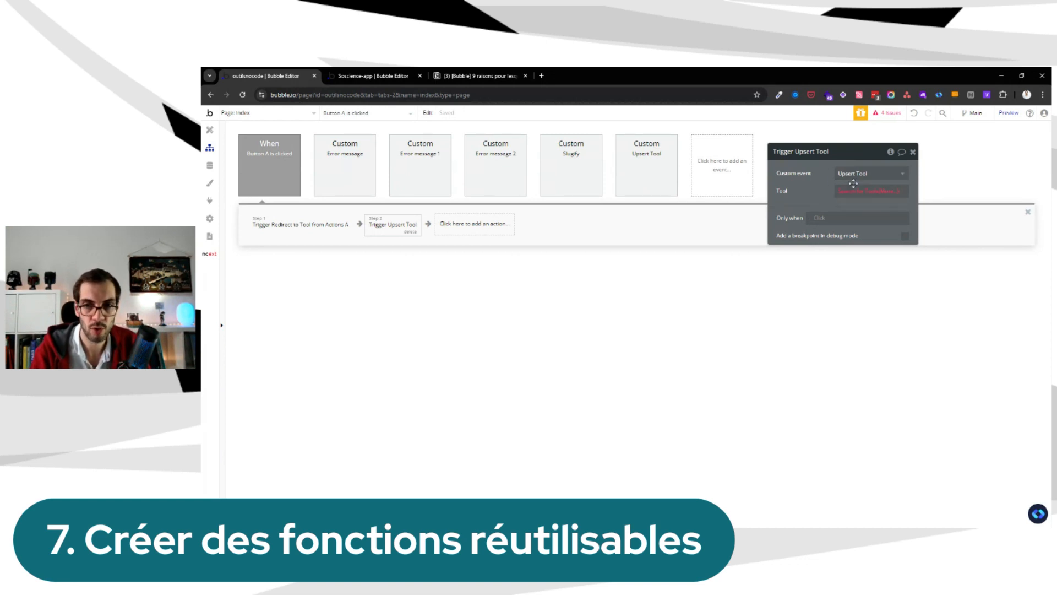
# Examine the Upsert Tool event's actions and its trigger in the Button A workflow, along with the Slugify event's parameter and return value settings
pyautogui.click(653, 171)
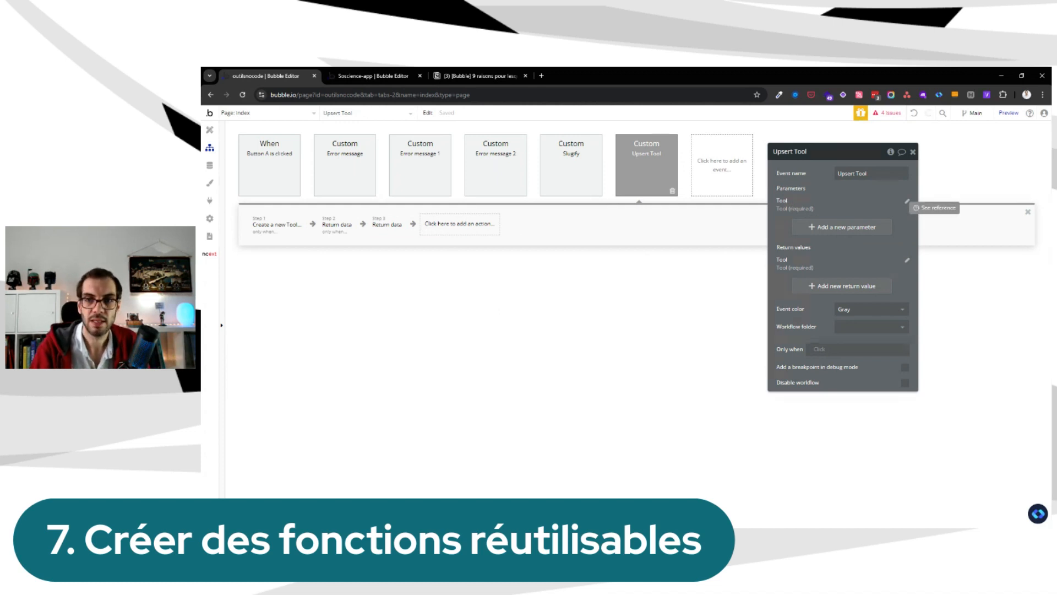
pyautogui.click(272, 221)
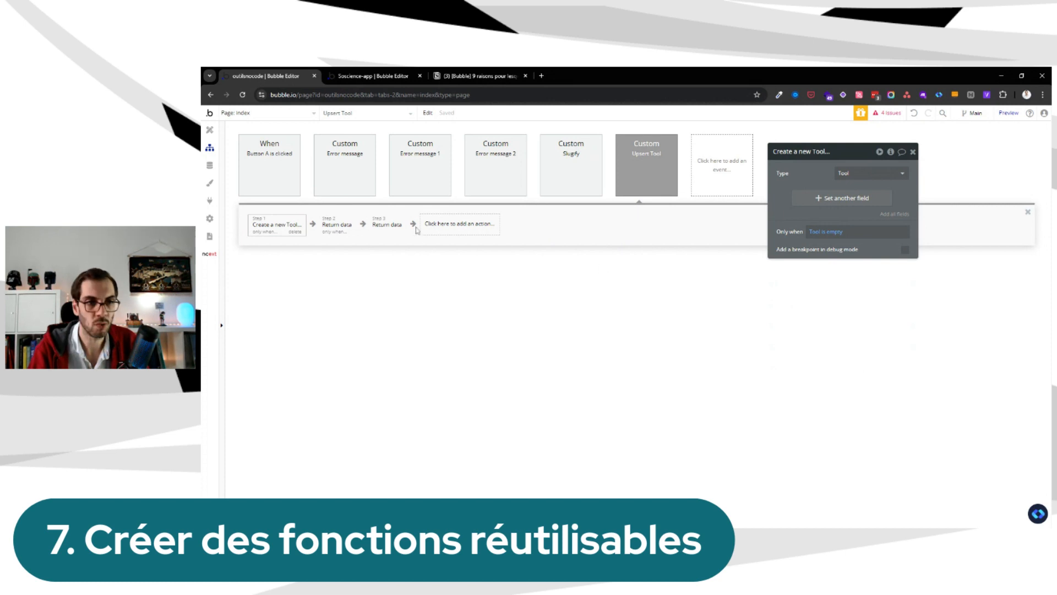
pyautogui.click(396, 223)
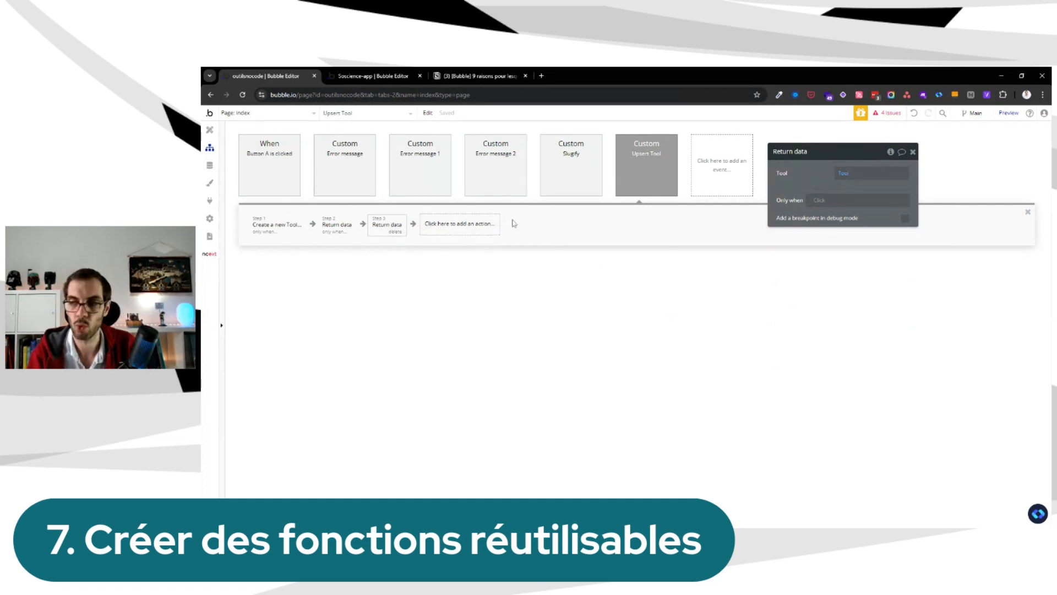
pyautogui.click(274, 171)
pyautogui.click(300, 224)
pyautogui.click(392, 224)
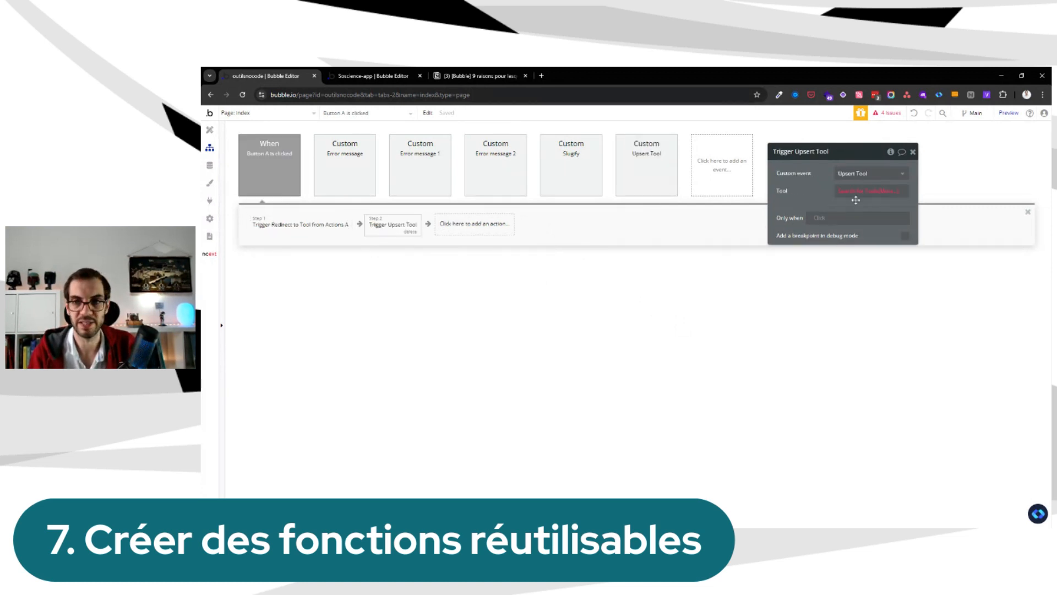
pyautogui.click(567, 174)
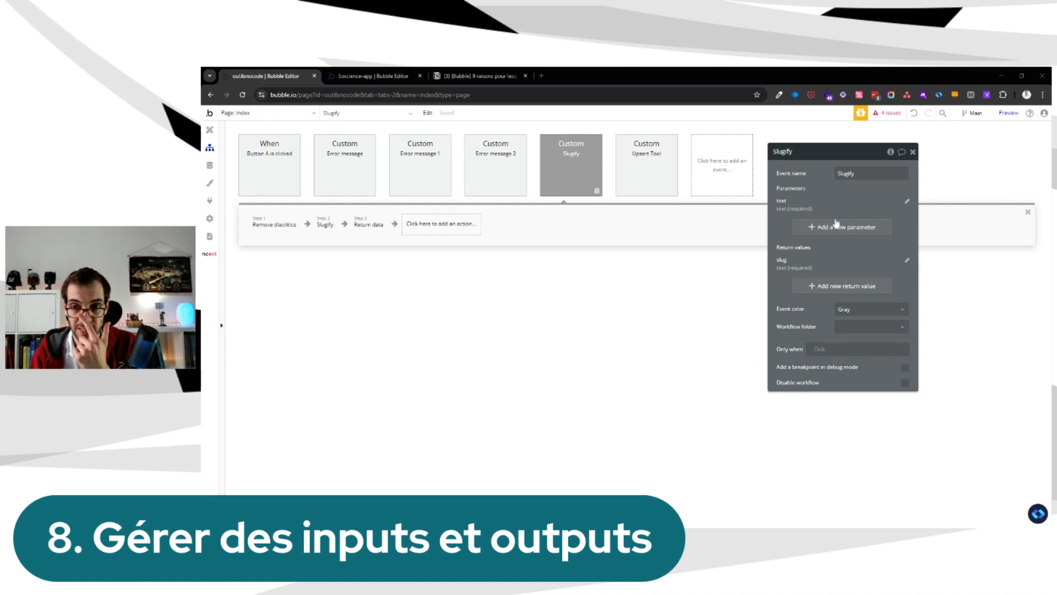
# Open the reusable element Popup Delete Resource in the design view with its properties placed clear of the popup
pyautogui.click(312, 117)
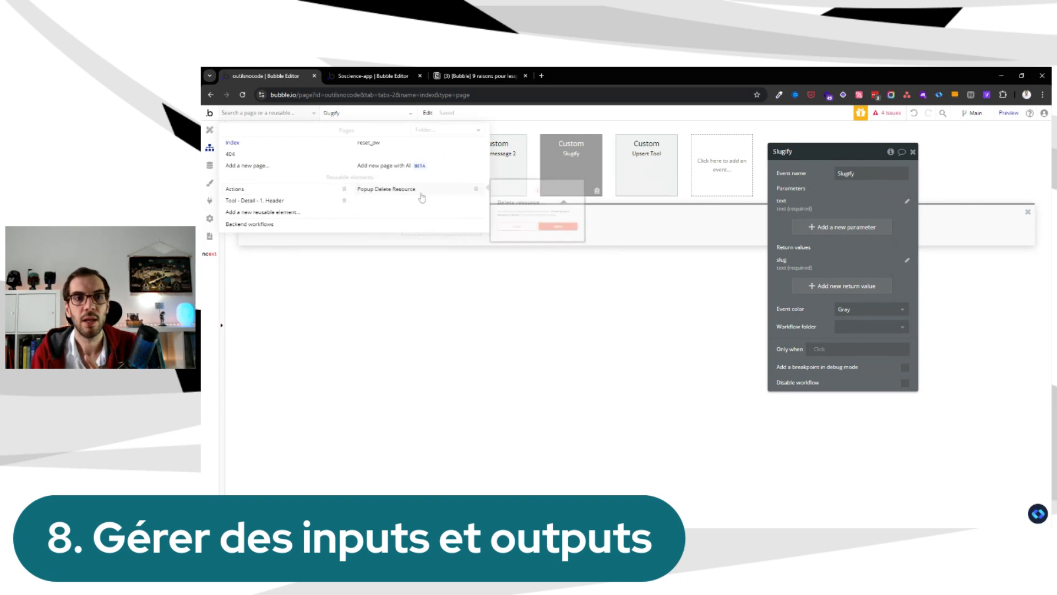
pyautogui.click(421, 193)
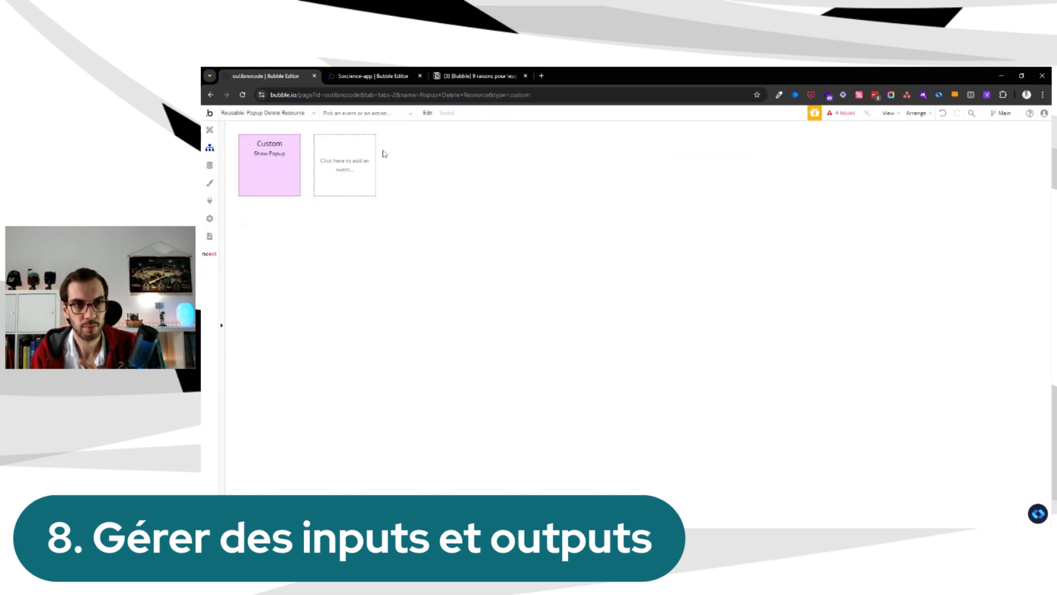
pyautogui.click(210, 131)
pyautogui.doubleClick(715, 221)
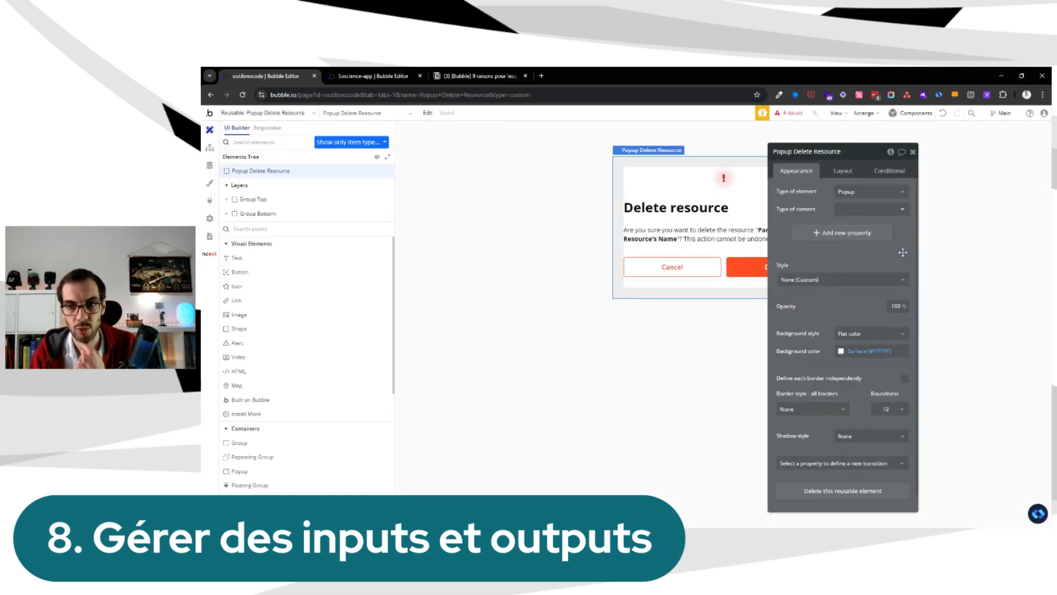
pyautogui.moveTo(826, 205); pyautogui.dragTo(920, 193)
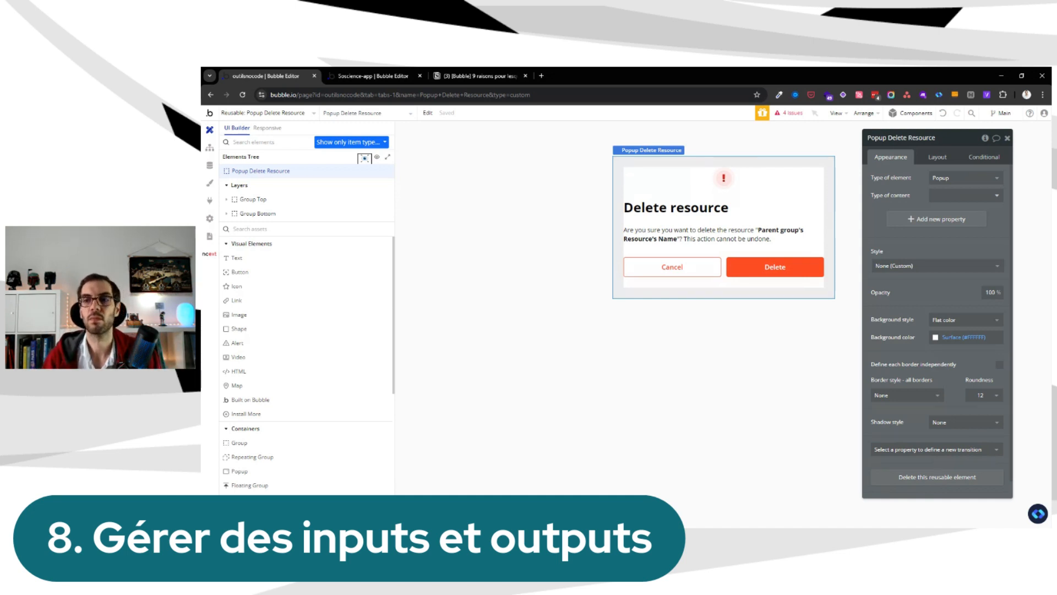
# Add an Is Authorized property to Popup Delete Resource as a dynamic value of field type yes / no, and check its options
pyautogui.click(936, 218)
pyautogui.write('Is Autohorized')
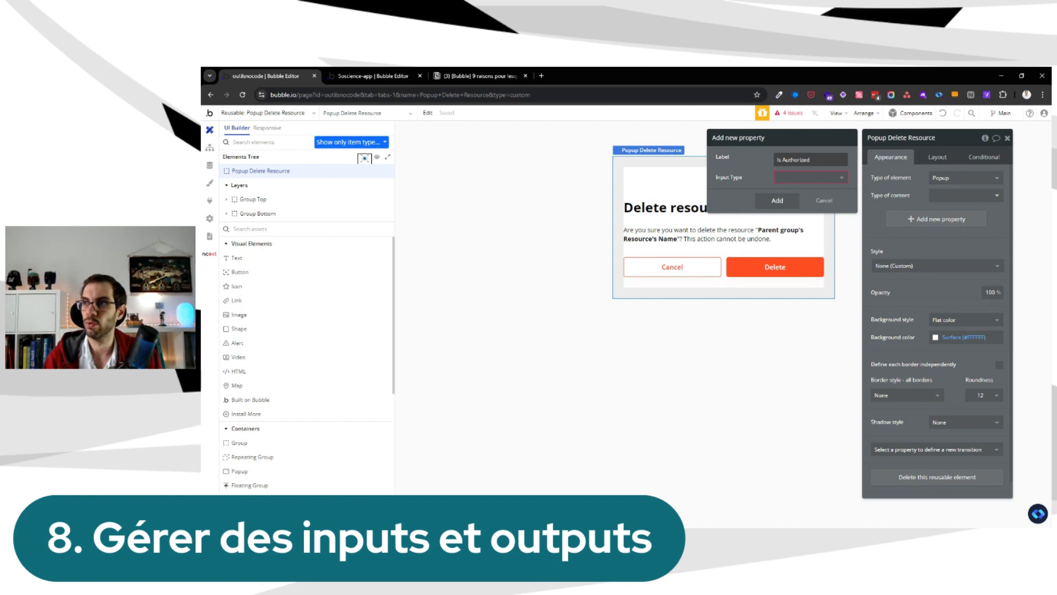
pyautogui.click(812, 176)
pyautogui.write('yes')
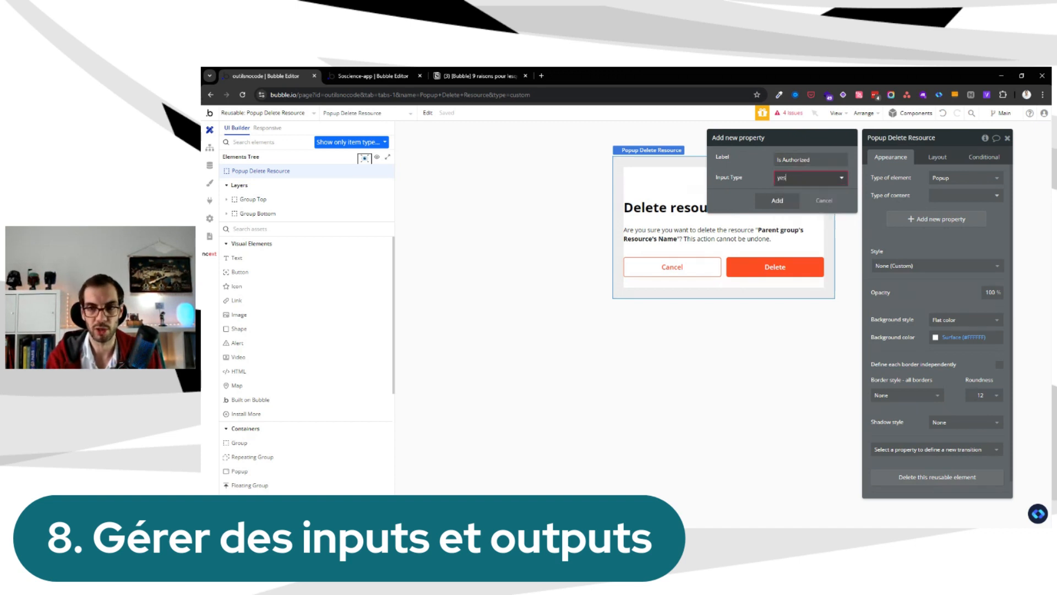
pyautogui.press('BackSpace')
pyautogui.press('BackSpace')
pyautogui.press('BackSpace')
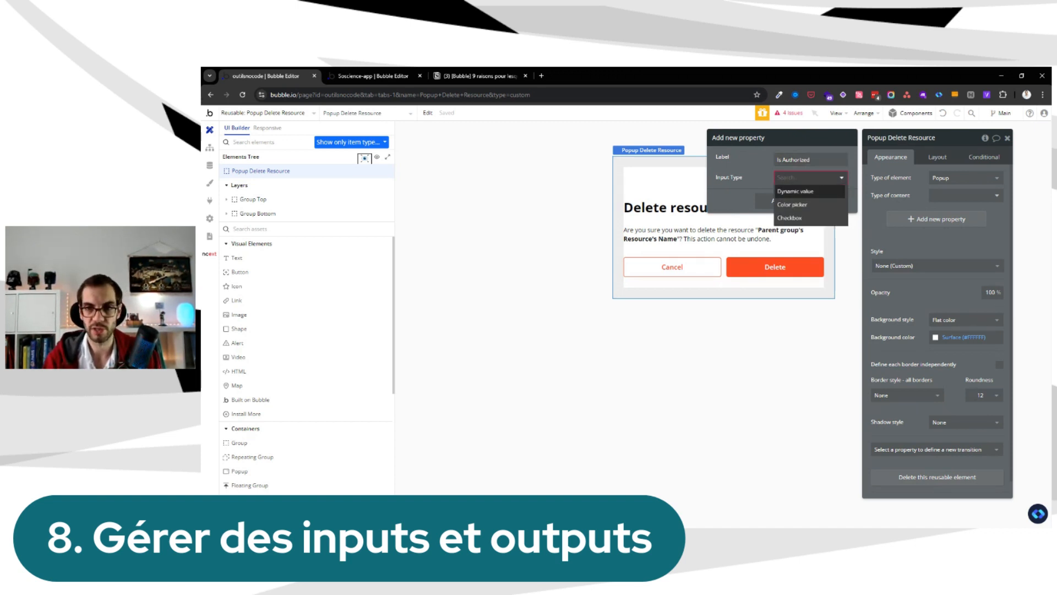
pyautogui.click(813, 189)
pyautogui.click(811, 192)
pyautogui.write('yes')
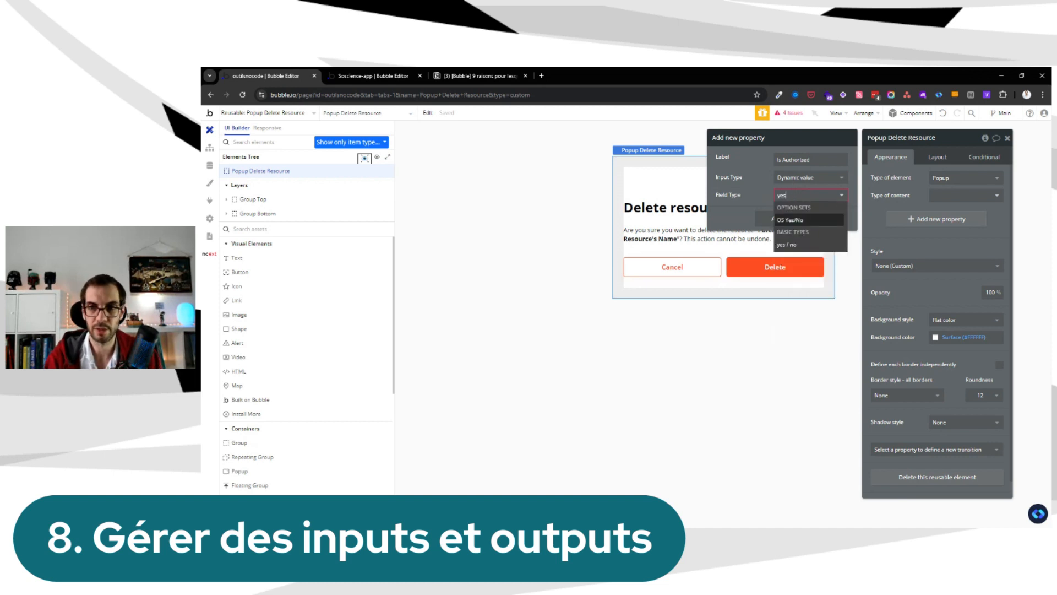
pyautogui.click(786, 245)
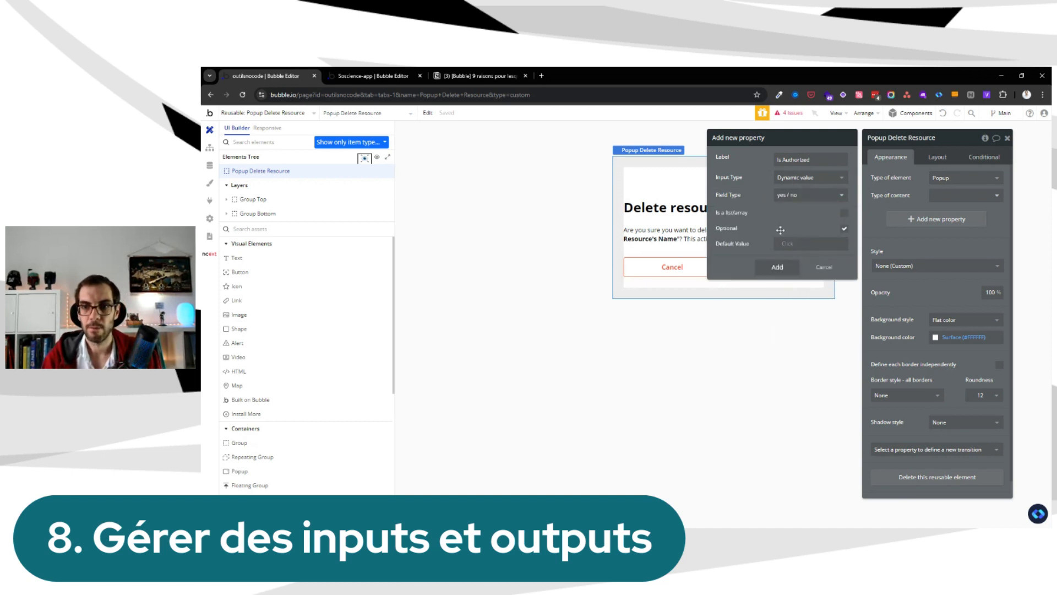
pyautogui.click(784, 268)
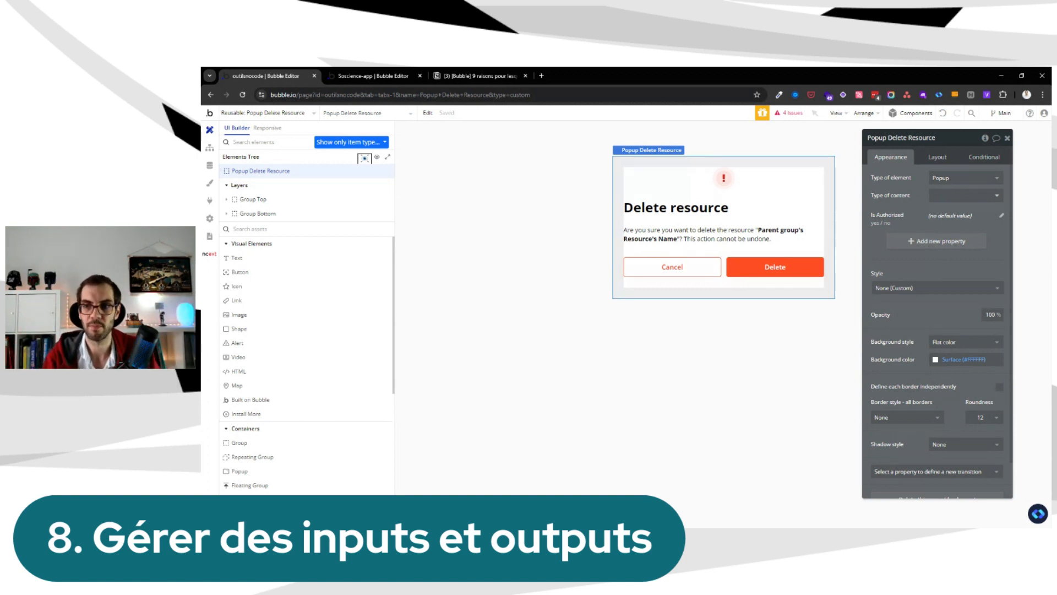
pyautogui.click(1002, 216)
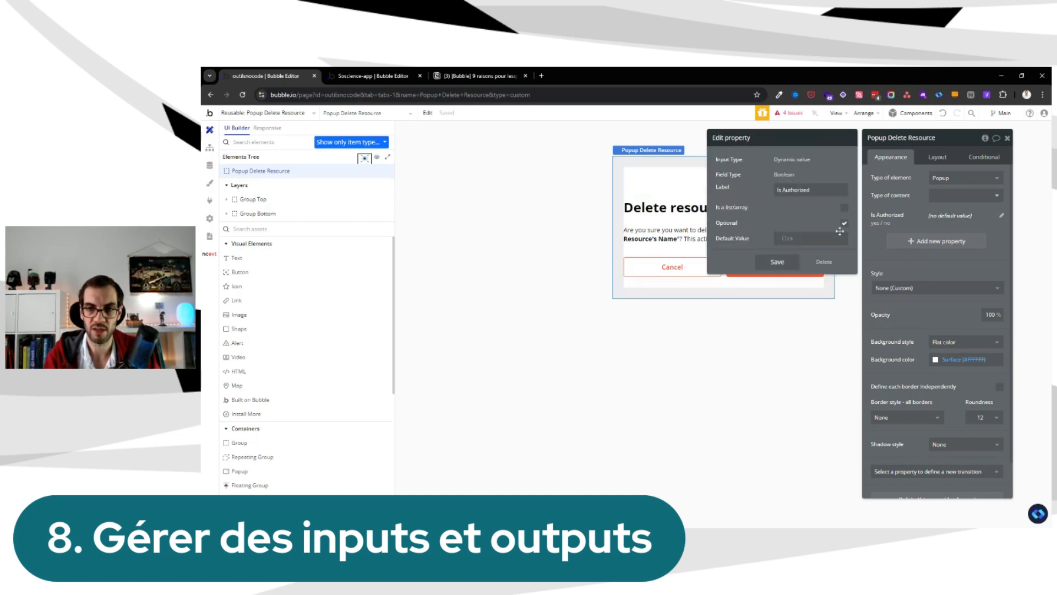
pyautogui.click(777, 243)
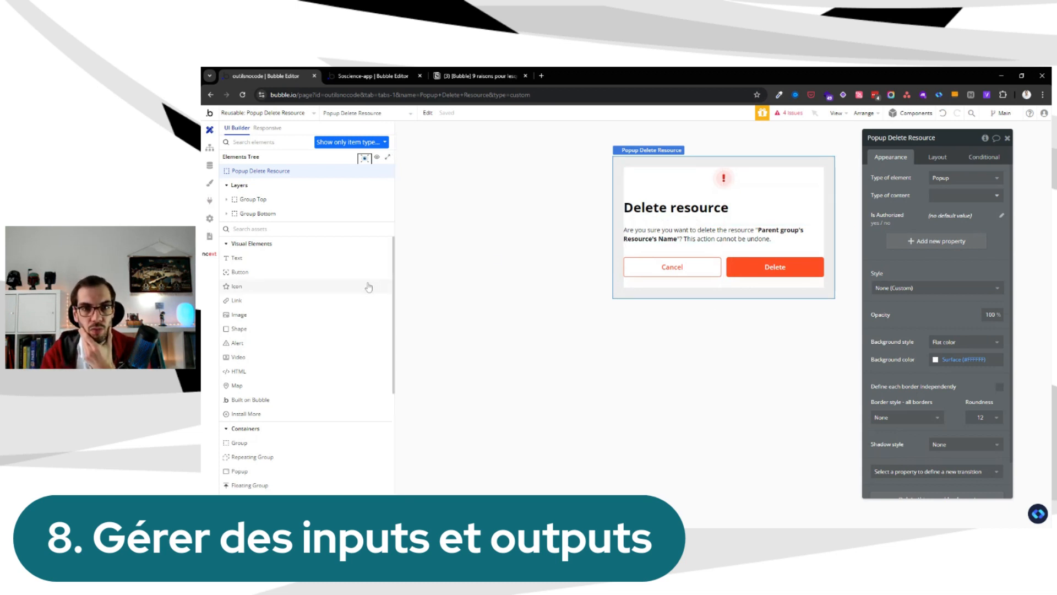
# Add a popup inside the Popup Delete Resource element and name it Popup Variables
pyautogui.scroll(-5, 292, 352)
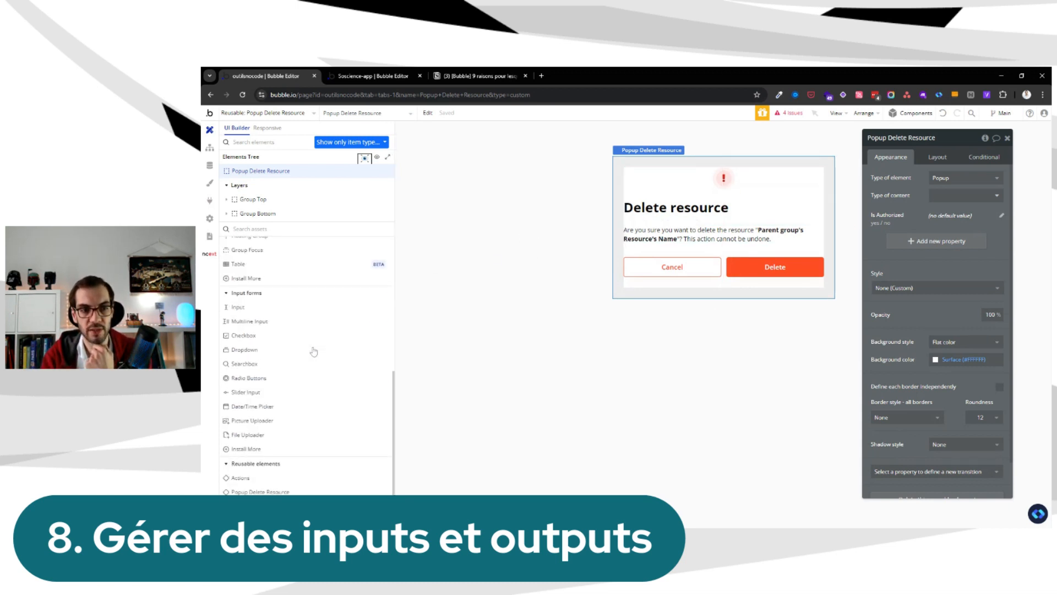
pyautogui.scroll(3, 297, 362)
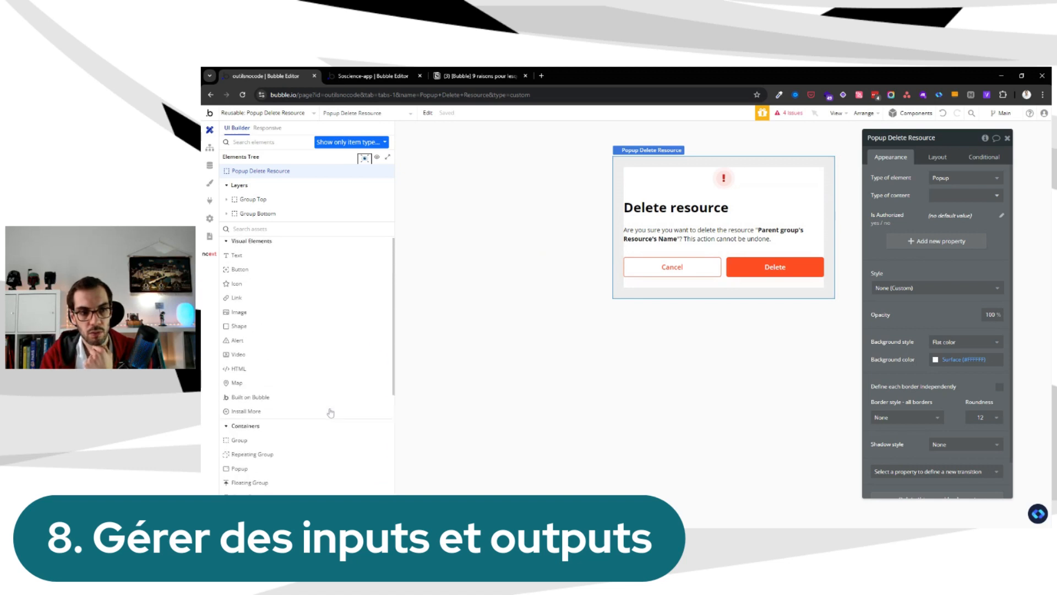
pyautogui.click(287, 382)
pyautogui.click(623, 250)
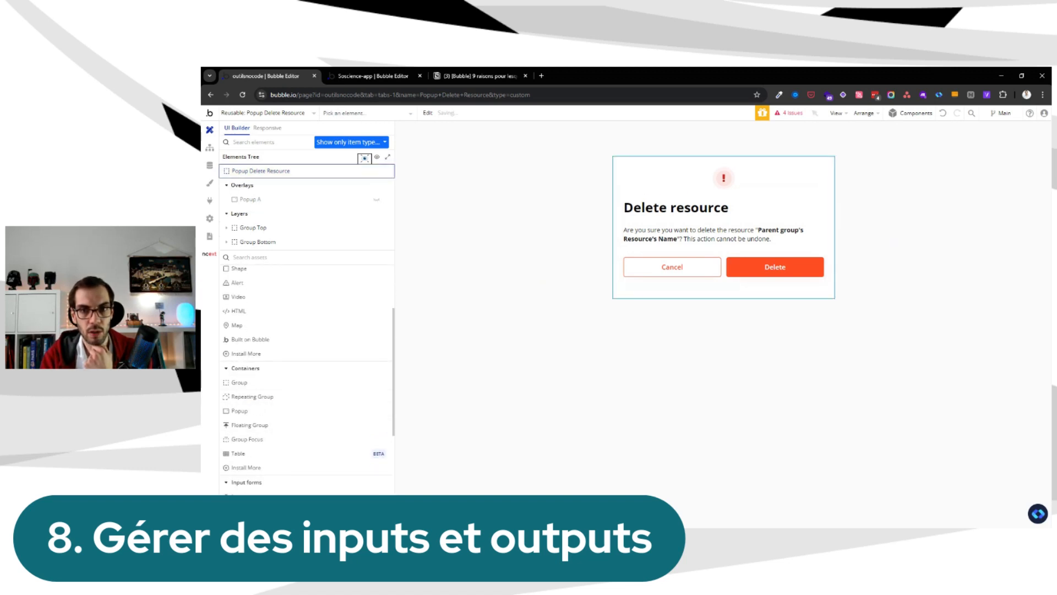
pyautogui.click(934, 141)
pyautogui.write('Popup V')
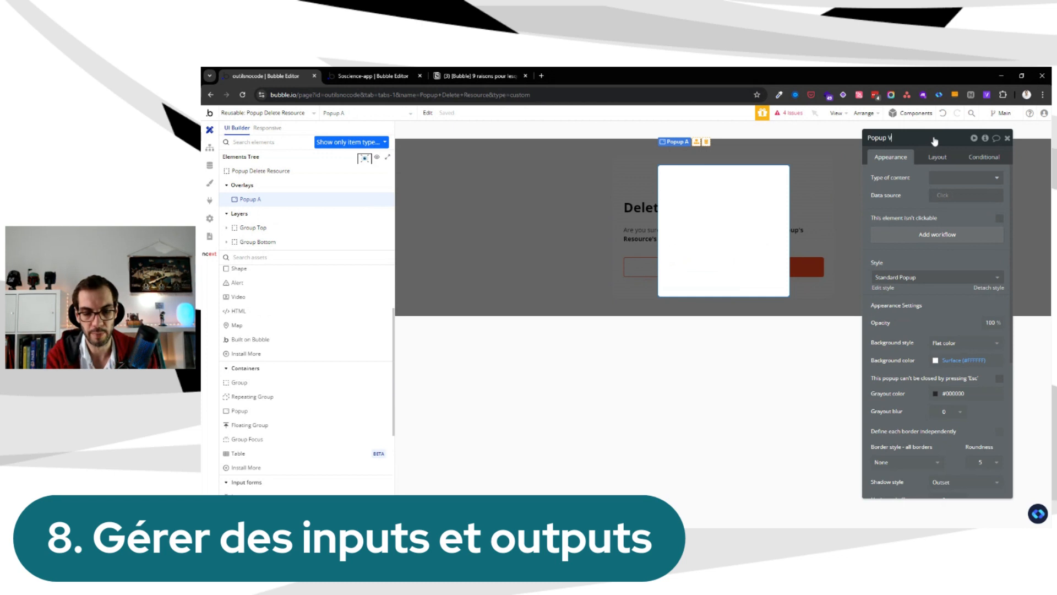
pyautogui.write('ariables')
pyautogui.press('Return')
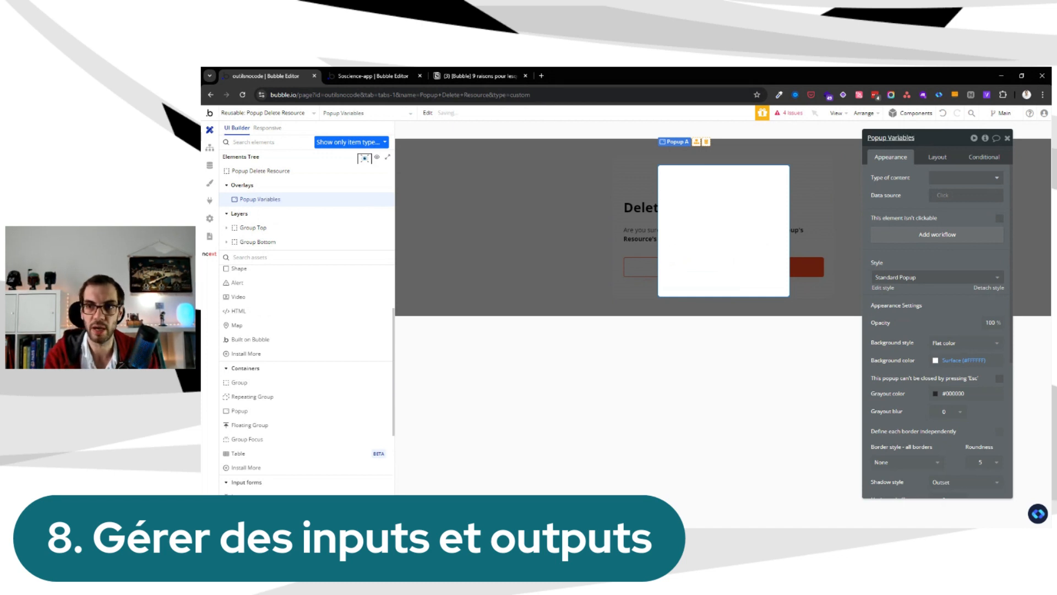
# Set the maximum width of Popup Variables to 600 px
pyautogui.click(937, 157)
pyautogui.click(980, 258)
pyautogui.write('600')
pyautogui.click(999, 278)
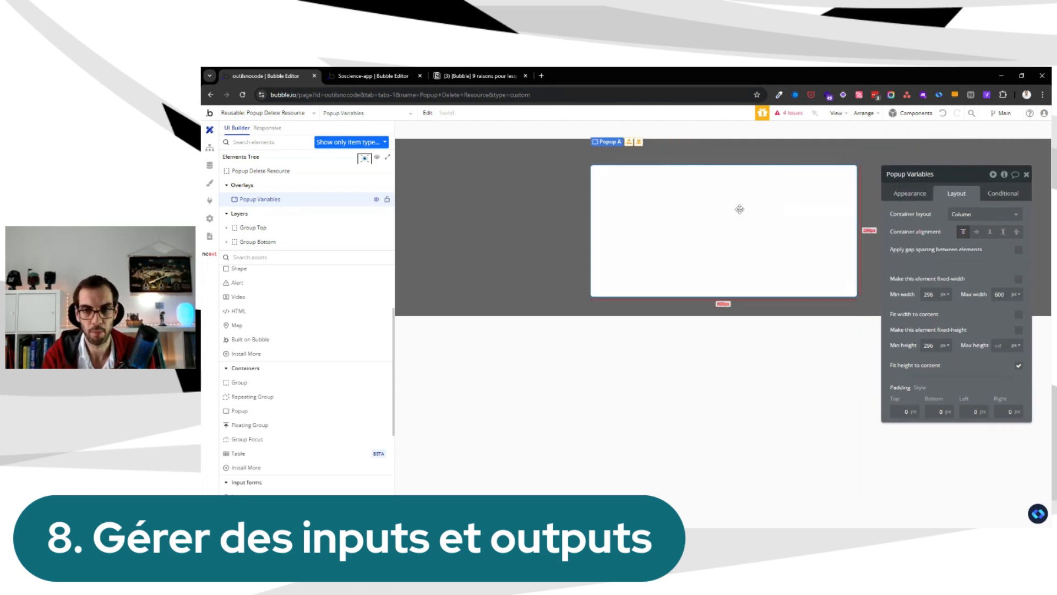
# Place a text element inside Popup Variables
pyautogui.scroll(3, 313, 316)
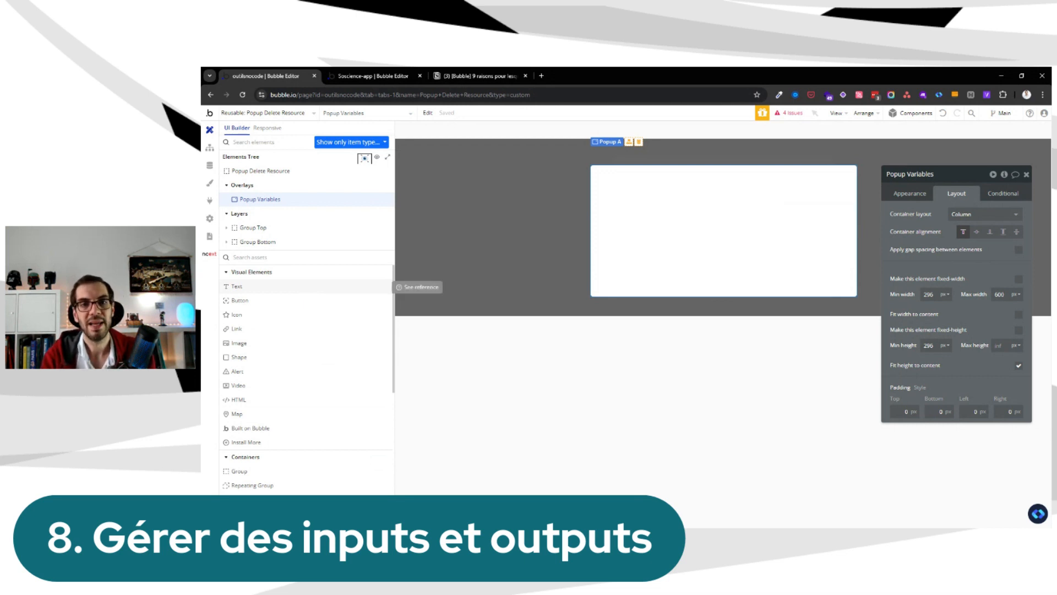
pyautogui.click(237, 286)
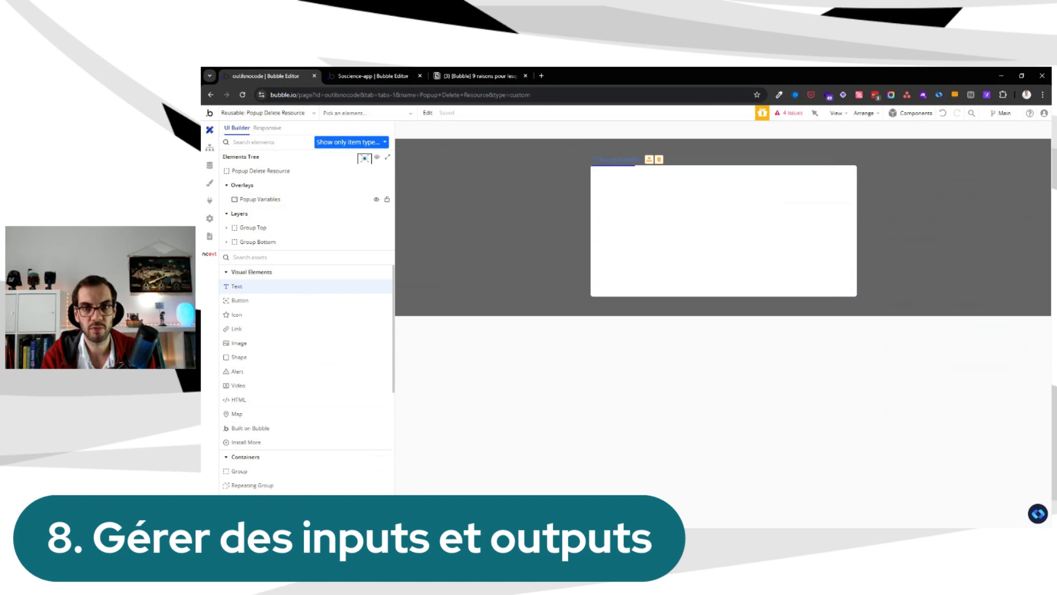
pyautogui.click(848, 234)
pyautogui.click(786, 226)
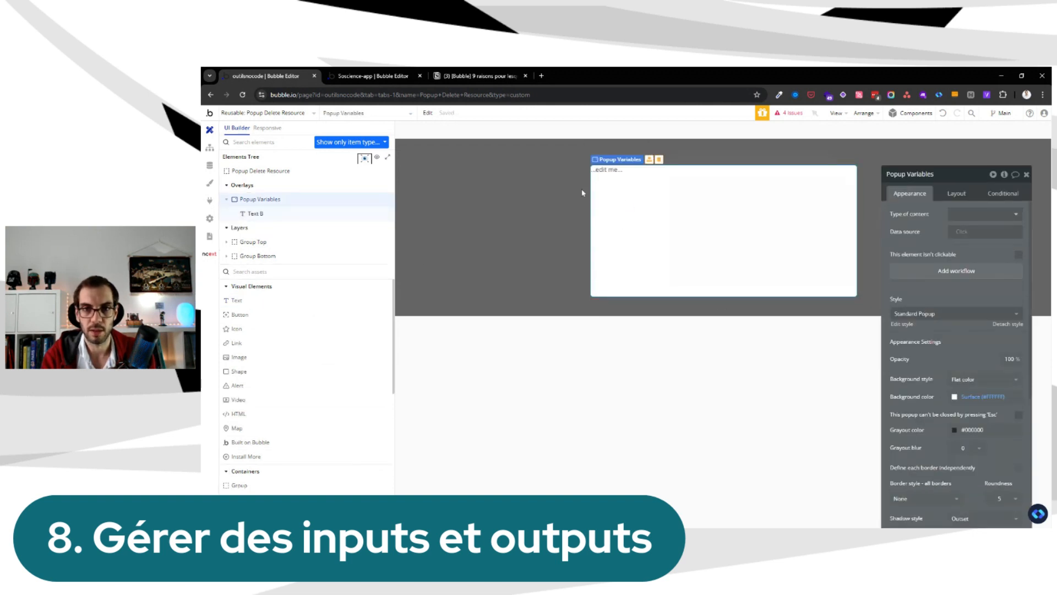
pyautogui.click(605, 171)
# Give Popup Variables 20 px of padding on all four sides and apply a row gap of 20 px between its elements
pyautogui.click(790, 203)
pyautogui.click(957, 193)
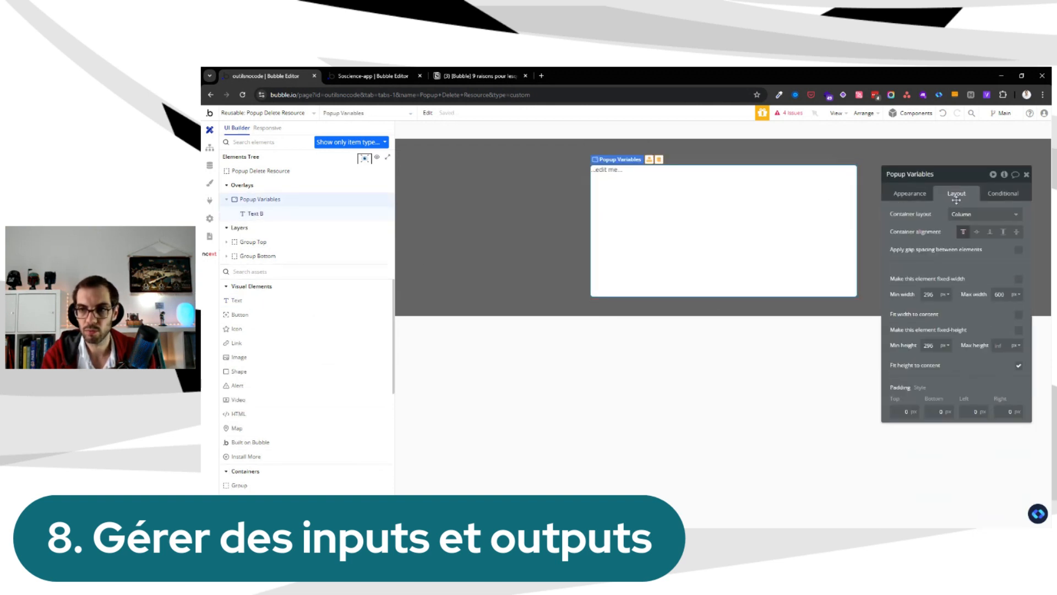
pyautogui.click(905, 411)
pyautogui.write('20')
pyautogui.press('Tab')
pyautogui.write('20')
pyautogui.press('Tab')
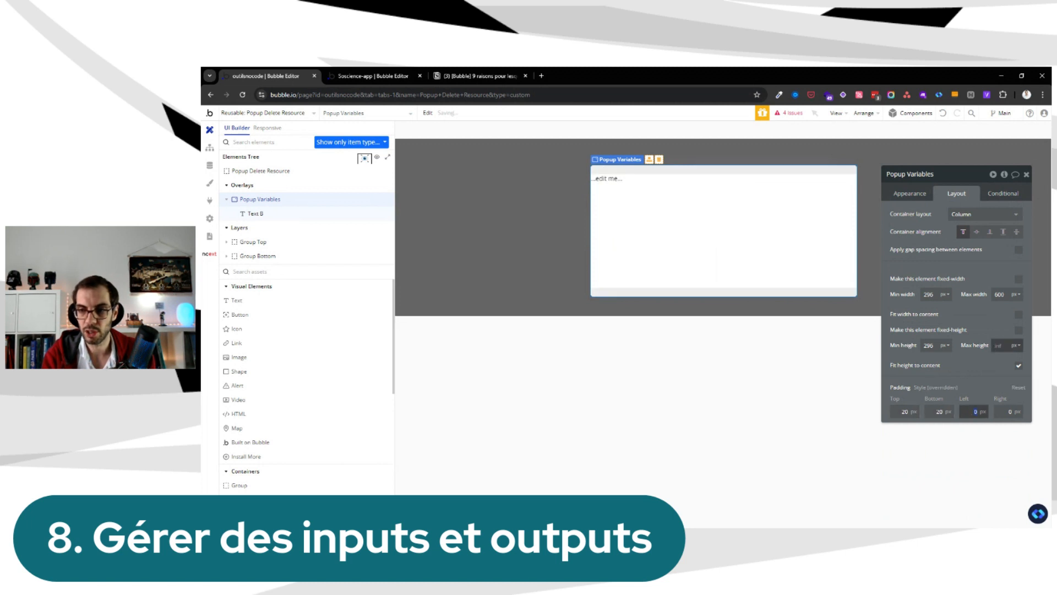
pyautogui.write('20')
pyautogui.press('Tab')
pyautogui.write('20')
pyautogui.press('Tab')
pyautogui.click(1018, 250)
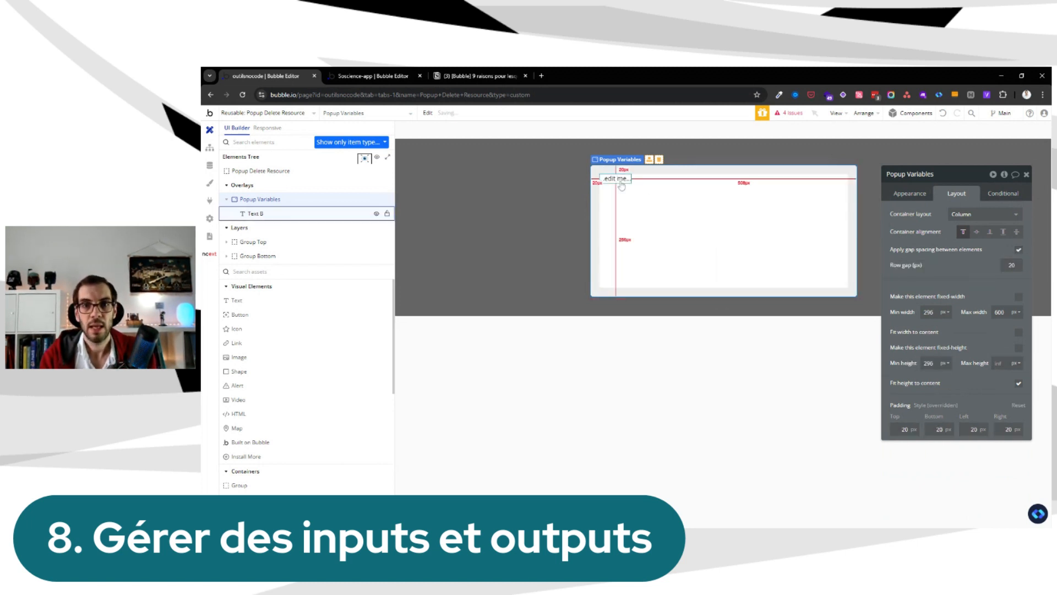
# Set the text element in Popup Variables to read "Is Authorized" and copy that wording
pyautogui.click(615, 179)
pyautogui.click(927, 199)
pyautogui.click(936, 217)
pyautogui.hotkey('ctrl', 'a')
pyautogui.write('Is Authorized')
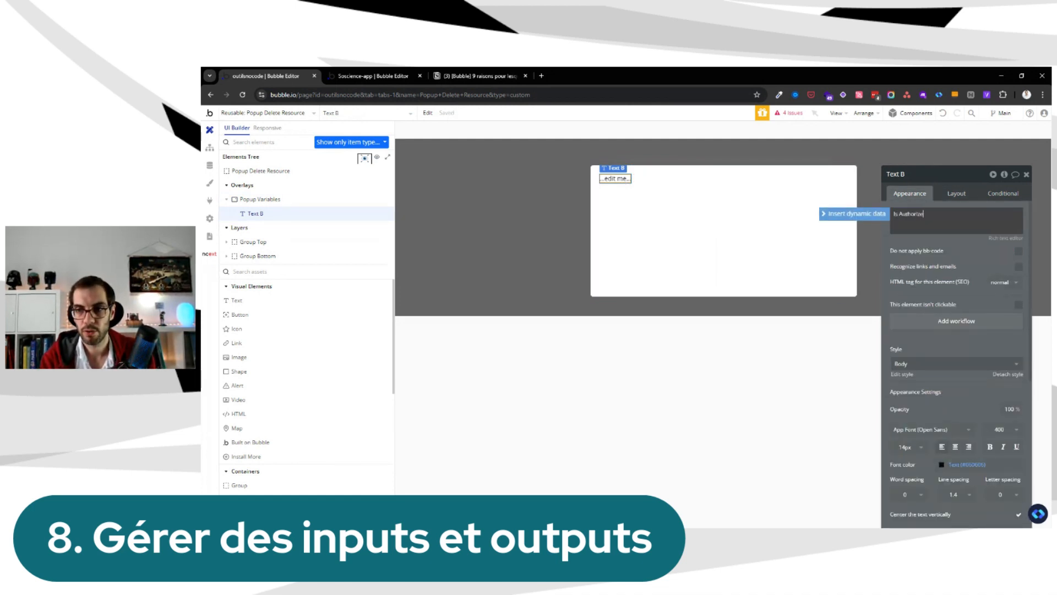
pyautogui.hotkey('ctrl', 'a')
pyautogui.hotkey('ctrl', 'c')
pyautogui.click(939, 205)
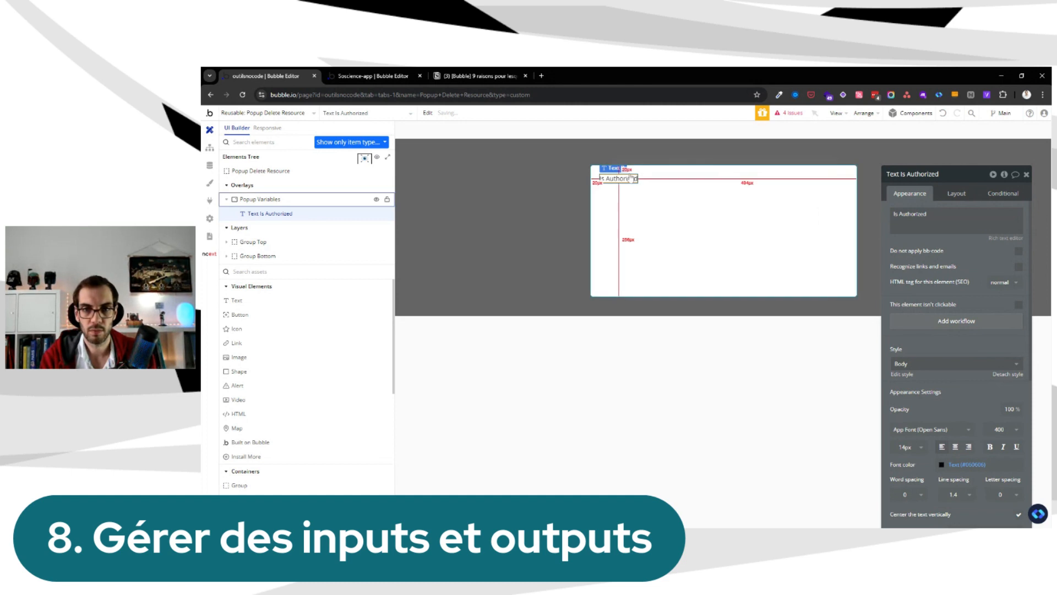
# Group the Is Authorized text in a column container and name the group by pasting "Is Authorized"
pyautogui.rightClick(630, 172)
pyautogui.rightClick(618, 180)
pyautogui.moveTo(660, 251)
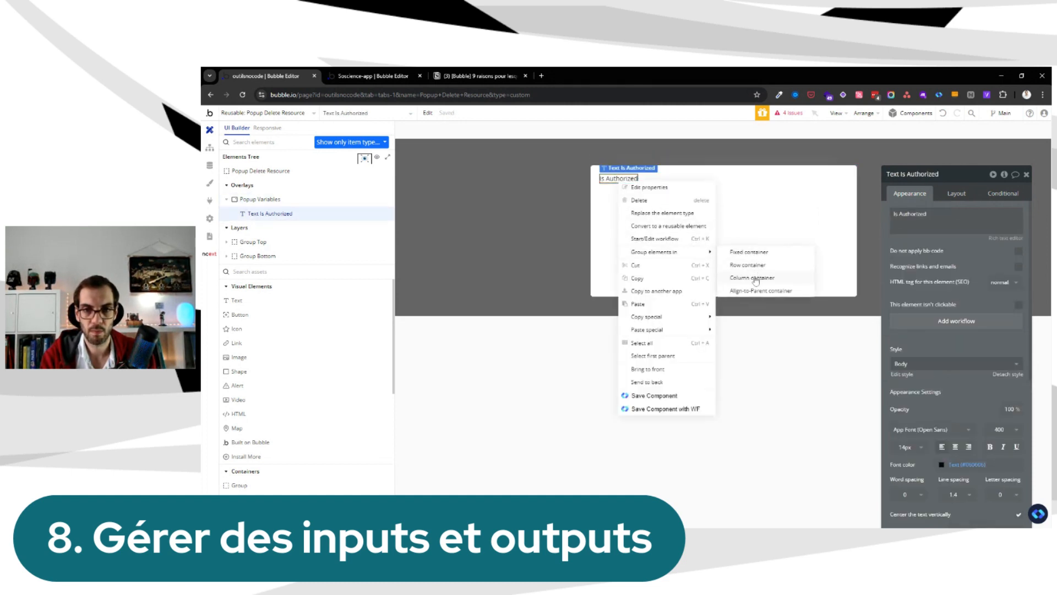
pyautogui.click(754, 280)
pyautogui.click(922, 178)
pyautogui.press('BackSpace')
pyautogui.hotkey('ctrl', 'v')
pyautogui.press('Return')
# Turn off fit width to content for Group Is Authorized and set its minimum width and height to 0
pyautogui.click(956, 193)
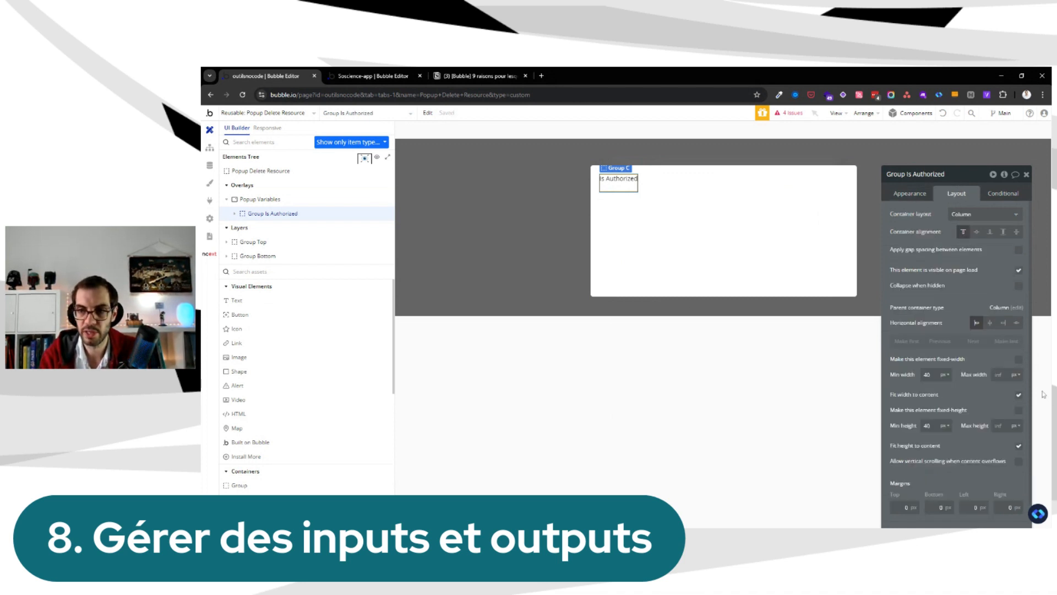
pyautogui.click(1018, 395)
pyautogui.write('0')
pyautogui.click(928, 425)
pyautogui.write('0')
# Set the content type of Group Is Authorized to yes / no, with "yes" as its data source
pyautogui.click(688, 178)
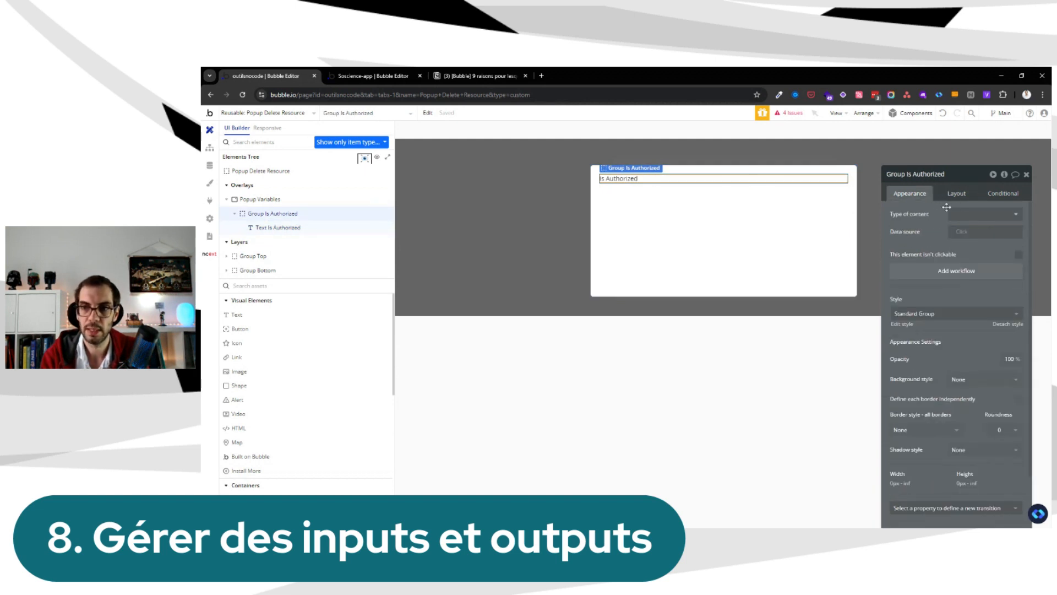
pyautogui.click(955, 213)
pyautogui.write('yes')
pyautogui.click(961, 263)
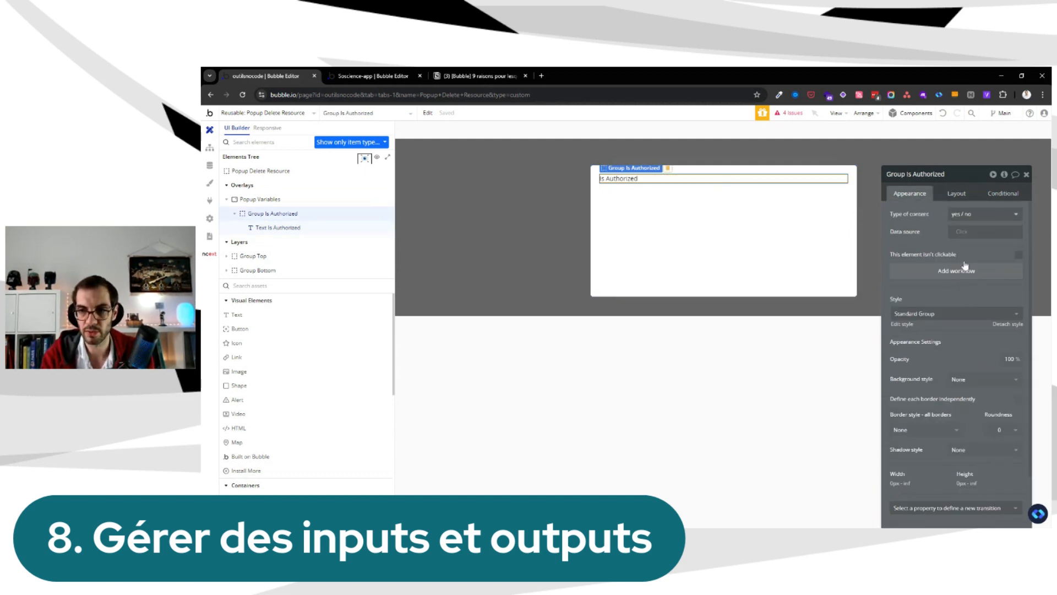
pyautogui.click(960, 231)
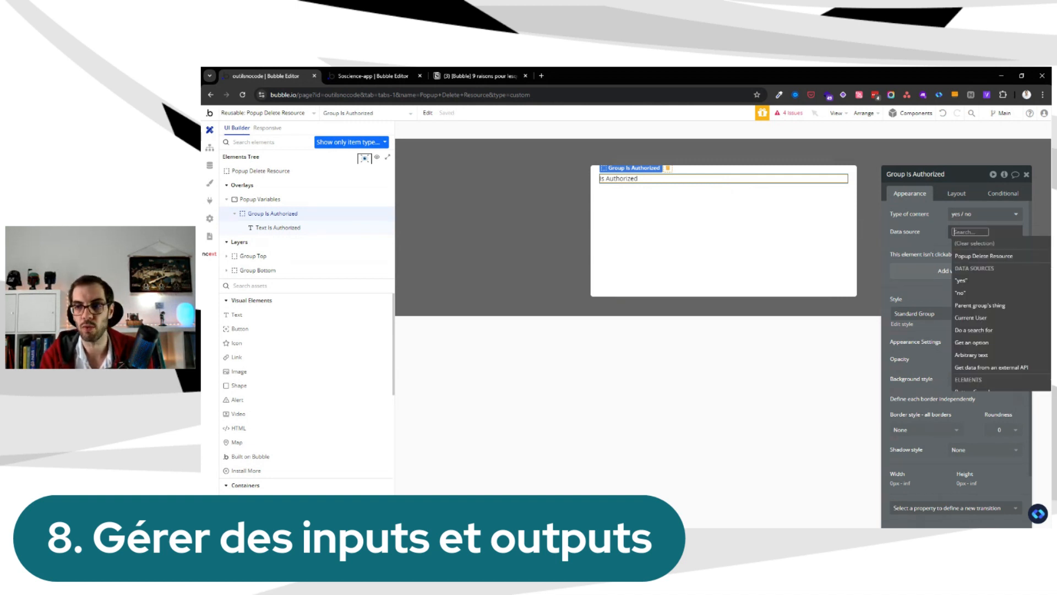
pyautogui.click(961, 281)
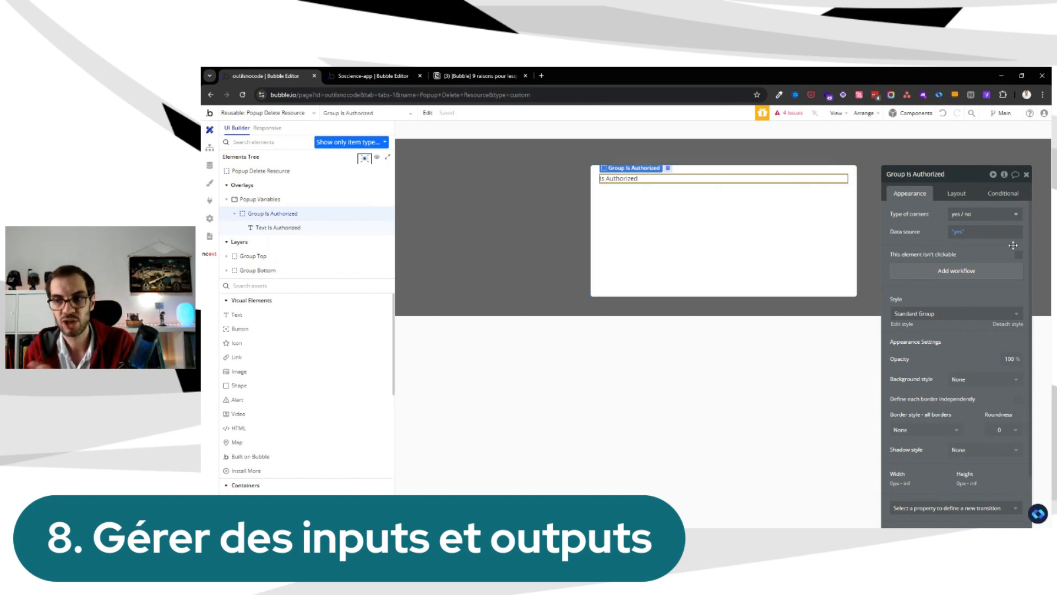
# Add a condition to Group Is Authorized that changes its data source to "no", leaving the When expression empty
pyautogui.click(1007, 195)
pyautogui.click(909, 193)
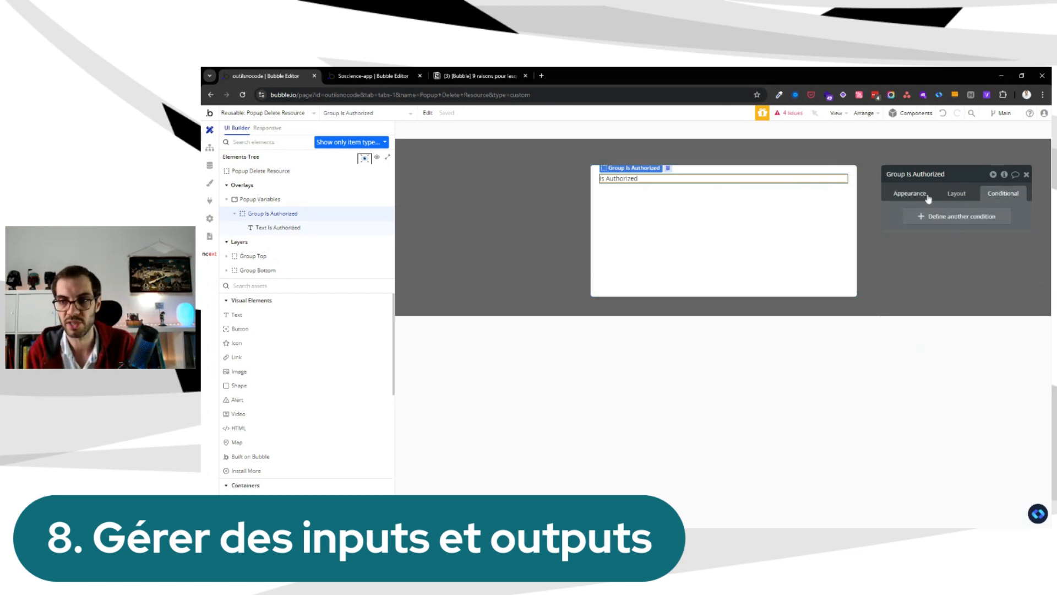
pyautogui.click(1004, 194)
pyautogui.click(960, 219)
pyautogui.click(922, 219)
pyautogui.click(951, 207)
pyautogui.click(936, 242)
pyautogui.click(930, 279)
pyautogui.click(962, 240)
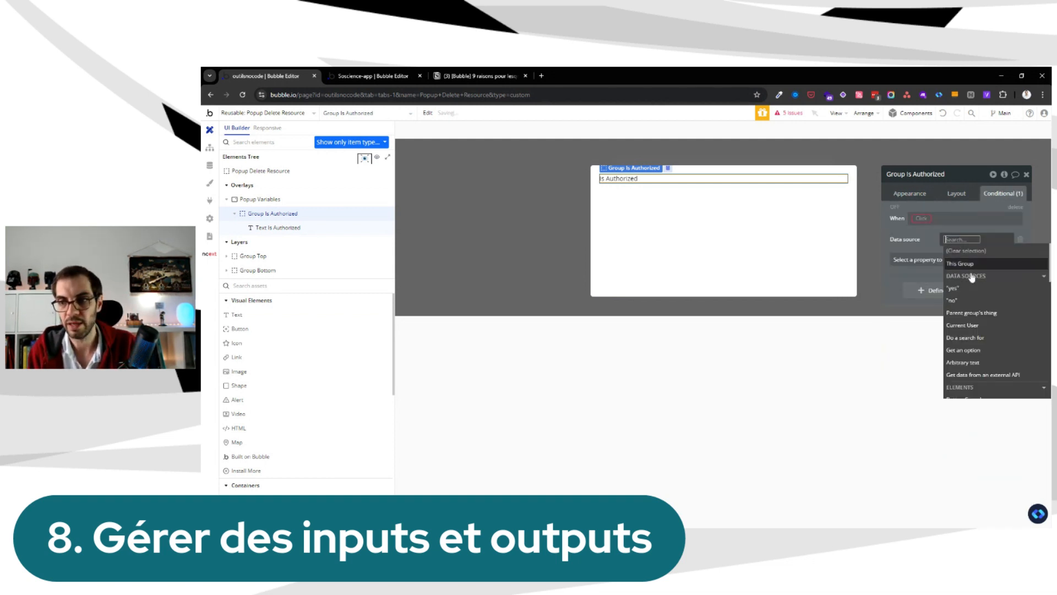
pyautogui.click(969, 265)
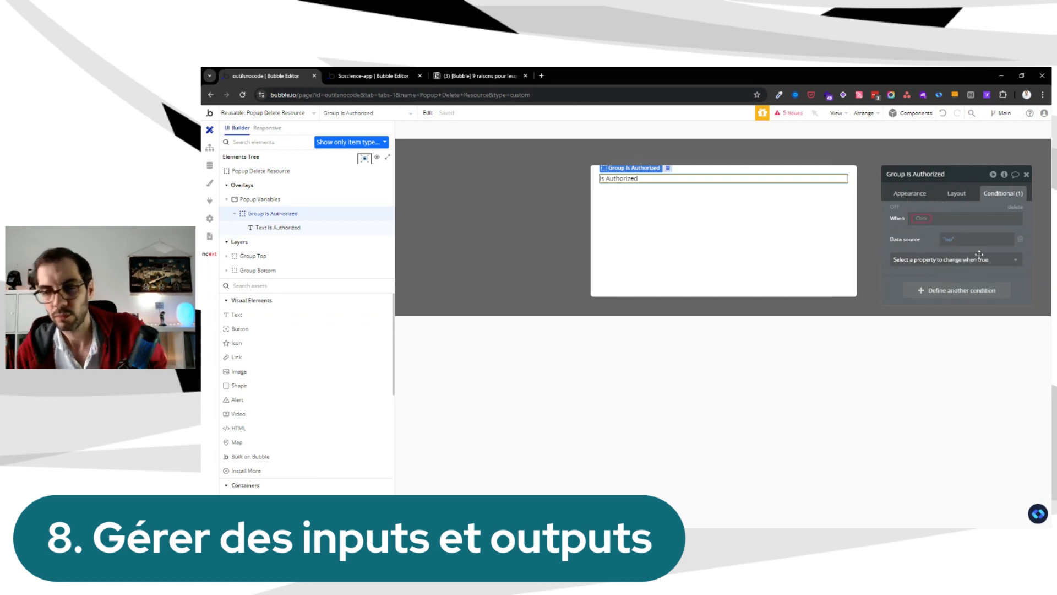
# Set the default data source of Group Is Authorized to "no" and its conditional data source to "yes"
pyautogui.click(913, 195)
pyautogui.click(958, 236)
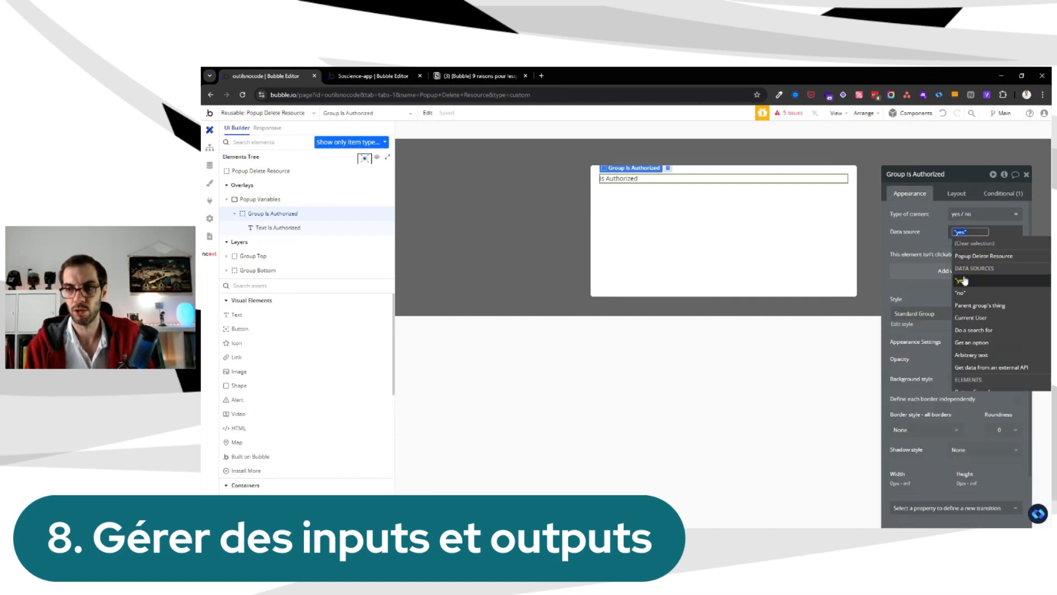
pyautogui.click(1003, 199)
pyautogui.click(992, 197)
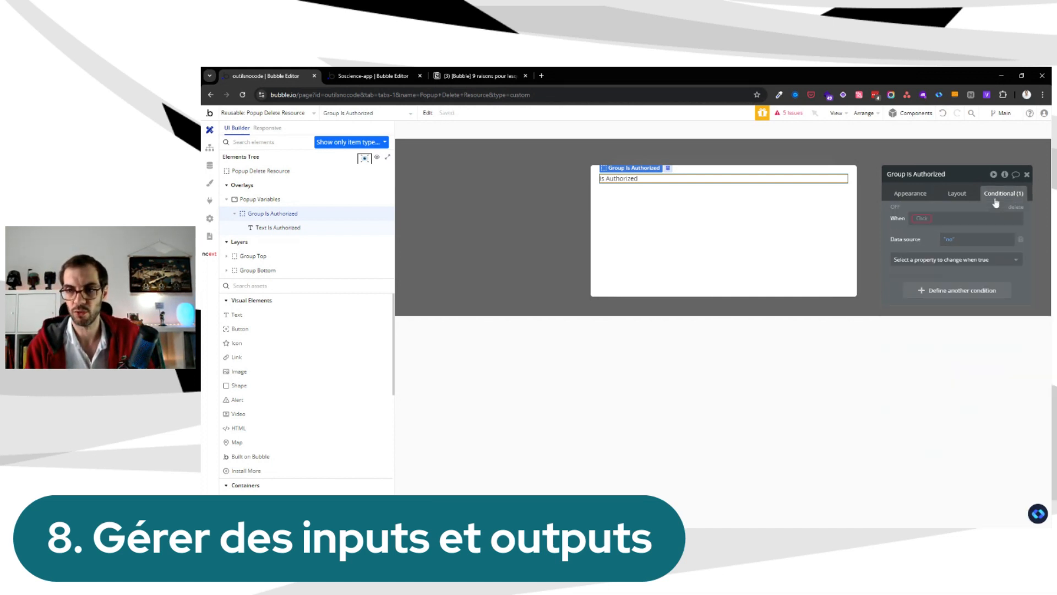
pyautogui.click(953, 239)
pyautogui.click(962, 288)
pyautogui.click(930, 240)
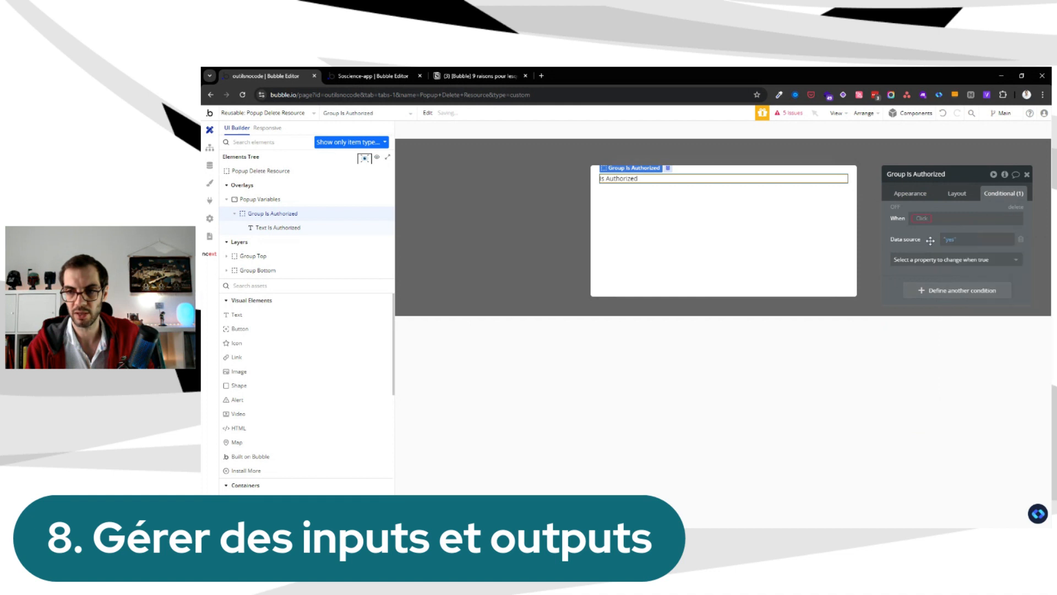
pyautogui.click(910, 194)
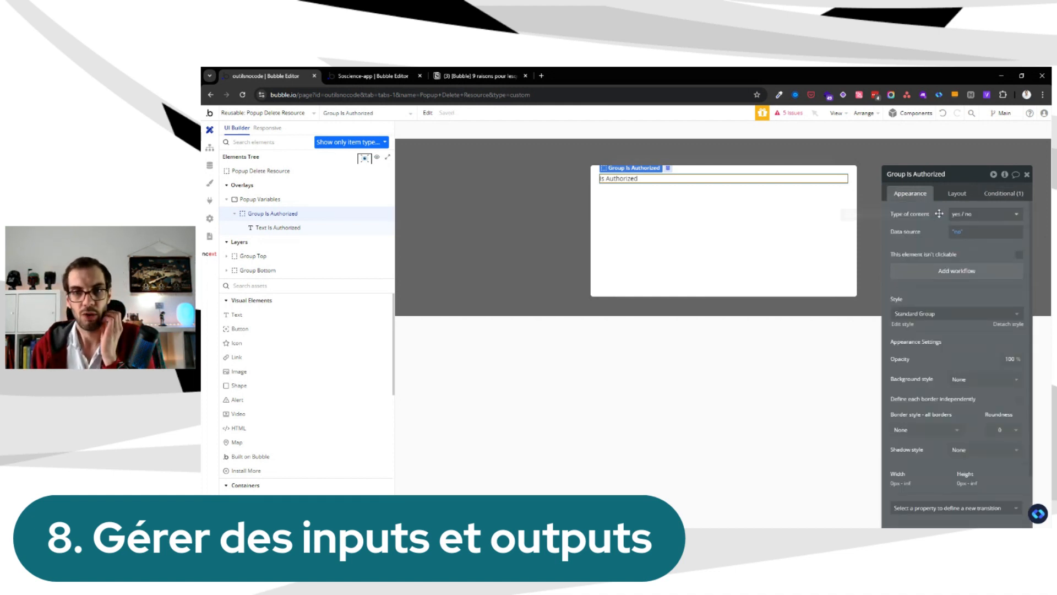
# Relabel the Is Authorized property of Popup Delete Resource as "Is Authorized (output)" and make it optional
pyautogui.click(810, 235)
pyautogui.click(729, 144)
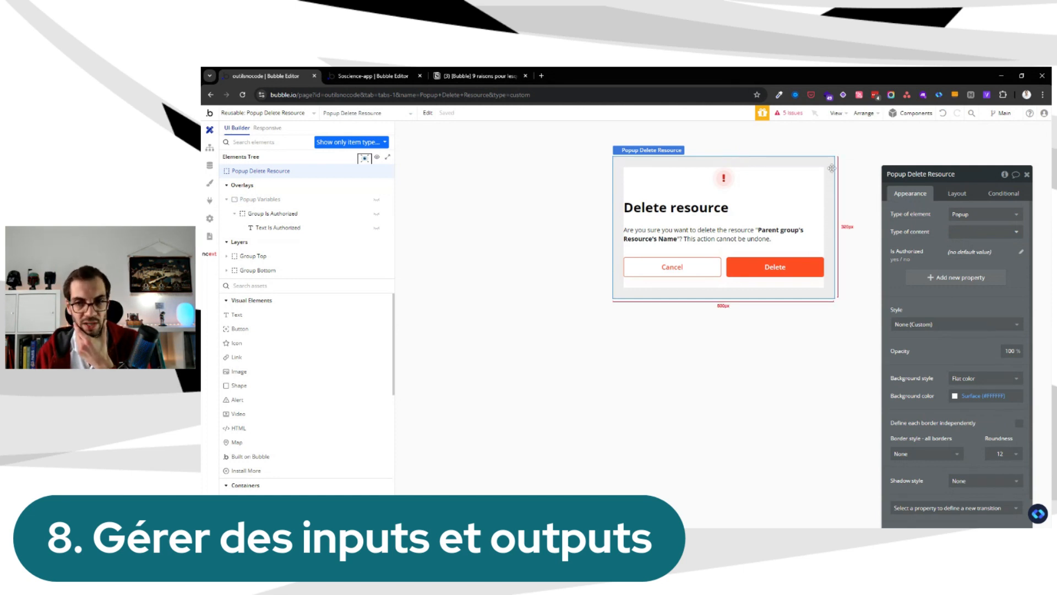
pyautogui.click(1020, 251)
pyautogui.write('(output)')
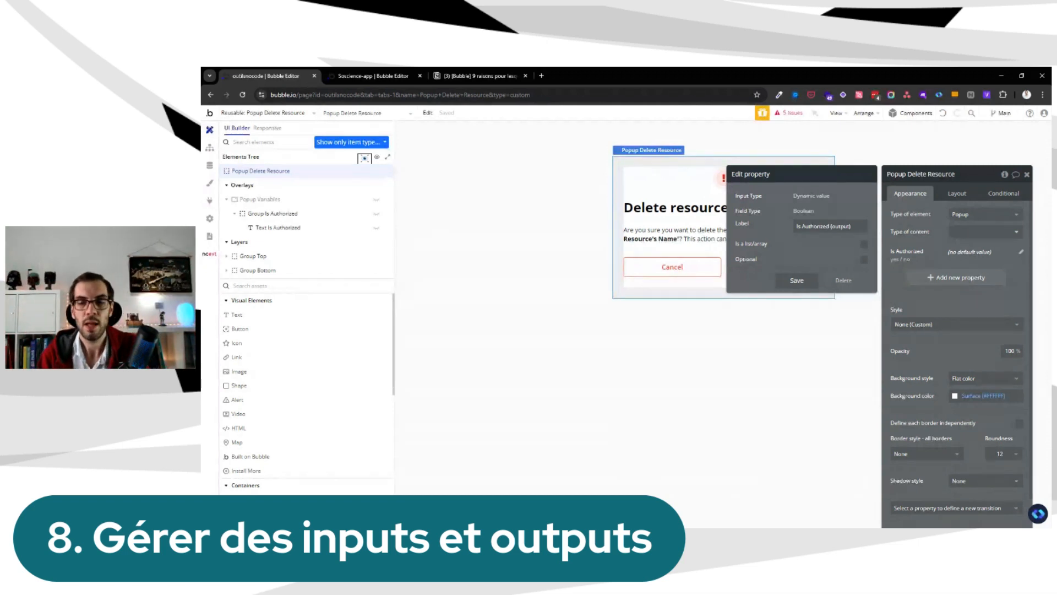
pyautogui.click(863, 260)
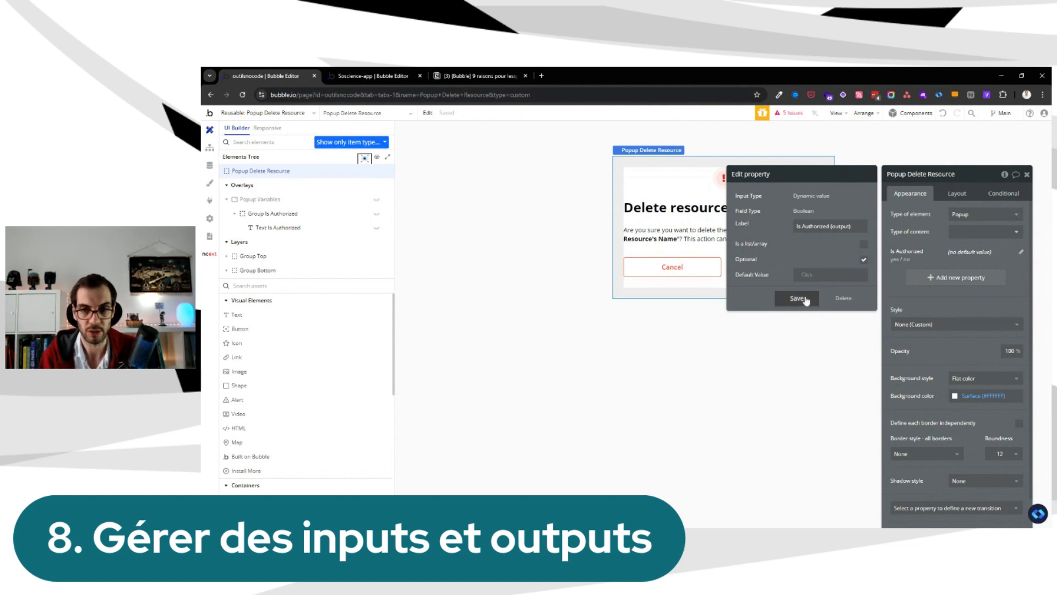
# Set the property's default value to Group Is Authorized's yes / no and save the property
pyautogui.click(807, 277)
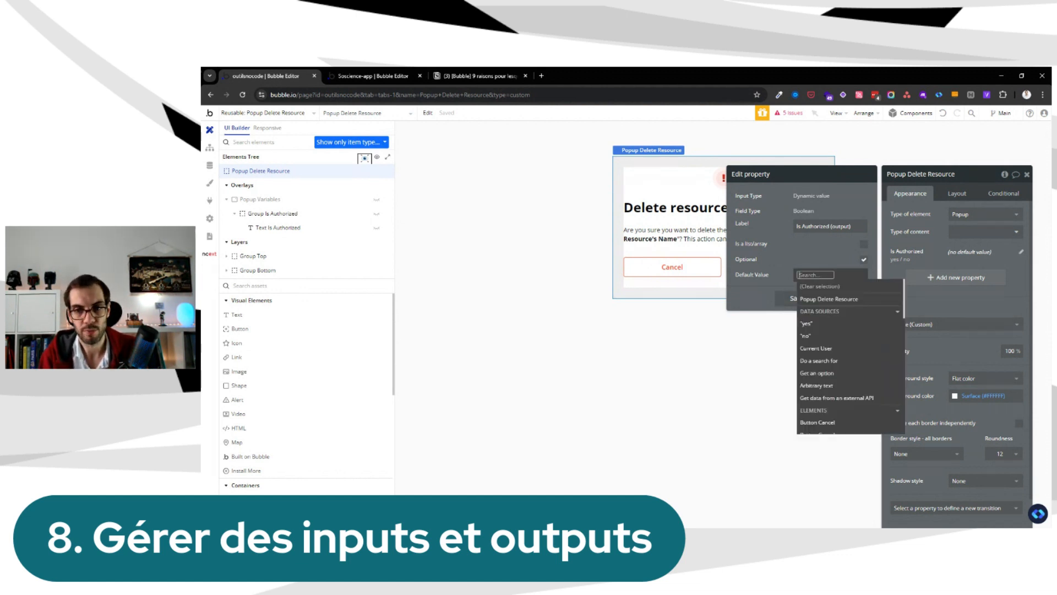
pyautogui.write('is')
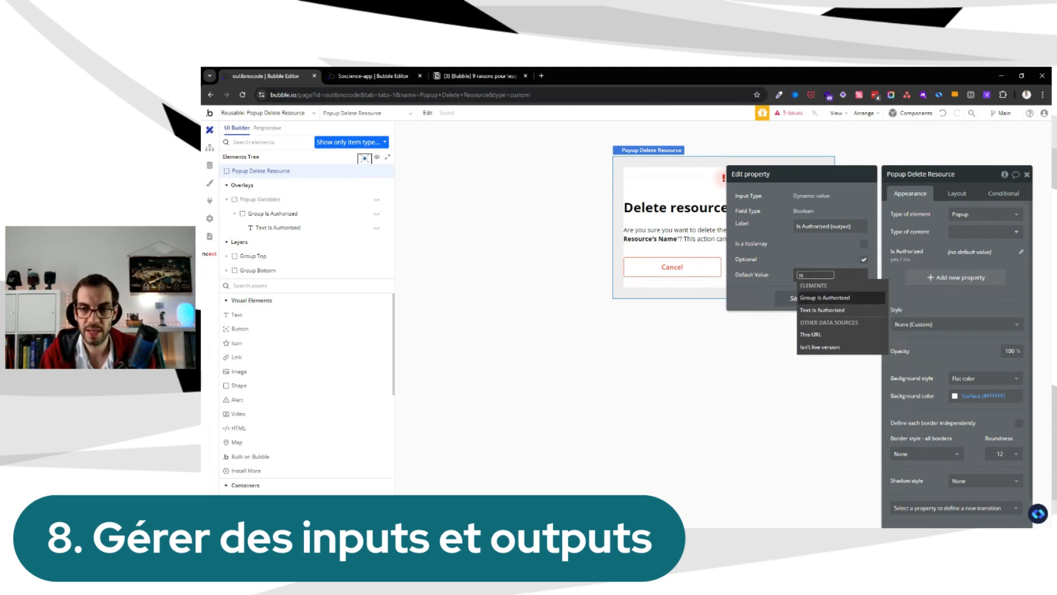
pyautogui.click(821, 297)
pyautogui.click(849, 305)
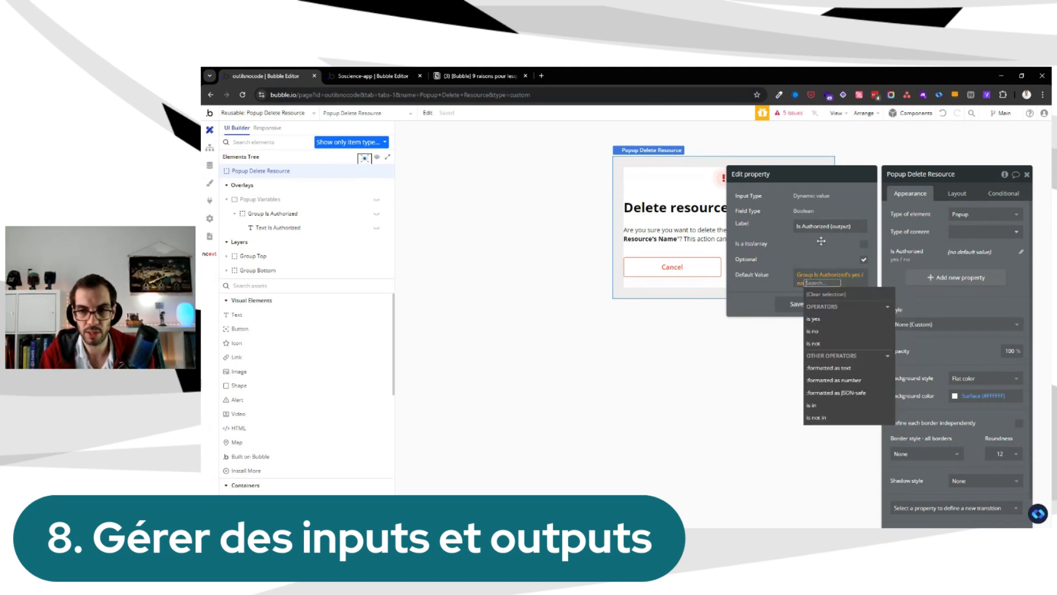
pyautogui.click(823, 251)
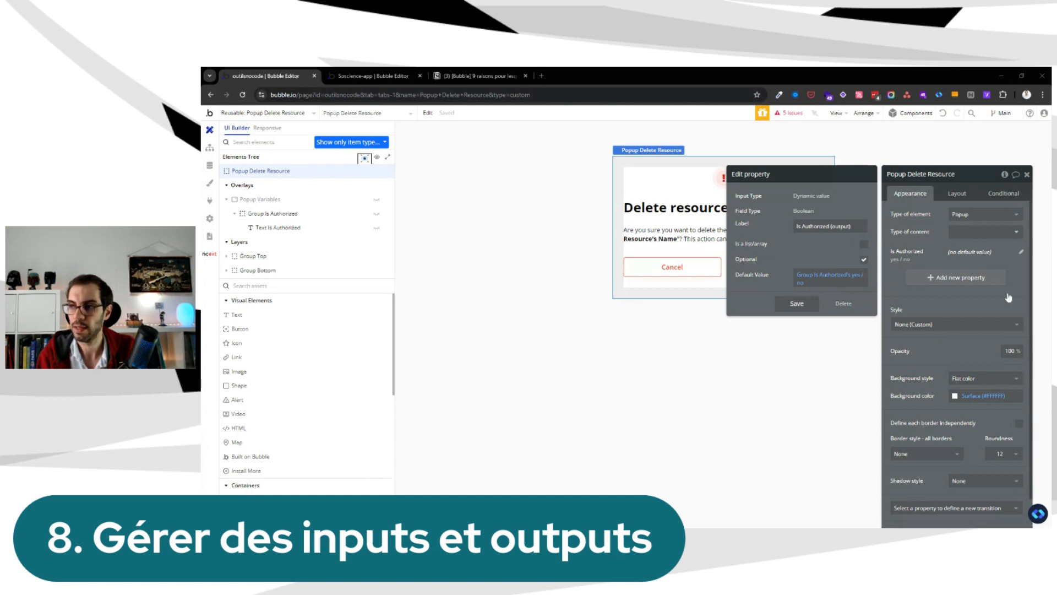
pyautogui.click(799, 303)
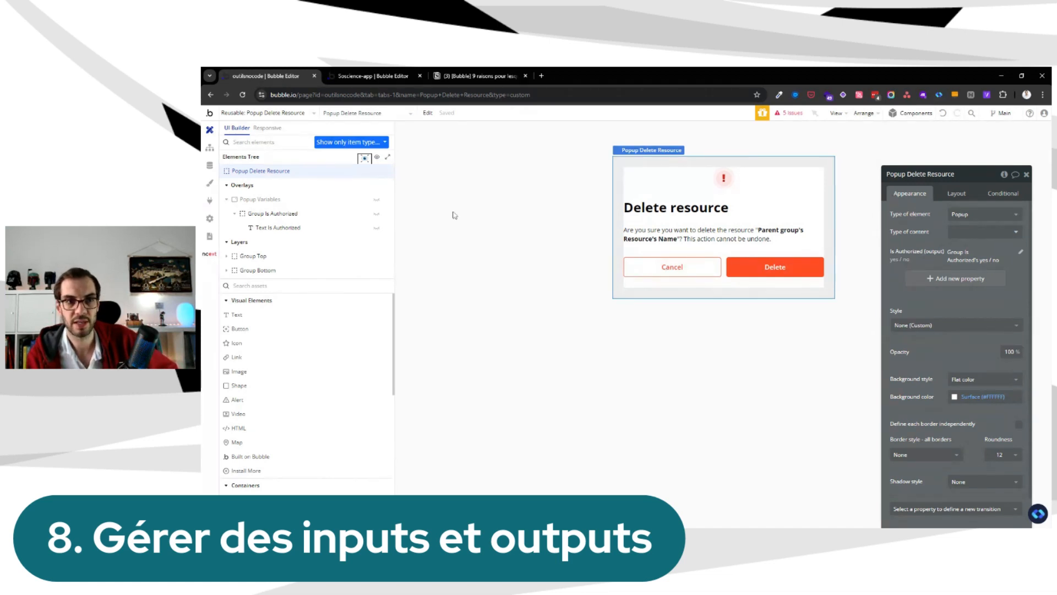
# Review the contents of Popup Variables and the label and default value of the Is Authorized (output) property
pyautogui.click(336, 200)
pyautogui.click(683, 182)
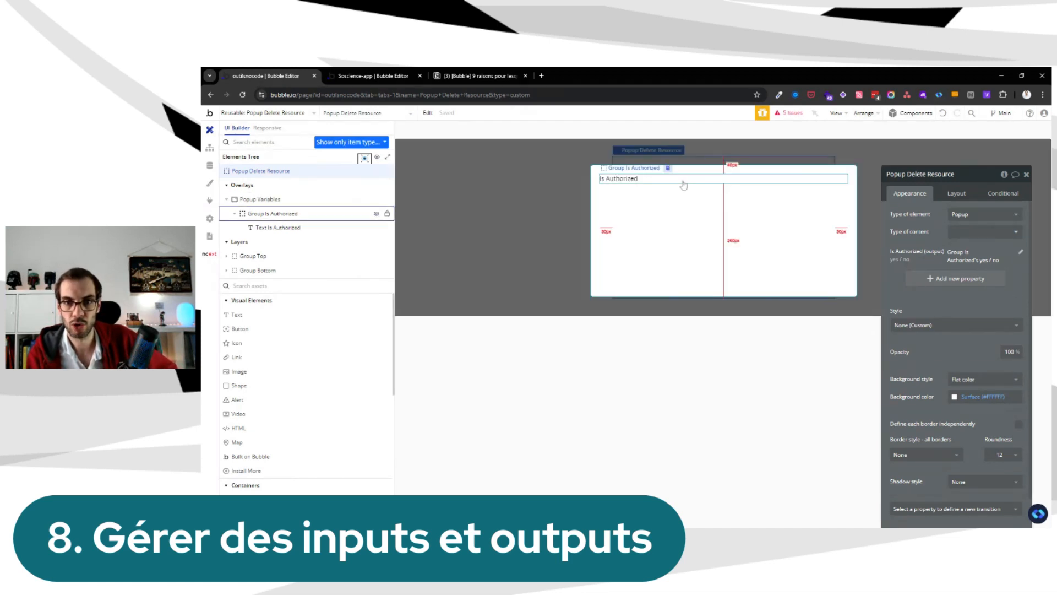
pyautogui.click(685, 203)
pyautogui.click(531, 189)
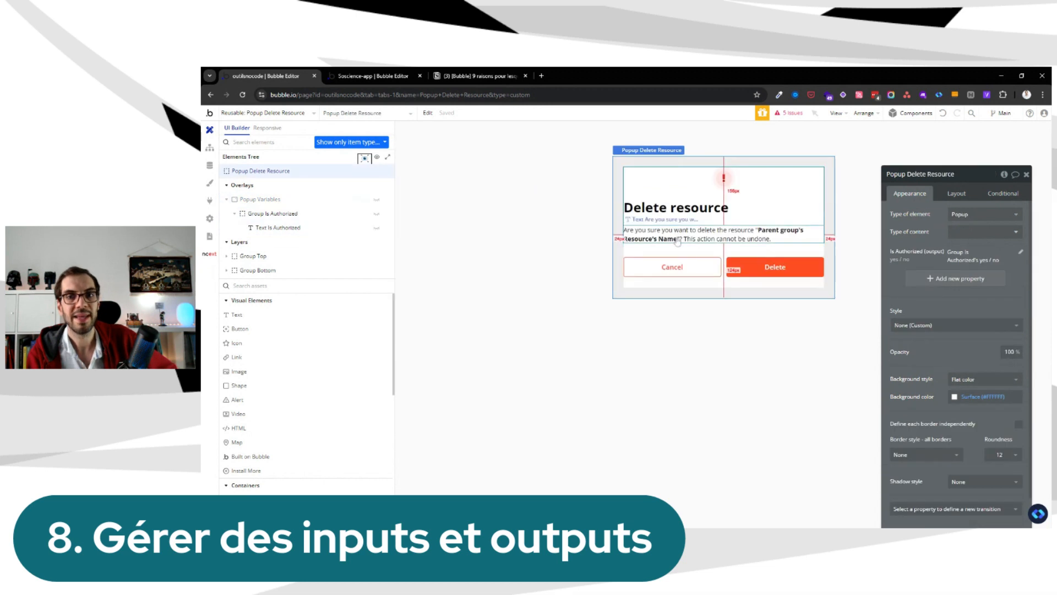
pyautogui.click(1021, 251)
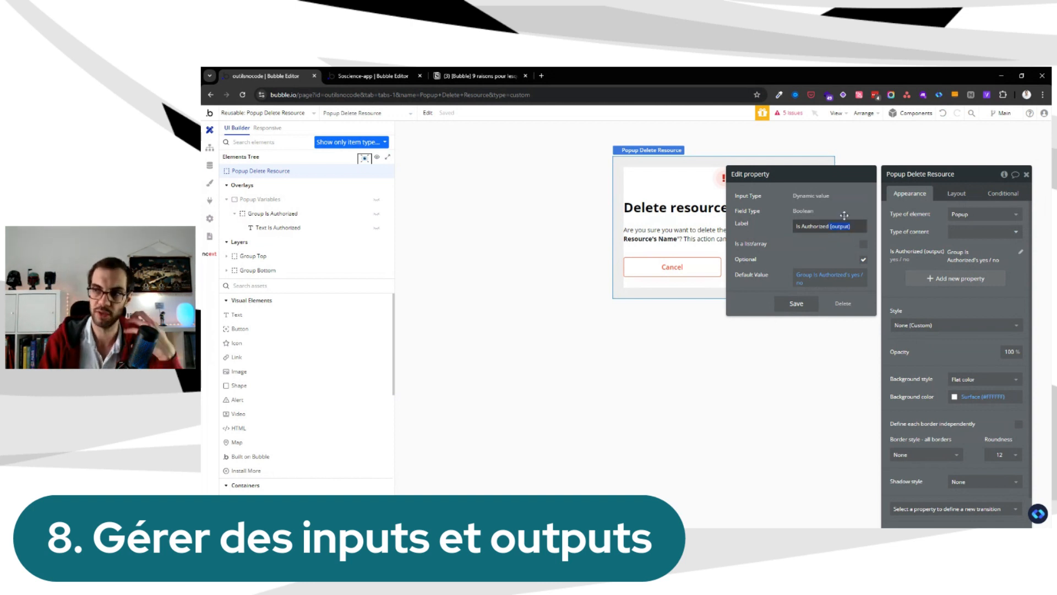
pyautogui.click(832, 247)
pyautogui.click(826, 278)
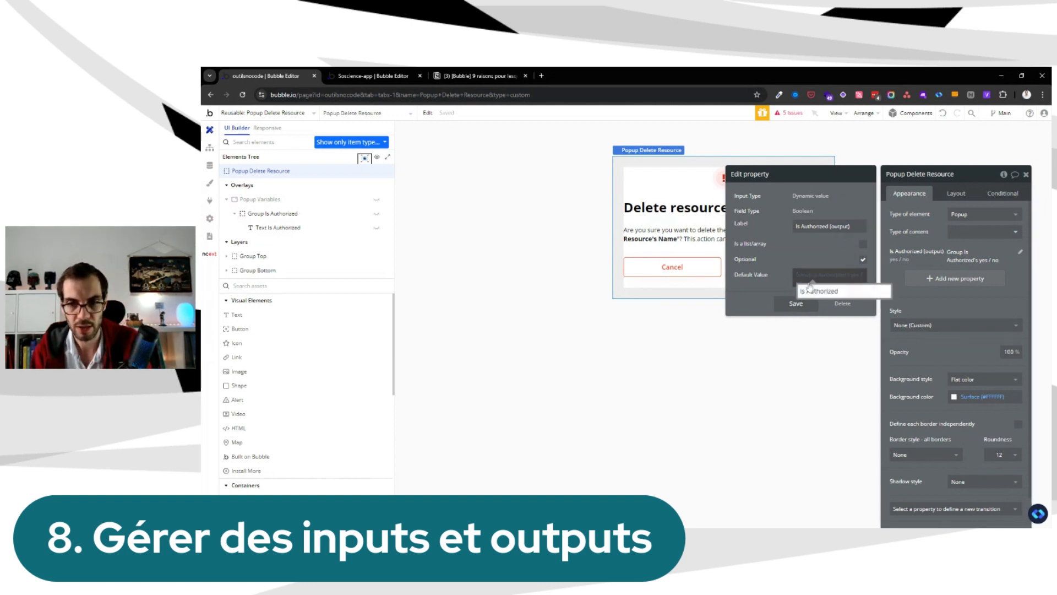
pyautogui.click(795, 303)
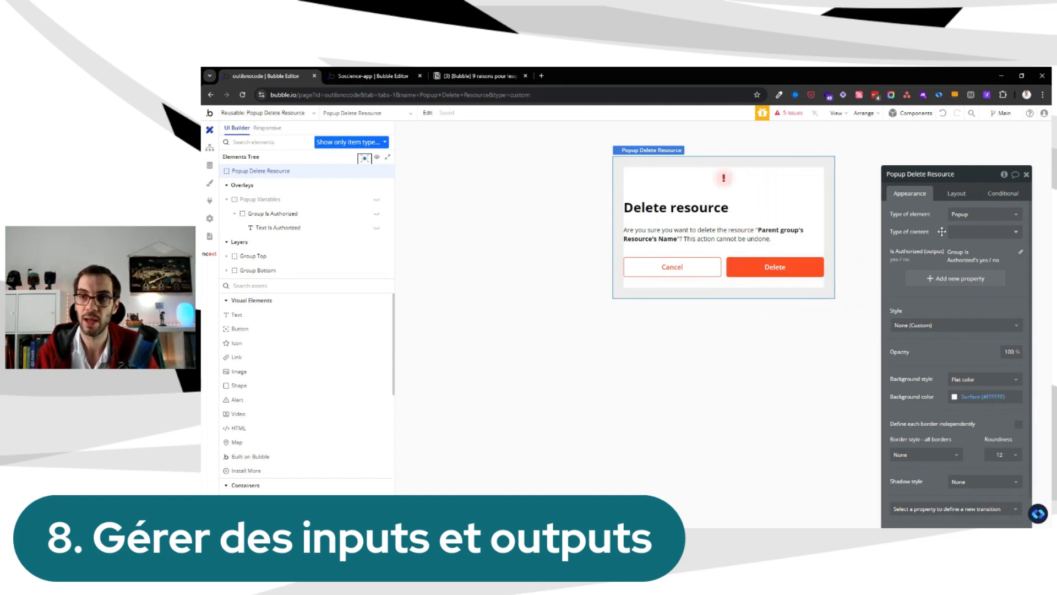
# Open the index page and inspect the properties exposed by Popup Delete Resource A
pyautogui.click(248, 115)
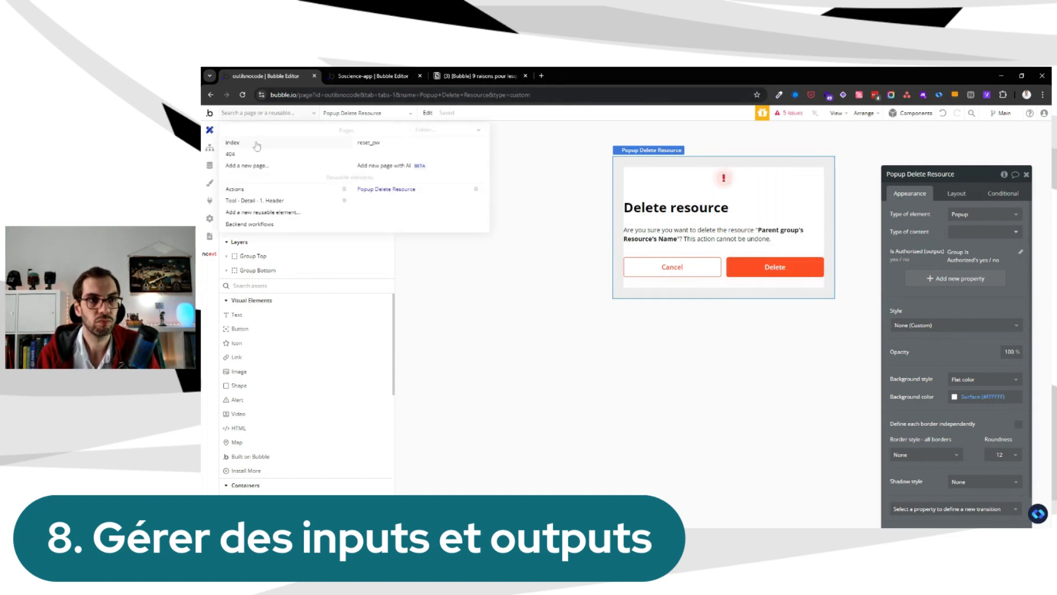
pyautogui.click(255, 137)
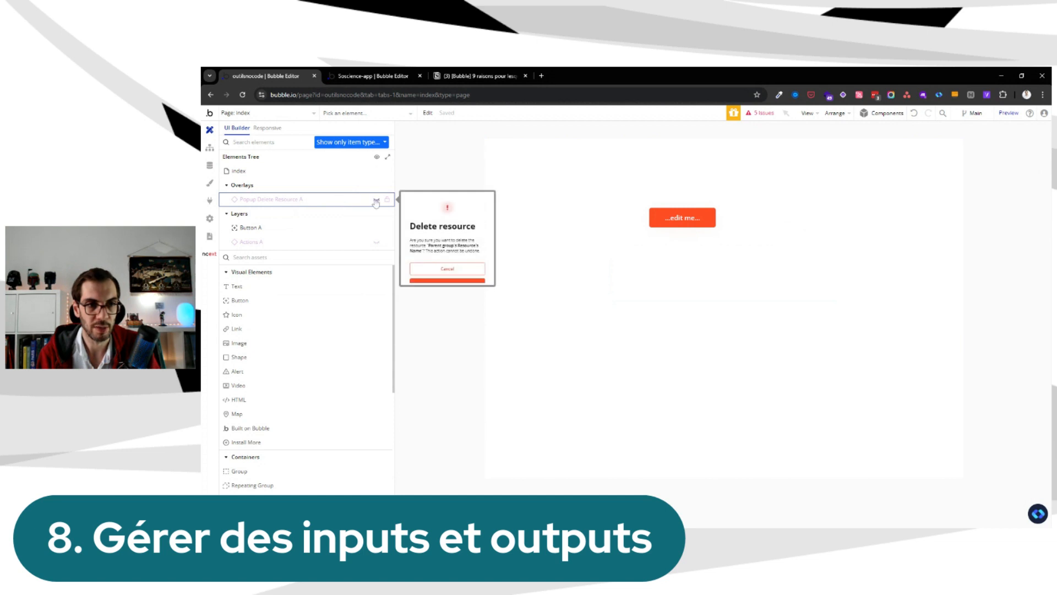
pyautogui.click(342, 199)
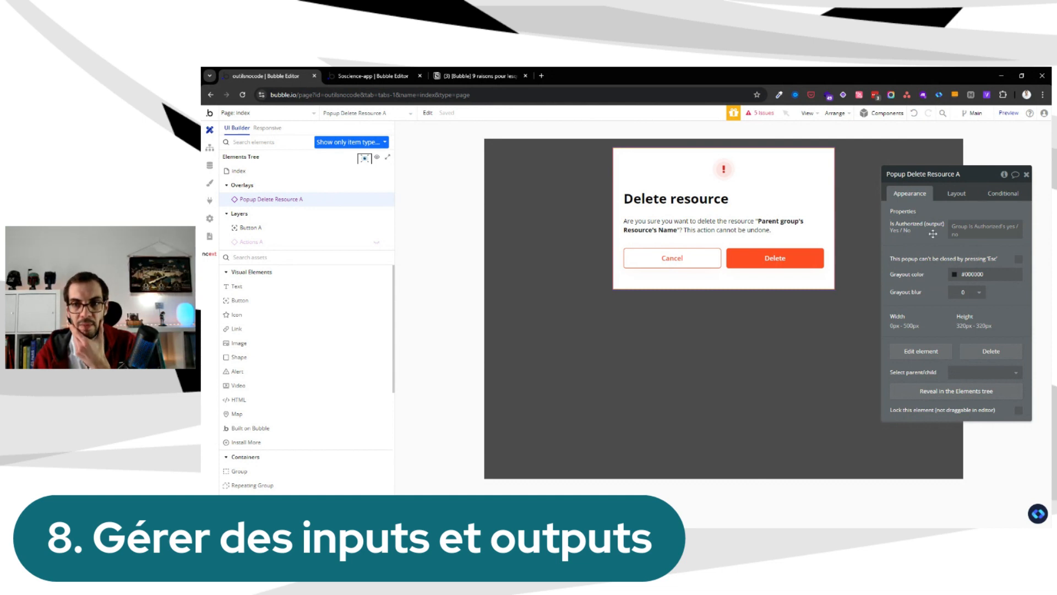
pyautogui.click(779, 300)
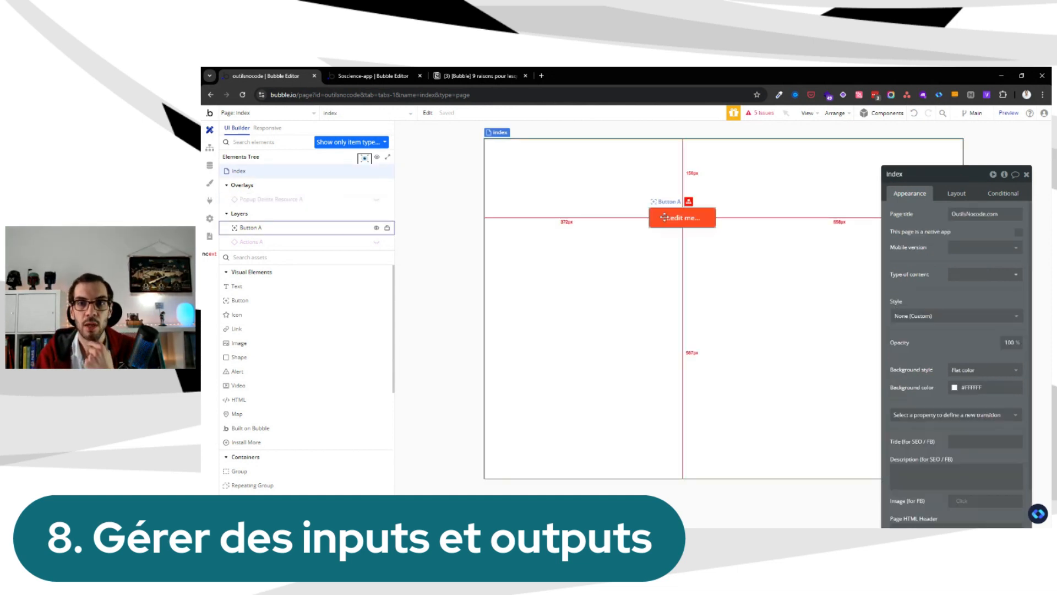
# Make Button A on the index page not visible on page load
pyautogui.click(665, 217)
pyautogui.click(956, 193)
pyautogui.click(1018, 210)
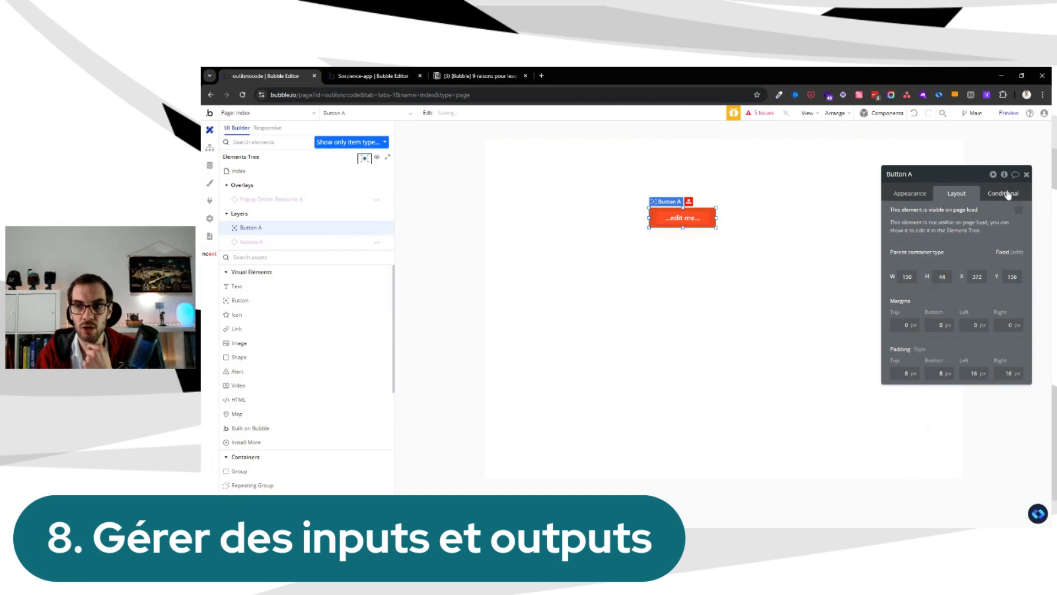
# Add a condition to Button A making it visible when Popup Delete Resource A's Is Authorized (output) is yes
pyautogui.click(1008, 194)
pyautogui.click(924, 259)
pyautogui.click(920, 260)
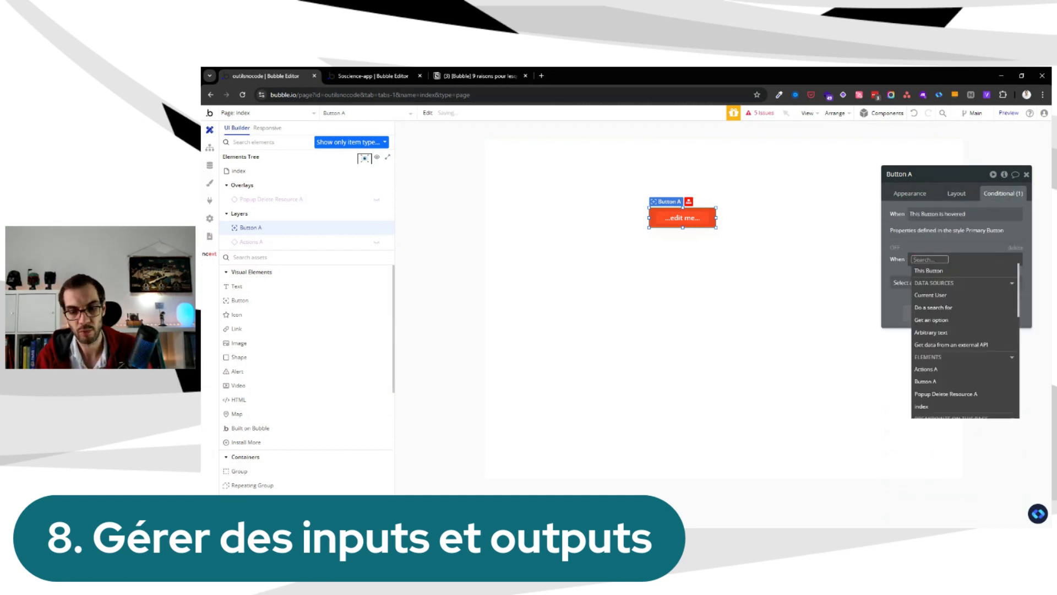
pyautogui.click(946, 393)
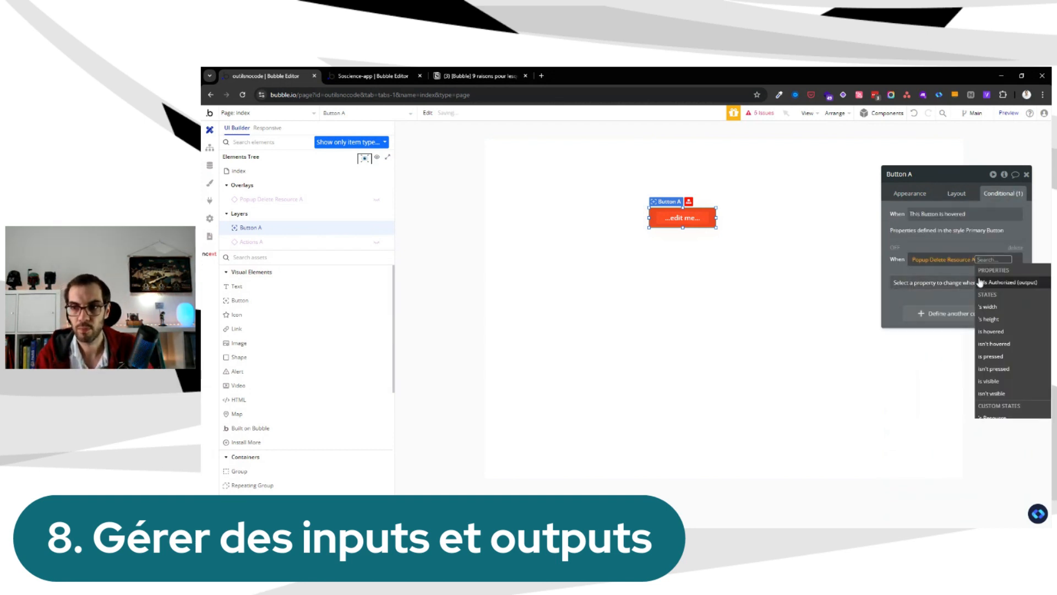
pyautogui.click(1013, 283)
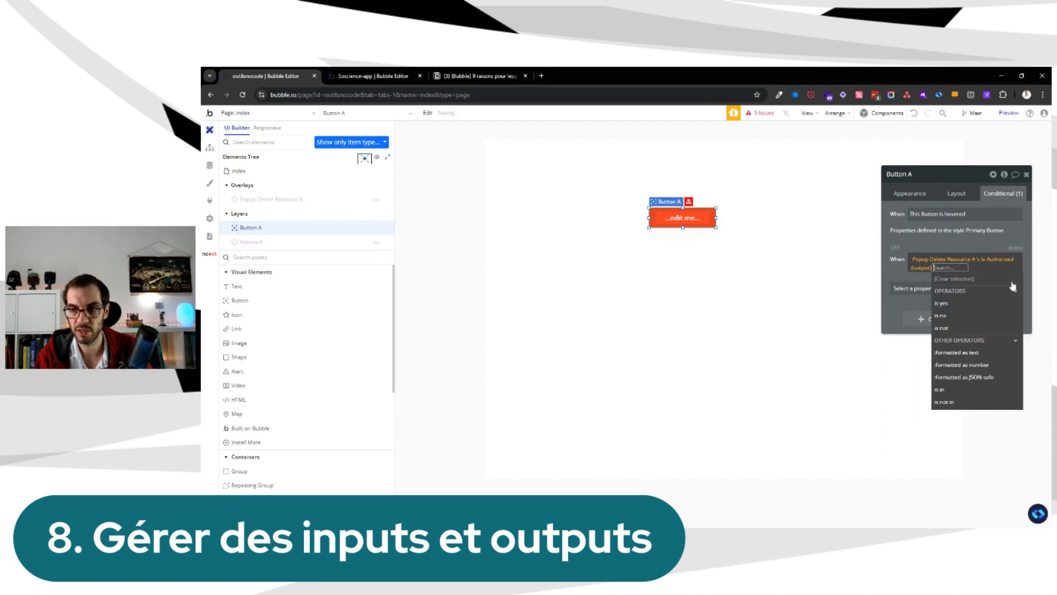
pyautogui.click(958, 303)
pyautogui.click(914, 289)
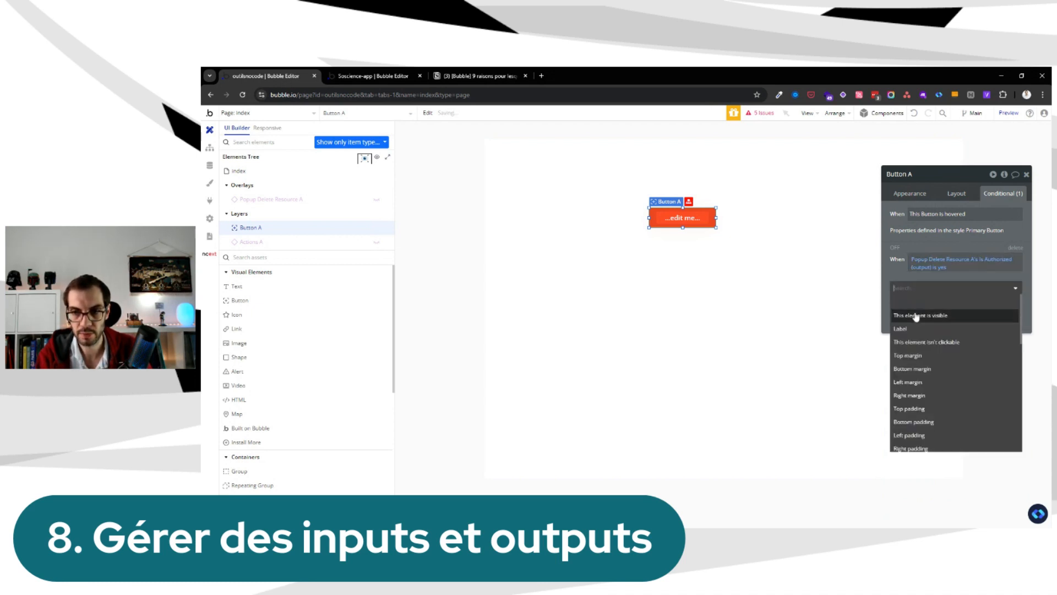
pyautogui.click(916, 315)
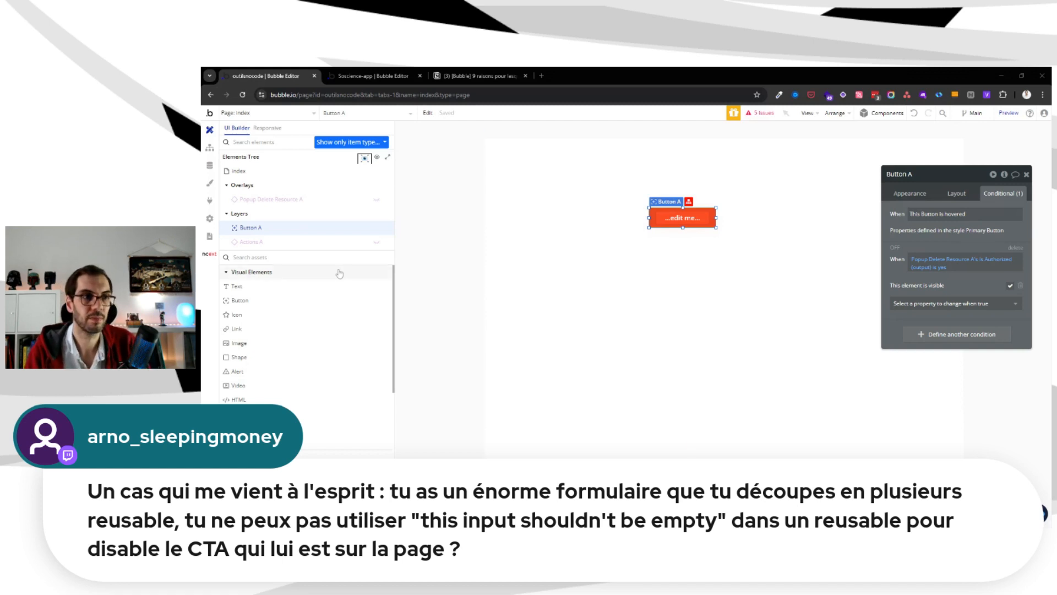
# Open the Popup Delete Resource reusable and duplicate Group Is Authorized inside Popup Variables
pyautogui.click(281, 111)
pyautogui.moveTo(351, 214)
pyautogui.click(377, 189)
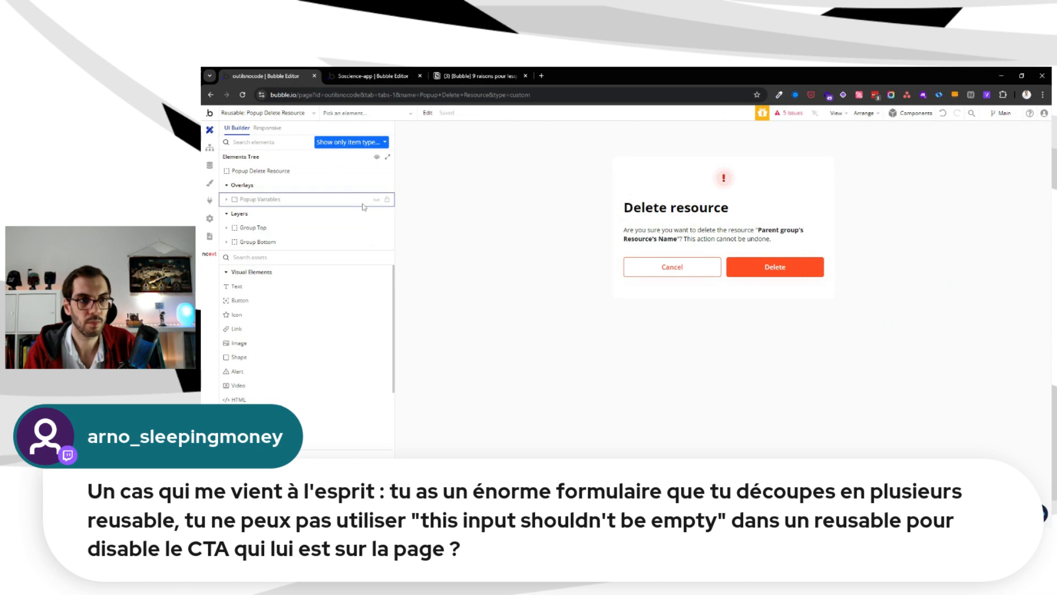
pyautogui.click(260, 199)
pyautogui.click(675, 179)
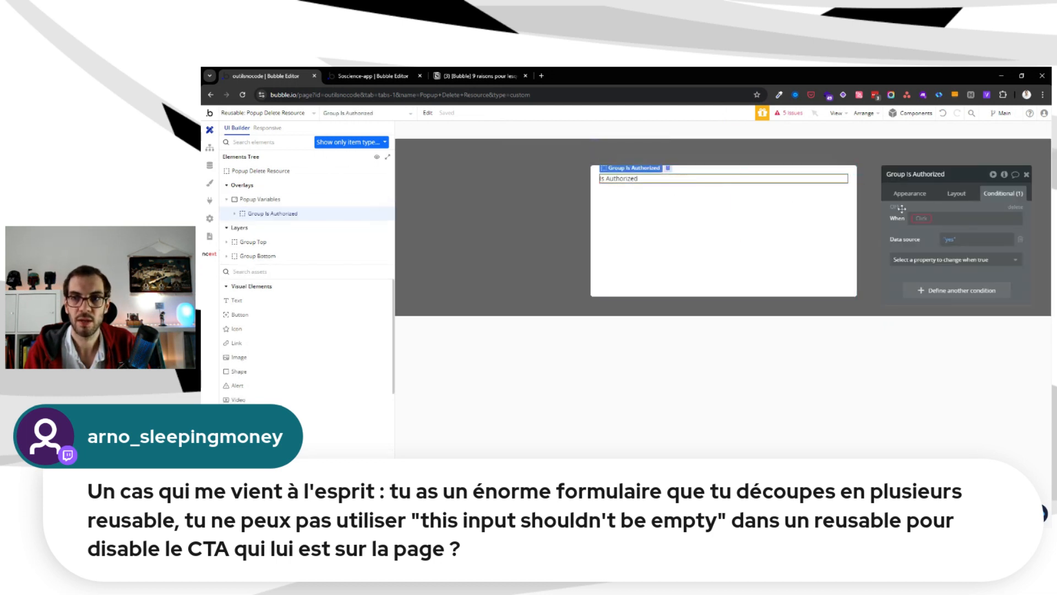
pyautogui.hotkey('ctrl', 'c')
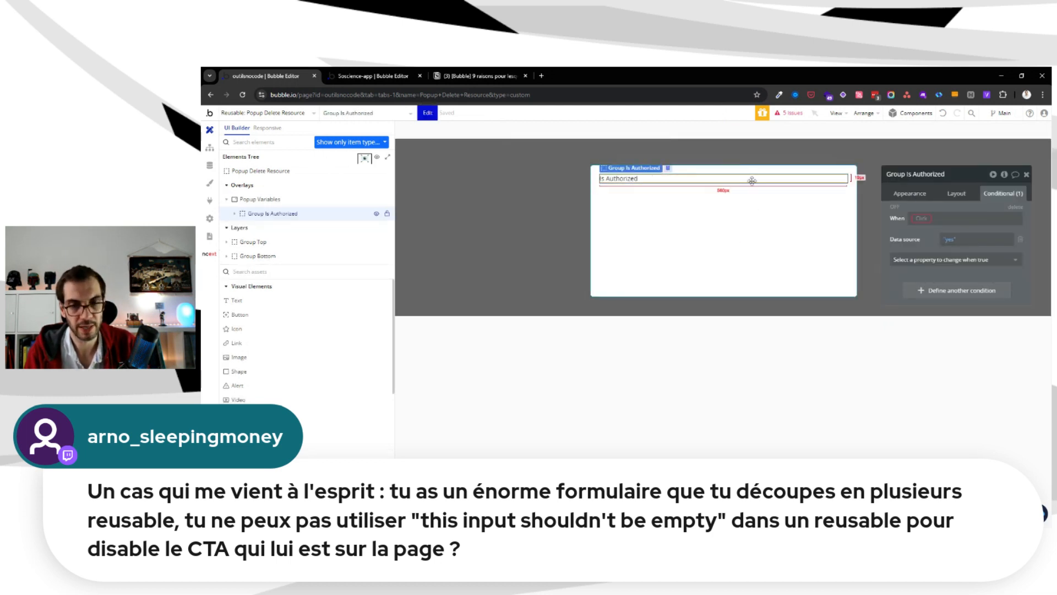
pyautogui.hotkey('ctrl', 'v')
pyautogui.click(922, 197)
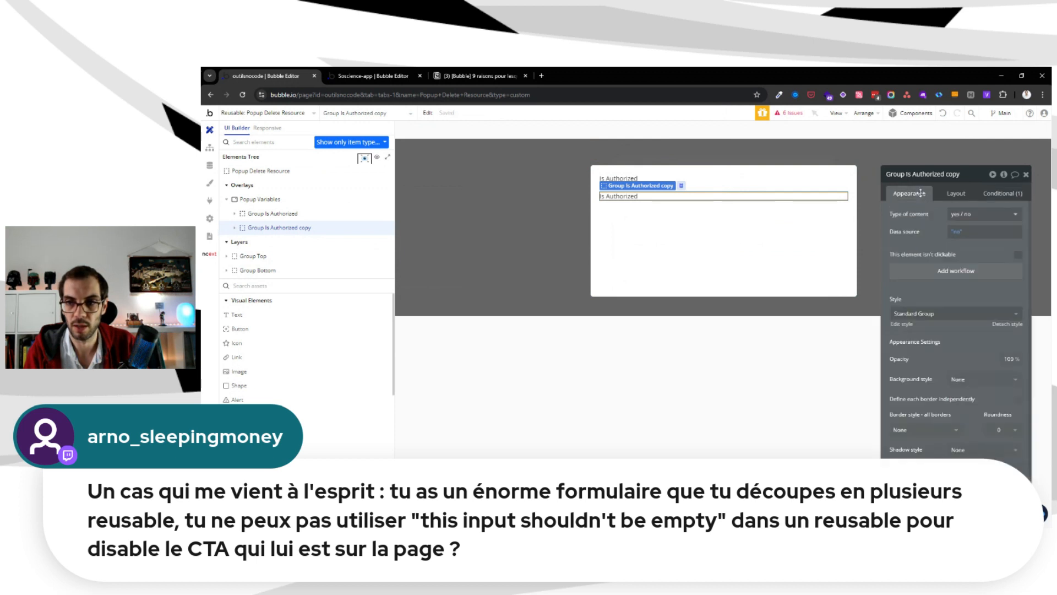
# Change the text inside the duplicated group to "Is Filled"
pyautogui.click(631, 197)
pyautogui.tripleClick(919, 214)
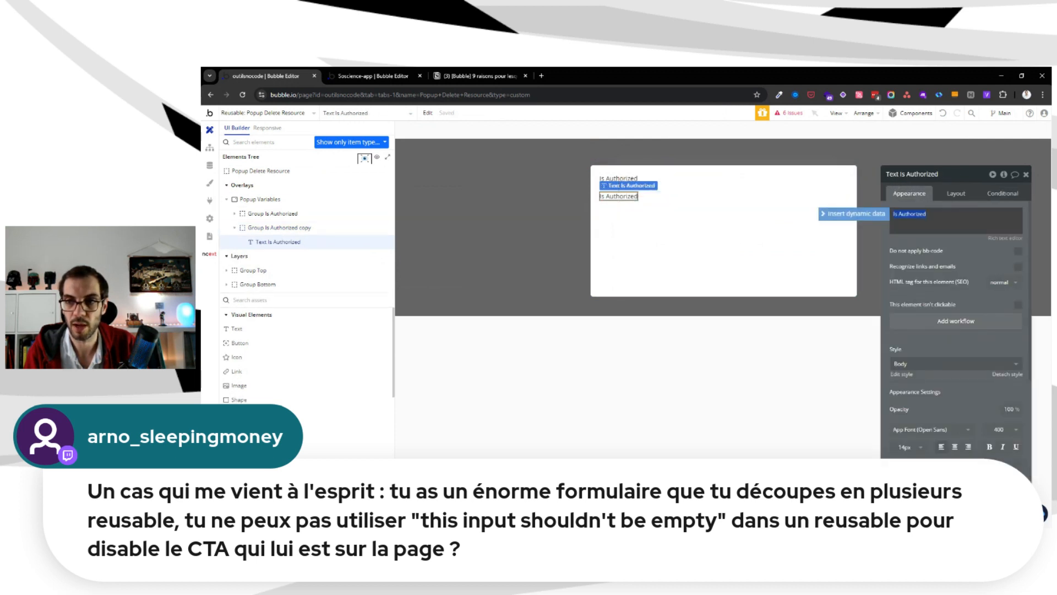
pyautogui.press('Right')
pyautogui.press('BackSpace')
pyautogui.press('BackSpace')
pyautogui.press('BackSpace')
pyautogui.press('BackSpace')
pyautogui.press('BackSpace')
pyautogui.press('BackSpace')
pyautogui.press('BackSpace')
pyautogui.press('BackSpace')
pyautogui.press('BackSpace')
pyautogui.press('BackSpace')
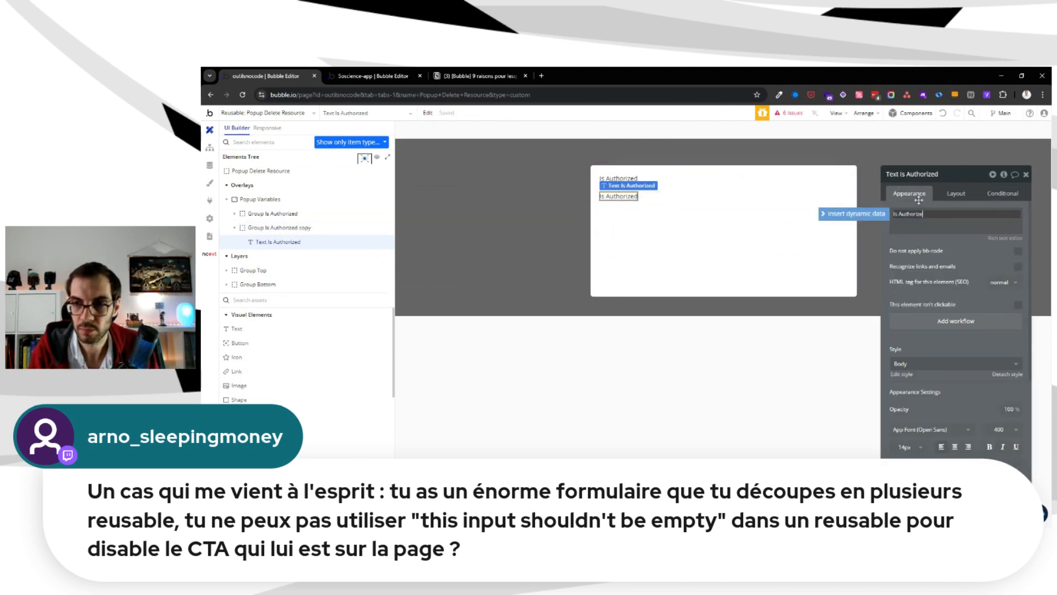
pyautogui.write('Fille')
pyautogui.click(917, 198)
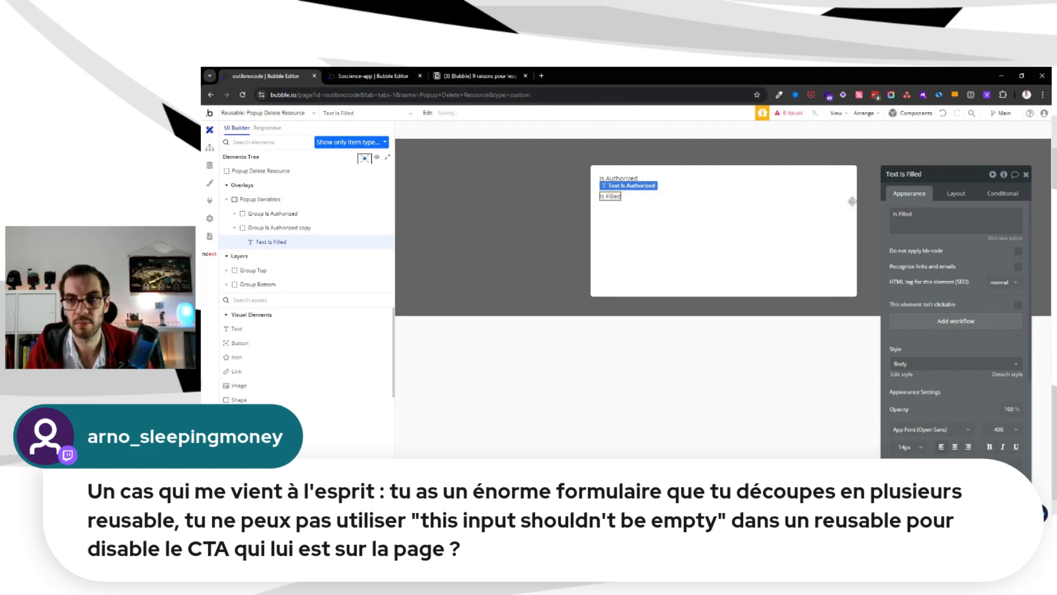
pyautogui.click(651, 203)
pyautogui.click(651, 197)
# Add a property labelled "Is filled (output)" to Popup Delete Resource as a dynamic value of type yes / no
pyautogui.click(510, 232)
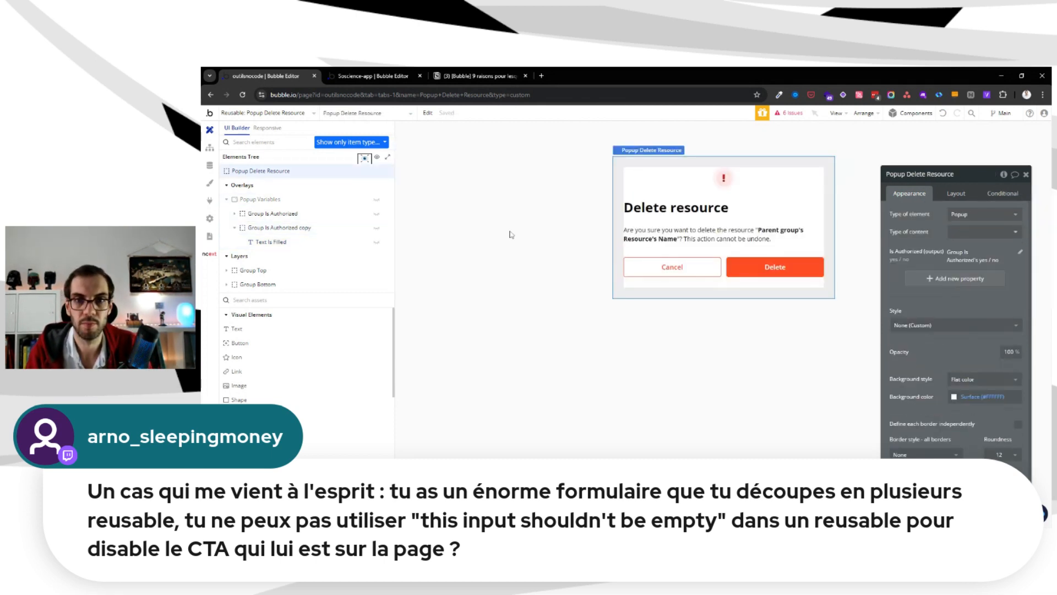
pyautogui.click(955, 278)
pyautogui.write('Is fi')
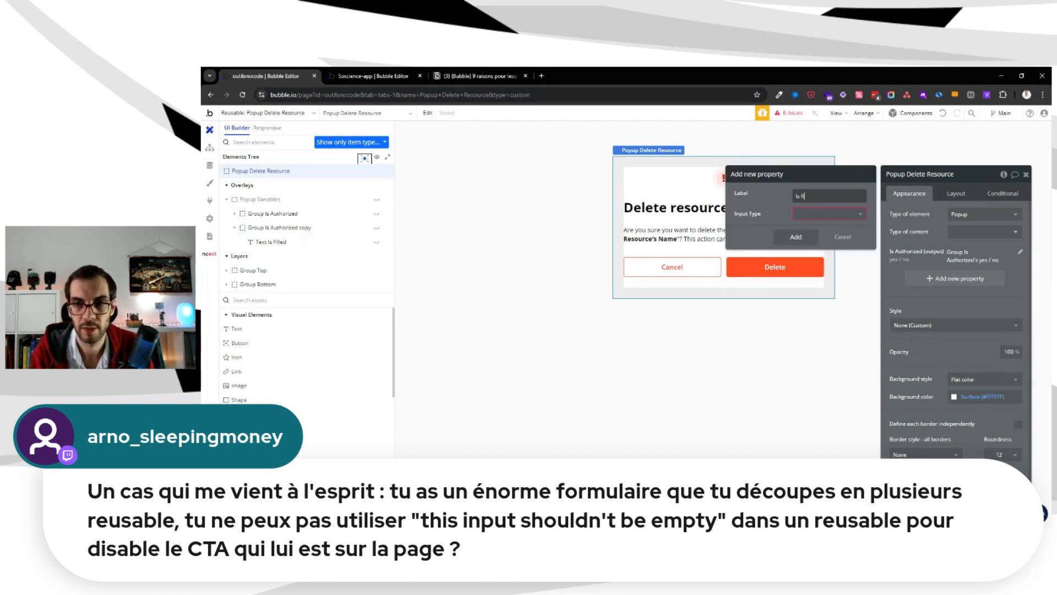
pyautogui.write('lled (output)')
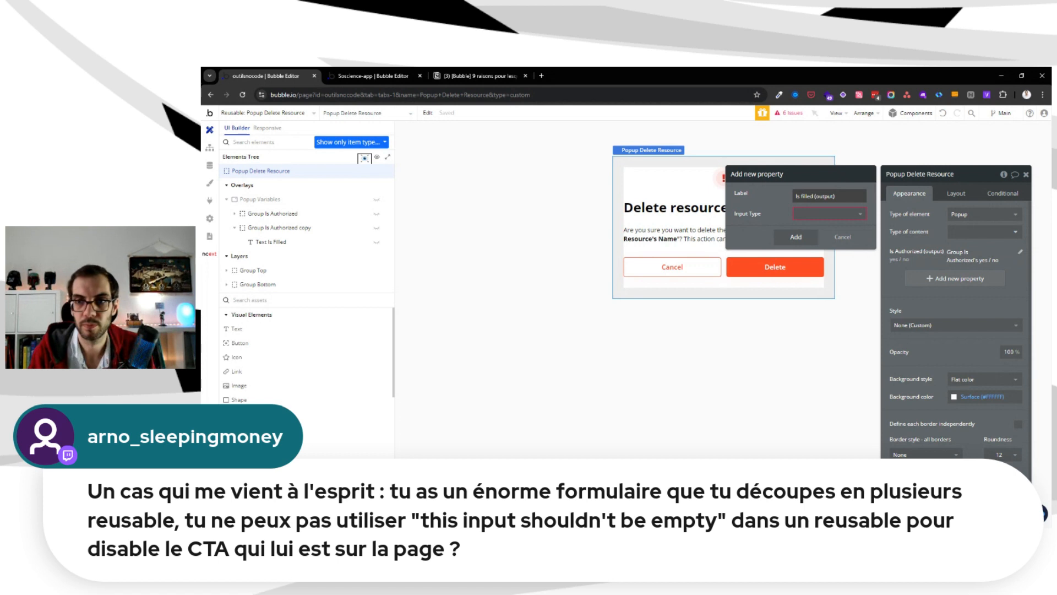
pyautogui.click(829, 213)
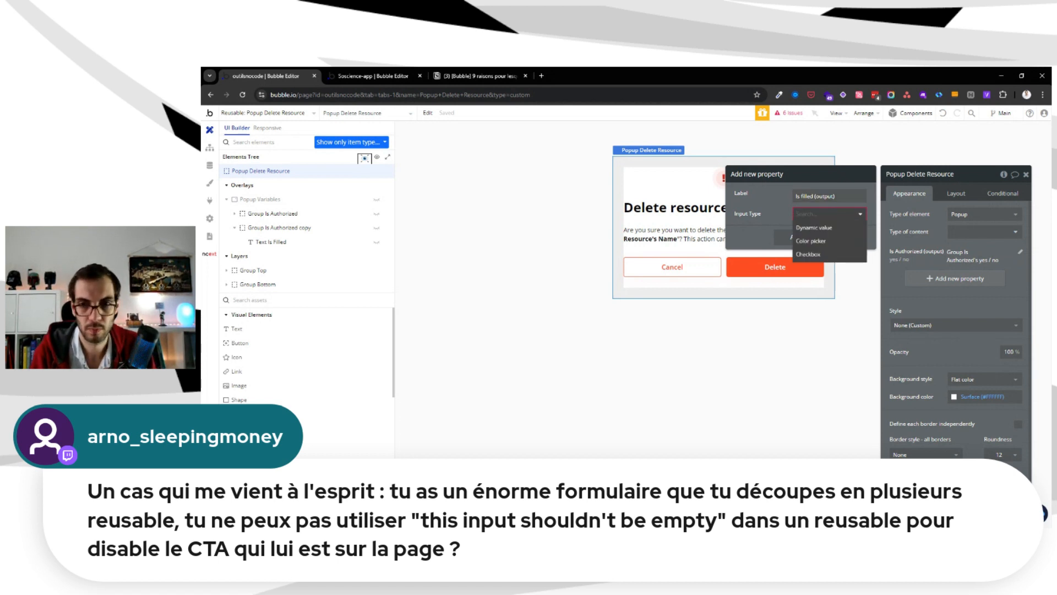
pyautogui.click(814, 228)
pyautogui.click(827, 231)
pyautogui.write('yes / no')
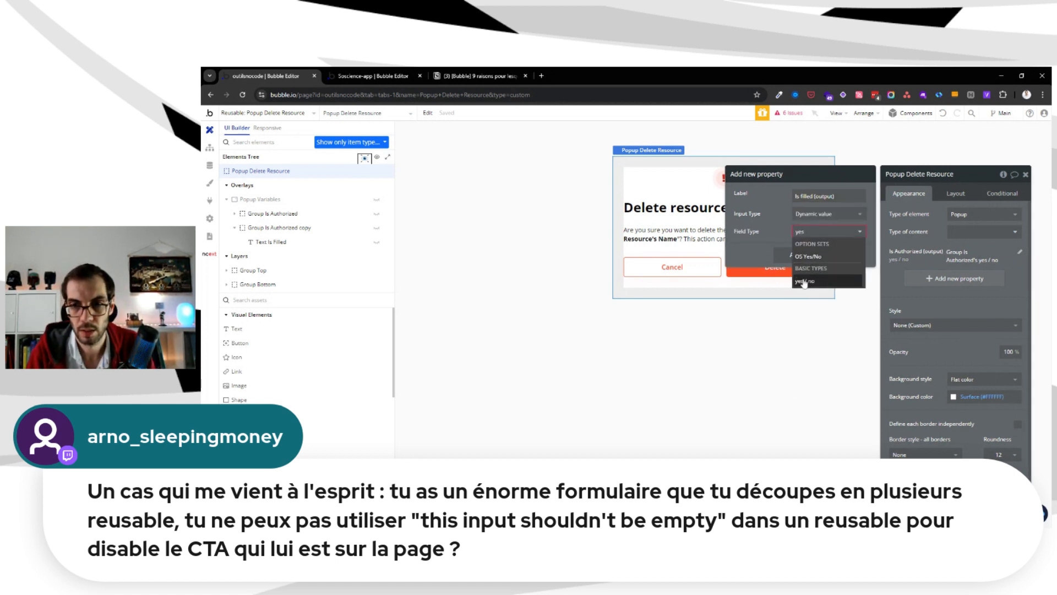
pyautogui.click(804, 281)
pyautogui.click(801, 301)
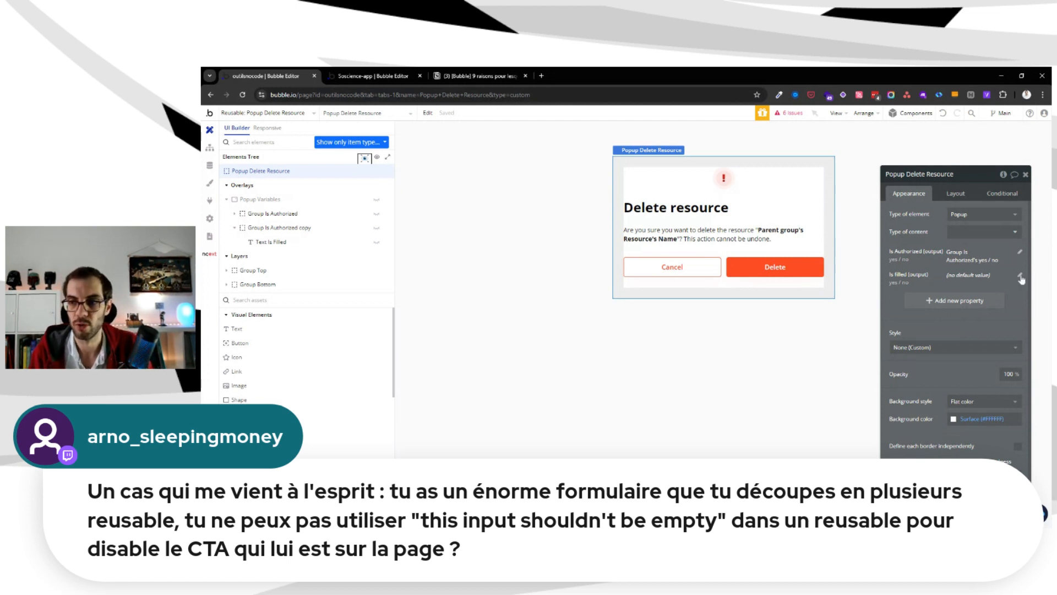
# Set the default value of Is filled (output) to Group Is Authorized copy's yes / no and save the property
pyautogui.click(1019, 274)
pyautogui.click(822, 276)
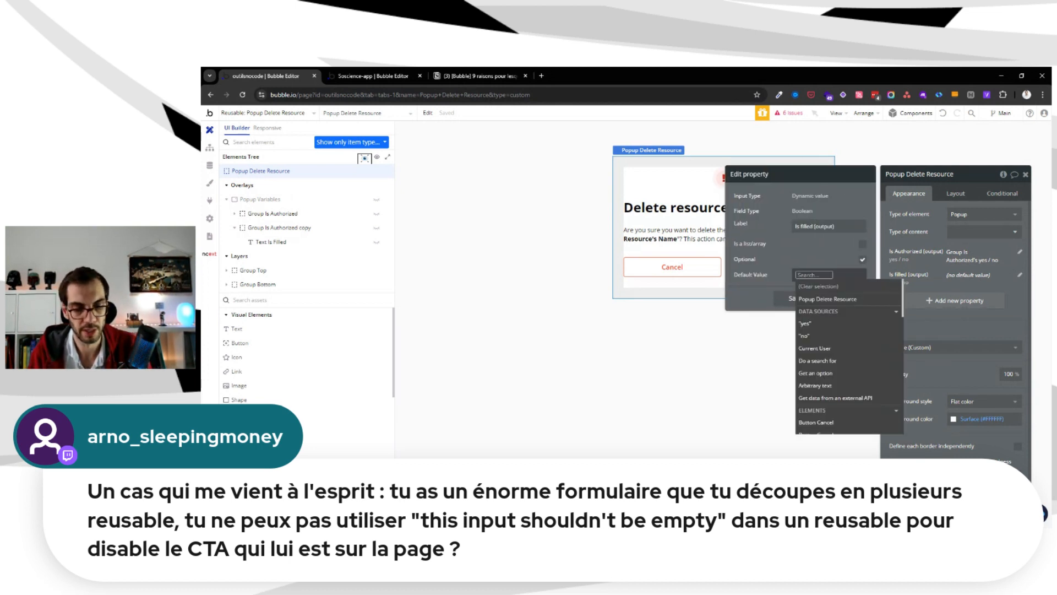
pyautogui.write('is')
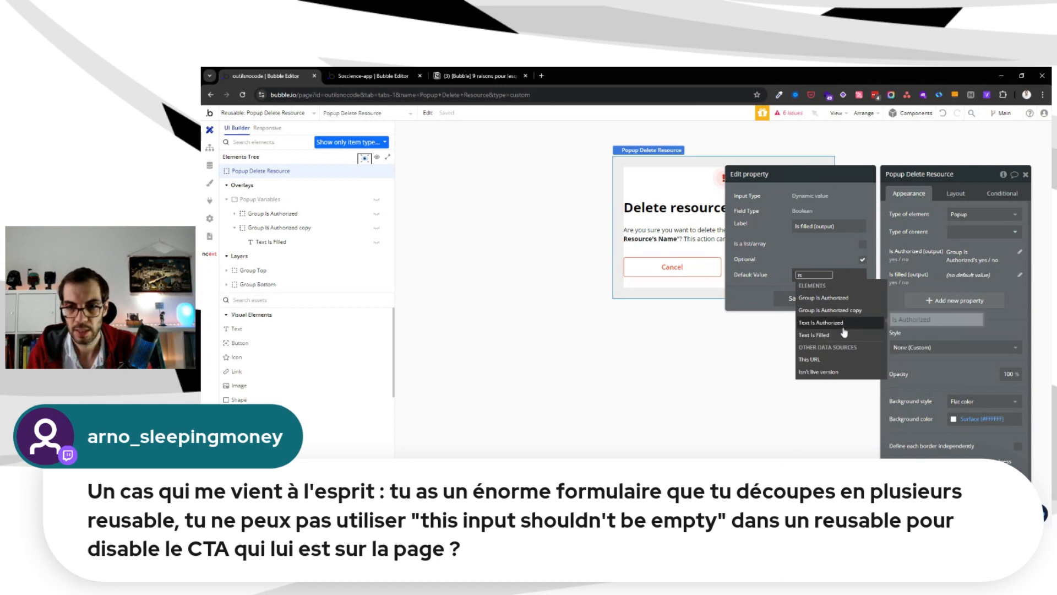
pyautogui.click(854, 312)
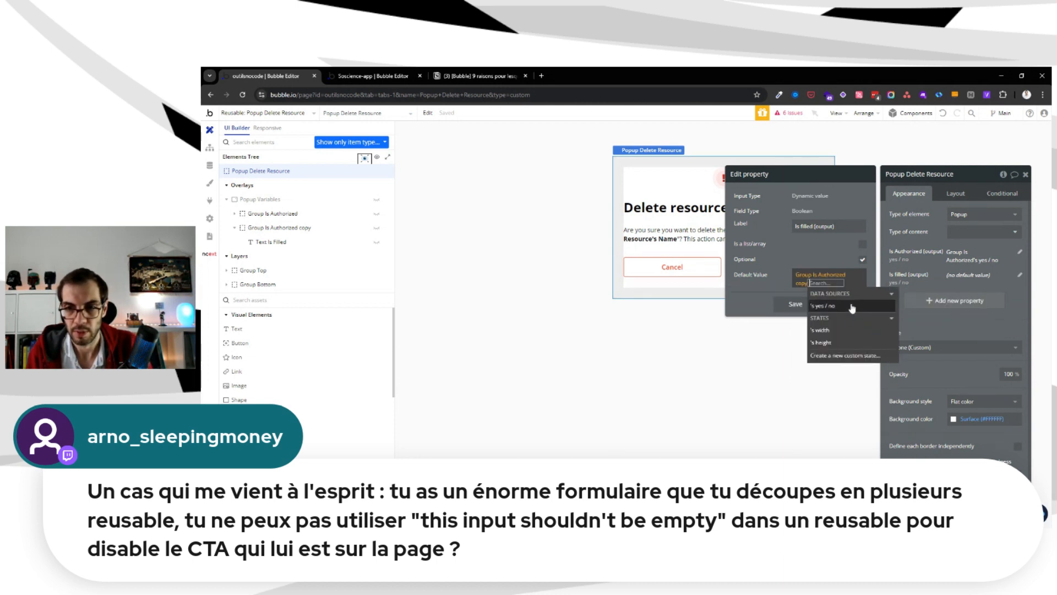
pyautogui.click(851, 306)
pyautogui.click(834, 255)
pyautogui.click(795, 305)
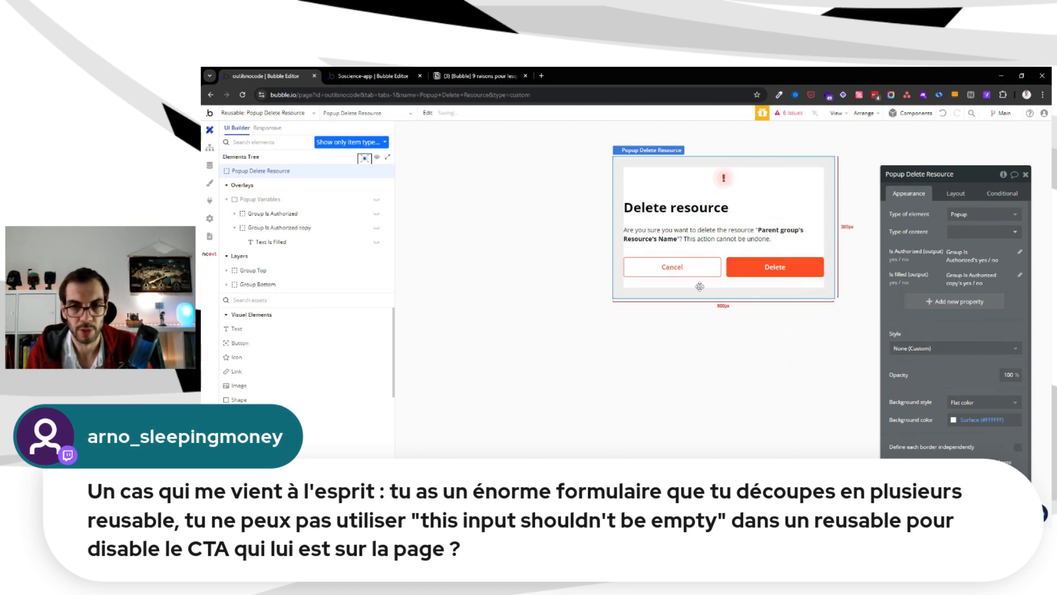
# Rename the duplicated variable group to Group Is Filled
pyautogui.click(333, 227)
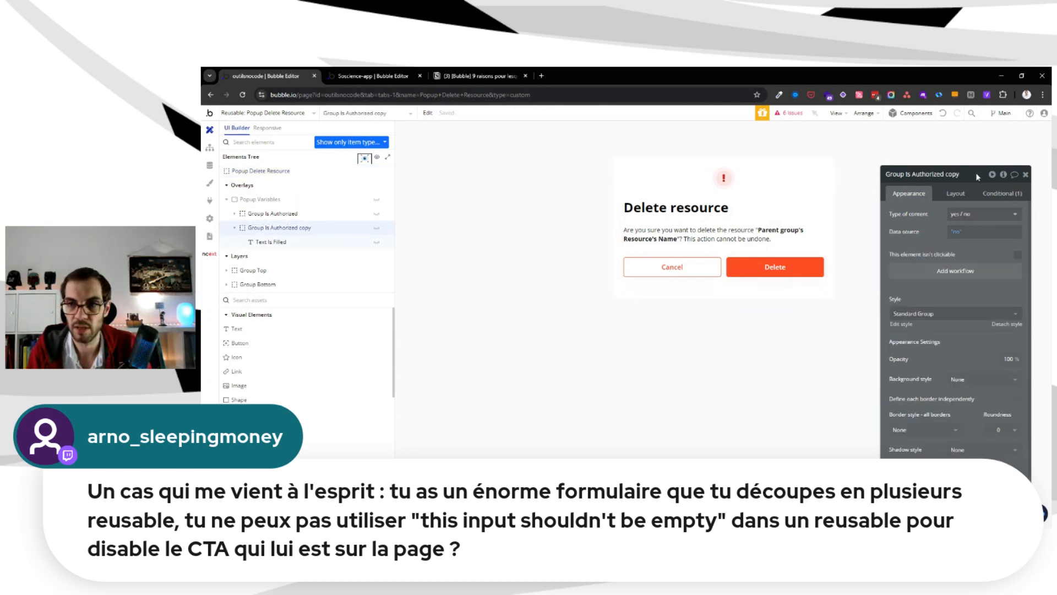
pyautogui.hotkey('shift', 'End')
pyautogui.write('Filled')
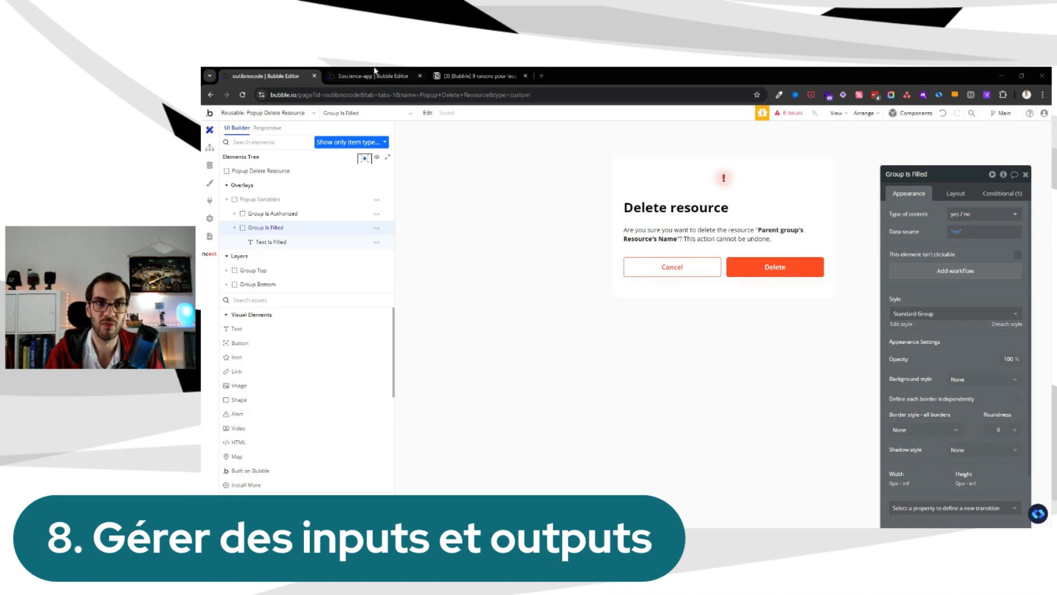
# Switch to the Soscience-app editor and open the Community/Project - Invite Members reusable by searching for "inv"
pyautogui.click(374, 78)
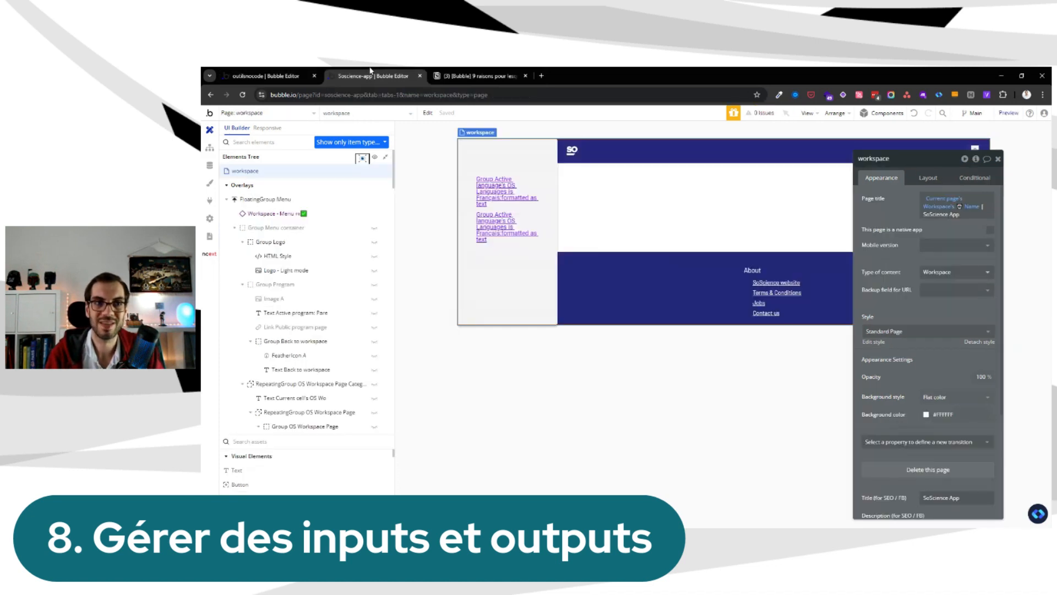
pyautogui.click(296, 114)
pyautogui.moveTo(429, 260)
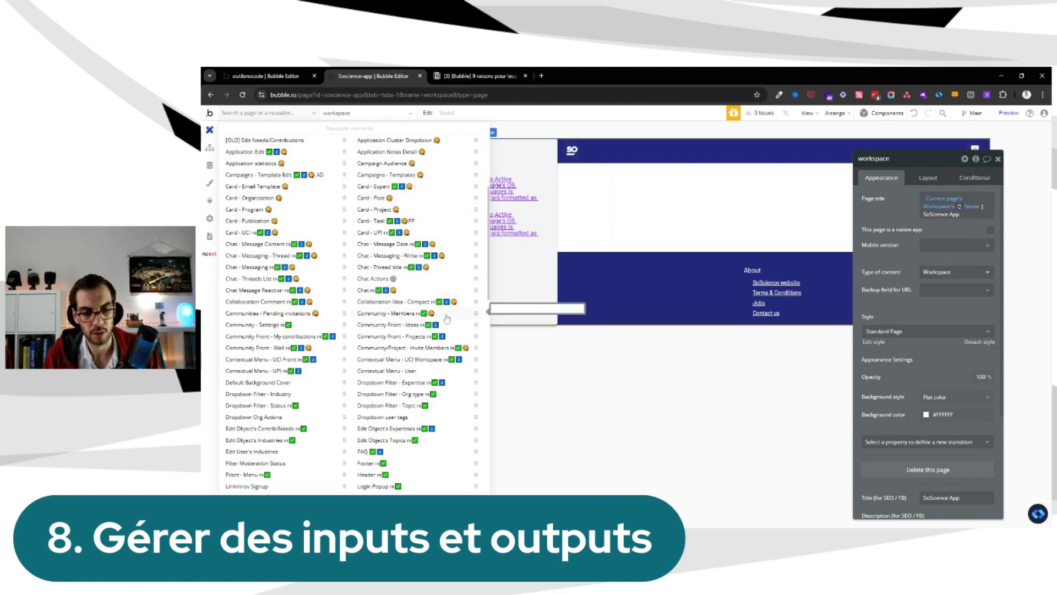
pyautogui.write('inv')
pyautogui.click(396, 166)
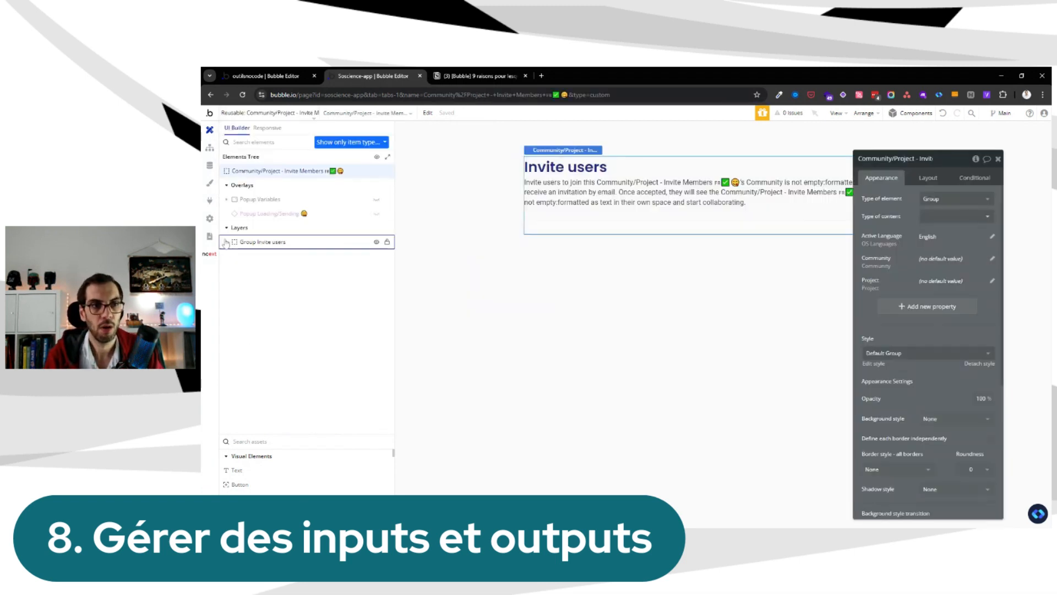
# Expand Group Invite users, show Group Step 1 and Group Step 2, and inspect both steps
pyautogui.click(226, 242)
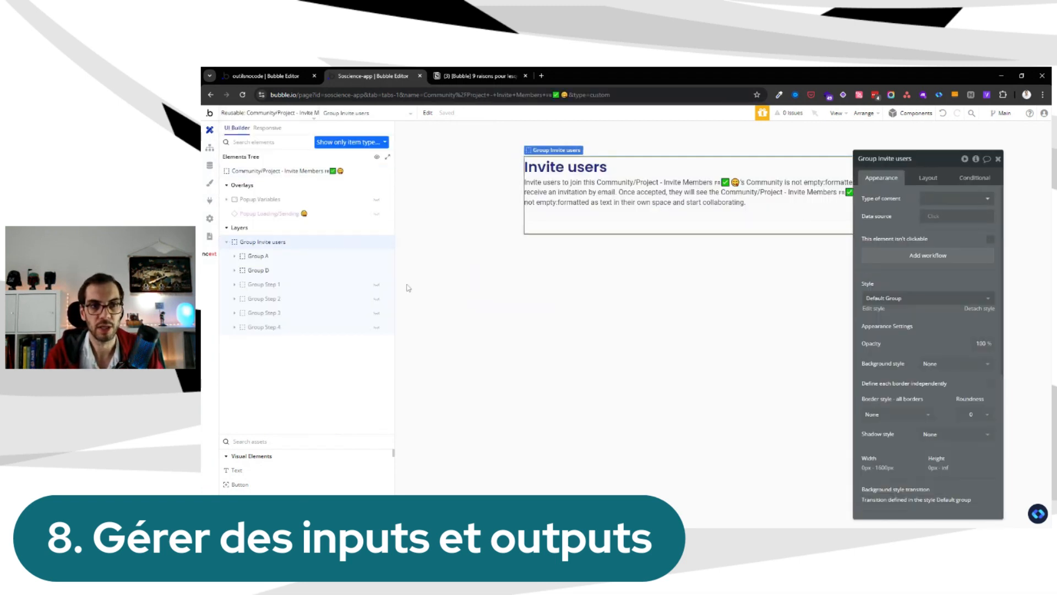
pyautogui.click(377, 285)
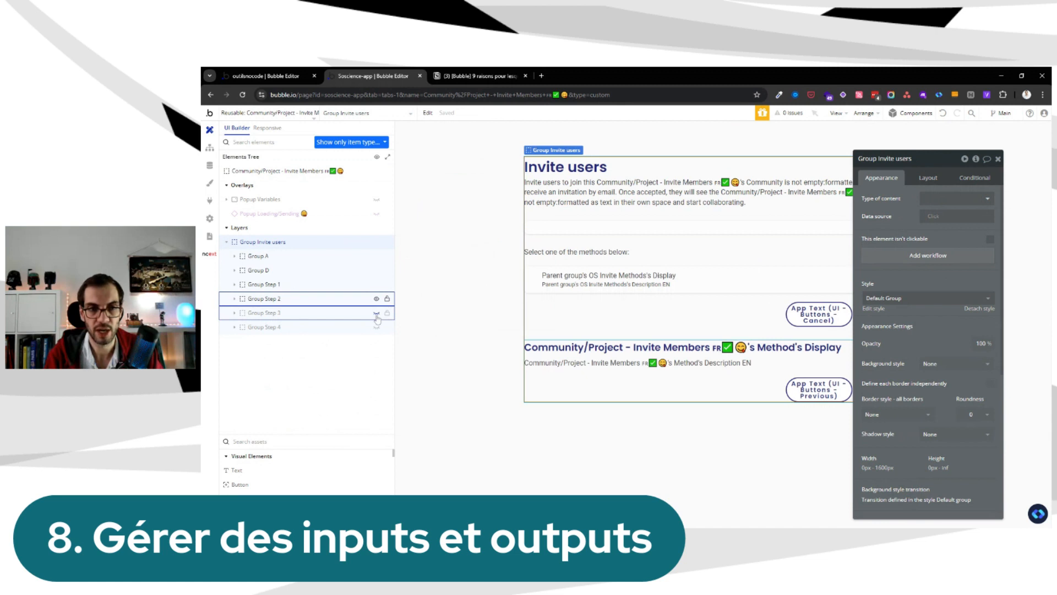
pyautogui.click(305, 284)
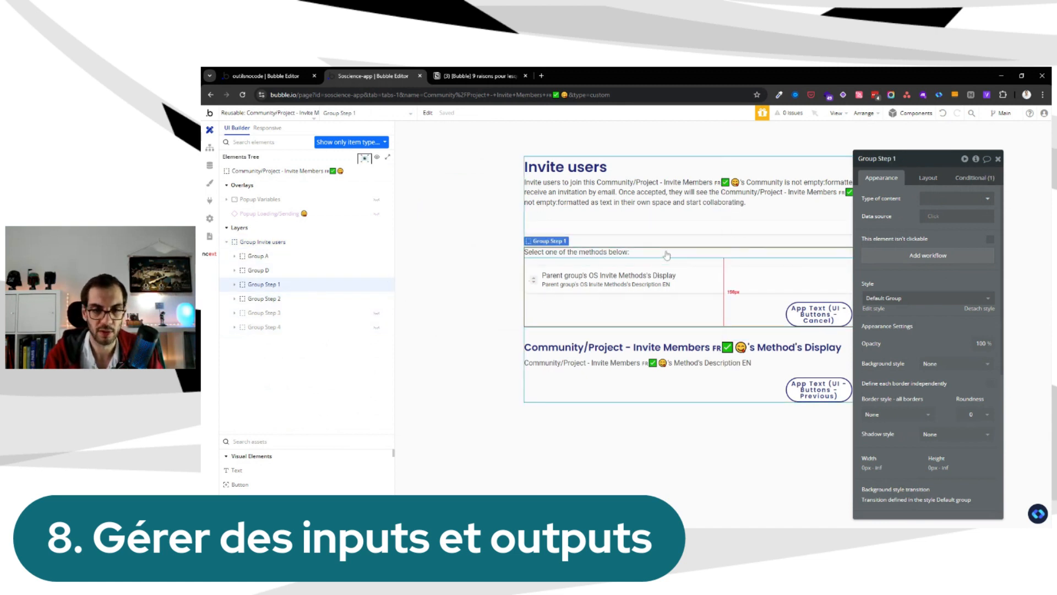
pyautogui.click(337, 299)
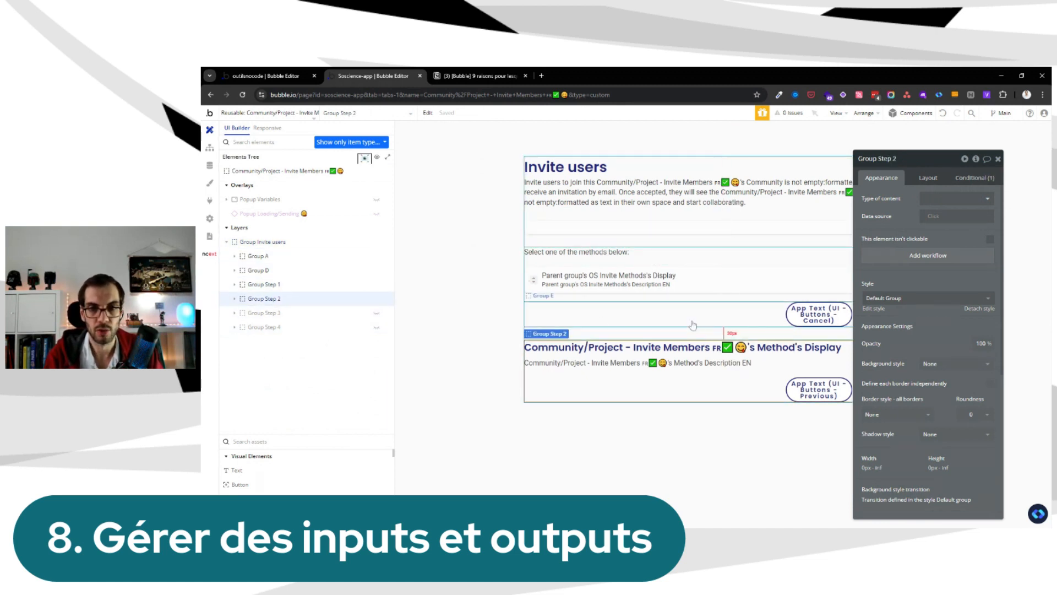
# Expand Group Step 2 and show Group Add by email and Group Add from program/workspace to examine their contents
pyautogui.click(235, 298)
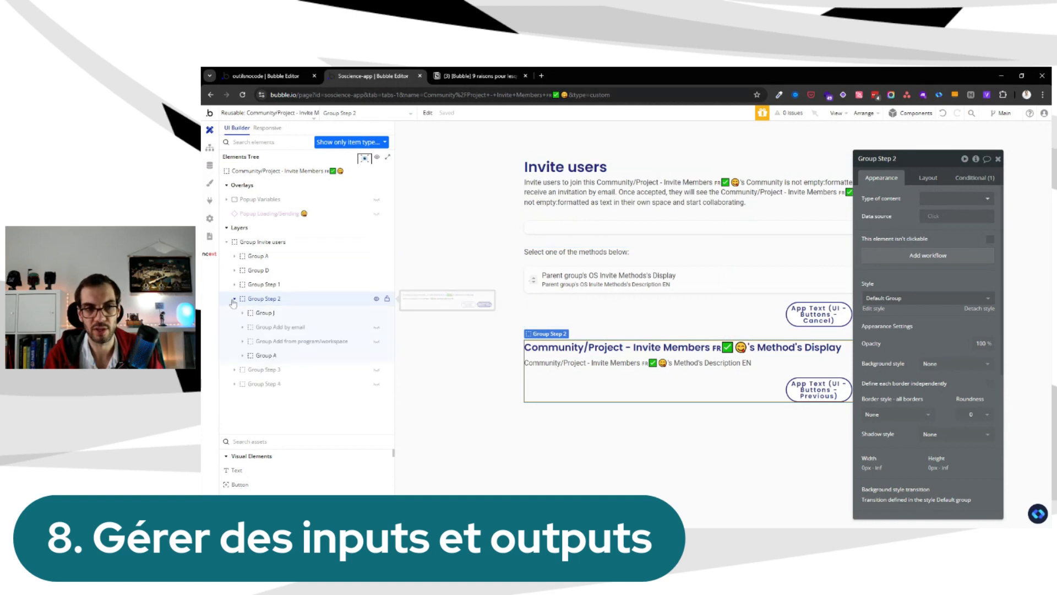
pyautogui.click(376, 327)
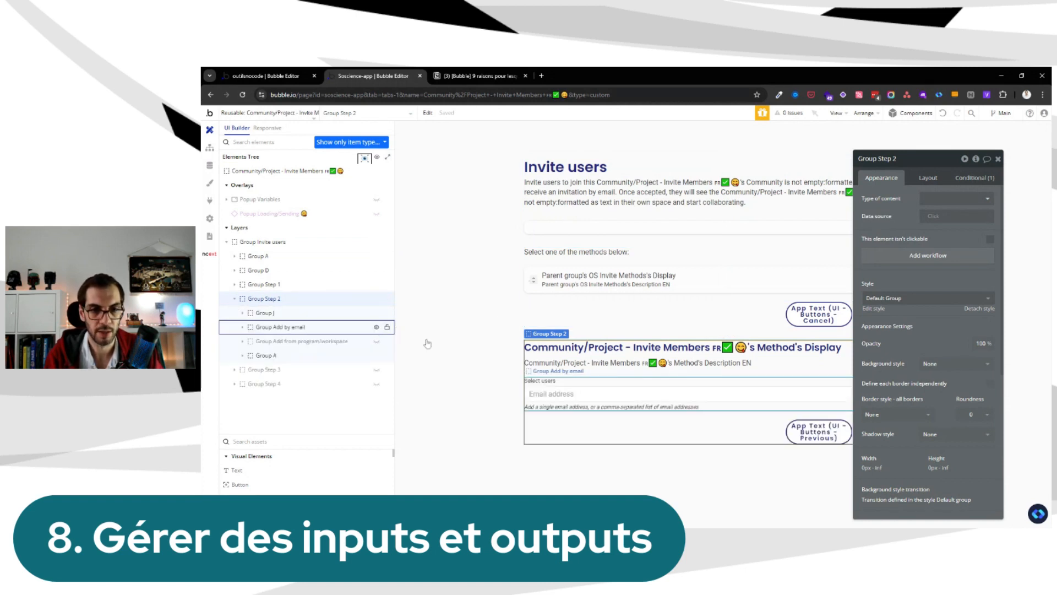
pyautogui.click(369, 342)
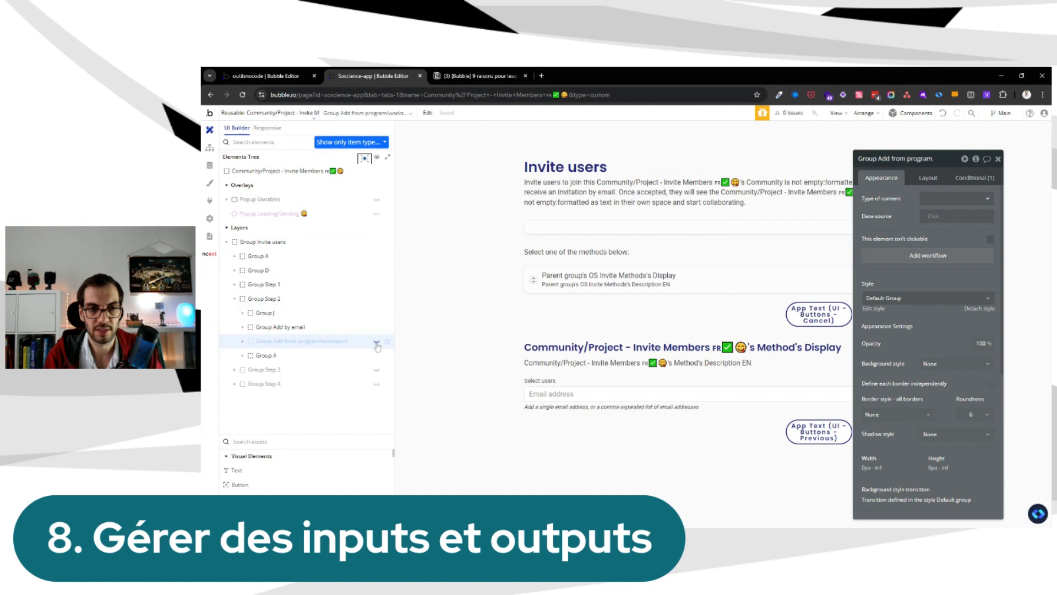
pyautogui.click(377, 342)
pyautogui.click(456, 312)
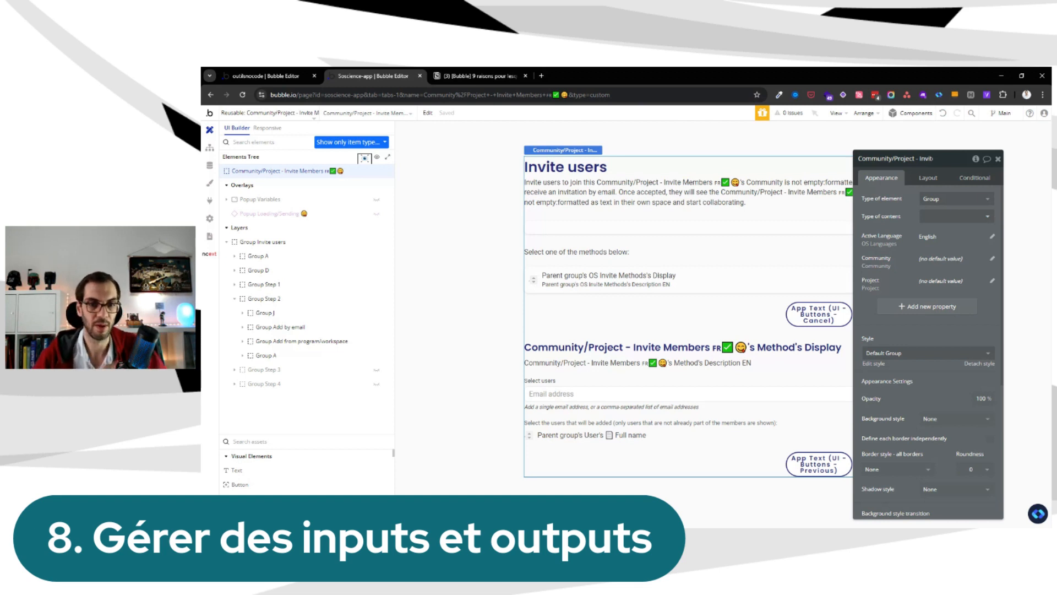
# Open the Chat - Message Date reusable by searching for "date"
pyautogui.click(302, 115)
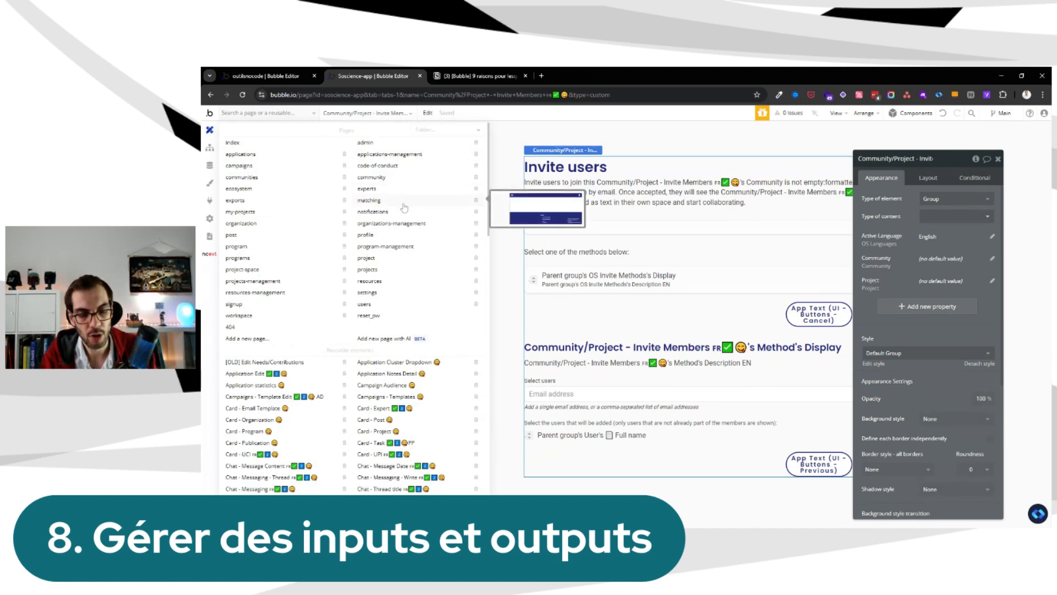
pyautogui.write('date')
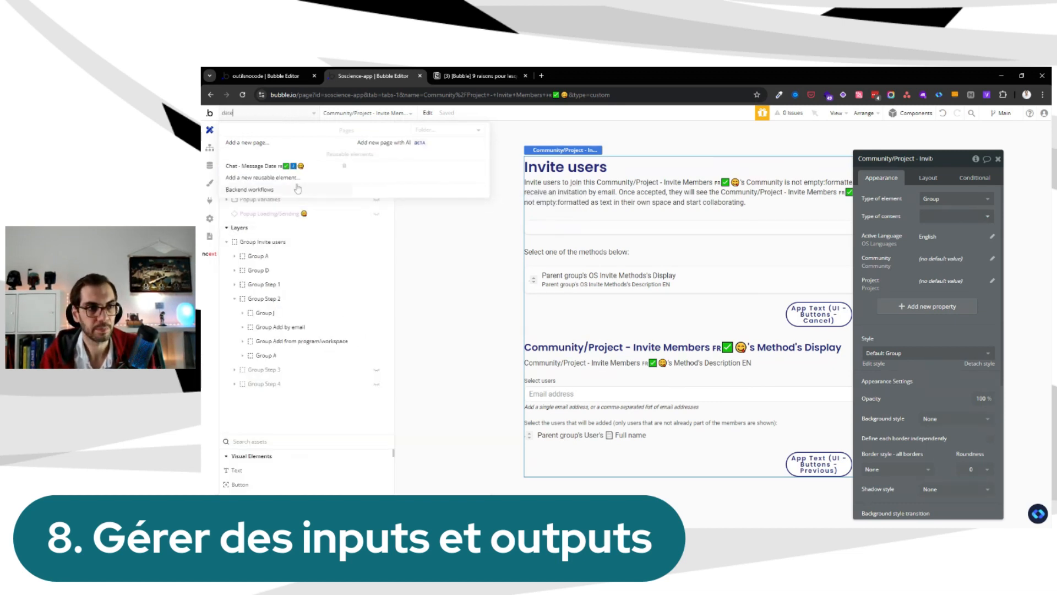
pyautogui.click(287, 172)
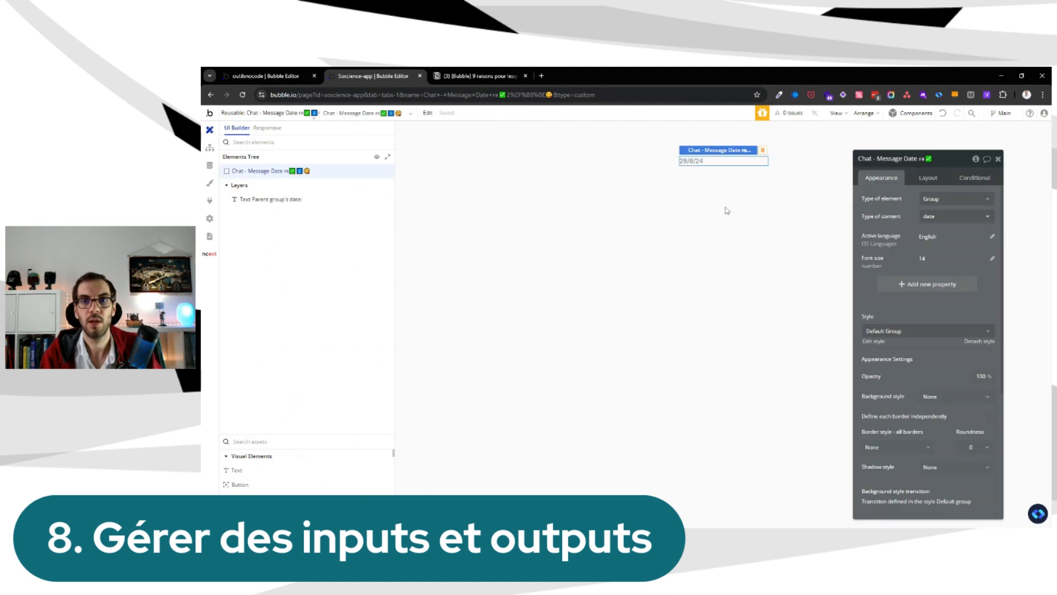
# Examine the date text's default format and the conditions that change its displayed text and font size
pyautogui.click(697, 167)
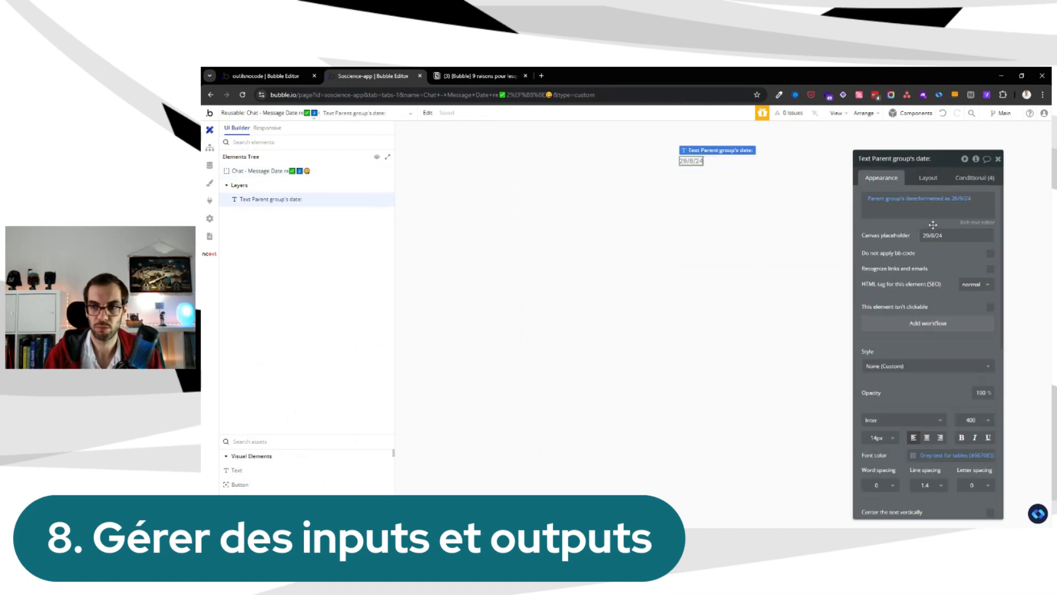
pyautogui.moveTo(933, 223); pyautogui.dragTo(914, 209)
pyautogui.click(942, 164)
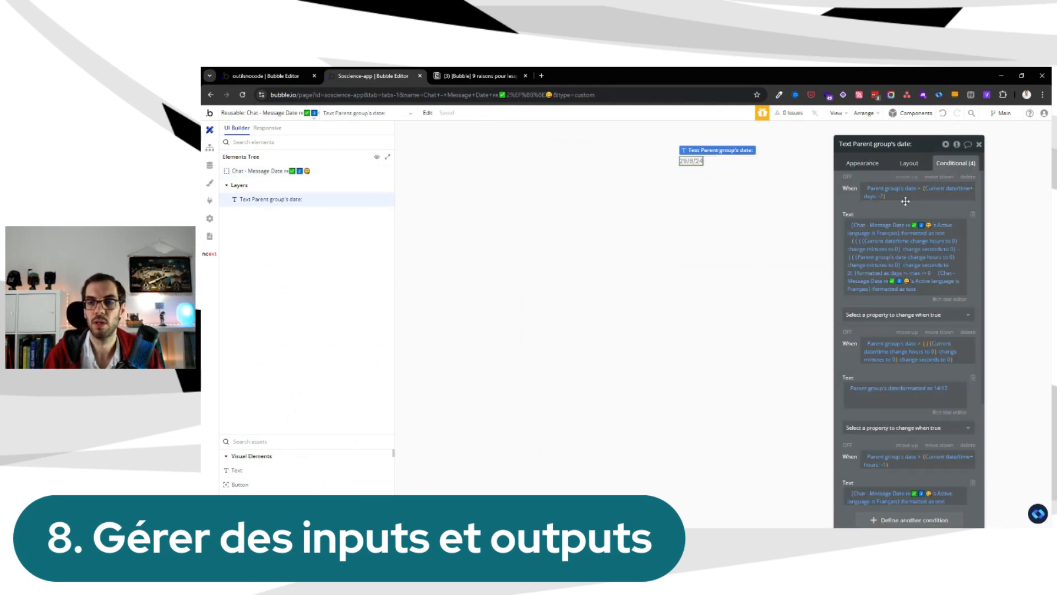
pyautogui.click(881, 170)
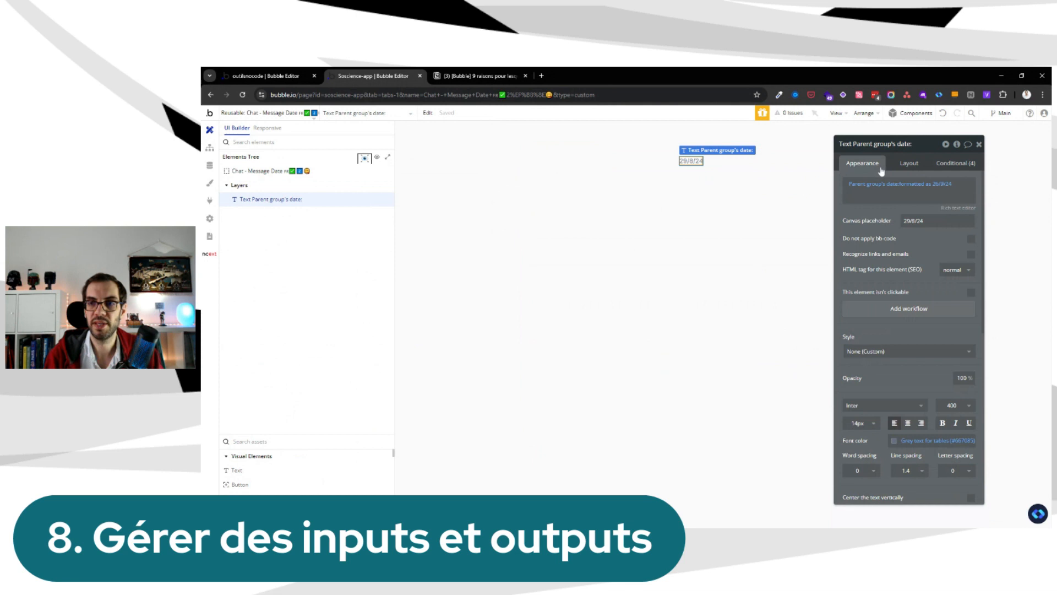
pyautogui.click(959, 160)
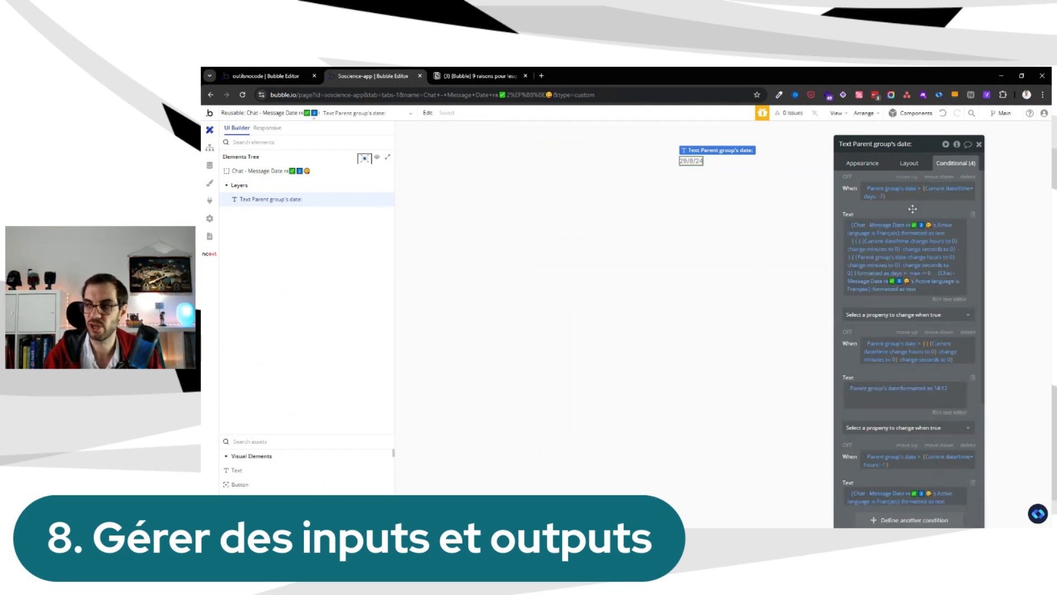
pyautogui.scroll(-3, 912, 209)
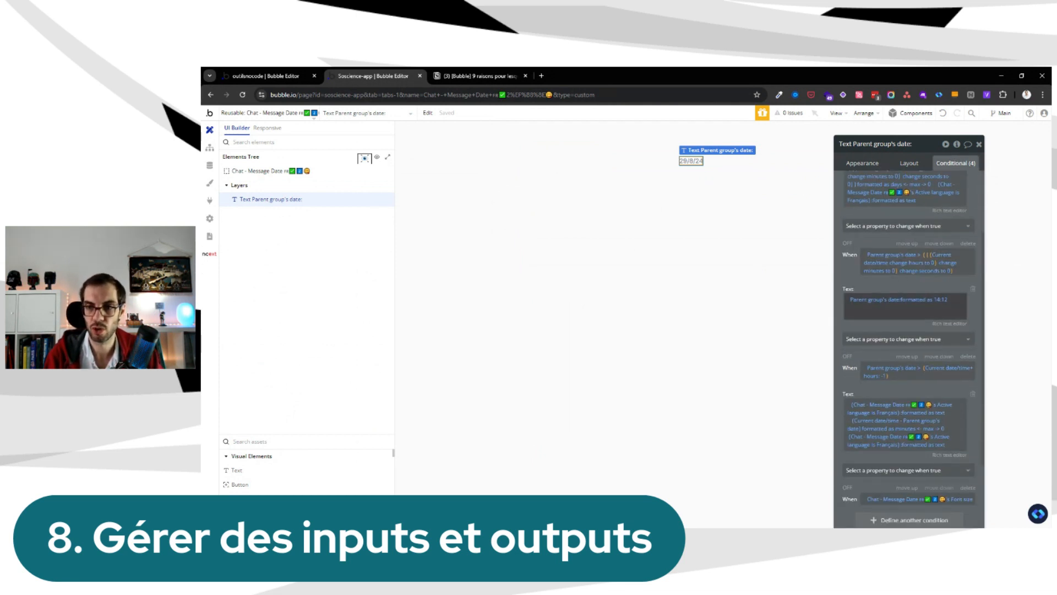
pyautogui.scroll(-2, 906, 286)
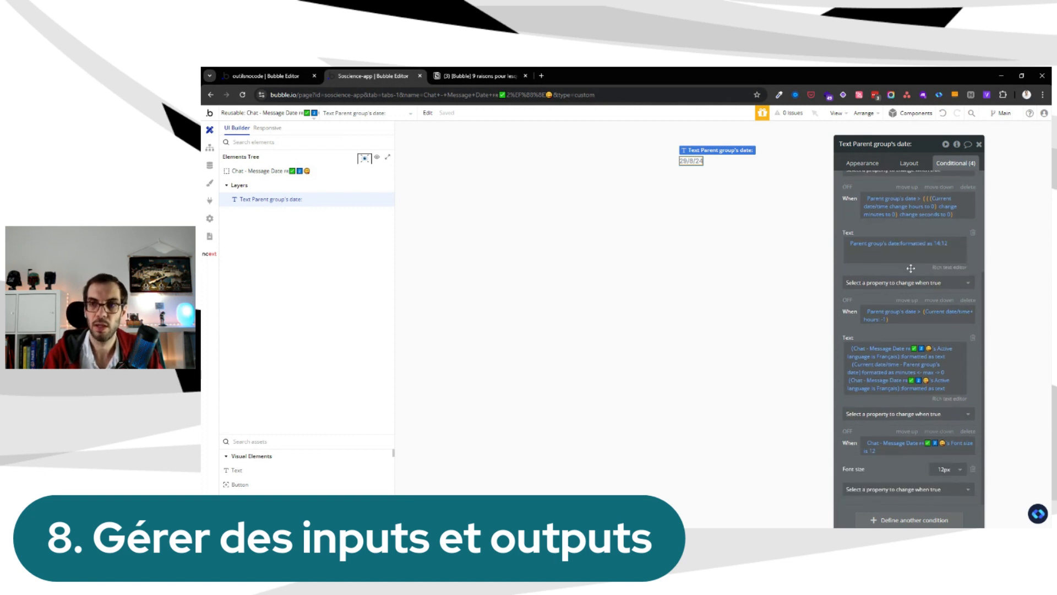
pyautogui.scroll(5, 910, 268)
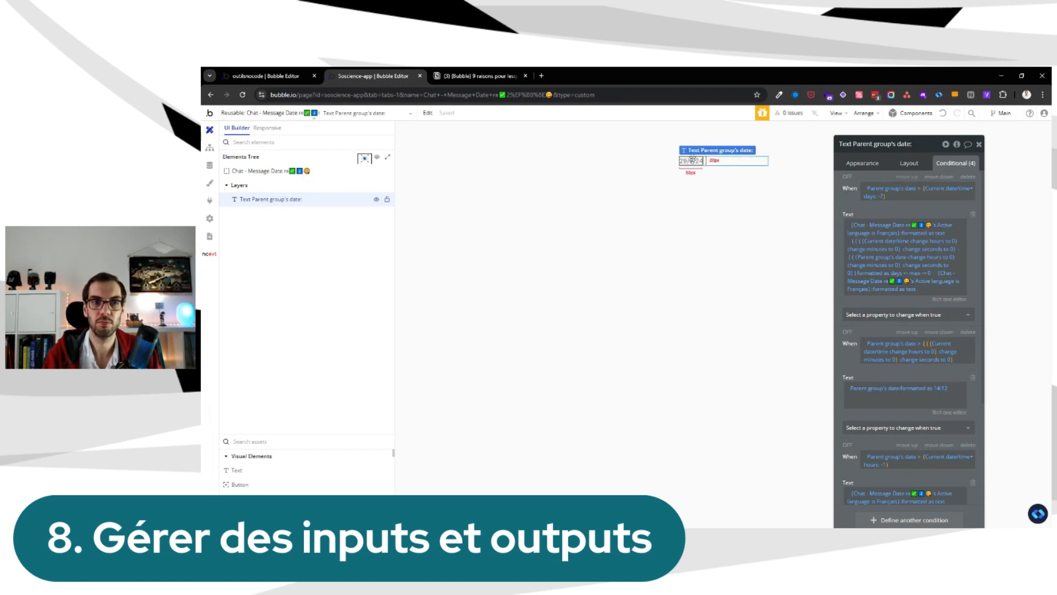
# Compare the Chat - Message Date reusable's content type, Active language and Font size properties with its date text's settings
pyautogui.click(724, 179)
pyautogui.click(880, 163)
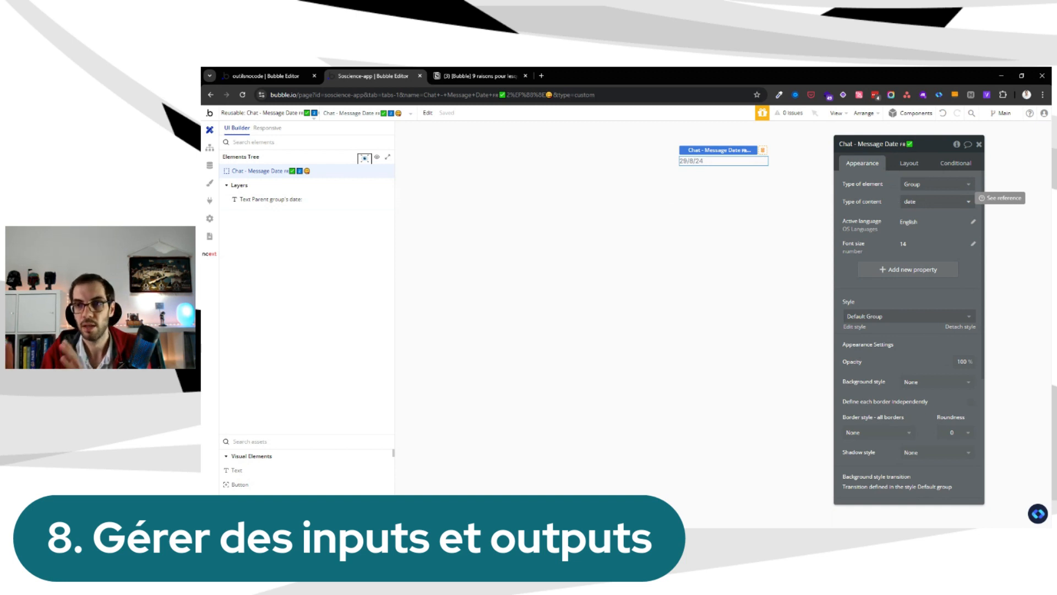
pyautogui.click(695, 160)
pyautogui.click(936, 166)
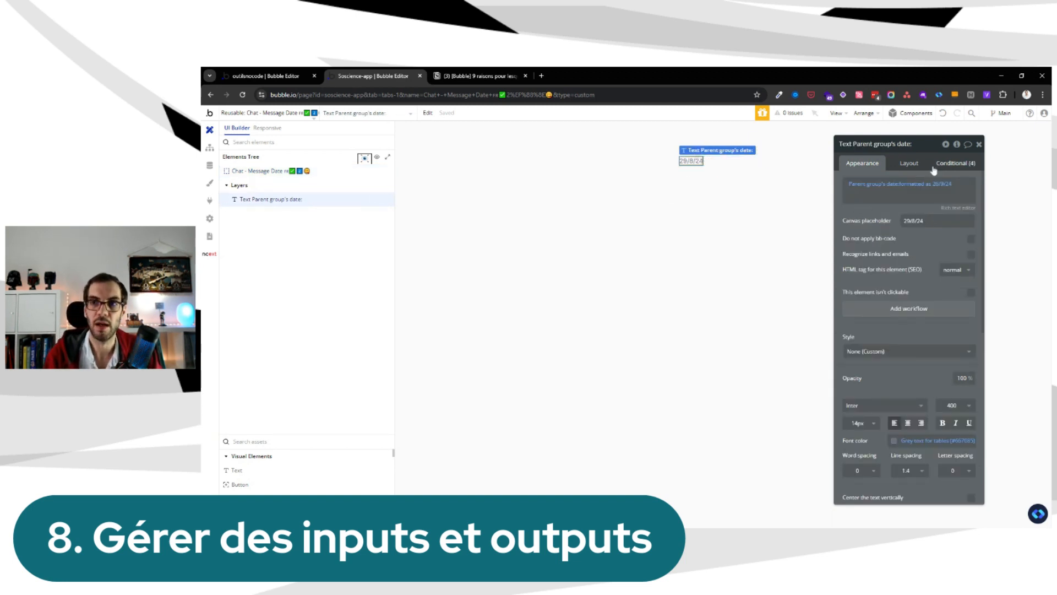
pyautogui.click(863, 163)
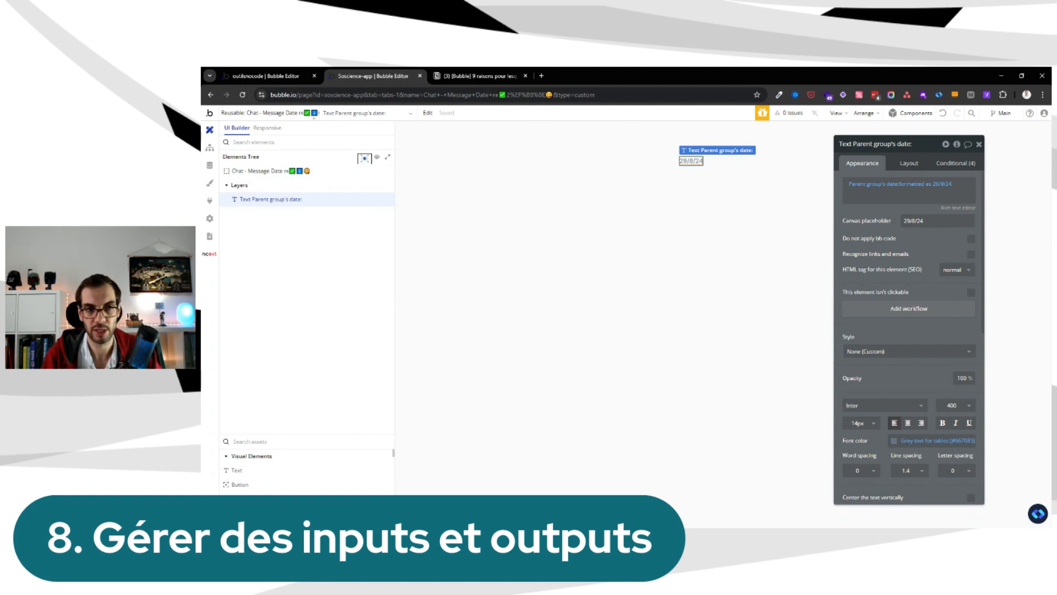
pyautogui.click(801, 179)
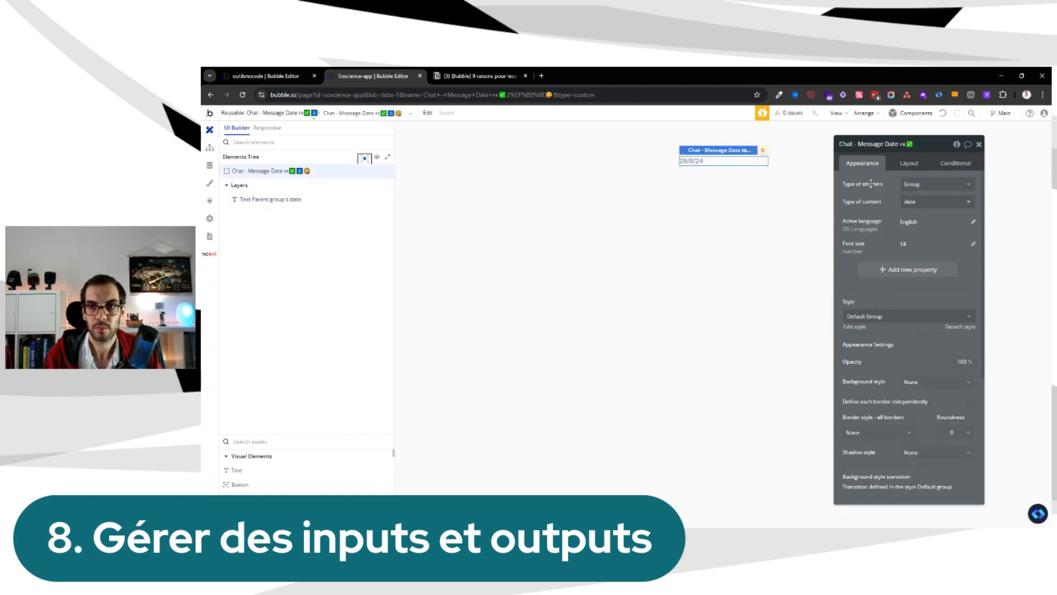
pyautogui.moveTo(893, 183); pyautogui.dragTo(896, 182)
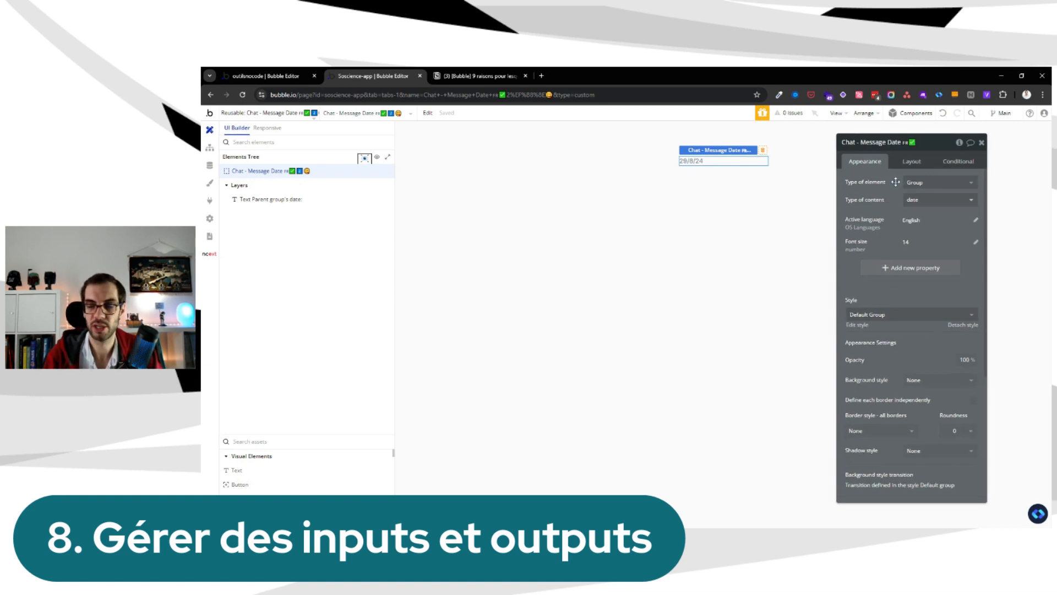
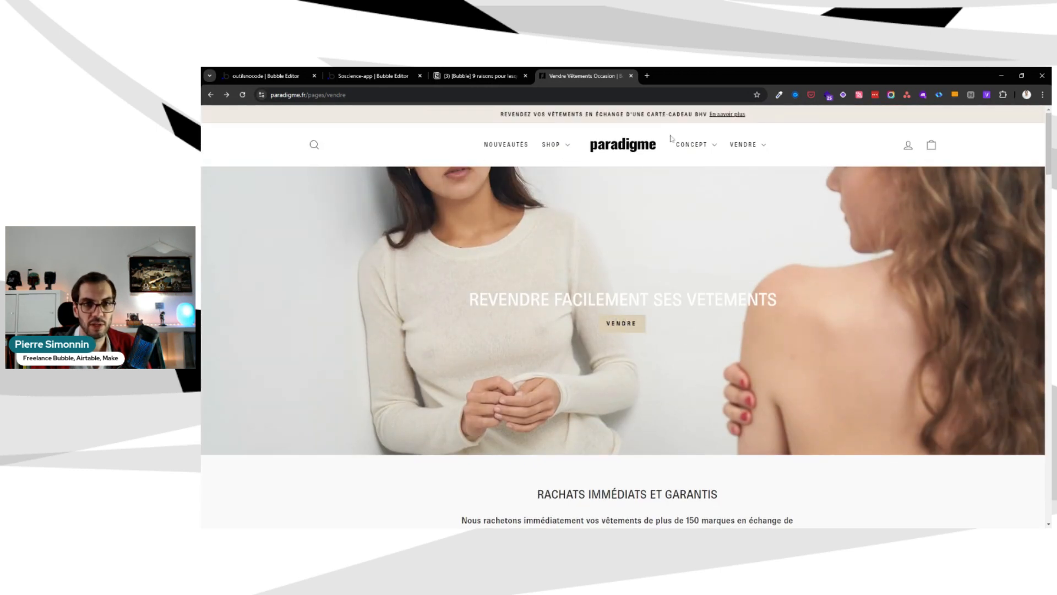
# Start a clothing resale on the Paradigme site and accept the buy-back conditions to reach the Article 1 form
pyautogui.click(622, 324)
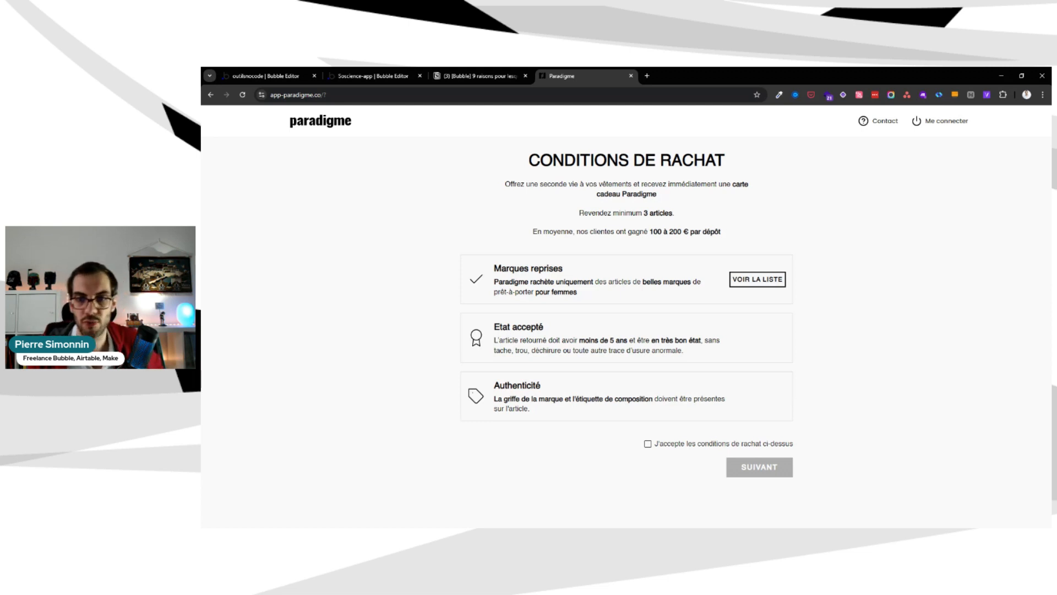
pyautogui.click(711, 444)
pyautogui.click(762, 470)
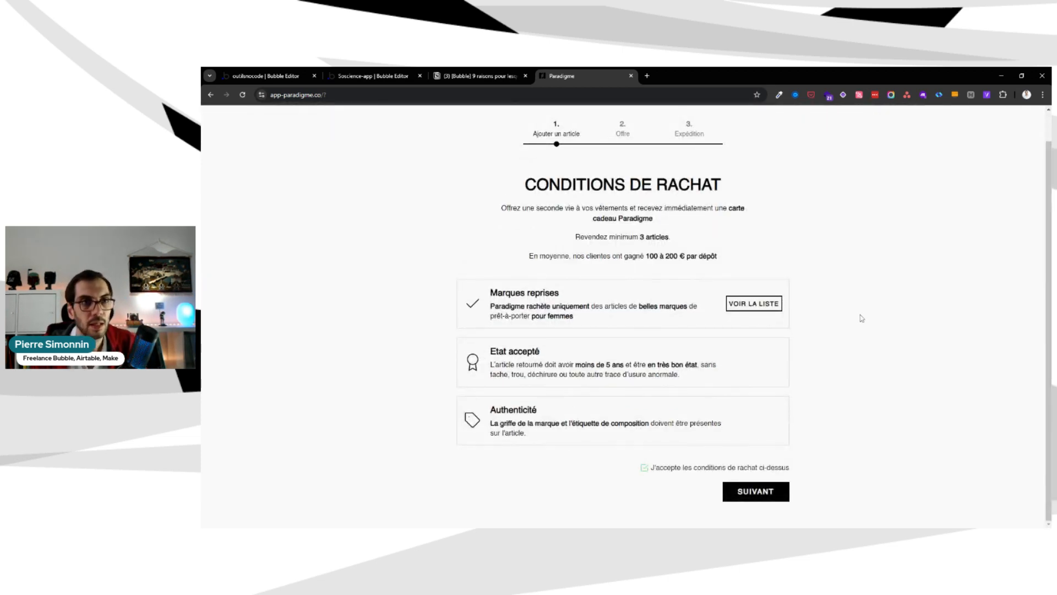
pyautogui.click(756, 489)
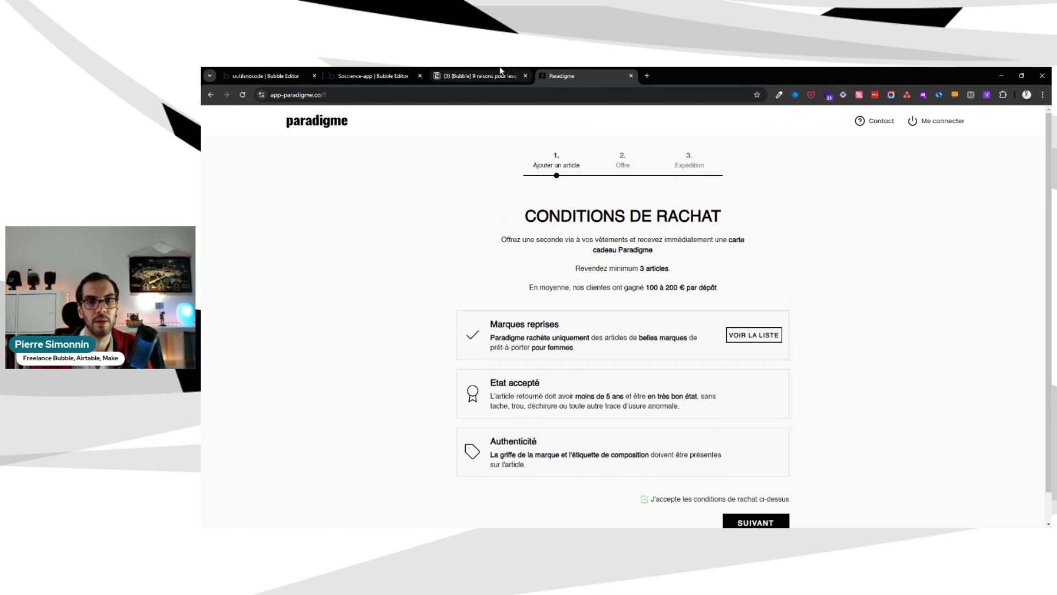
pyautogui.click(479, 75)
pyautogui.click(567, 76)
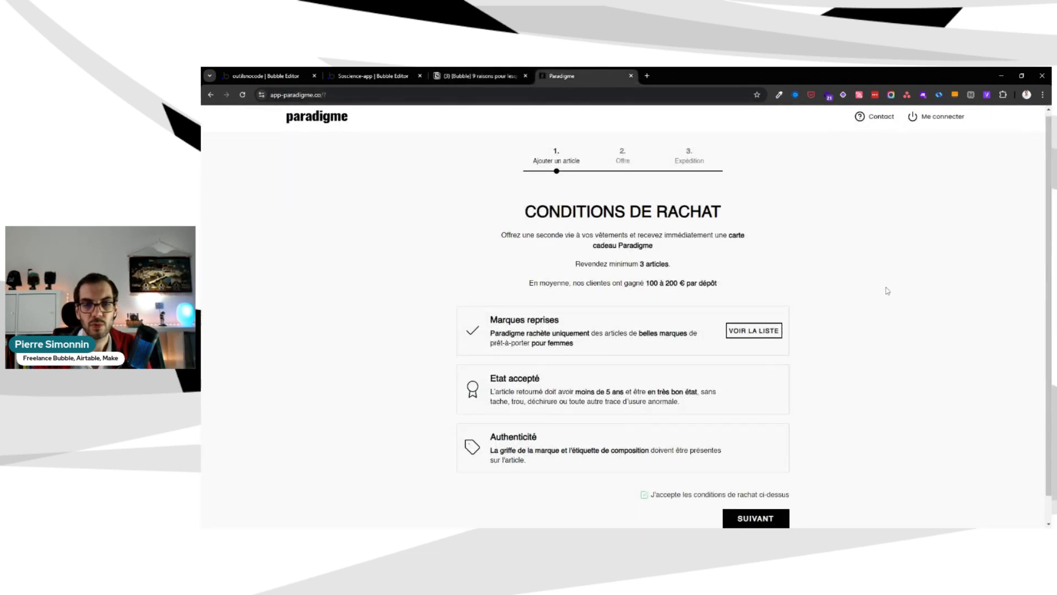
pyautogui.scroll(-1, 803, 433)
pyautogui.click(761, 492)
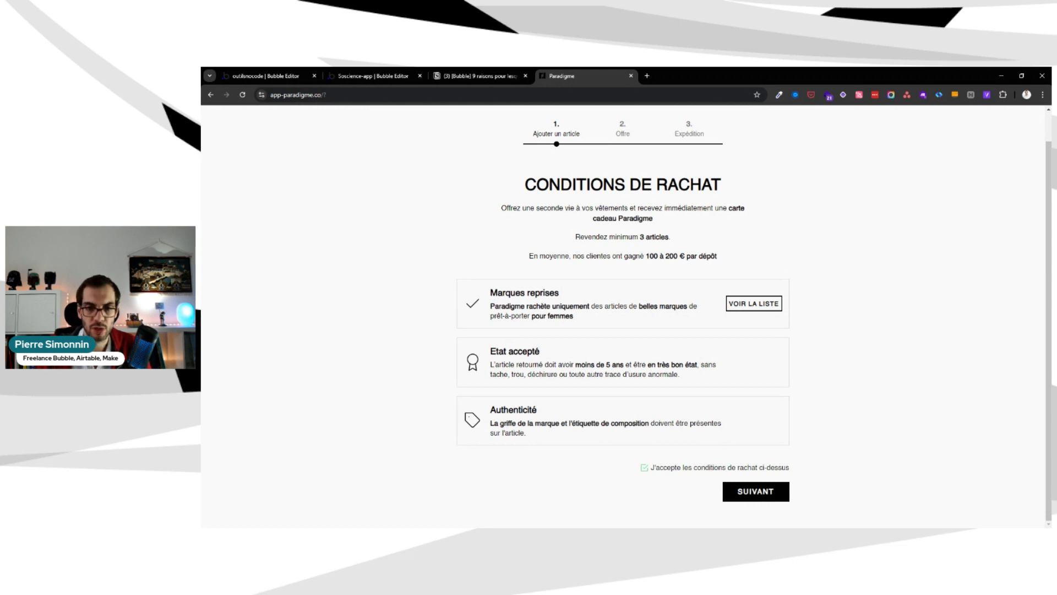
pyautogui.click(678, 471)
pyautogui.click(677, 470)
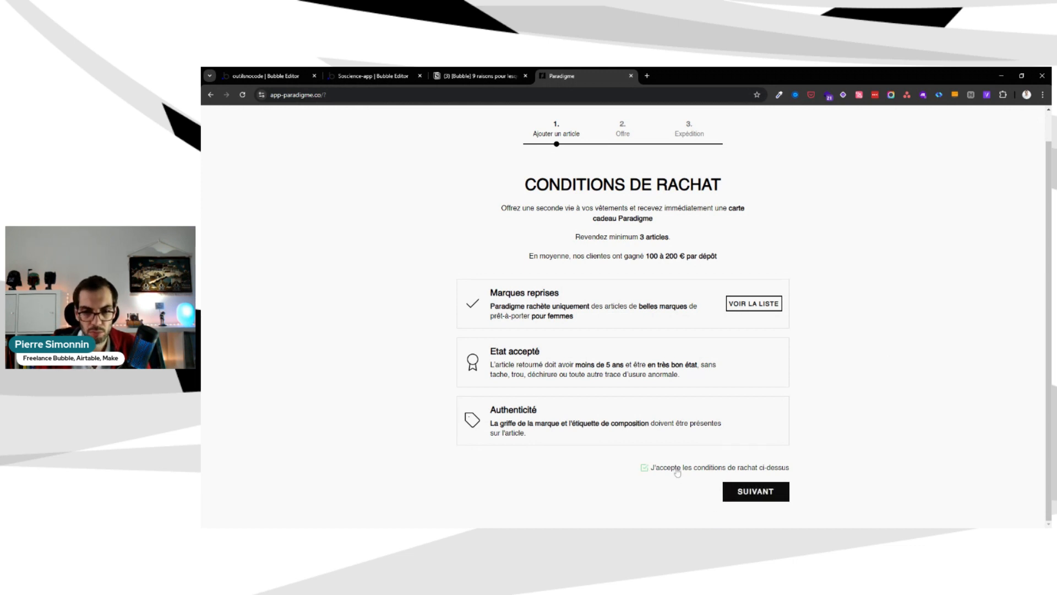
pyautogui.click(754, 491)
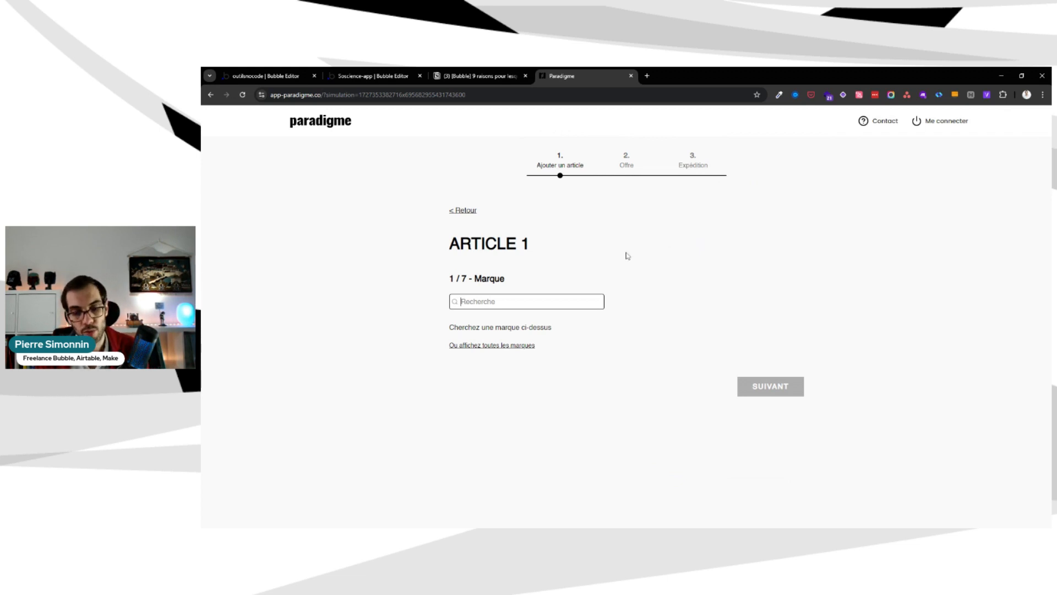
# Search the brands for "abs", choose Absolut Cashmere, and set the category to Mélange cashmere et autre matière
pyautogui.write('abs')
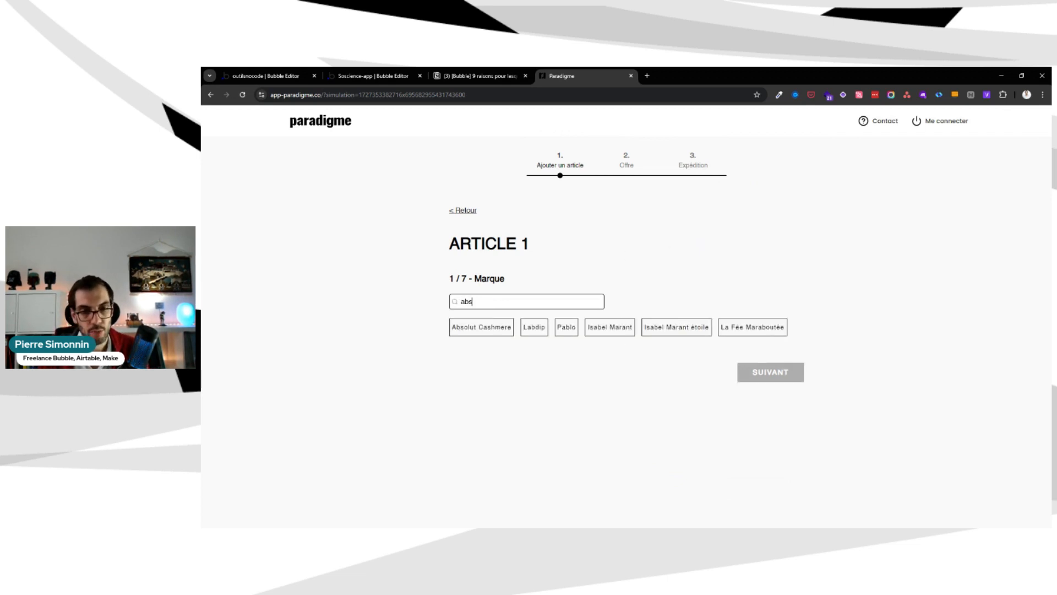
pyautogui.click(481, 328)
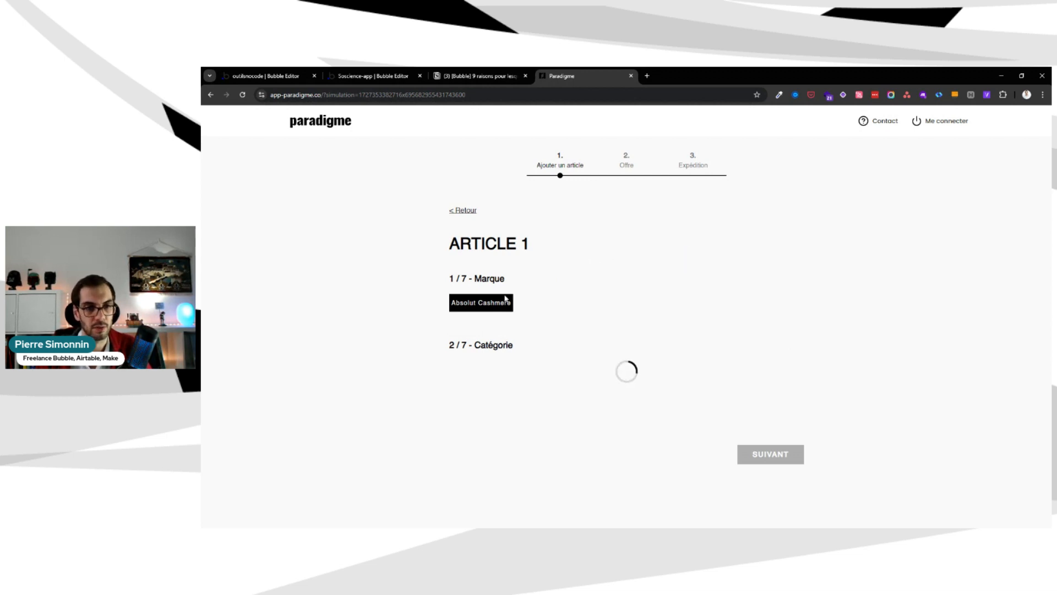
pyautogui.click(573, 365)
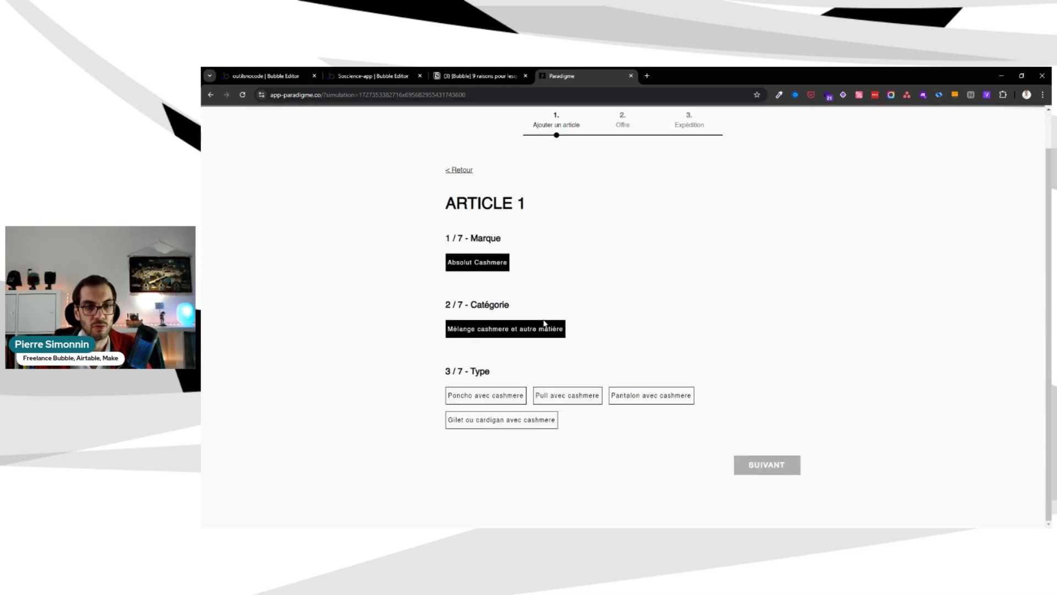
# Set Article 1's type to Poncho avec cashmere, size to S - 36 - T1, colour to Jaune and condition to Neuf avec étiquette
pyautogui.click(483, 392)
pyautogui.click(585, 394)
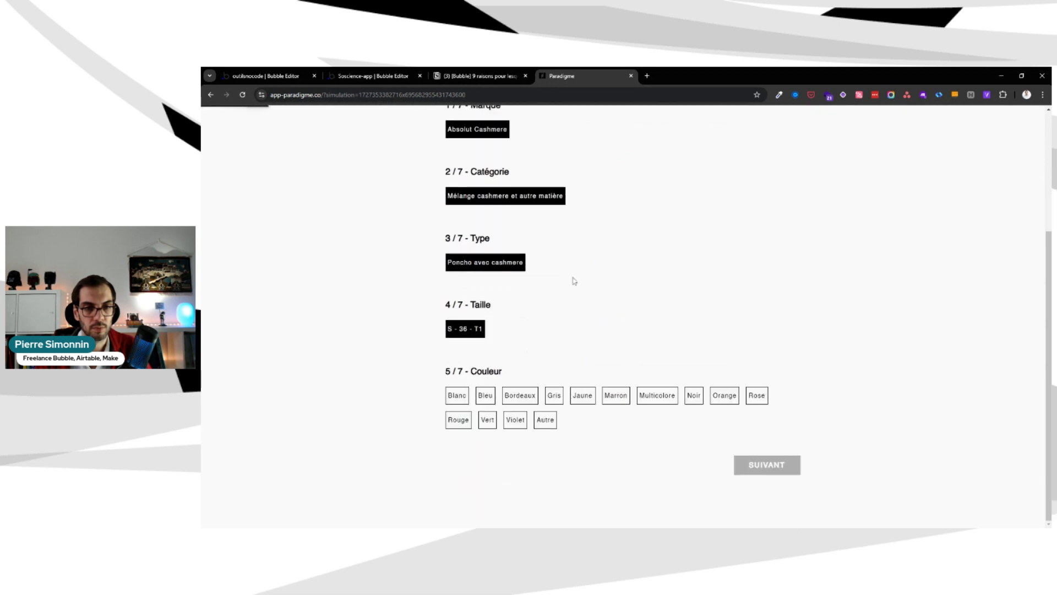
pyautogui.click(590, 397)
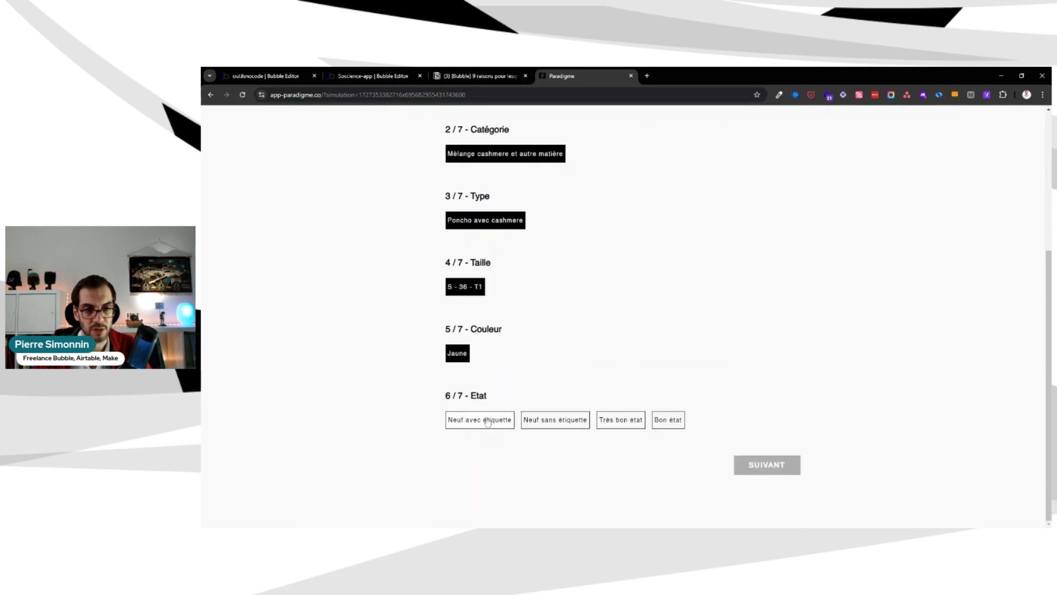
pyautogui.click(487, 420)
# Review the Article 1 form's progressive questions from 1/7 Marque through 7/7 Collection
pyautogui.scroll(5, 837, 226)
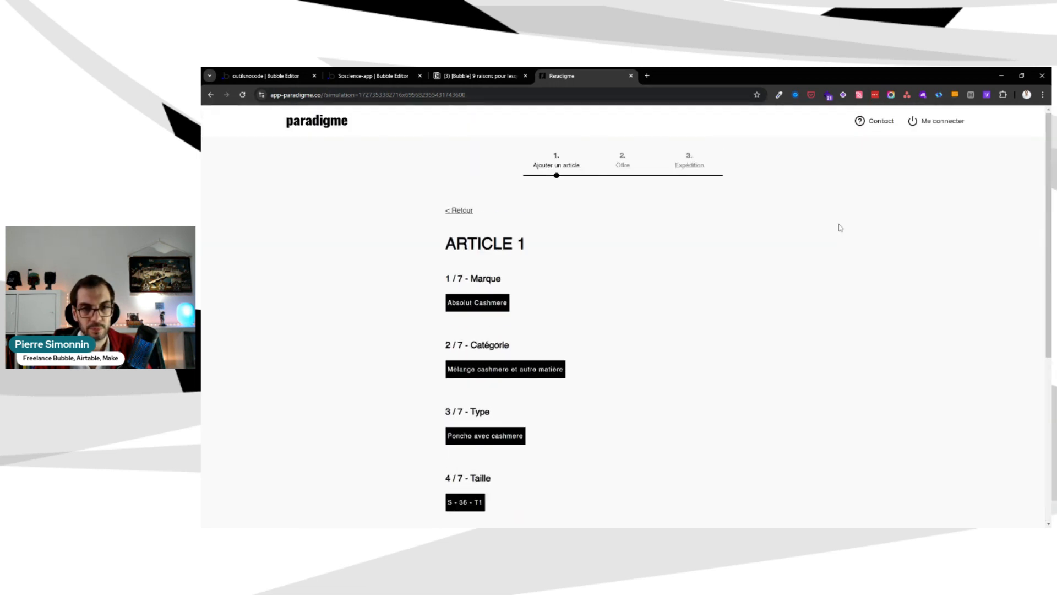
pyautogui.scroll(-5, 816, 263)
pyautogui.scroll(5, 817, 263)
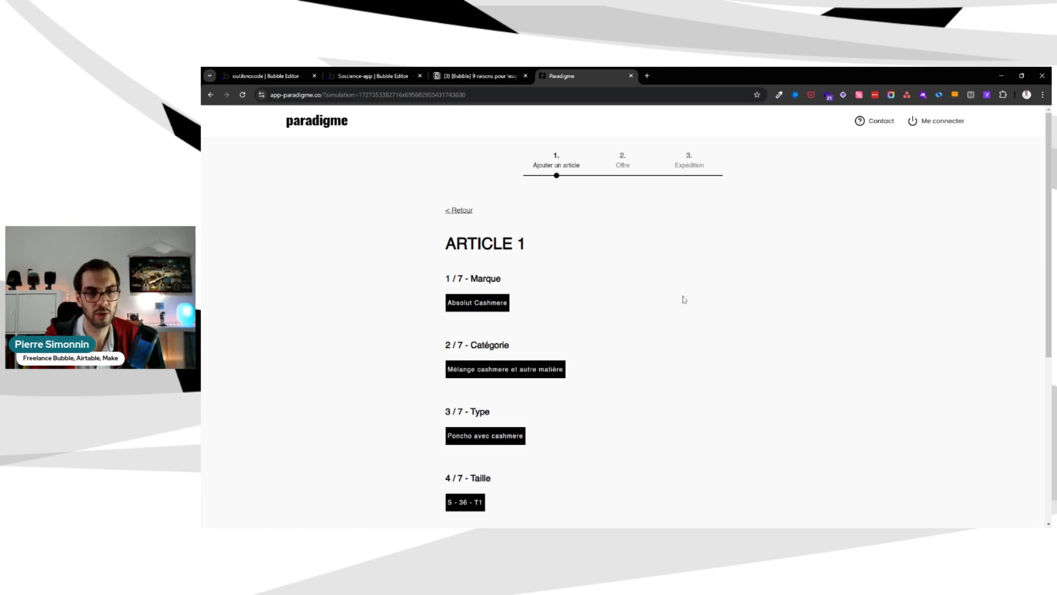
pyautogui.scroll(-1, 602, 305)
pyautogui.scroll(-5, 607, 309)
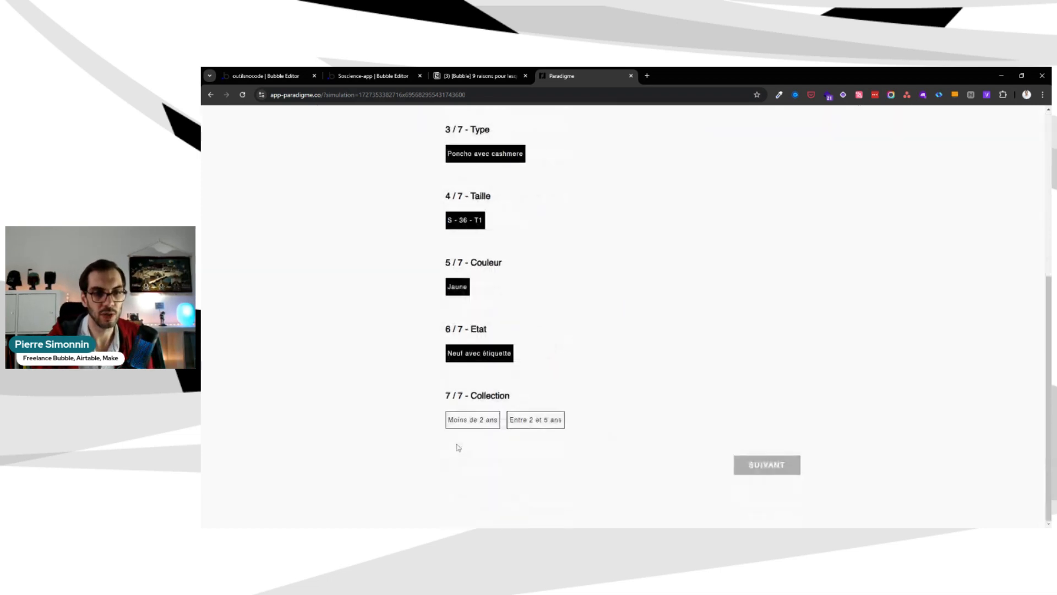
pyautogui.scroll(5, 691, 309)
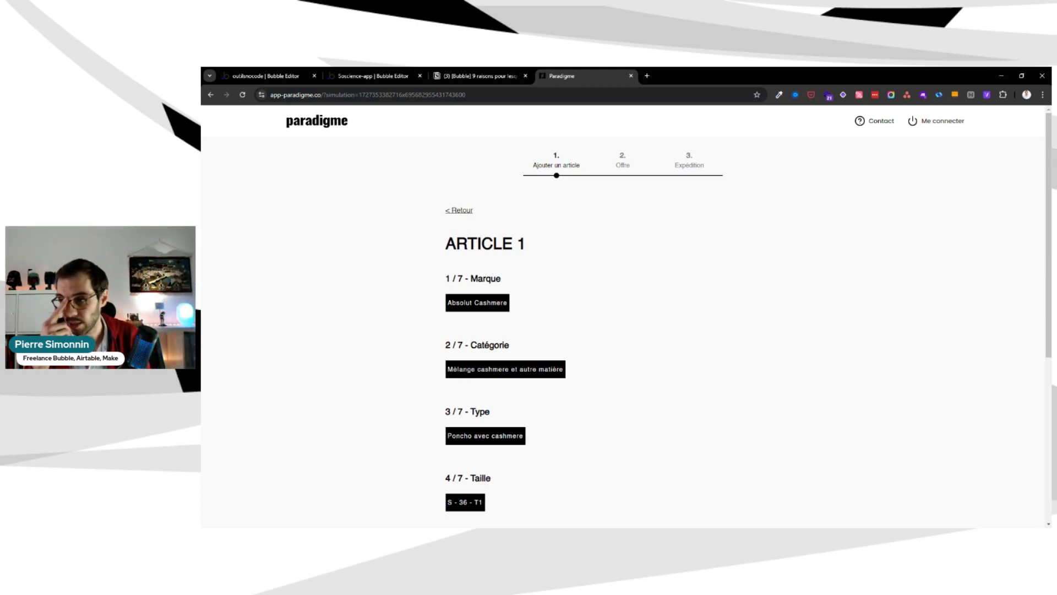
pyautogui.scroll(-5, 690, 308)
pyautogui.scroll(5, 691, 309)
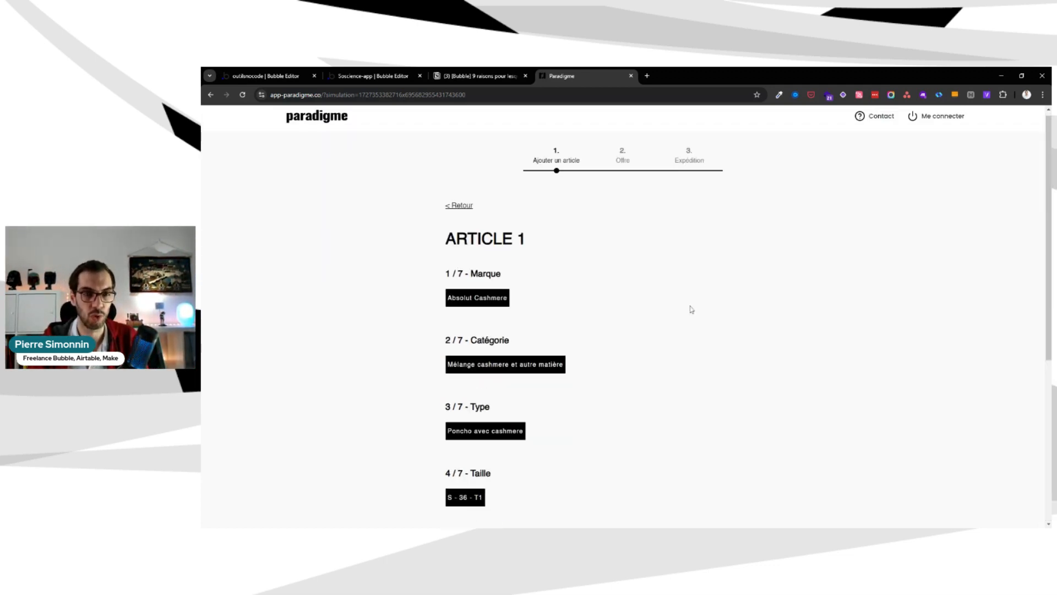
pyautogui.scroll(1, 691, 309)
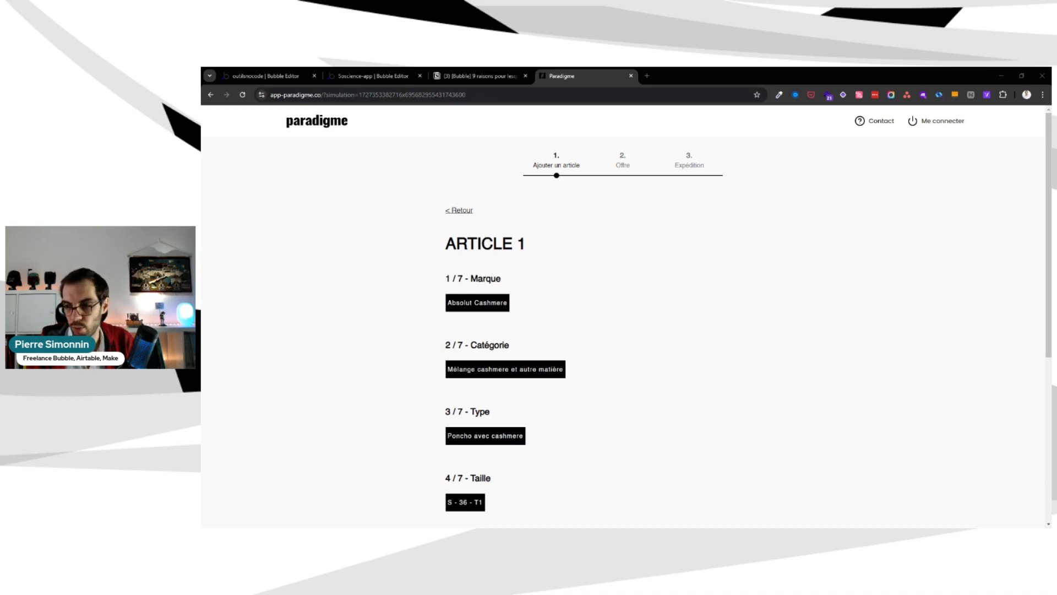
# Switch back to the outilsnocode Bubble editor
pyautogui.click(296, 72)
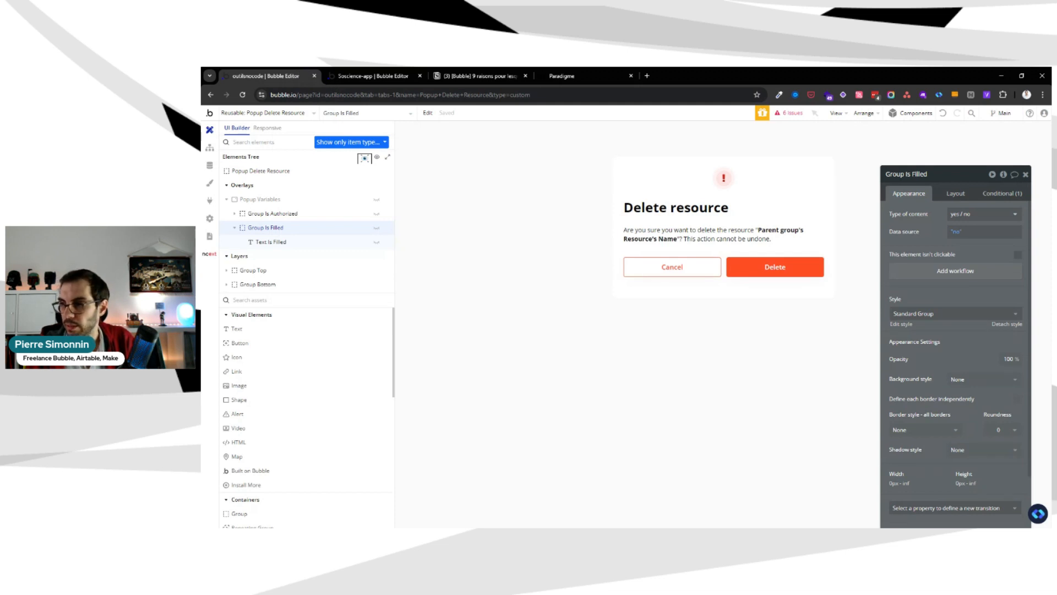